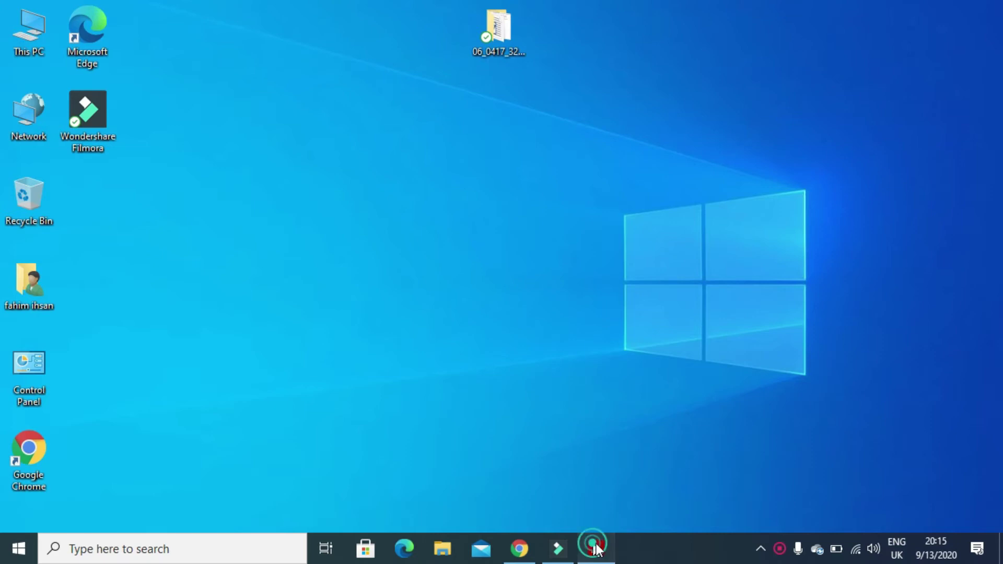
Read the exam paper's header-details requirement and the example file name 1732evidence9999.
{"action": "scroll", "coordinate": [488, 303], "scroll_direction": "down", "scroll_amount": 10}
{"action": "scroll", "coordinate": [491, 302], "scroll_direction": "down", "scroll_amount": 15}
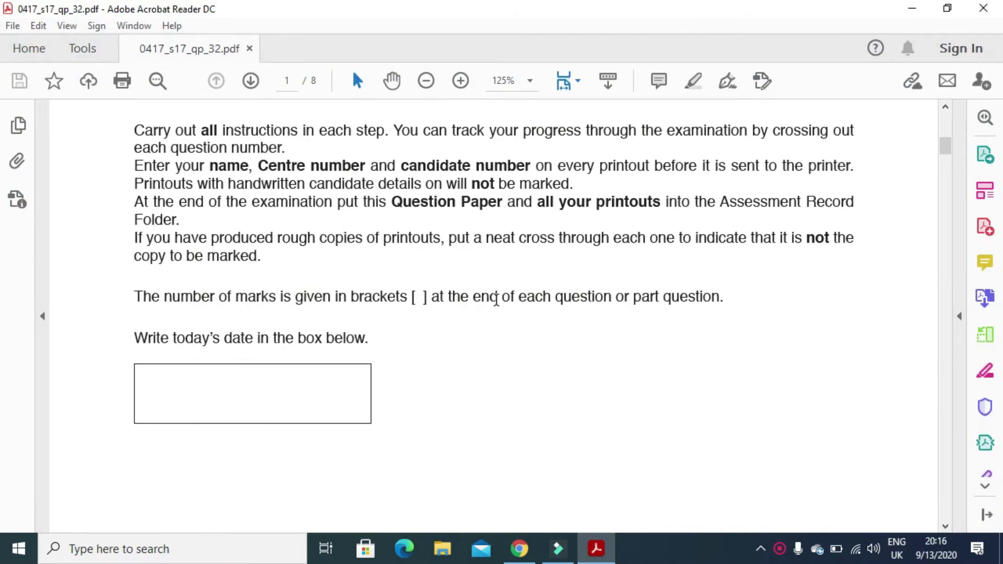
{"action": "scroll", "coordinate": [509, 300], "scroll_direction": "down", "scroll_amount": 2}
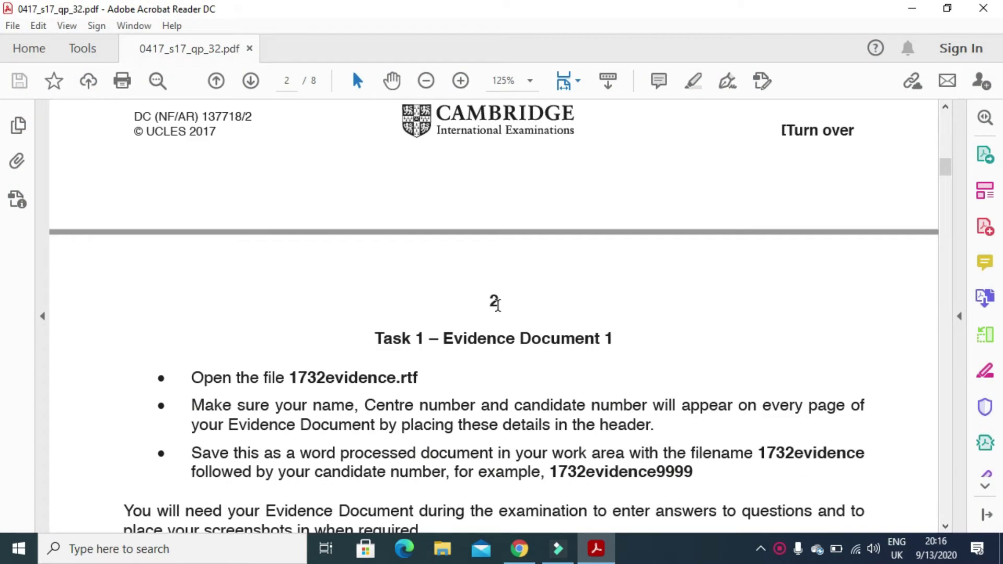
{"action": "scroll", "coordinate": [459, 327], "scroll_direction": "down", "scroll_amount": 2}
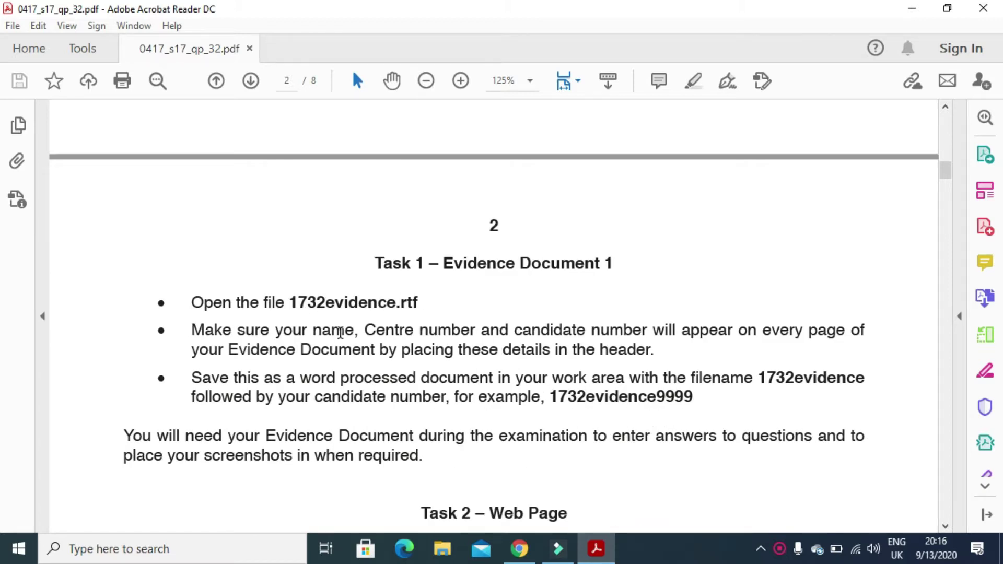
{"action": "left_click_drag", "start_coordinate": [276, 332], "coordinate": [628, 331]}
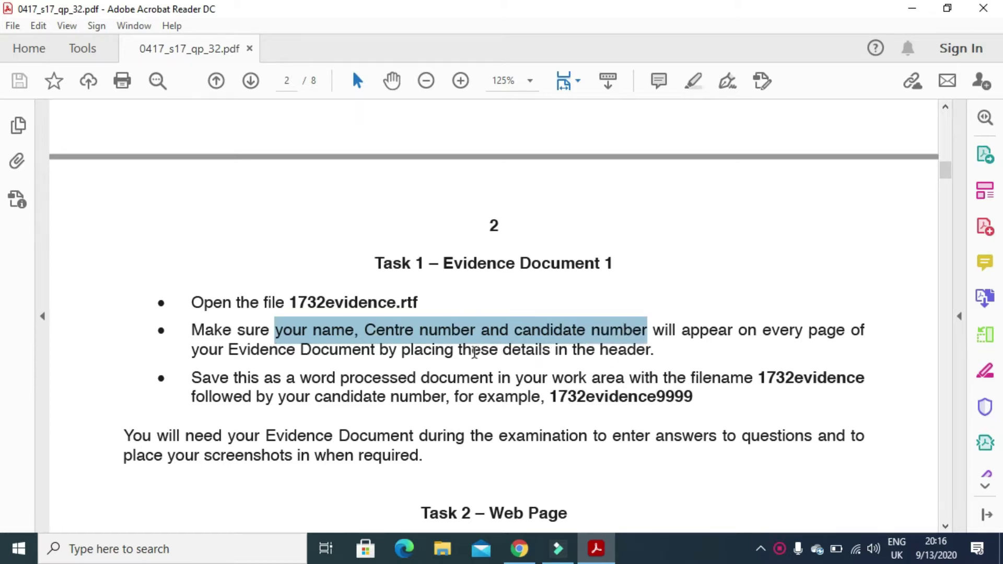
{"action": "left_click_drag", "start_coordinate": [459, 350], "coordinate": [653, 360]}
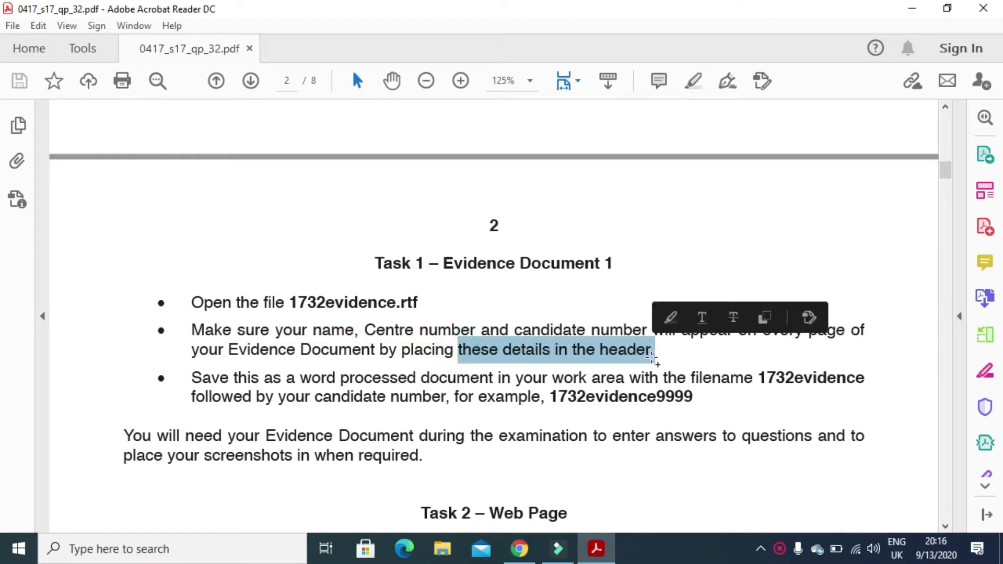
{"action": "left_click_drag", "start_coordinate": [702, 398], "coordinate": [551, 394]}
Open 1732evidence from the 06_0417_32_2017 folder in Word.
{"action": "left_click", "coordinate": [912, 7]}
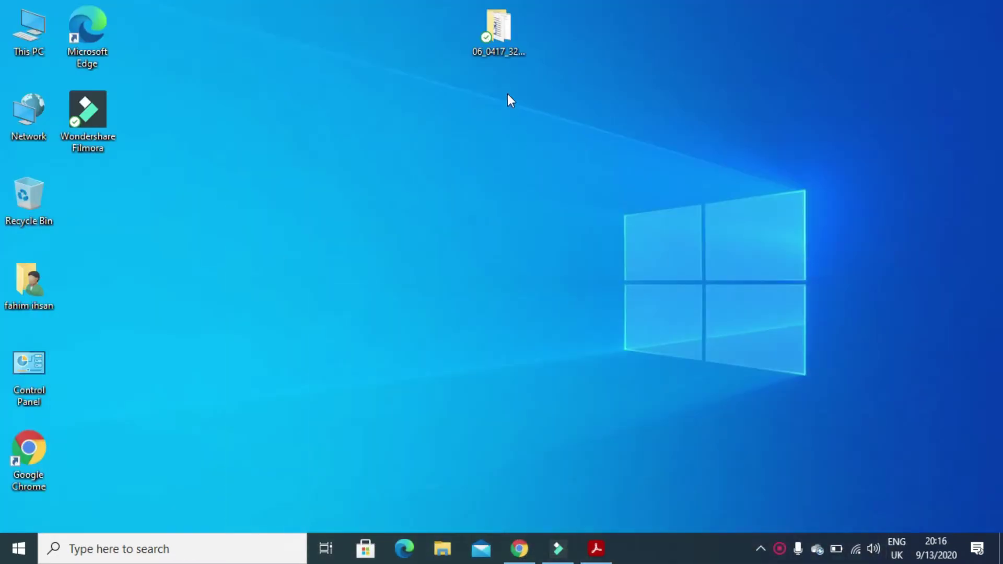
{"action": "double_click", "coordinate": [506, 35]}
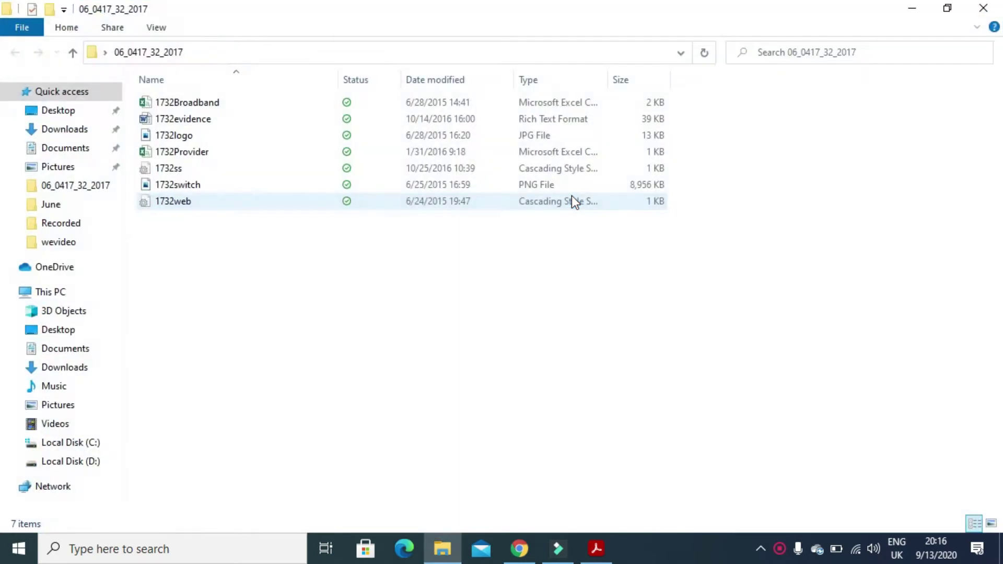
{"action": "double_click", "coordinate": [211, 119]}
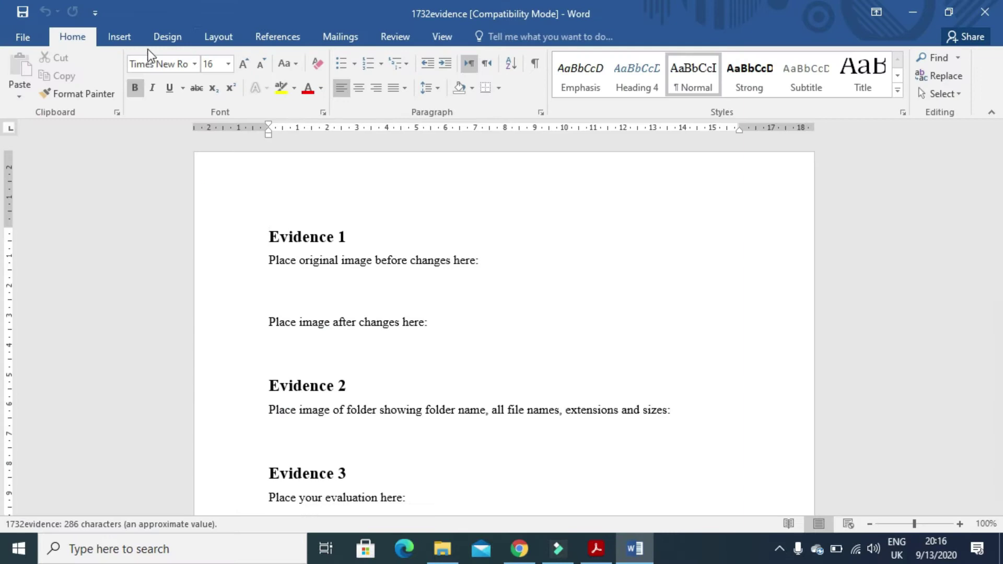
Insert a Blank (Three Columns) header with the candidate's name, centre number and candidate number.
{"action": "left_click", "coordinate": [140, 40]}
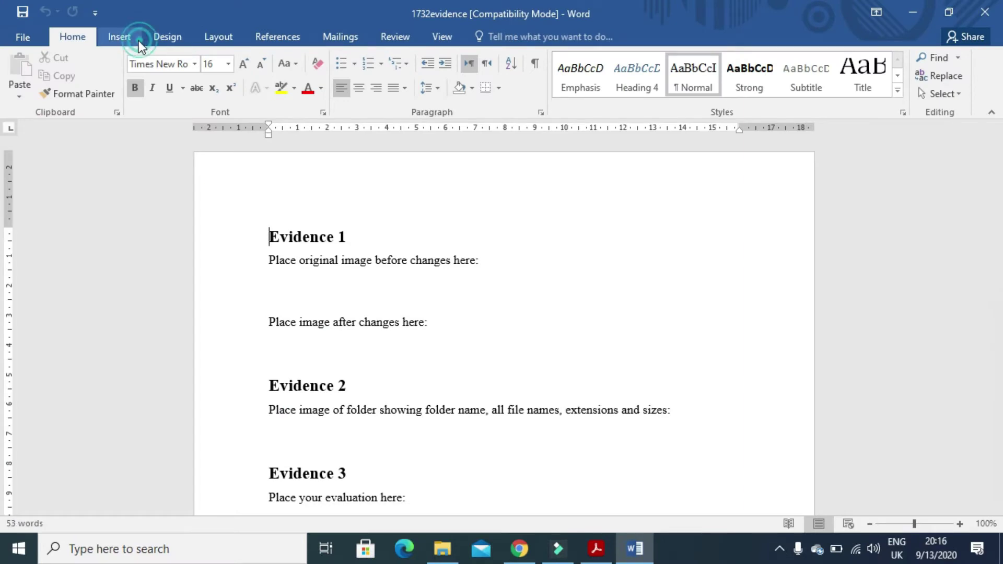
{"action": "left_click", "coordinate": [676, 61]}
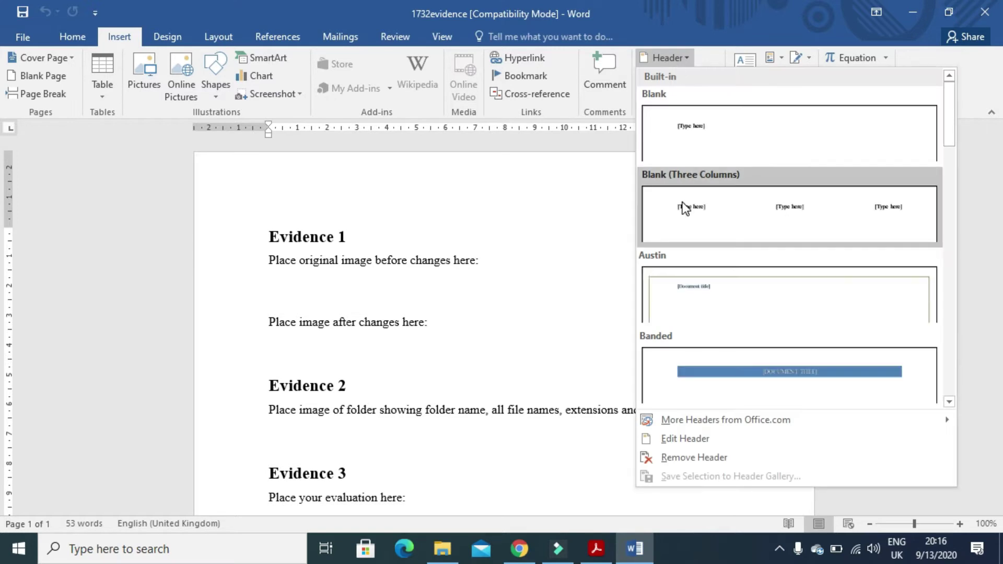
{"action": "left_click", "coordinate": [684, 208]}
{"action": "left_click", "coordinate": [321, 199]}
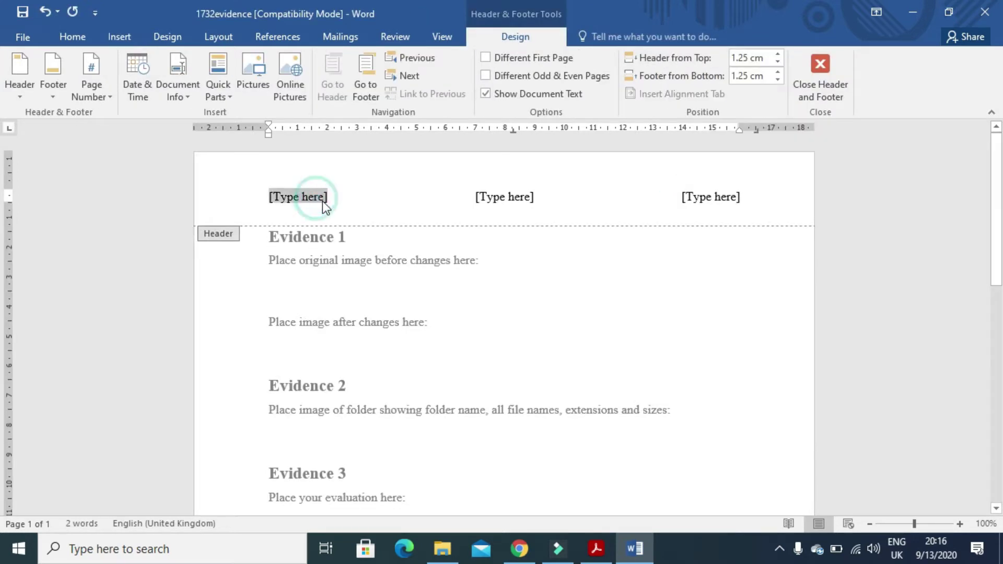
{"action": "type", "text": "Fahim"}
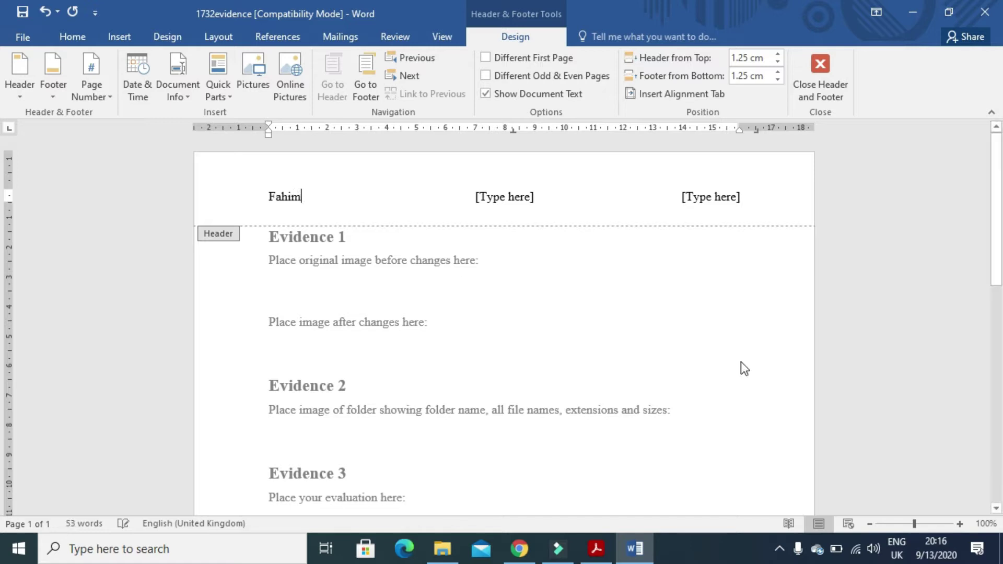
{"action": "left_click", "coordinate": [530, 197]}
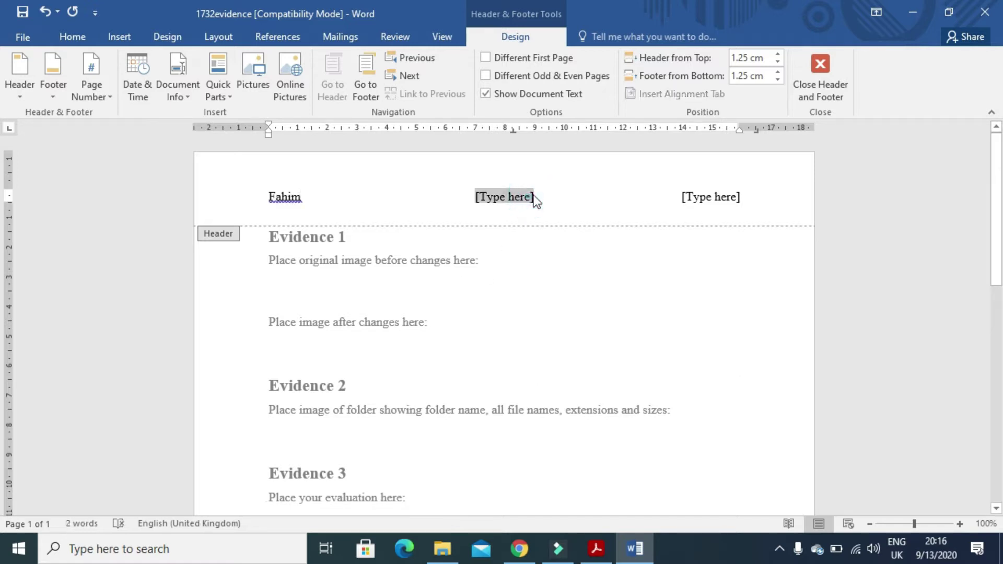
{"action": "type", "text": "OM032"}
{"action": "left_click", "coordinate": [716, 199]}
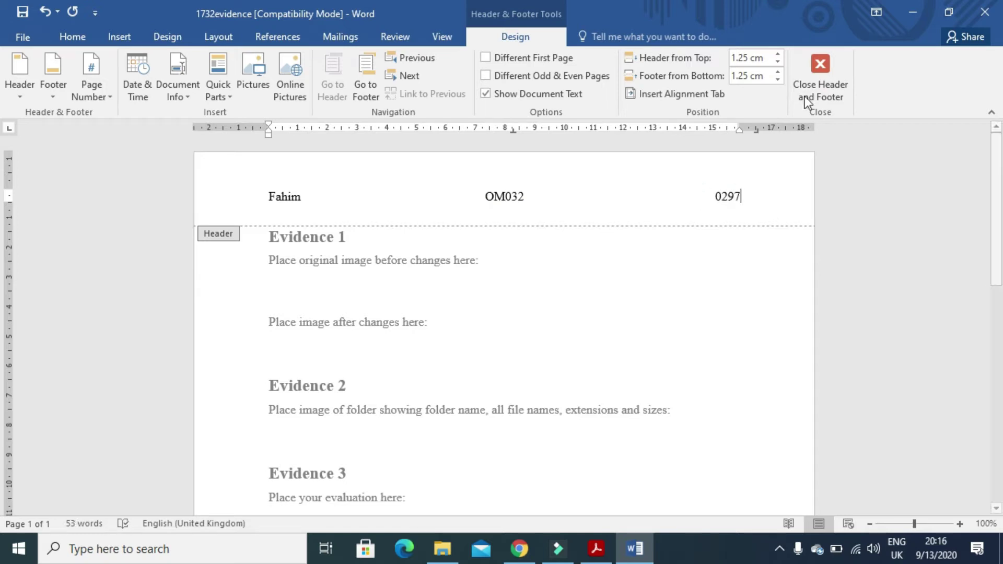
{"action": "left_click", "coordinate": [821, 64]}
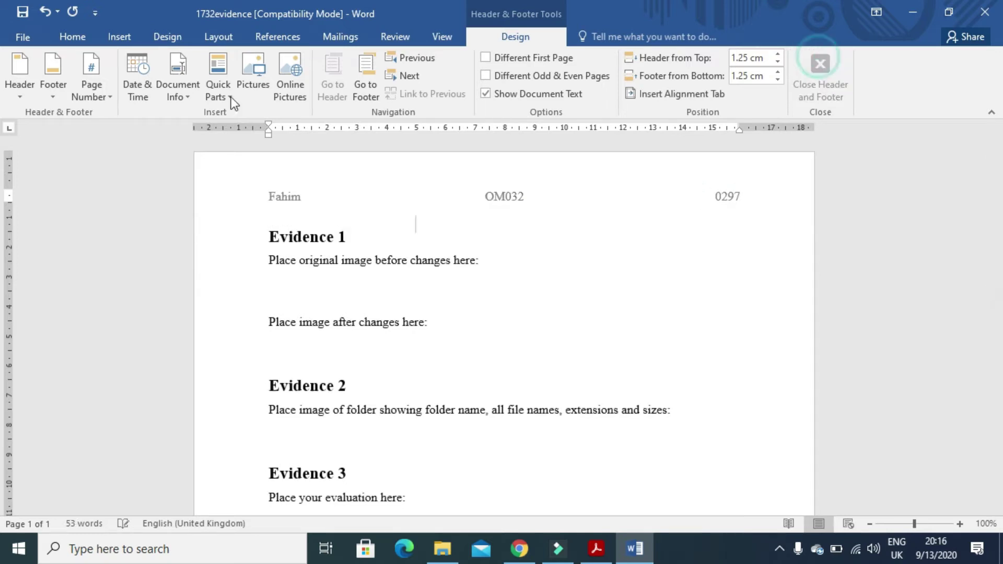
Save the document as Word Document 1732evidence0297 in the exam folder.
{"action": "left_click", "coordinate": [24, 38]}
{"action": "left_click", "coordinate": [43, 198]}
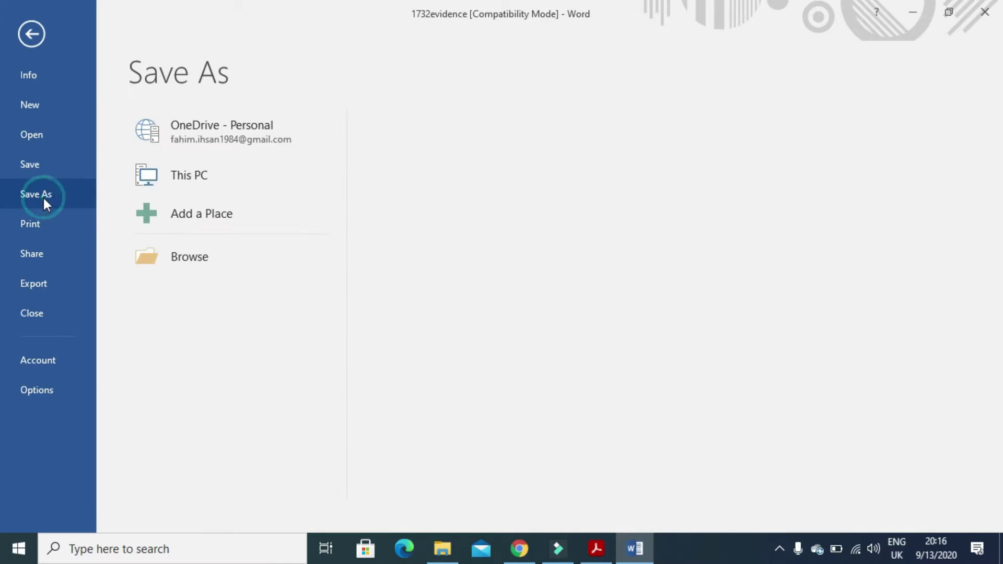
{"action": "left_click", "coordinate": [186, 261]}
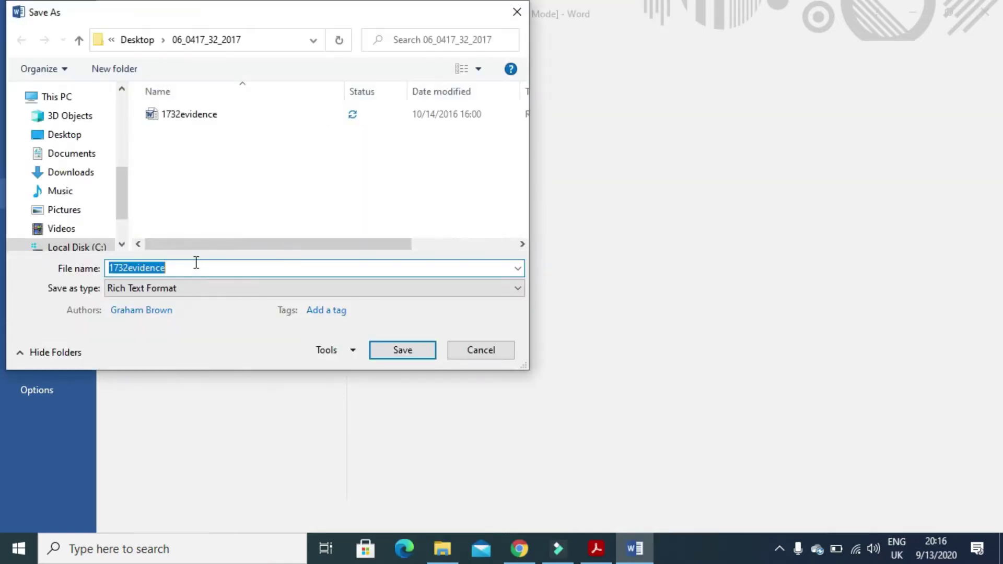
{"action": "left_click", "coordinate": [191, 267]}
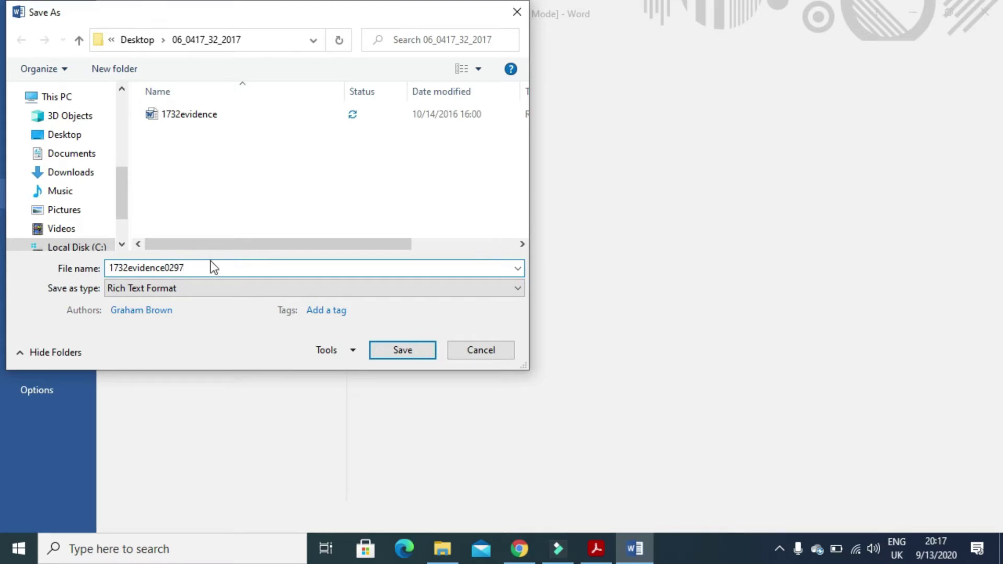
{"action": "left_click", "coordinate": [202, 288]}
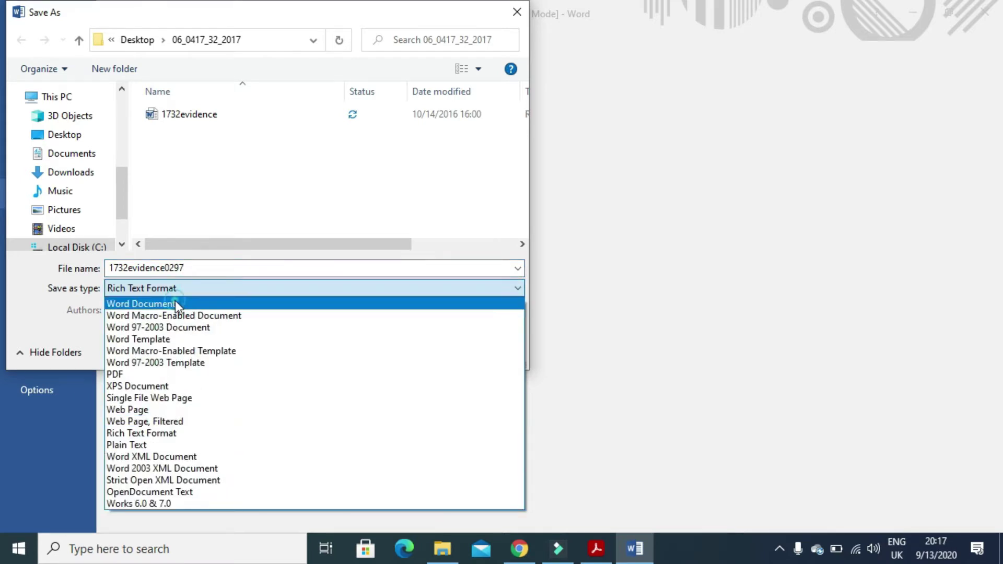
{"action": "left_click", "coordinate": [175, 304]}
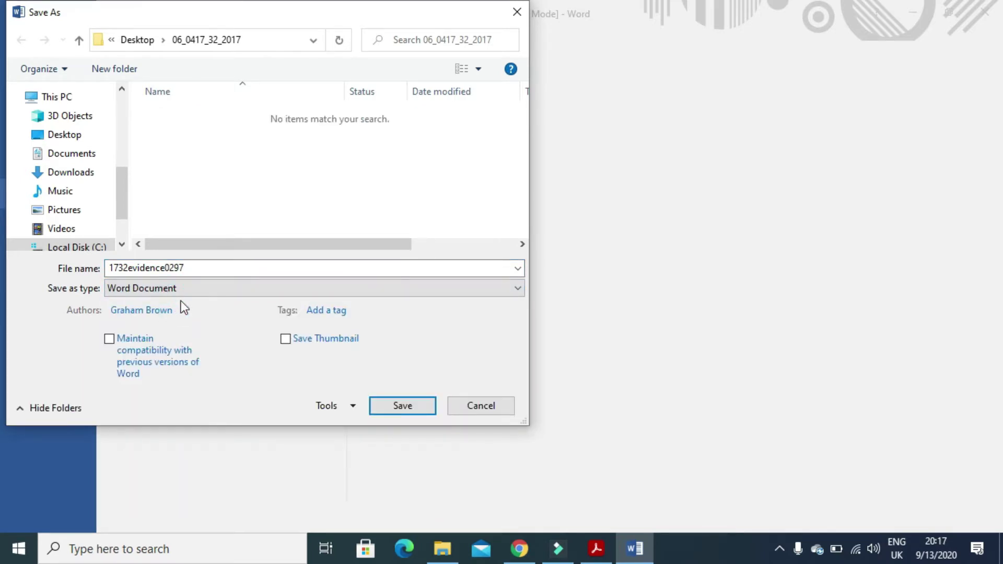
{"action": "left_click", "coordinate": [380, 411]}
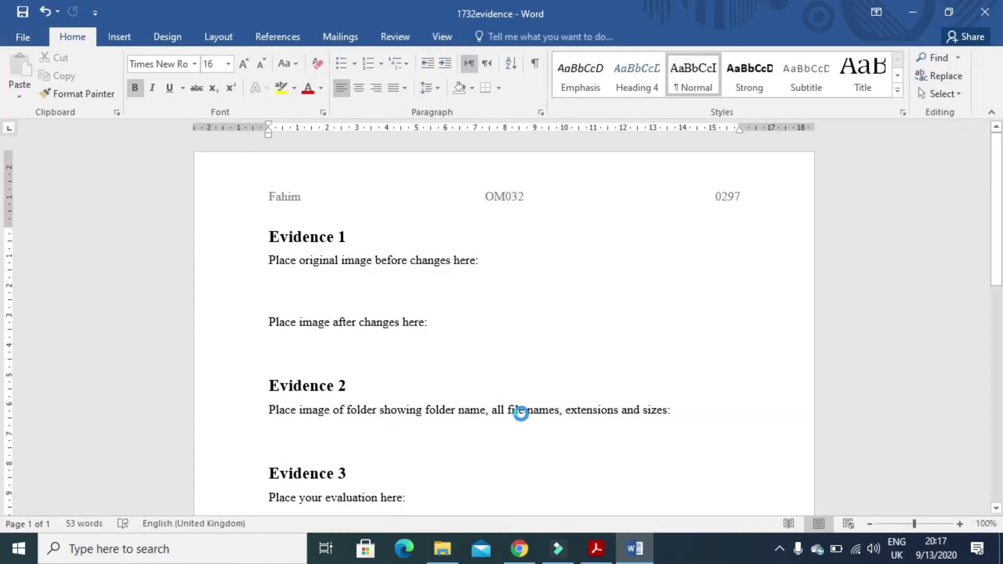
Read Task 2's introduction and its instruction to create a 1732_html folder.
{"action": "mouse_move", "coordinate": [598, 553]}
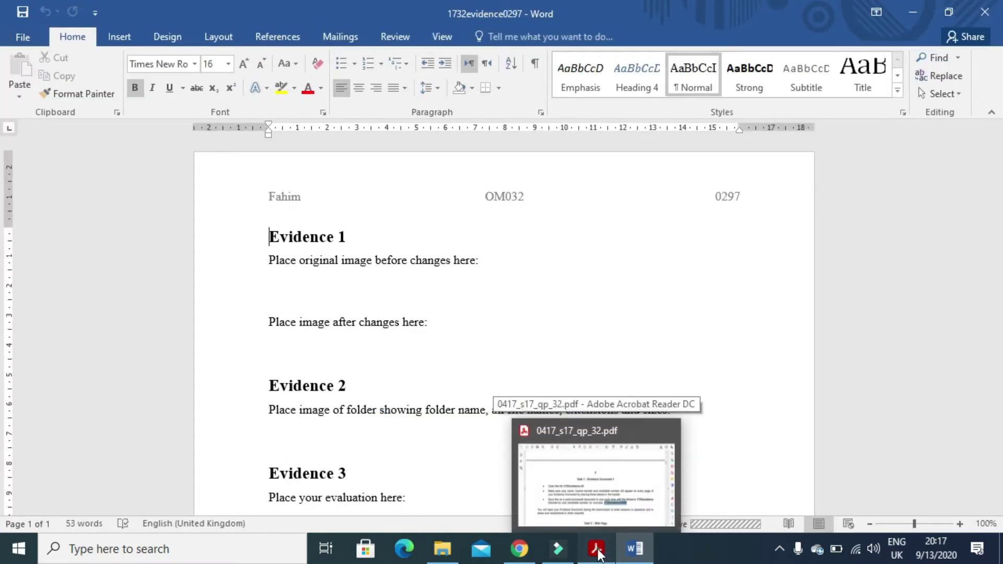
{"action": "left_click", "coordinate": [596, 502]}
{"action": "scroll", "coordinate": [461, 425], "scroll_direction": "down", "scroll_amount": 5}
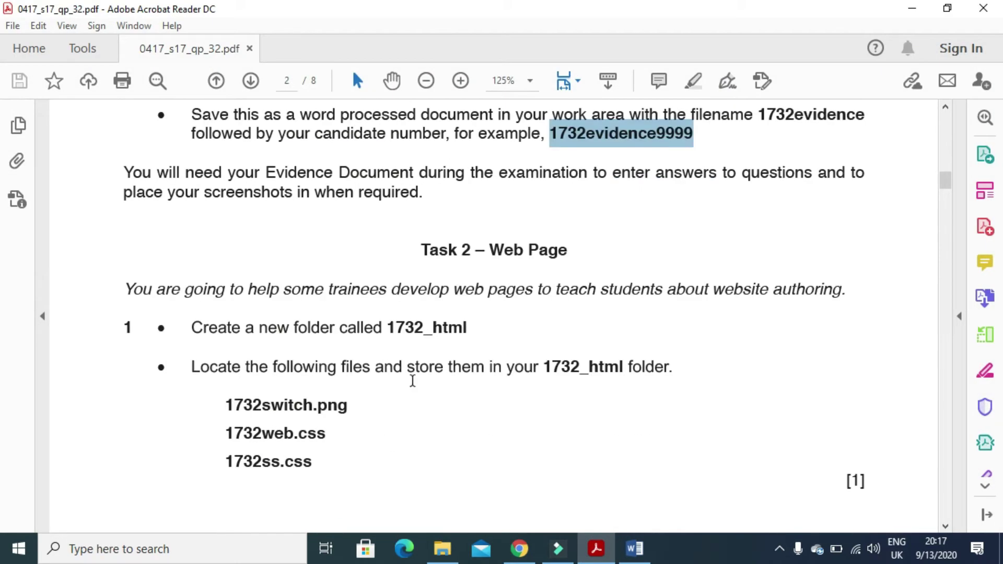
{"action": "left_click_drag", "start_coordinate": [119, 287], "coordinate": [861, 309]}
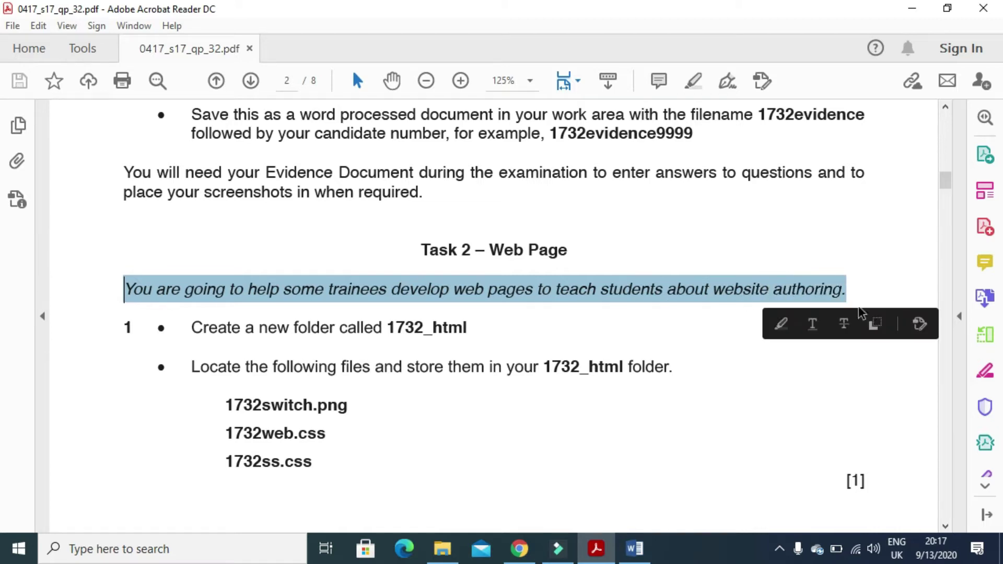
{"action": "left_click_drag", "start_coordinate": [189, 330], "coordinate": [460, 340]}
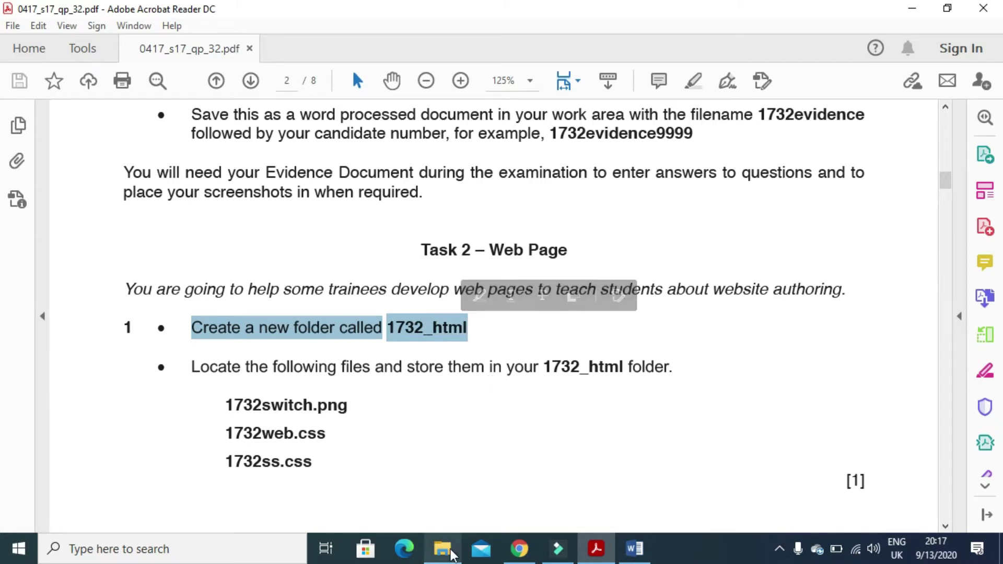
Minimise the exam paper and the Word evidence document.
{"action": "mouse_move", "coordinate": [452, 555]}
{"action": "left_click", "coordinate": [912, 7]}
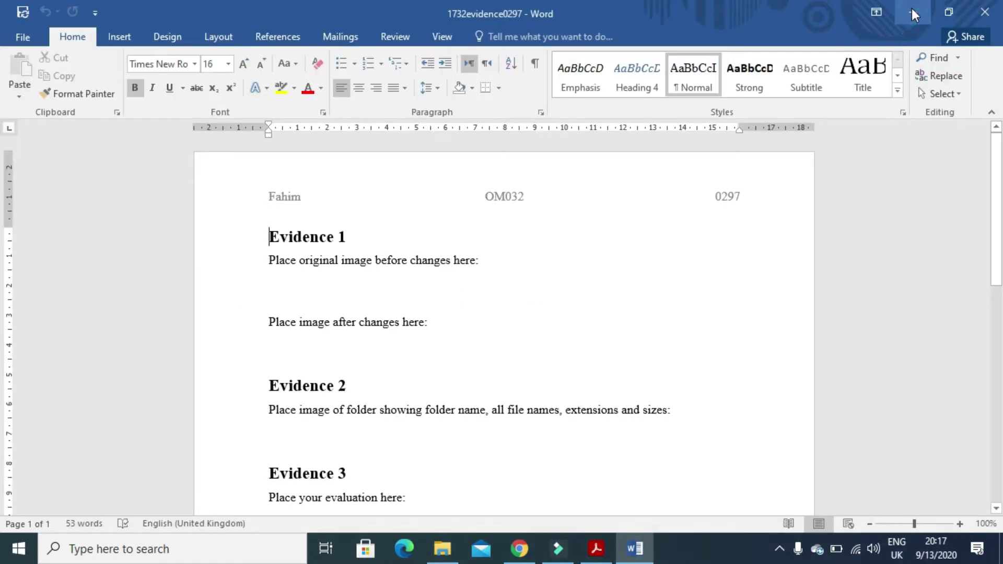
{"action": "left_click", "coordinate": [911, 9]}
Close the exam folder and create a desktop folder named 1732_HTML.
{"action": "left_click", "coordinate": [983, 8]}
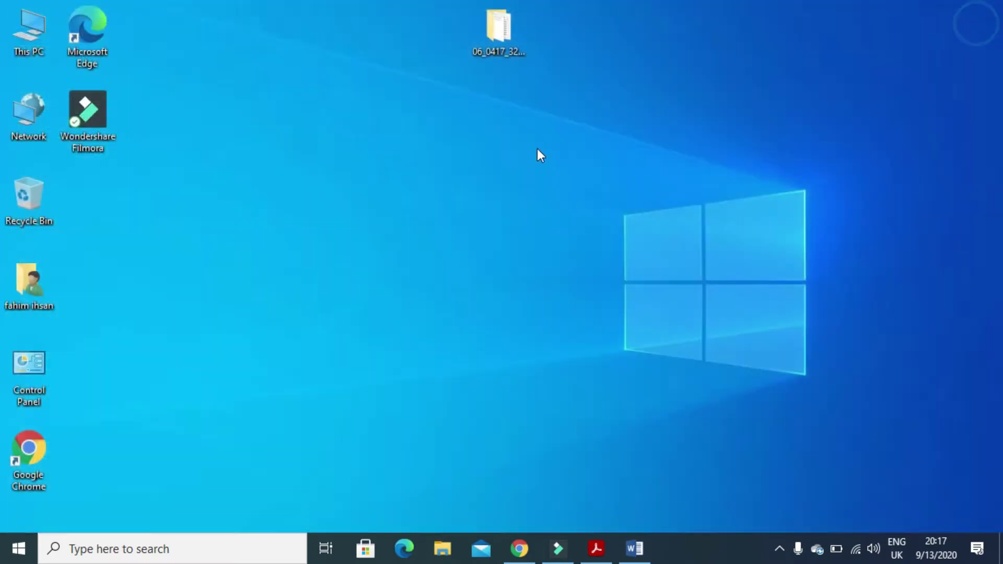
{"action": "right_click", "coordinate": [528, 143]}
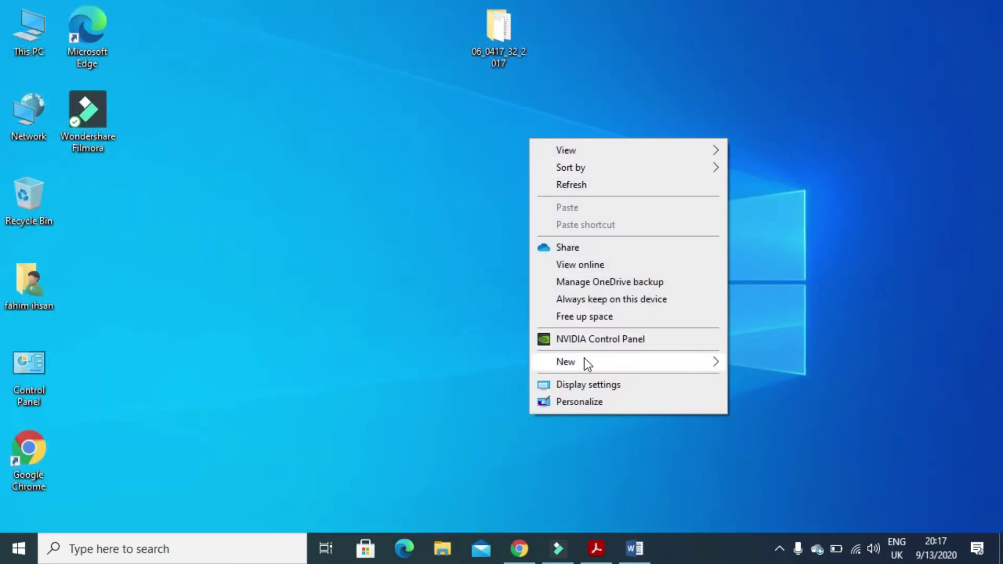
{"action": "mouse_move", "coordinate": [584, 363]}
{"action": "left_click", "coordinate": [745, 365]}
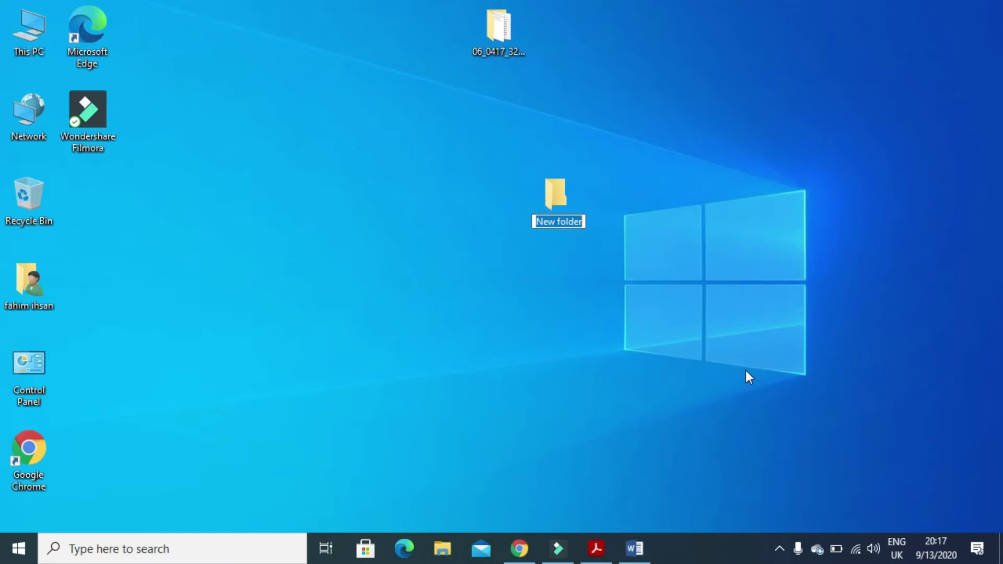
{"action": "type", "text": "1732_HTML"}
{"action": "key", "text": "Return"}
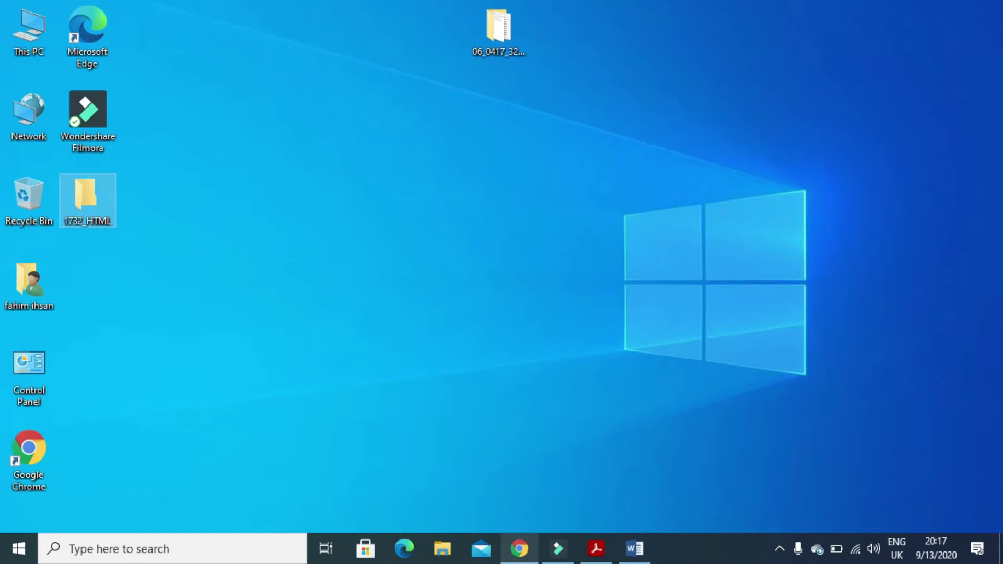
Note the three file names to copy in the exam paper, then minimise it.
{"action": "left_click", "coordinate": [596, 549]}
{"action": "scroll", "coordinate": [454, 400], "scroll_direction": "down", "scroll_amount": 3}
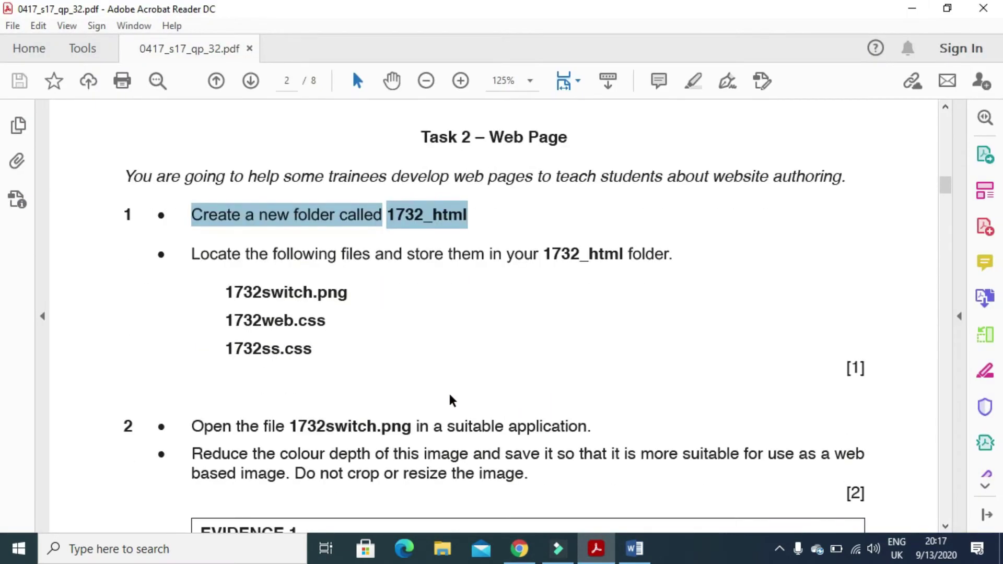
{"action": "left_click_drag", "start_coordinate": [229, 293], "coordinate": [332, 366]}
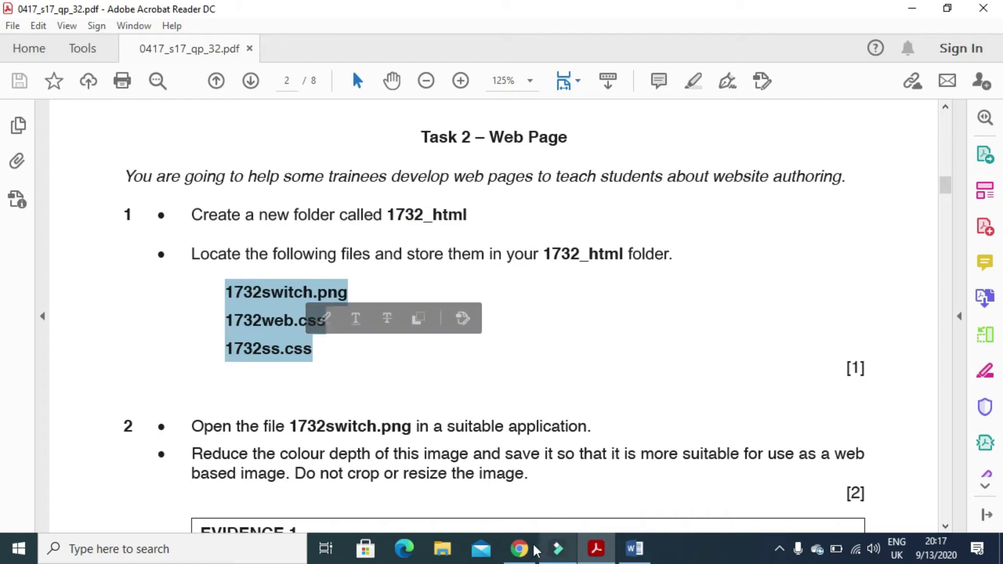
{"action": "left_click", "coordinate": [900, 16]}
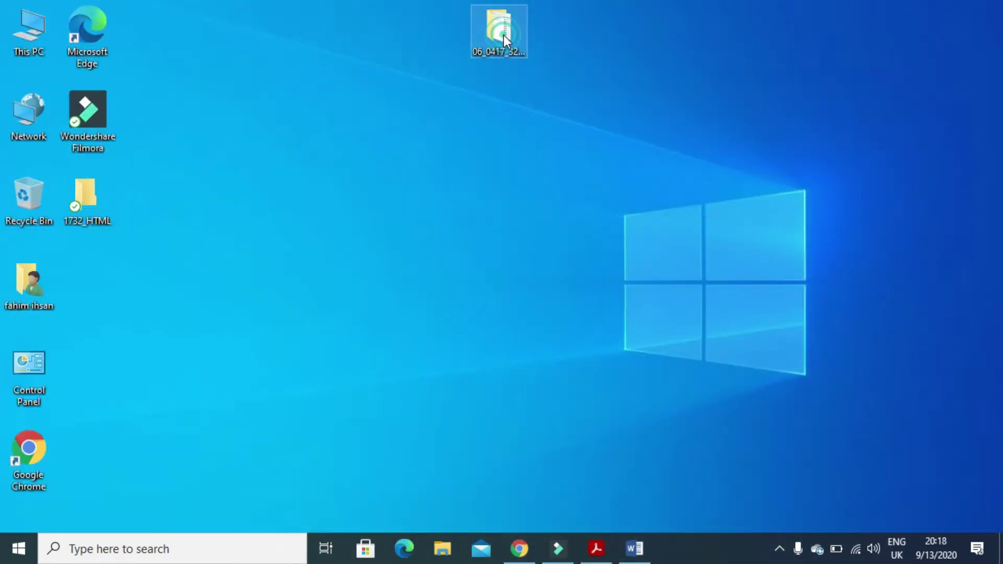
Copy 1732ss, 1732switch and 1732web into 1732_HTML, then return to the exam paper.
{"action": "double_click", "coordinate": [503, 36]}
{"action": "left_click", "coordinate": [202, 222]}
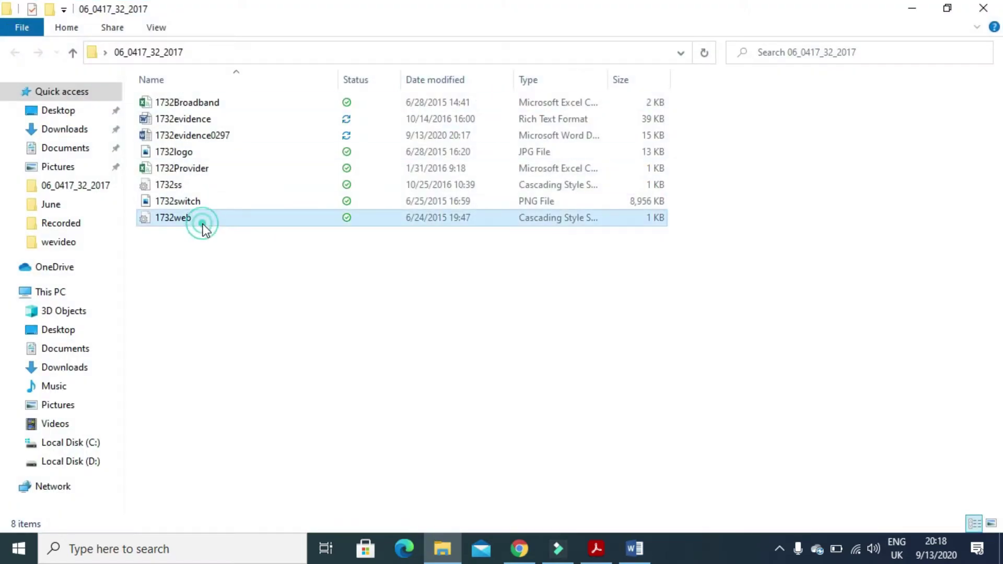
{"action": "left_click", "coordinate": [193, 205], "text": "ctrl"}
{"action": "left_click", "coordinate": [180, 187], "text": "ctrl"}
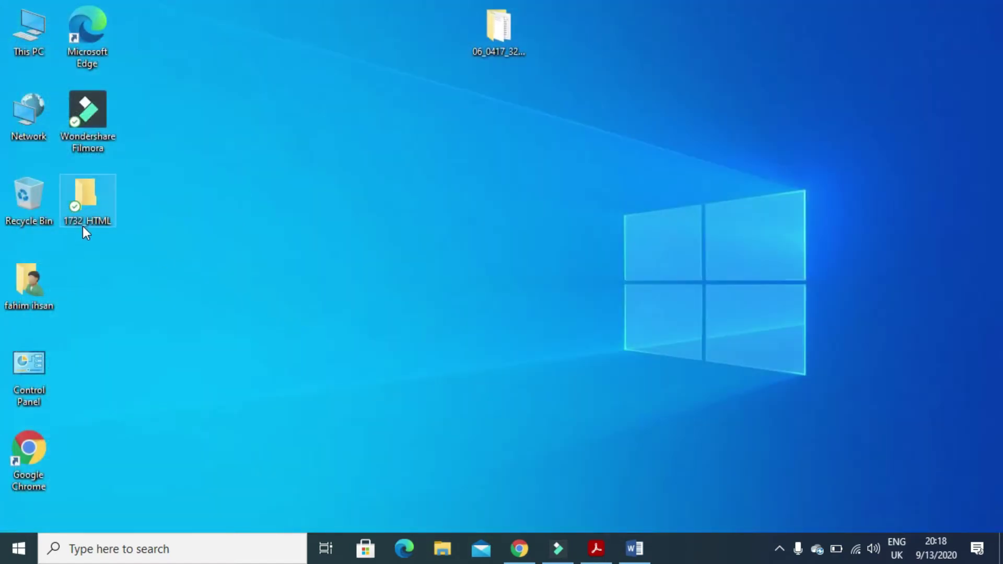
{"action": "double_click", "coordinate": [82, 224]}
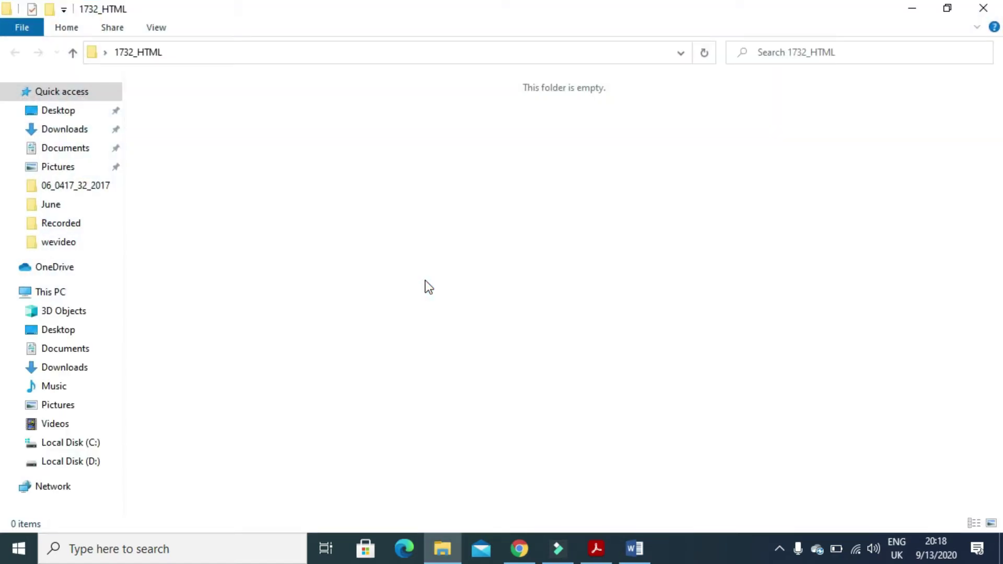
{"action": "key", "text": "ctrl+v"}
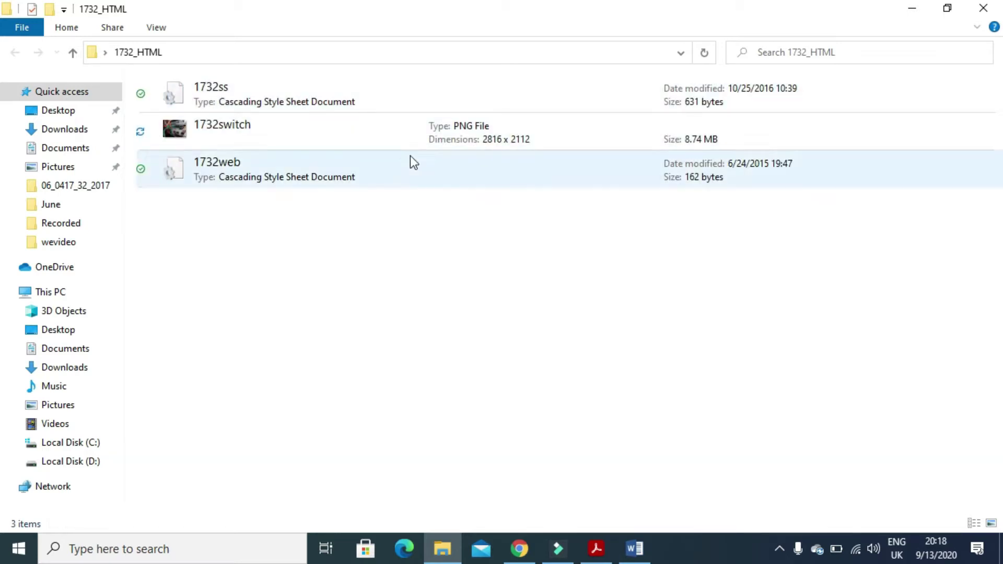
{"action": "left_click", "coordinate": [596, 549]}
{"action": "scroll", "coordinate": [470, 364], "scroll_direction": "down", "scroll_amount": 5}
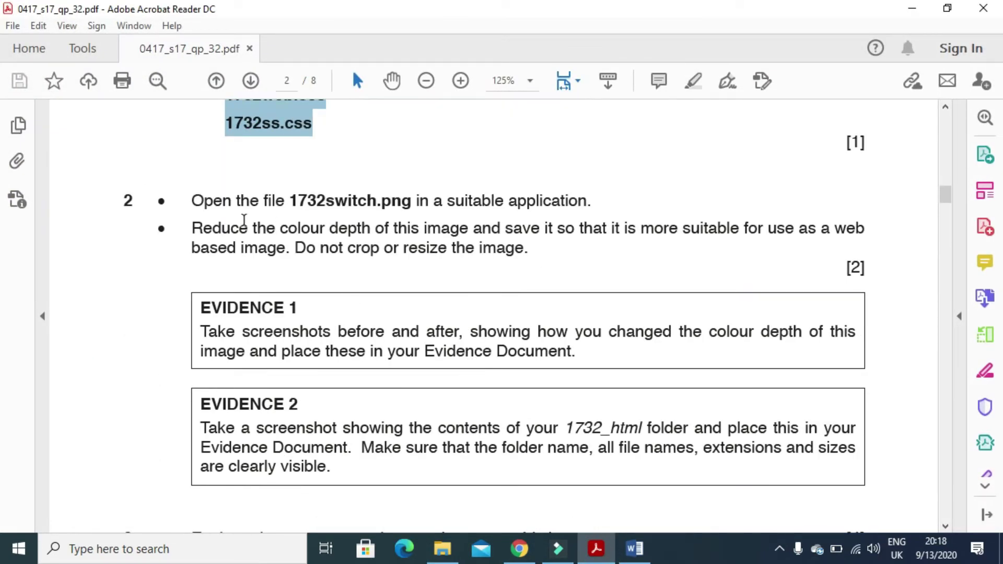
Read the instructions to open 1732switch.png and reduce its colour depth.
{"action": "left_click_drag", "start_coordinate": [191, 203], "coordinate": [591, 209]}
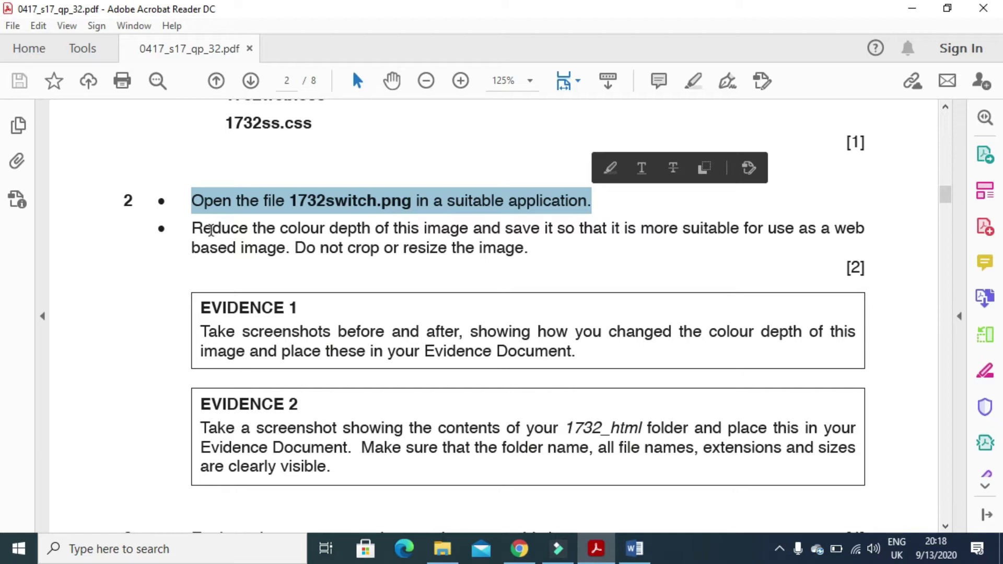
{"action": "left_click_drag", "start_coordinate": [191, 229], "coordinate": [373, 234]}
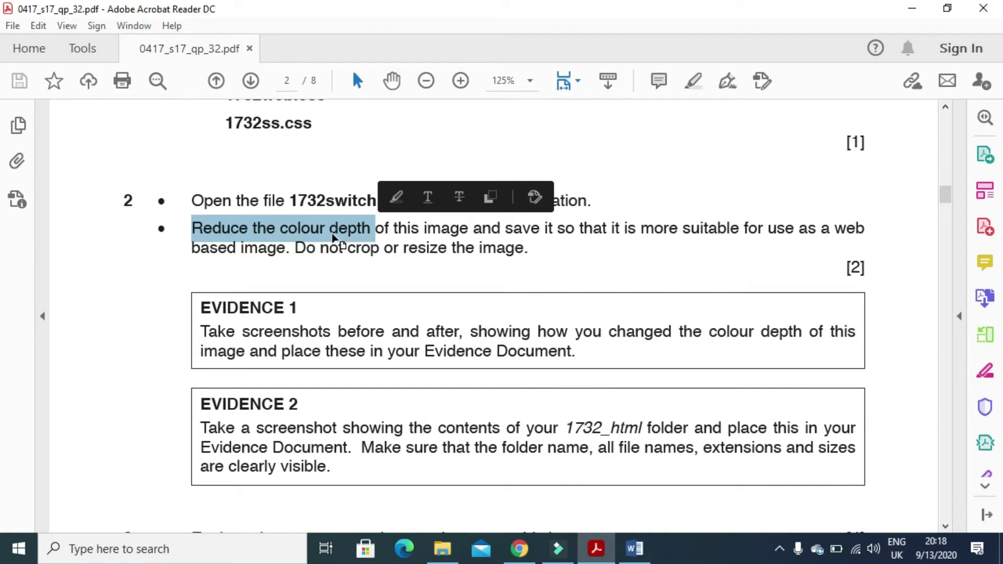
Open 1732switch from the 1732_HTML folder with Adobe Photoshop CS6.
{"action": "left_click", "coordinate": [433, 550]}
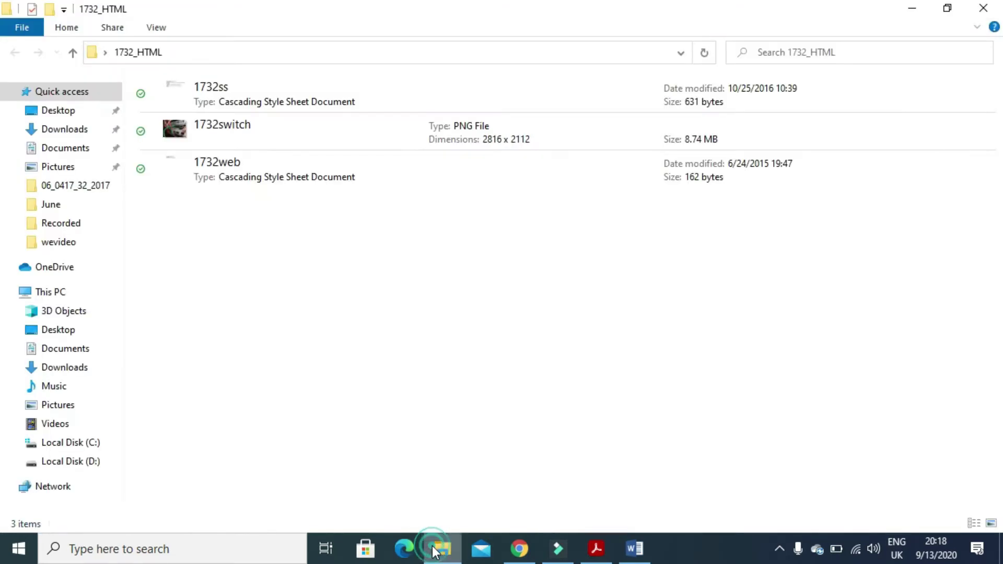
{"action": "right_click", "coordinate": [255, 133]}
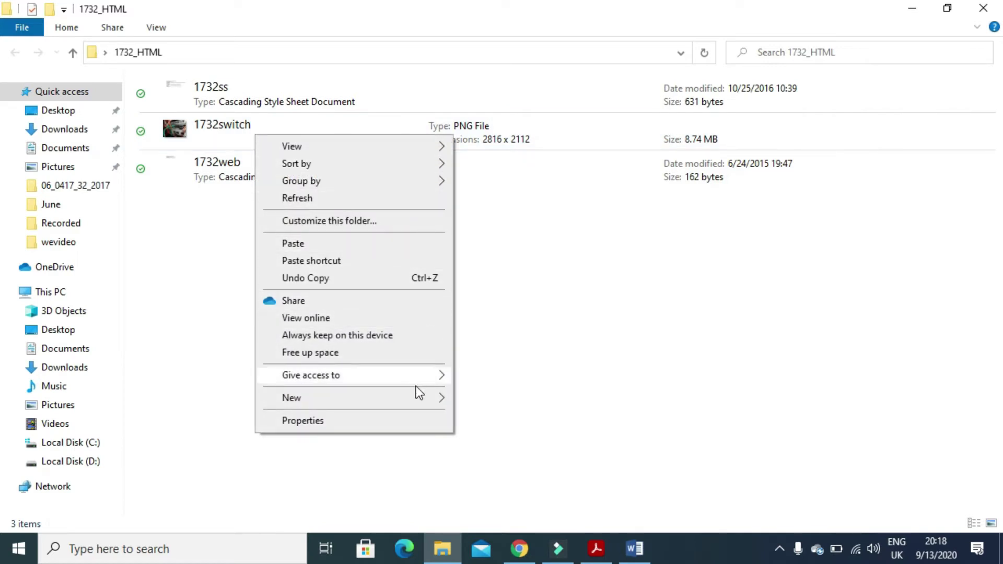
{"action": "left_click", "coordinate": [239, 126]}
{"action": "right_click", "coordinate": [242, 130]}
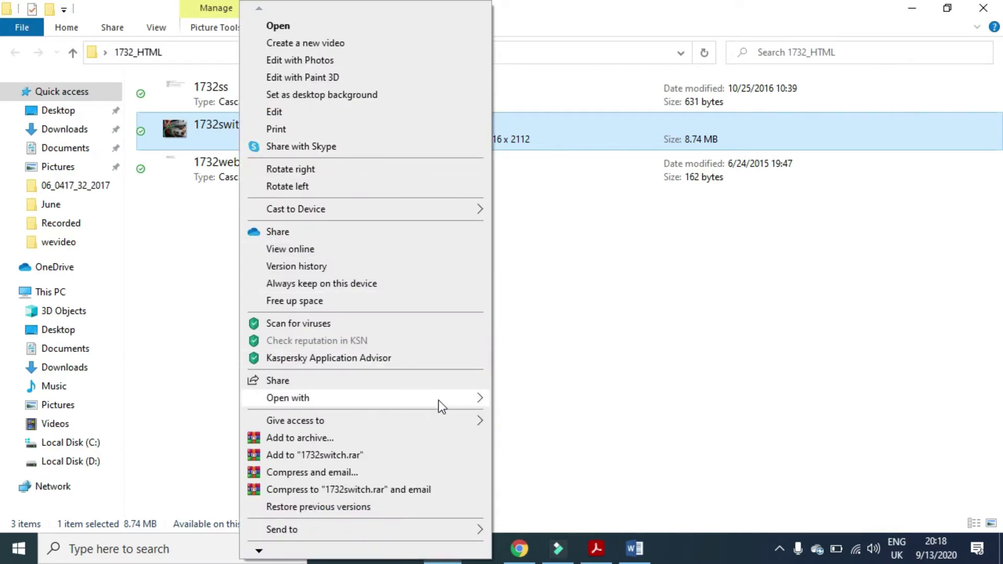
{"action": "mouse_move", "coordinate": [481, 399]}
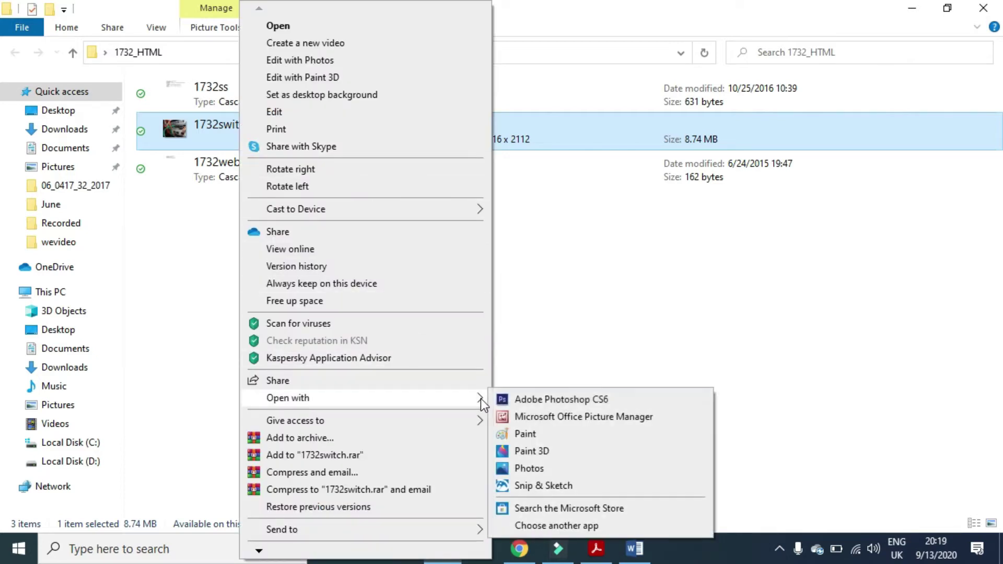
{"action": "left_click", "coordinate": [529, 400]}
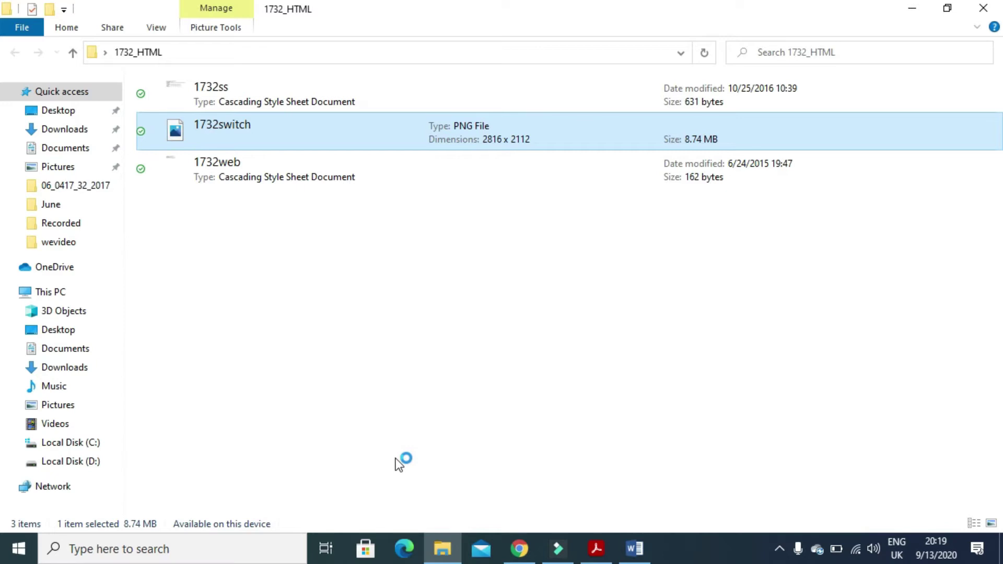
Read the rest of the instruction: make it web-suitable without cropping or resizing.
{"action": "left_click", "coordinate": [903, 14]}
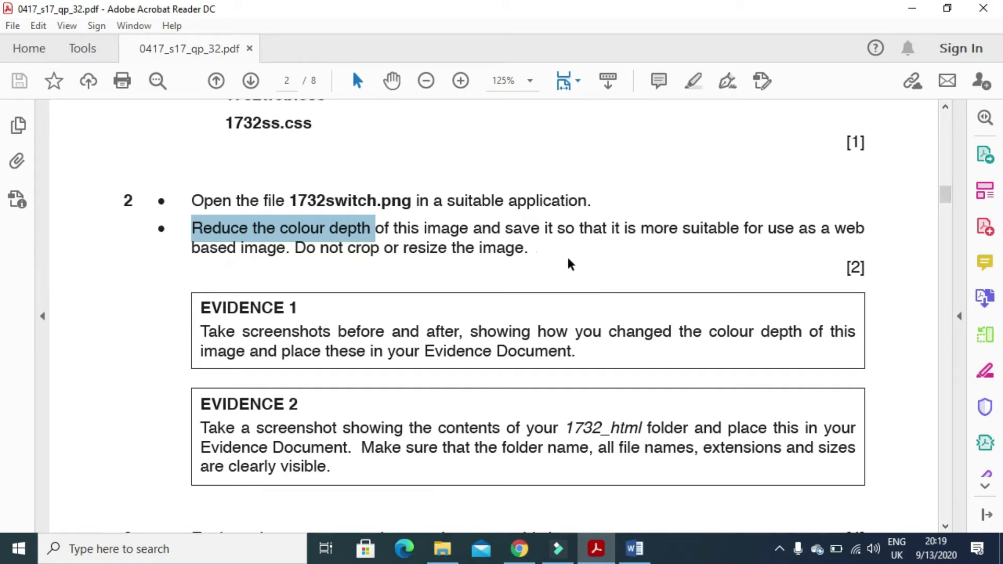
{"action": "left_click_drag", "start_coordinate": [580, 233], "coordinate": [859, 229]}
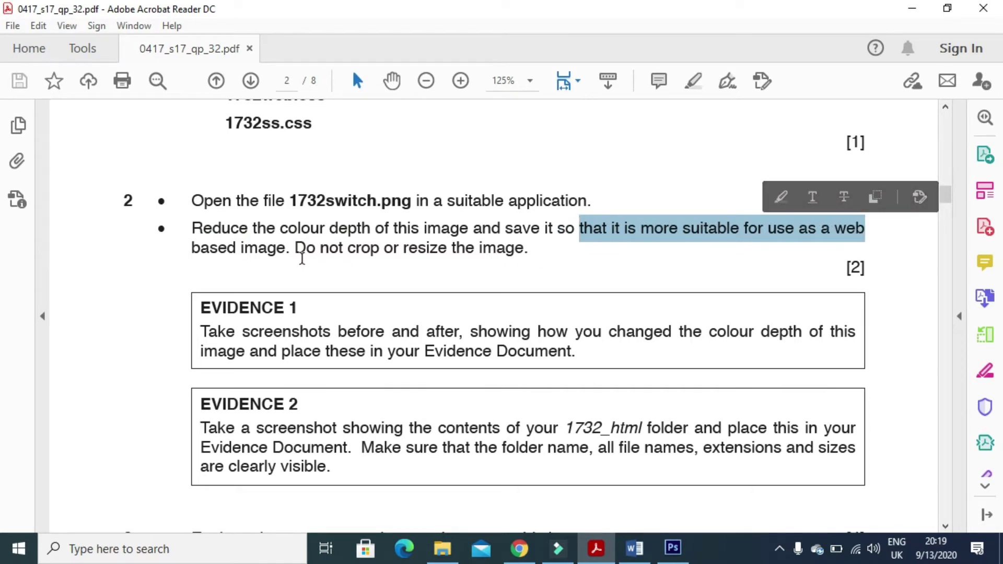
{"action": "left_click_drag", "start_coordinate": [296, 249], "coordinate": [448, 249]}
{"action": "key", "text": "alt+Tab"}
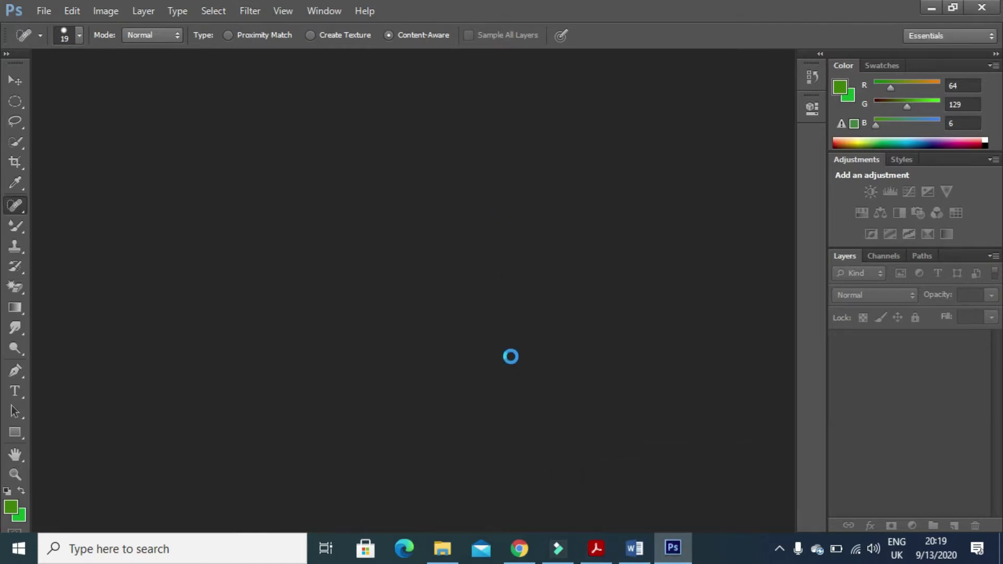
Read the Evidence 1 screenshot instruction and switch to Photoshop showing 1732switch.png.
{"action": "left_click", "coordinate": [603, 559]}
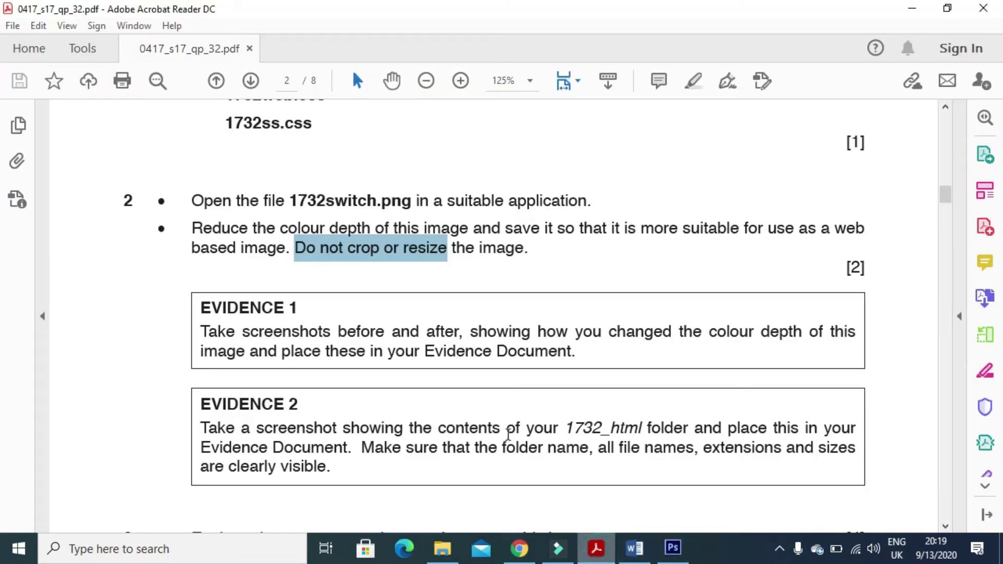
{"action": "left_click_drag", "start_coordinate": [201, 334], "coordinate": [845, 343]}
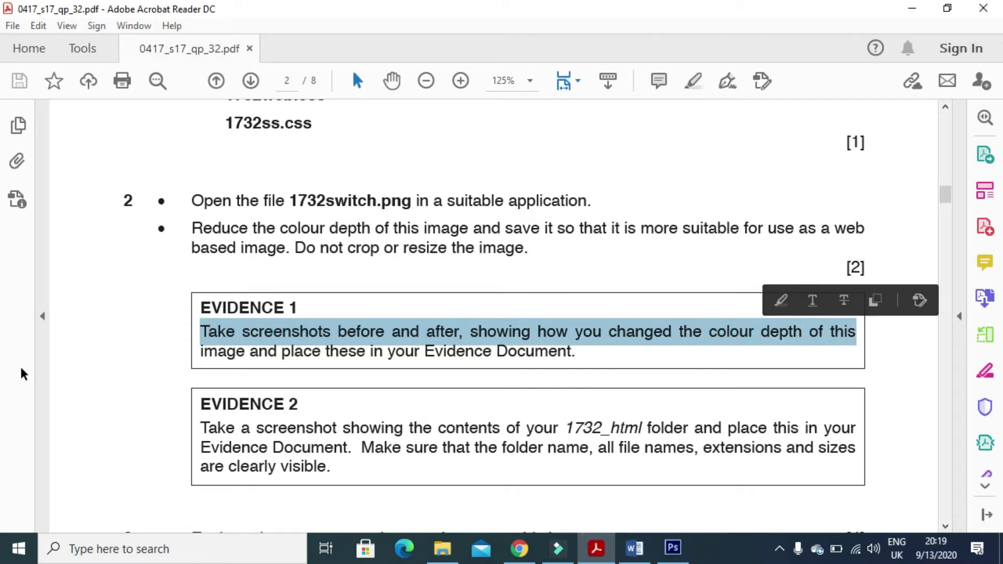
{"action": "left_click", "coordinate": [668, 555]}
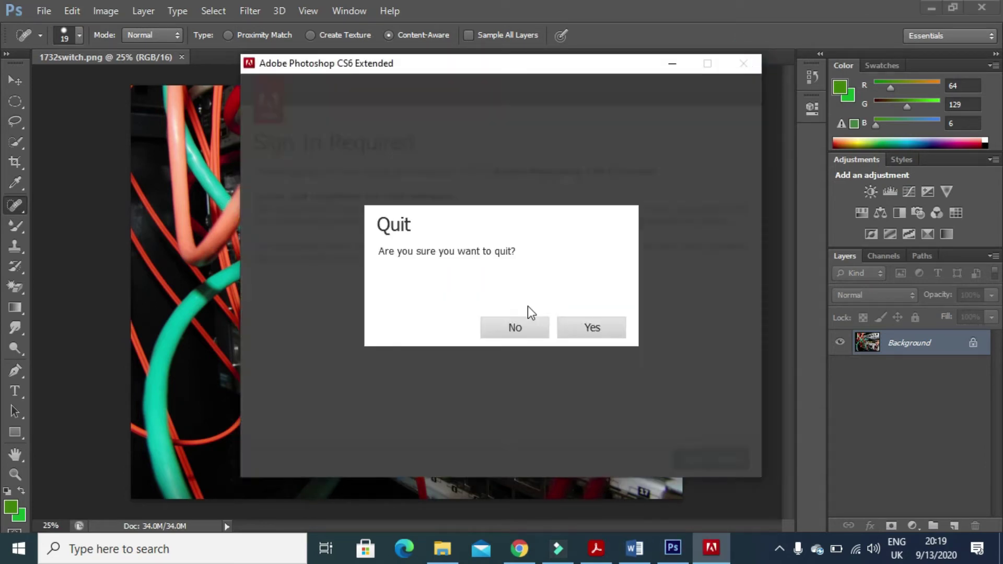
Quit the sign-in prompt, convert 1732switch.png to 8 bits per channel, and return to Word's evidence line.
{"action": "left_click", "coordinate": [573, 329]}
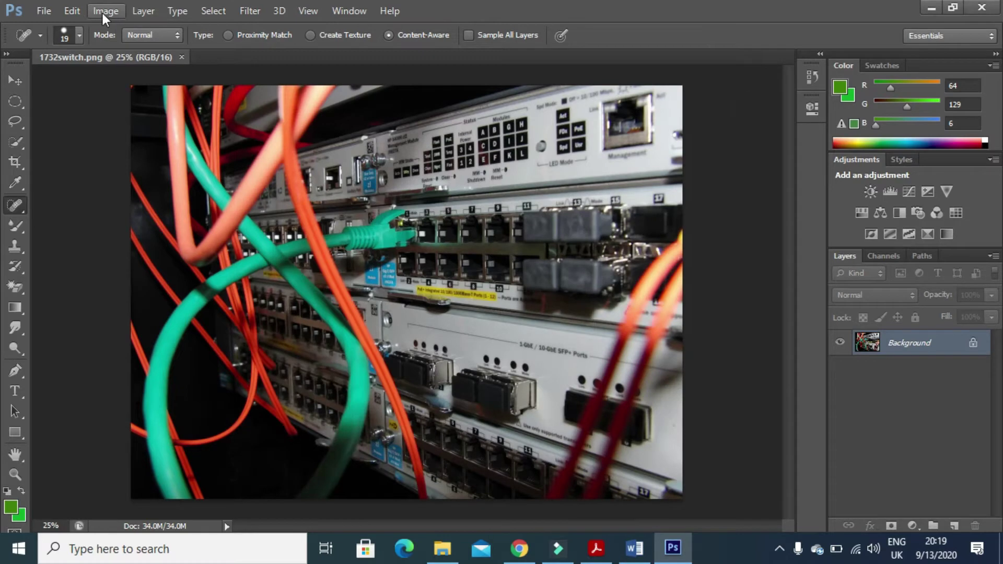
{"action": "left_click", "coordinate": [100, 12]}
{"action": "mouse_move", "coordinate": [202, 31]}
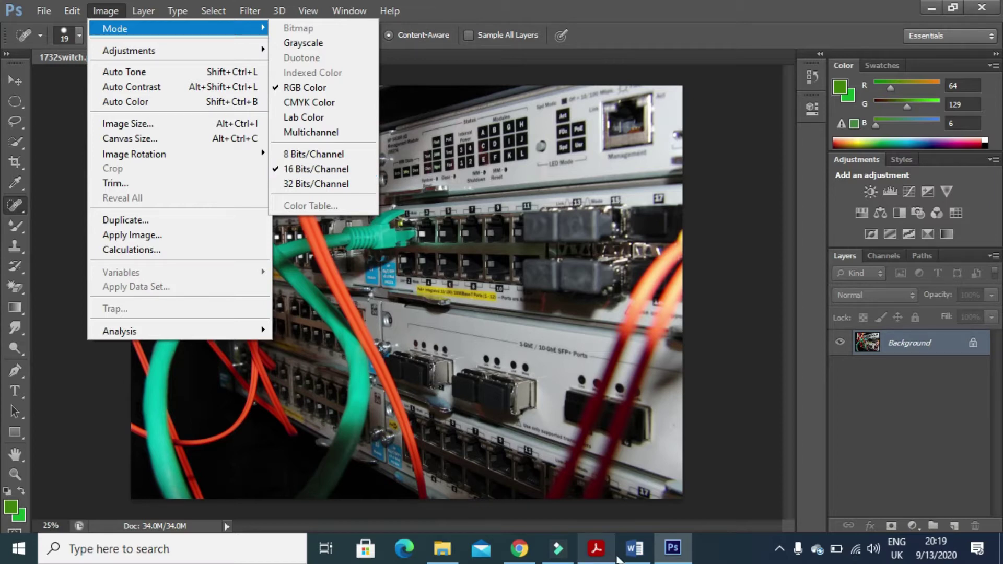
{"action": "mouse_move", "coordinate": [634, 557]}
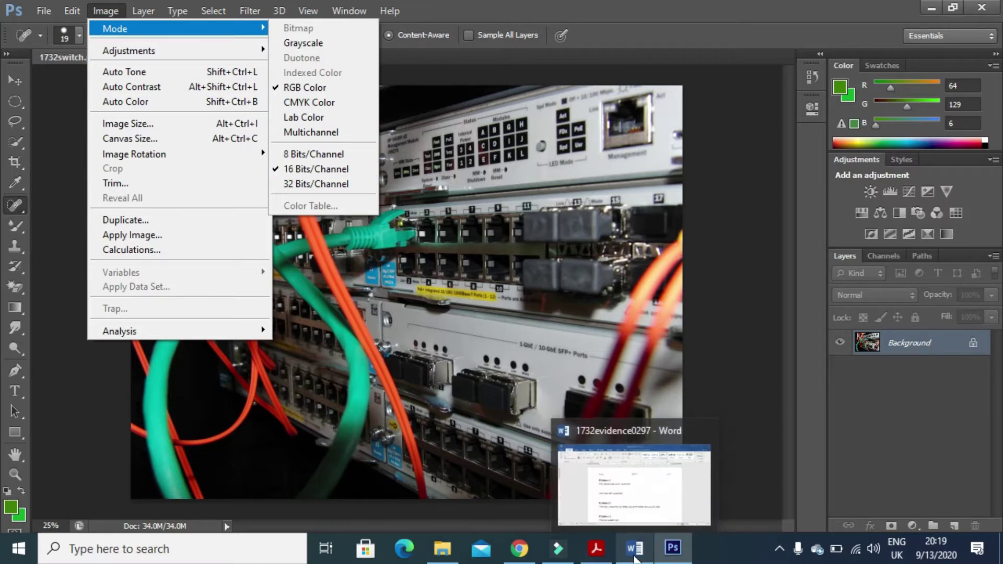
{"action": "left_click", "coordinate": [325, 157]}
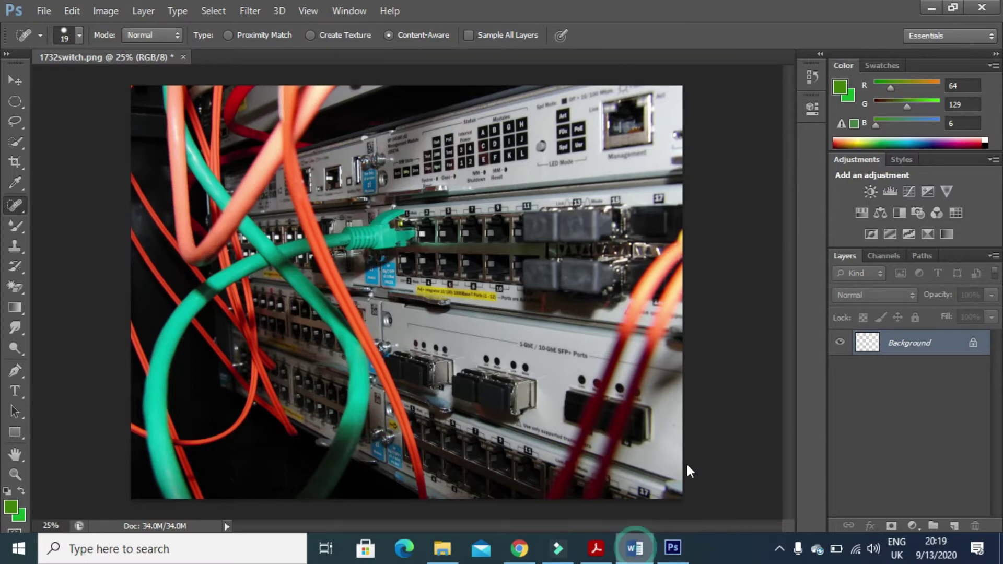
{"action": "left_click", "coordinate": [635, 548]}
{"action": "left_click", "coordinate": [324, 285]}
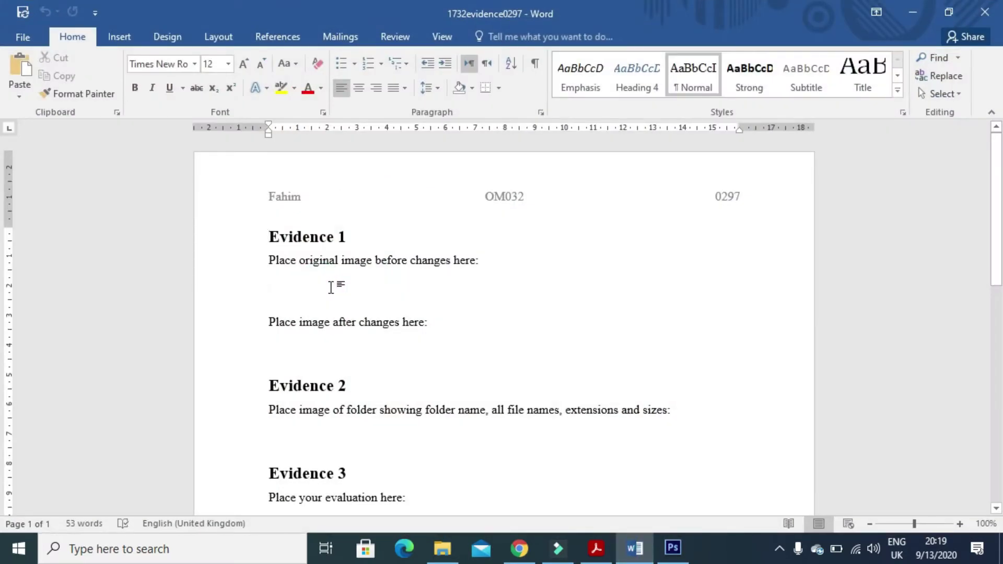
Paste the before screenshot under Evidence 1 and recheck the image's bit depth in Photoshop.
{"action": "key", "text": "ctrl+v"}
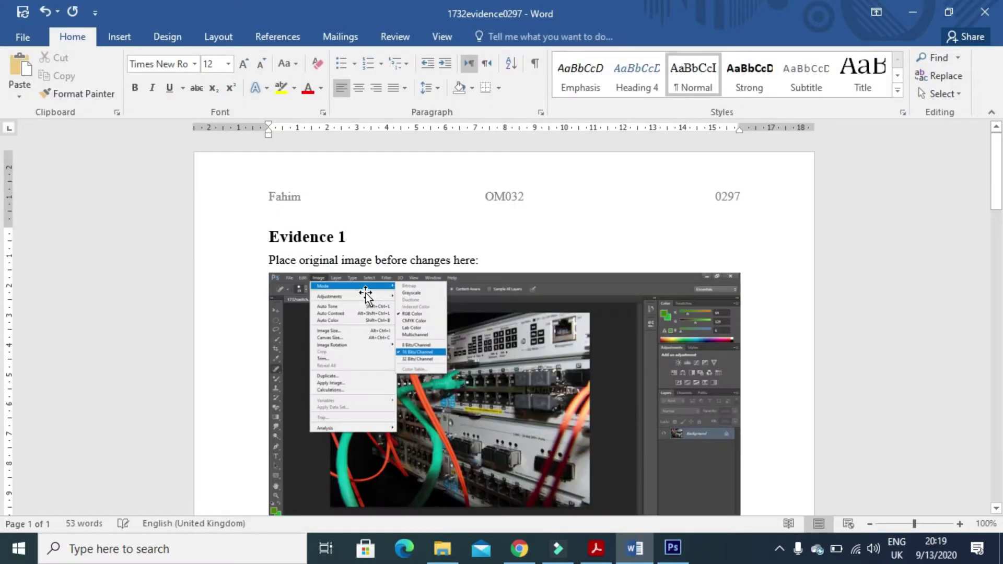
{"action": "left_click", "coordinate": [672, 548]}
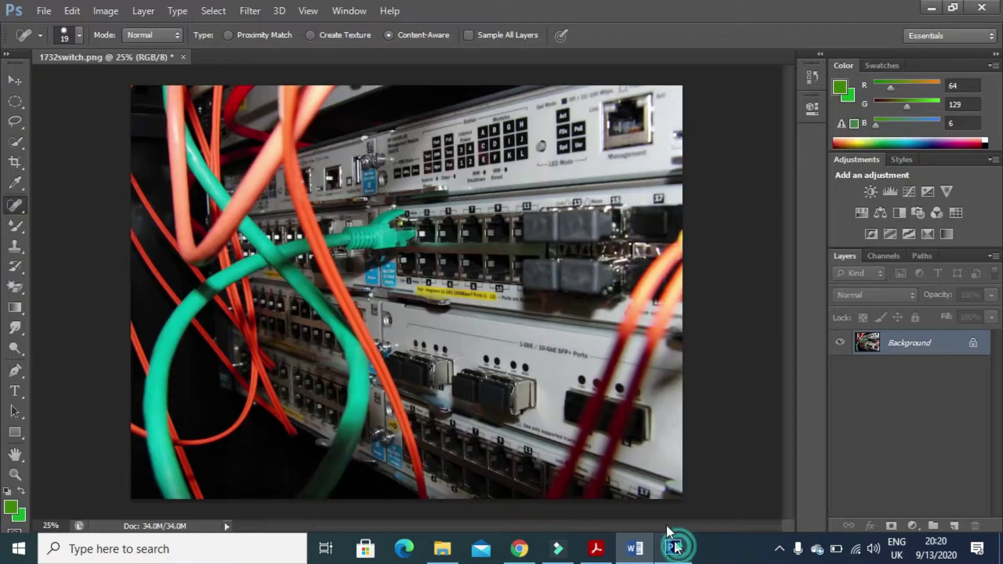
{"action": "left_click", "coordinate": [120, 12]}
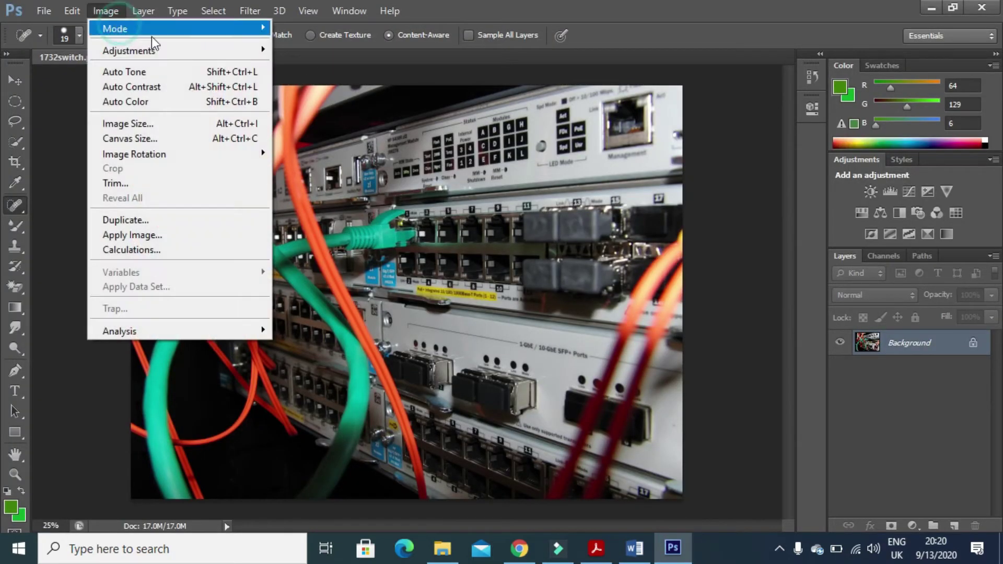
{"action": "mouse_move", "coordinate": [261, 29]}
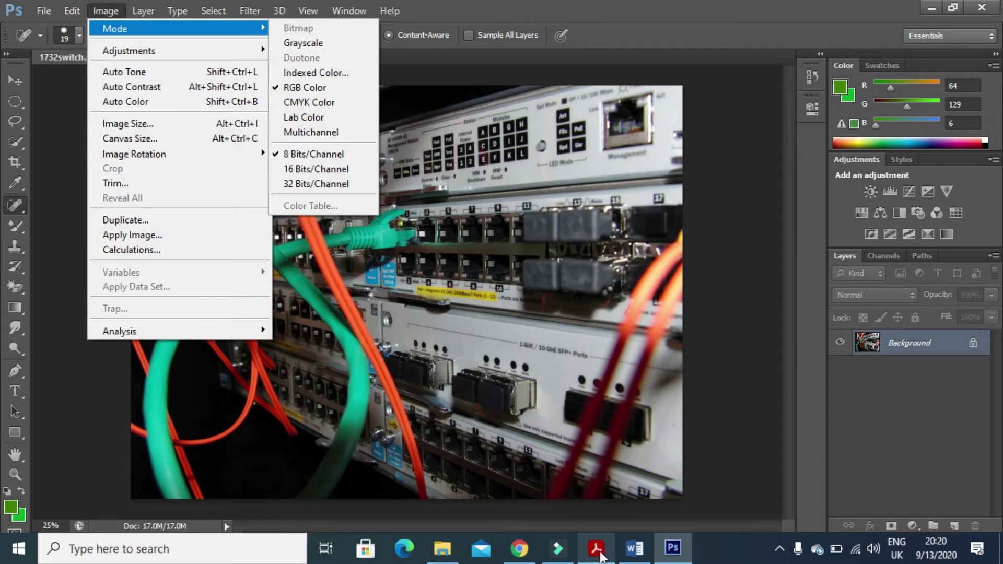
{"action": "key", "text": "Escape"}
{"action": "key", "text": "Escape"}
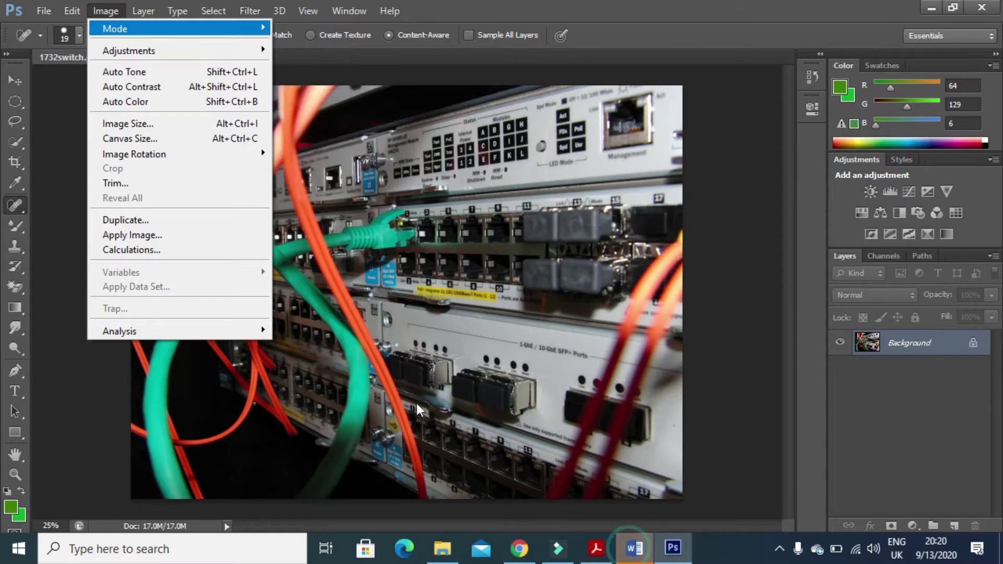
Paste the after screenshot under 'Place image after changes here:' in Word.
{"action": "left_click", "coordinate": [650, 548]}
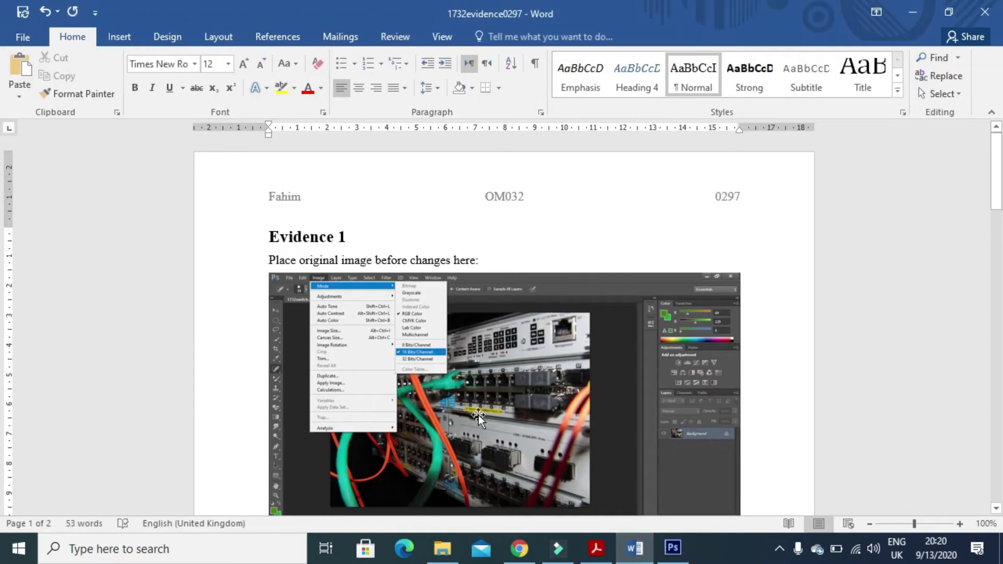
{"action": "scroll", "coordinate": [486, 397], "scroll_direction": "down", "scroll_amount": 10}
{"action": "left_click", "coordinate": [354, 260]}
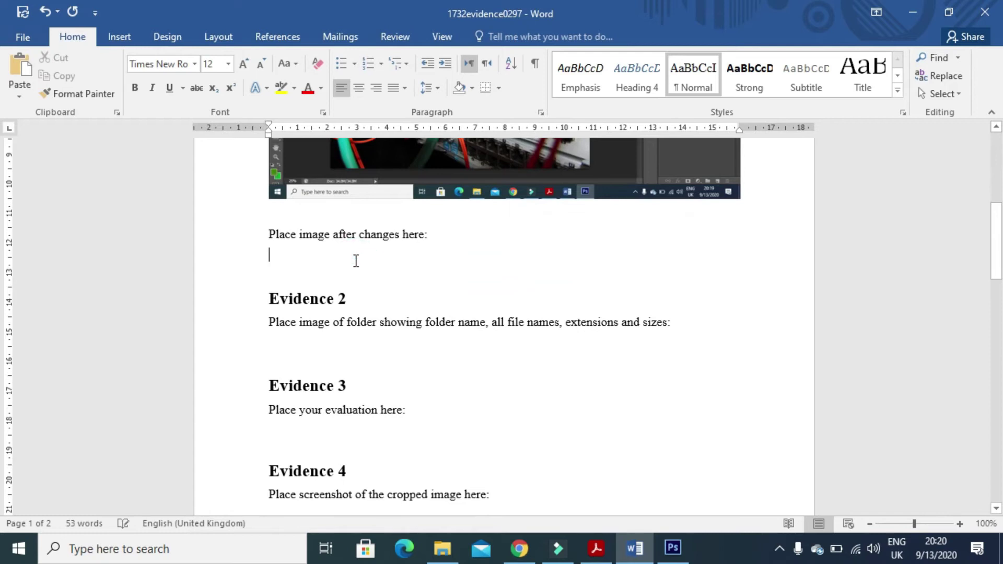
{"action": "key", "text": "ctrl+v"}
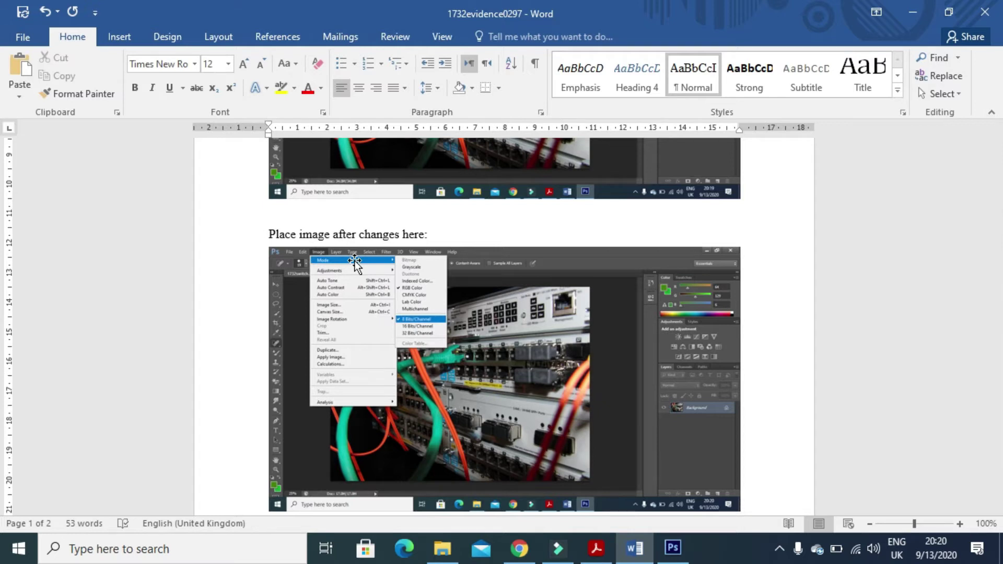
{"action": "left_click", "coordinate": [596, 549]}
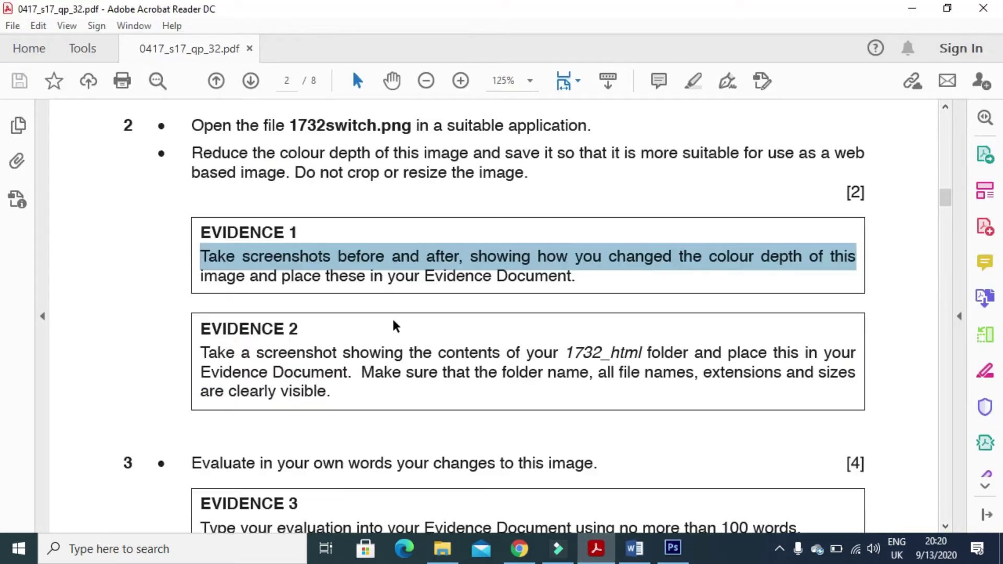
Highlight the Evidence 2 instruction about screenshotting the 1732_html folder, then return to Photoshop.
{"action": "left_click_drag", "start_coordinate": [203, 353], "coordinate": [632, 365]}
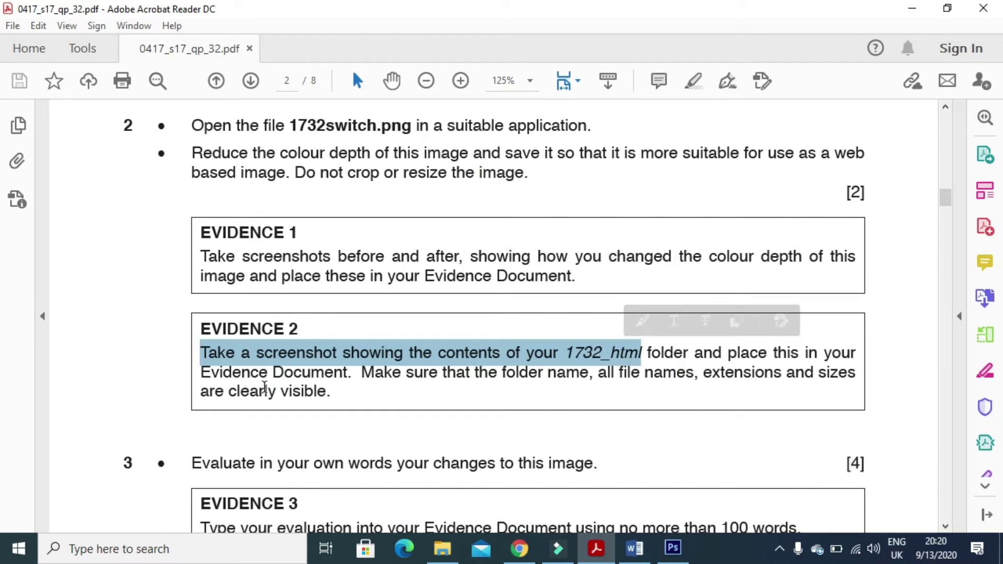
{"action": "left_click", "coordinate": [672, 548]}
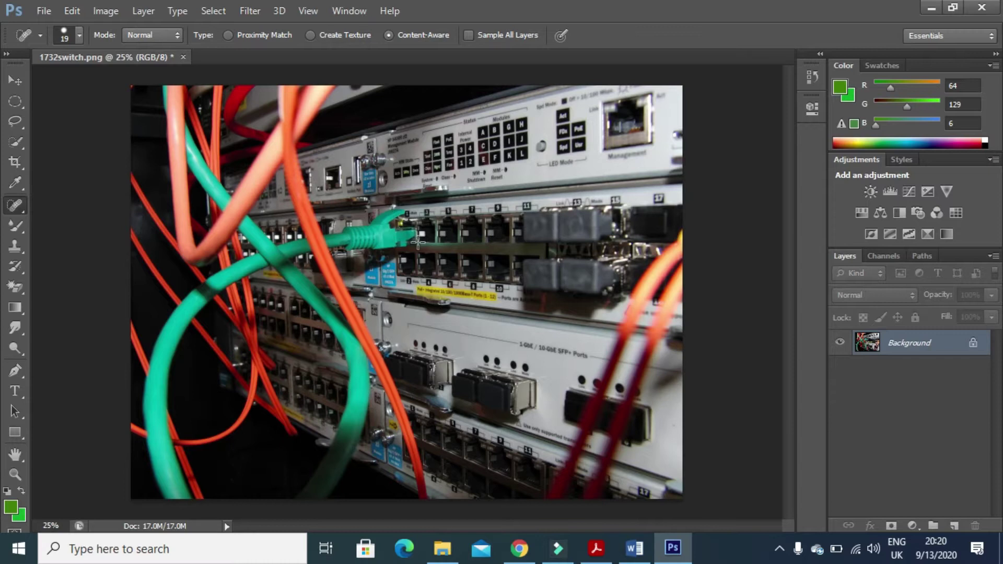
Save the 8-bit image as PNG 1732switch1.png in 1732_HTML with default PNG options.
{"action": "left_click", "coordinate": [43, 12]}
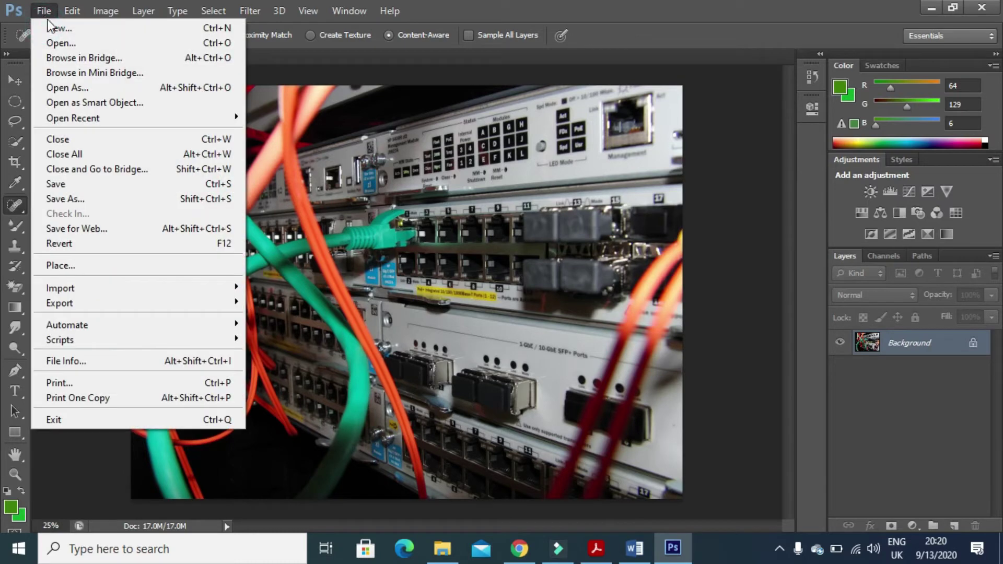
{"action": "left_click", "coordinate": [99, 196]}
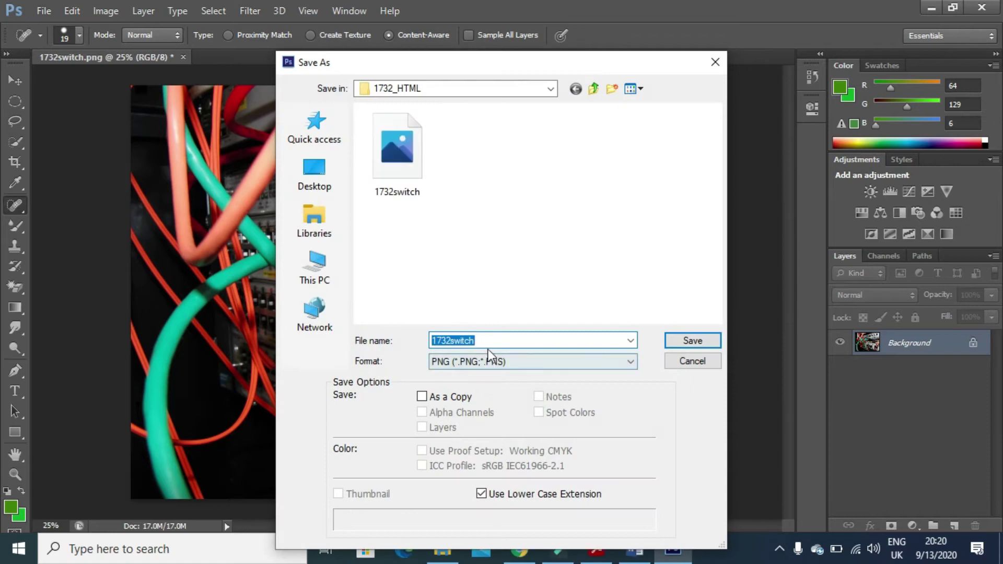
{"action": "left_click", "coordinate": [491, 340]}
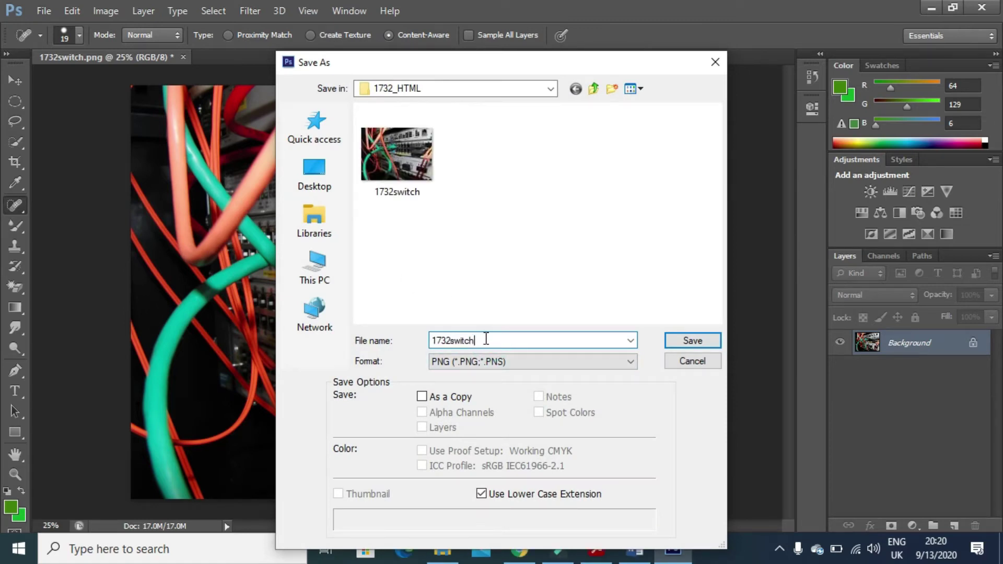
{"action": "left_click", "coordinate": [701, 343]}
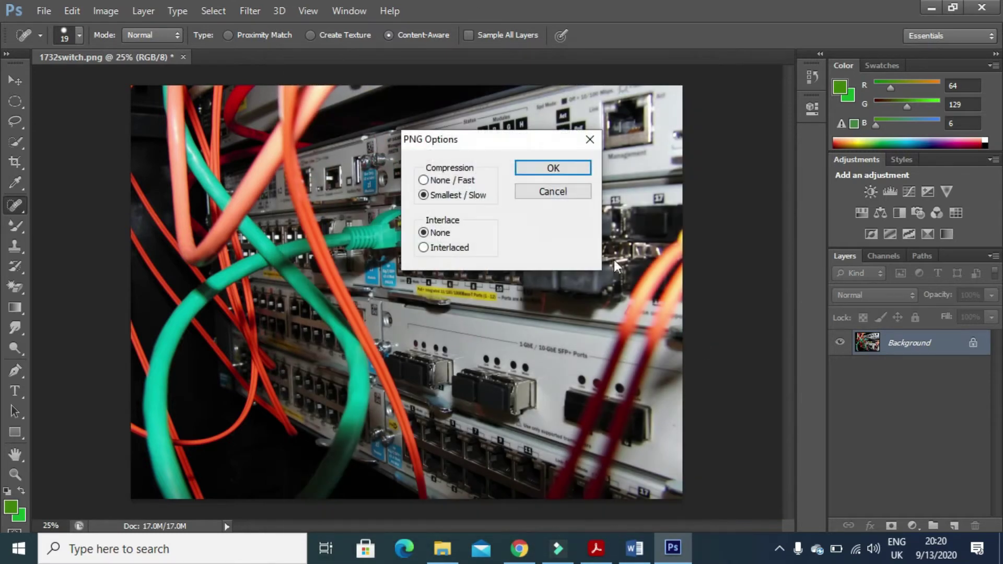
{"action": "left_click", "coordinate": [560, 168]}
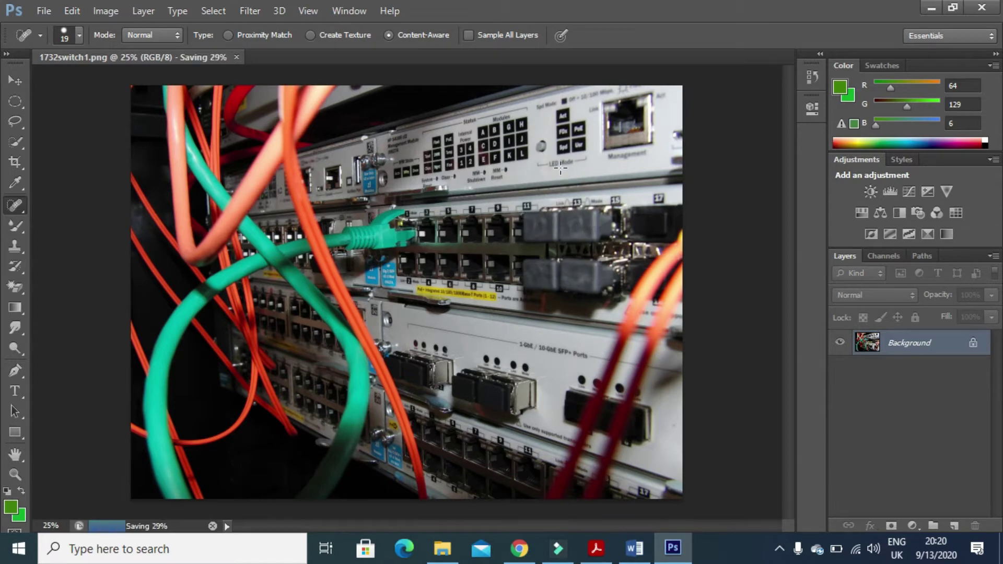
Glance at the task PDF, then dismiss the background-save error raised by another Save As.
{"action": "mouse_move", "coordinate": [606, 554]}
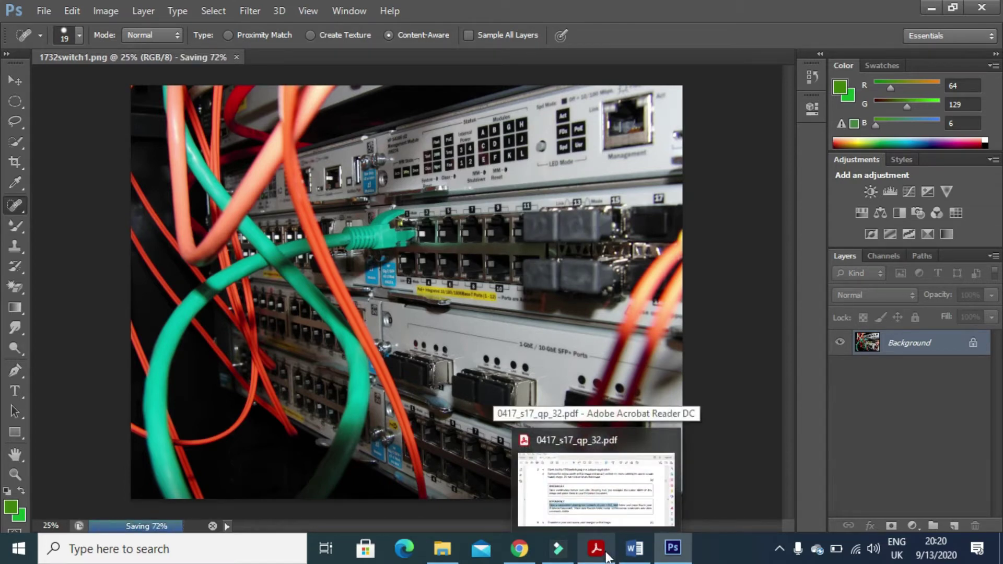
{"action": "left_click", "coordinate": [606, 554]}
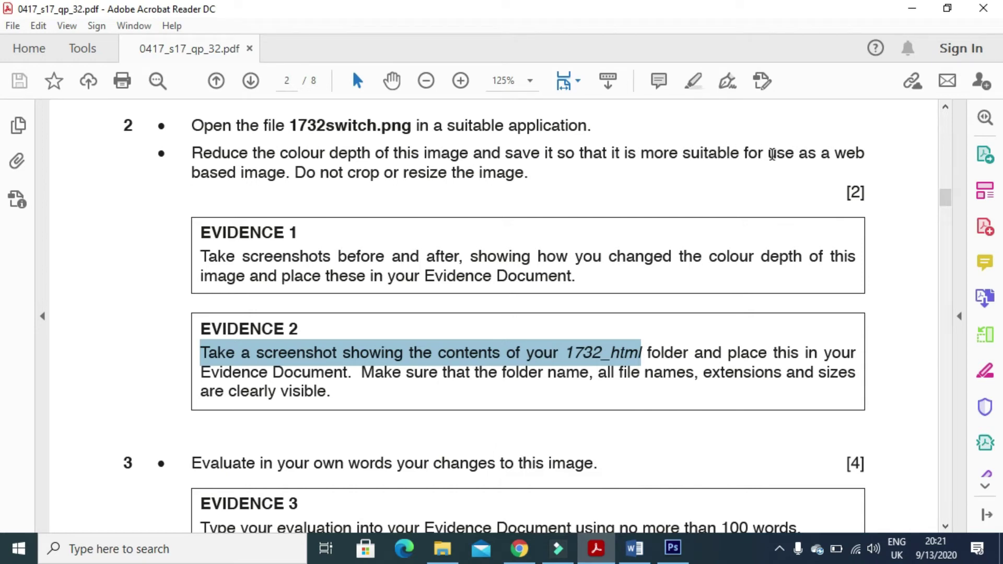
{"action": "left_click", "coordinate": [673, 547]}
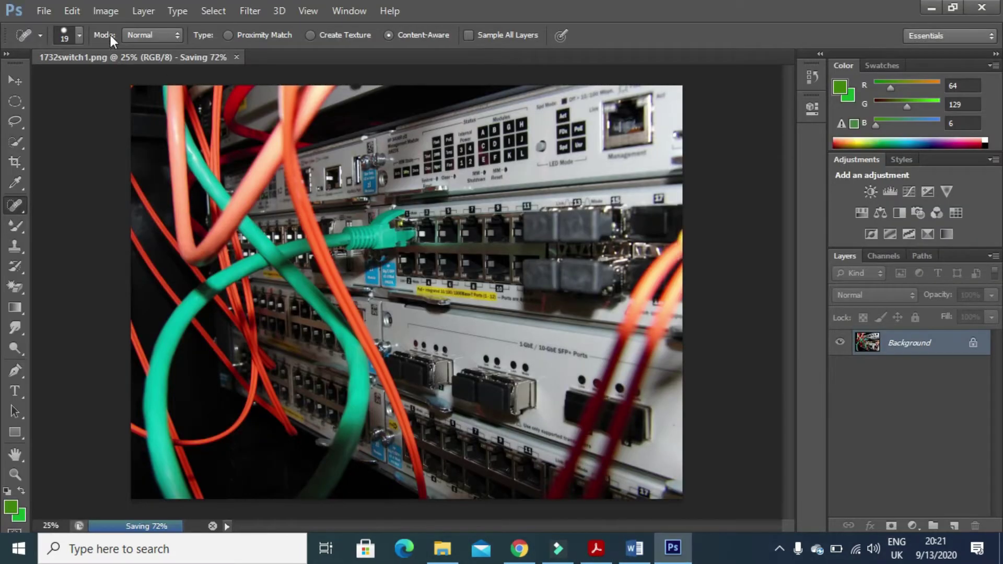
{"action": "left_click", "coordinate": [43, 10]}
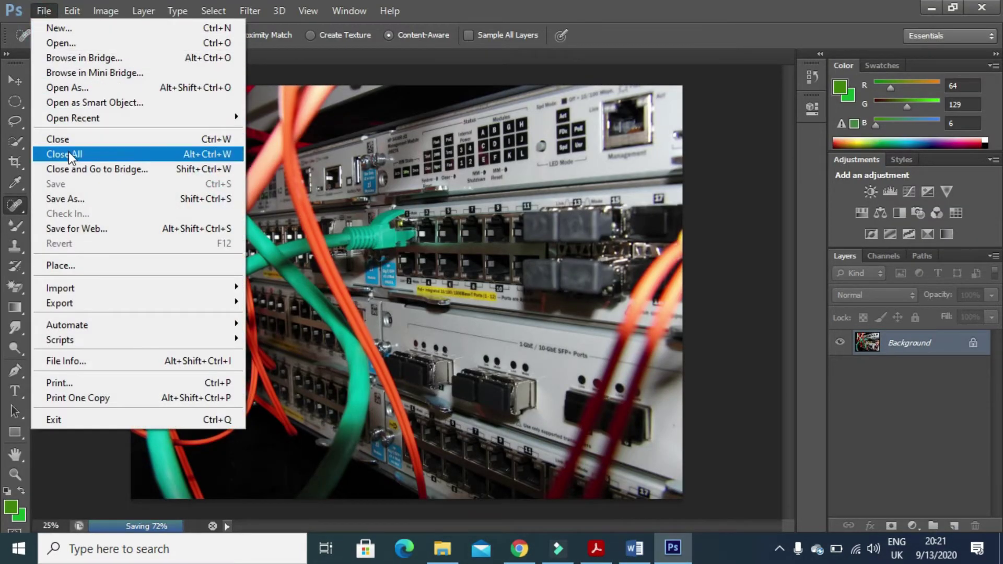
{"action": "left_click", "coordinate": [83, 198]}
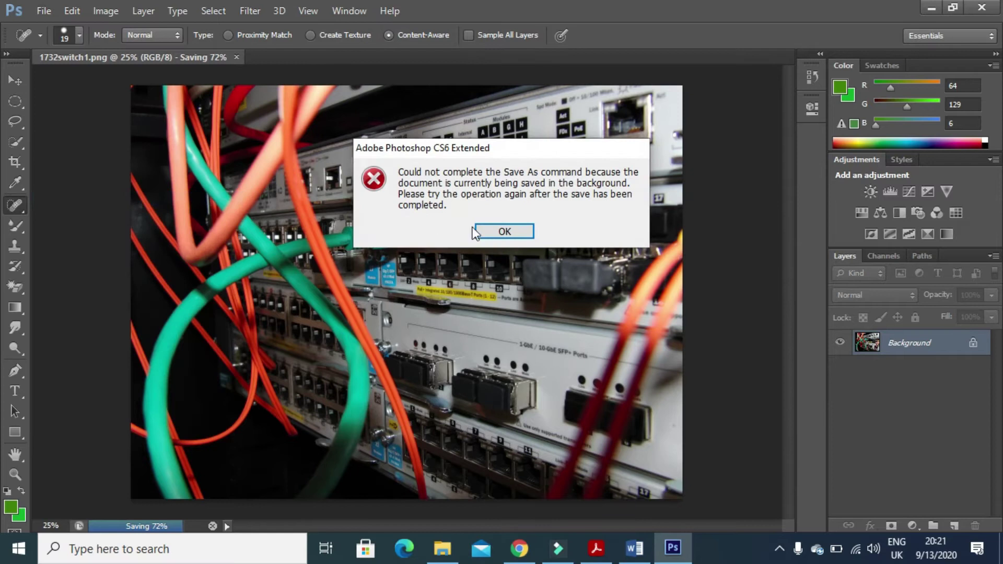
{"action": "left_click", "coordinate": [490, 230]}
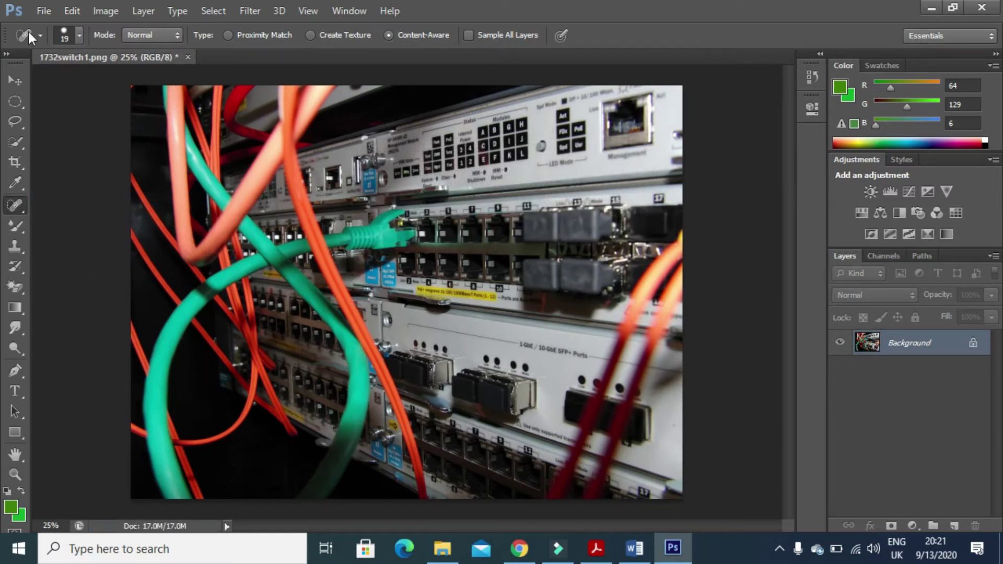
Save a JPEG copy named 1732switch2.jpg in 1732_HTML, accepting Quality 8 in JPEG Options.
{"action": "left_click", "coordinate": [42, 11]}
{"action": "left_click", "coordinate": [99, 197]}
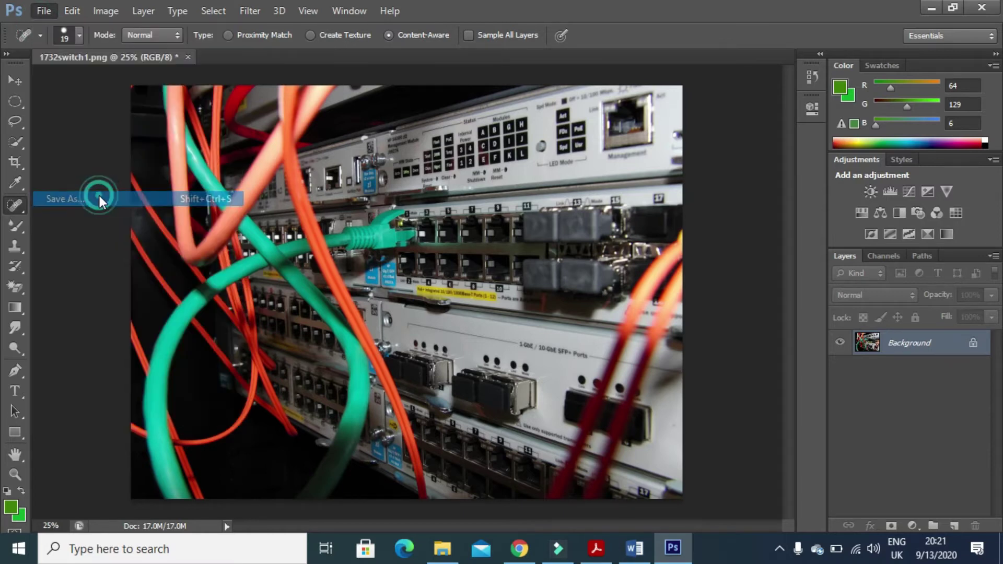
{"action": "left_click", "coordinate": [499, 341]}
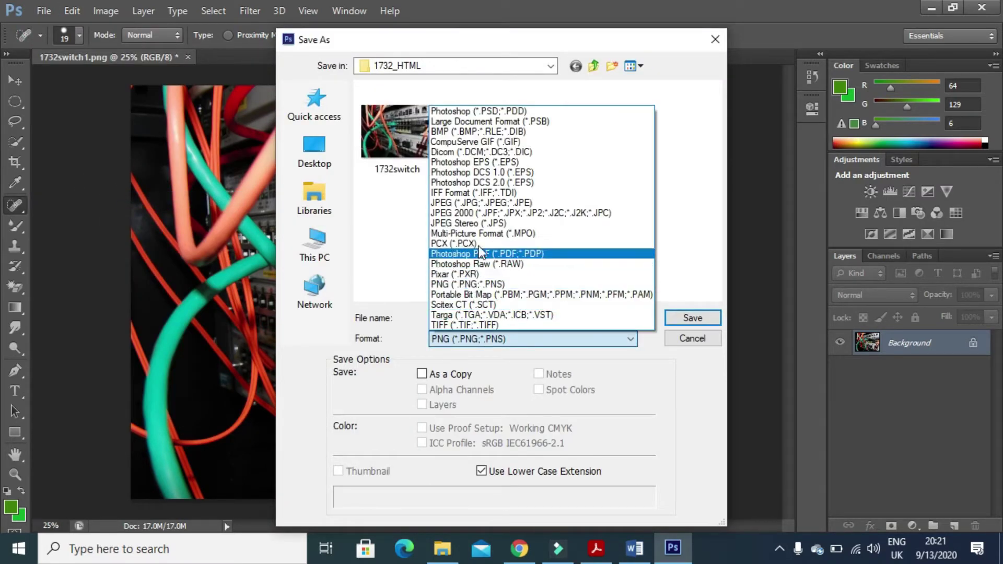
{"action": "left_click", "coordinate": [477, 204]}
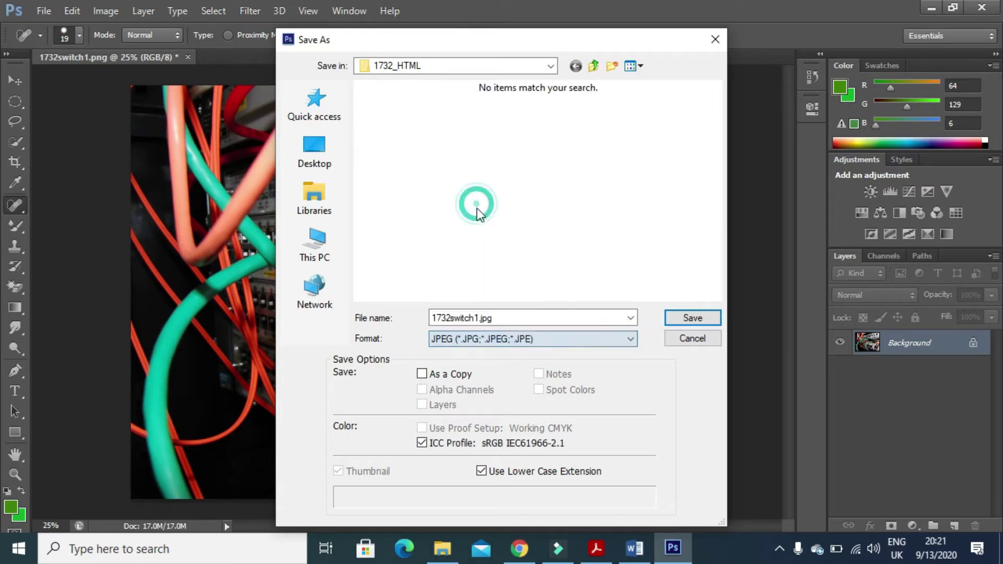
{"action": "left_click", "coordinate": [480, 316]}
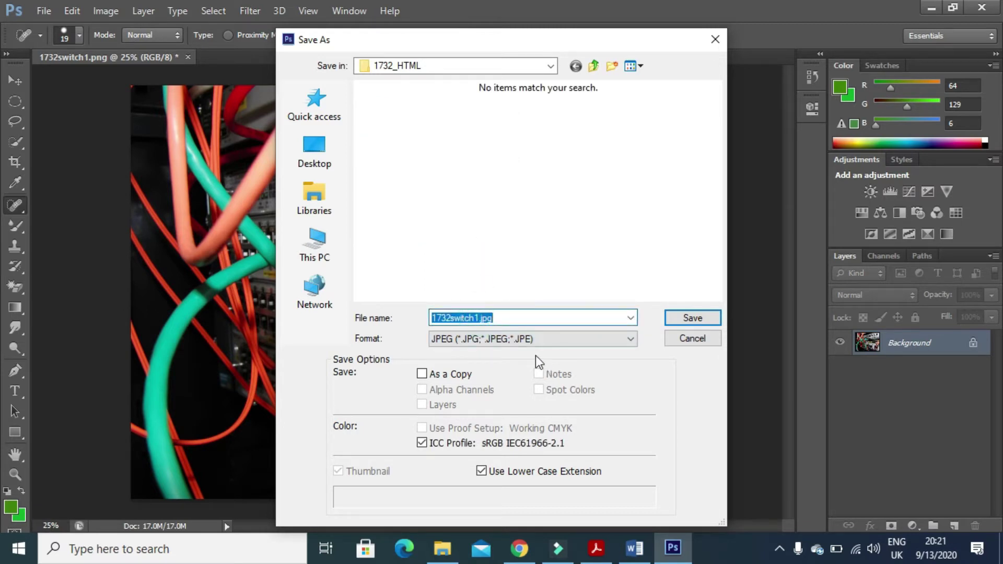
{"action": "key", "text": "Right"}
{"action": "key", "text": "Left"}
{"action": "key", "text": "Left"}
{"action": "key", "text": "Left"}
{"action": "key", "text": "Left"}
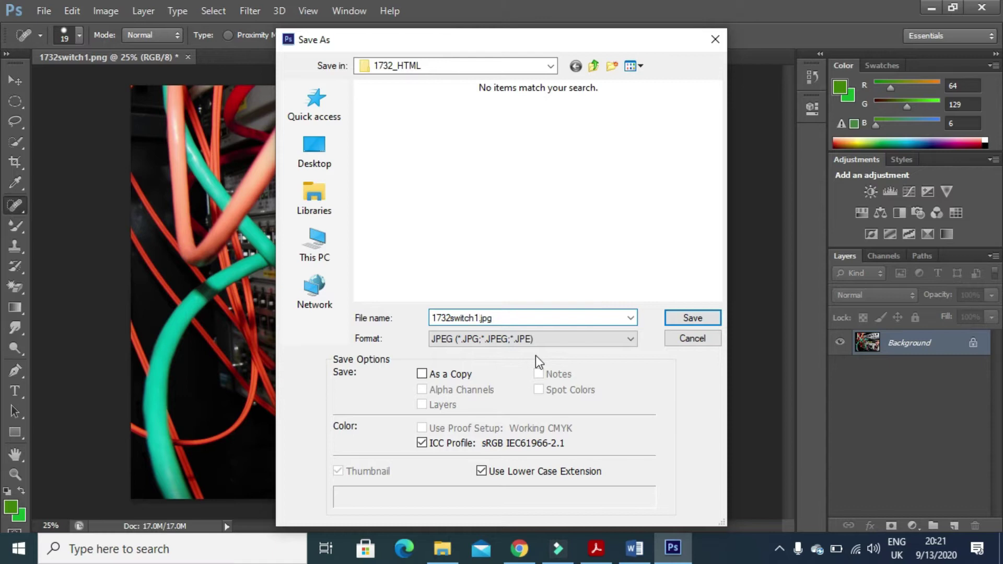
{"action": "key", "text": "BackSpace"}
{"action": "type", "text": "2"}
{"action": "left_click", "coordinate": [682, 315]}
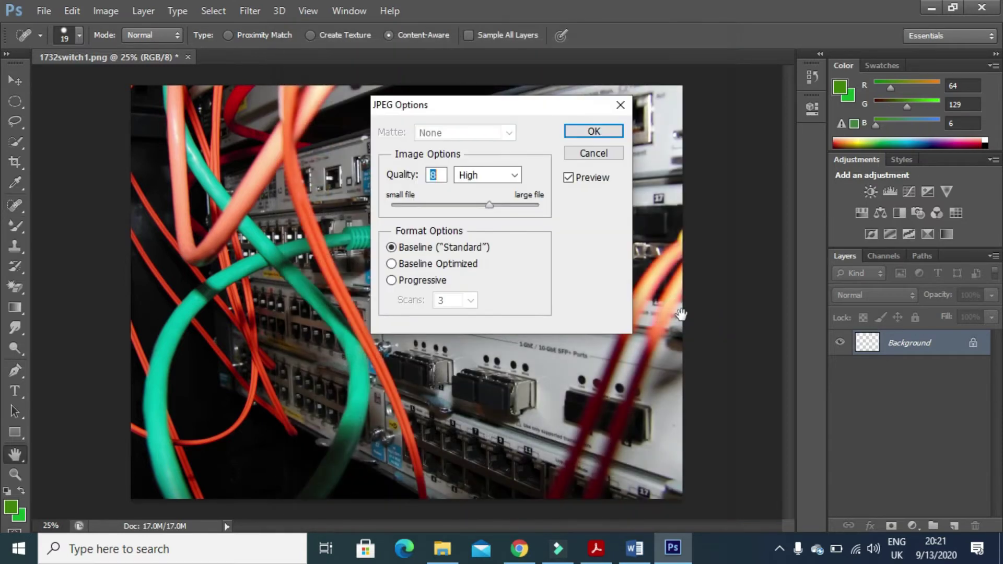
{"action": "left_click", "coordinate": [610, 132]}
{"action": "key", "text": "j"}
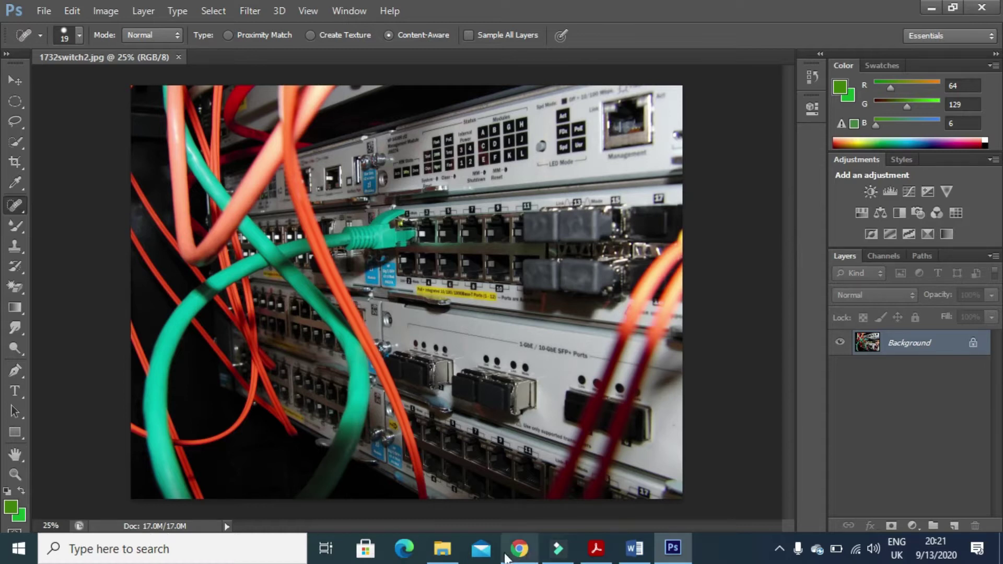
Refresh the 1732_HTML folder in File Explorer and select the 654 KB 1732switch2 JPG.
{"action": "left_click", "coordinate": [448, 556]}
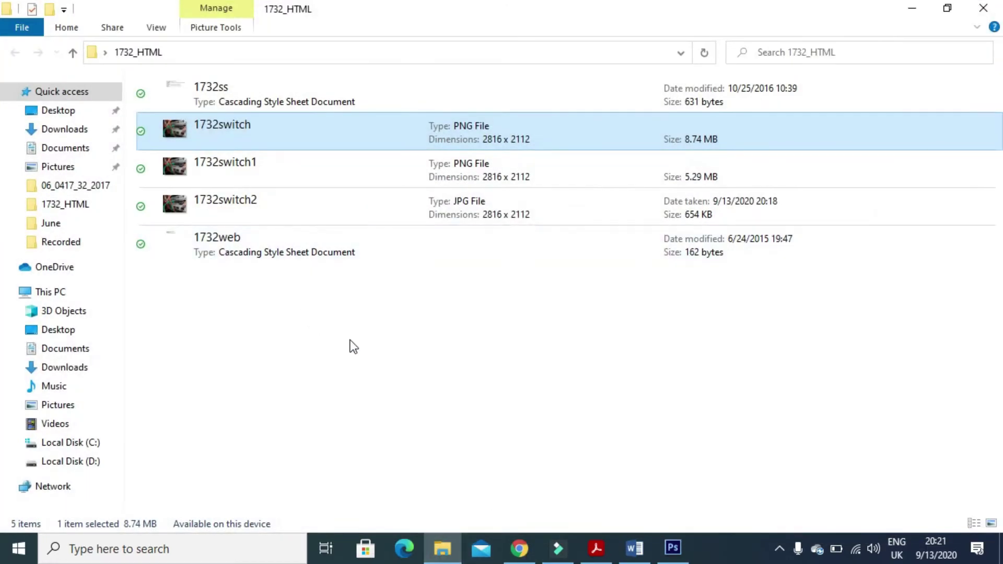
{"action": "right_click", "coordinate": [349, 341]}
{"action": "left_click", "coordinate": [407, 105]}
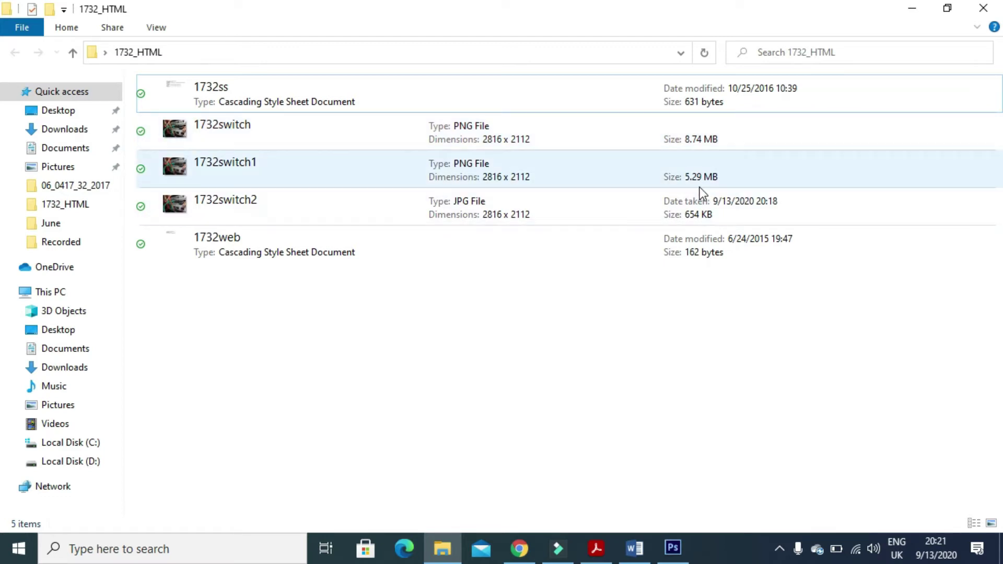
{"action": "left_click_drag", "start_coordinate": [700, 167], "coordinate": [692, 203]}
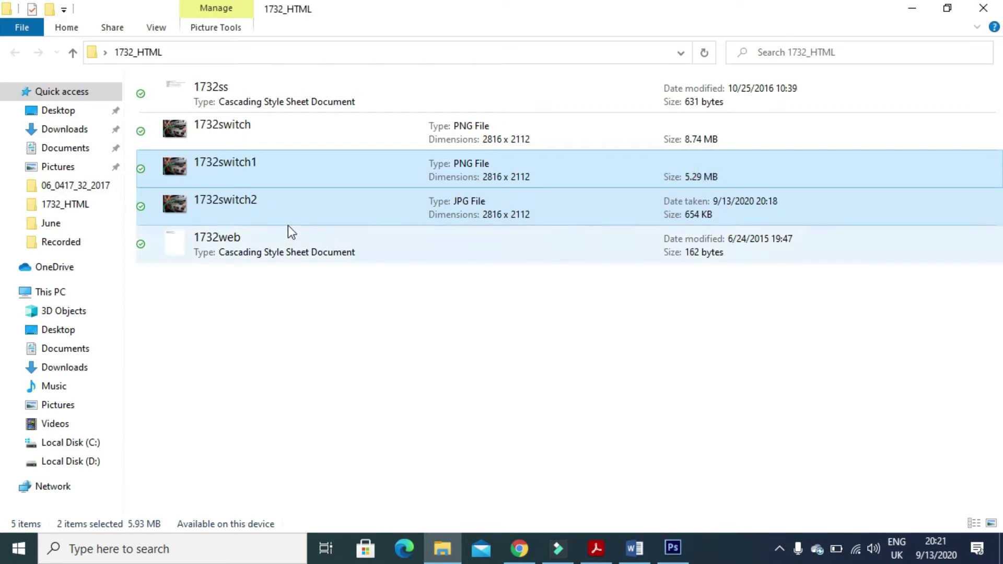
{"action": "left_click", "coordinate": [218, 212]}
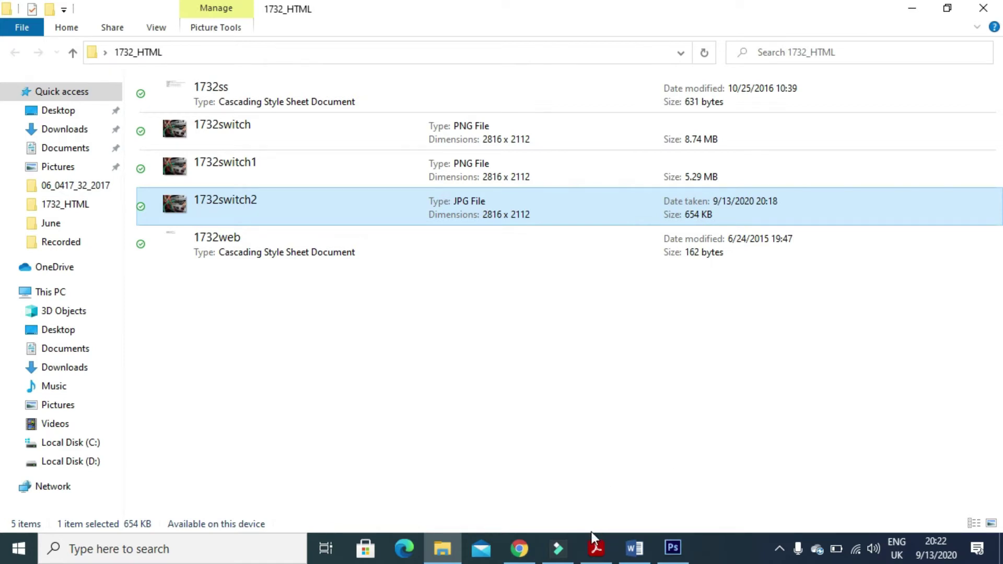
{"action": "left_click", "coordinate": [634, 547]}
Paste the 1732_HTML folder screenshot under the Evidence 2 prompt.
{"action": "scroll", "coordinate": [475, 371], "scroll_direction": "down", "scroll_amount": 5}
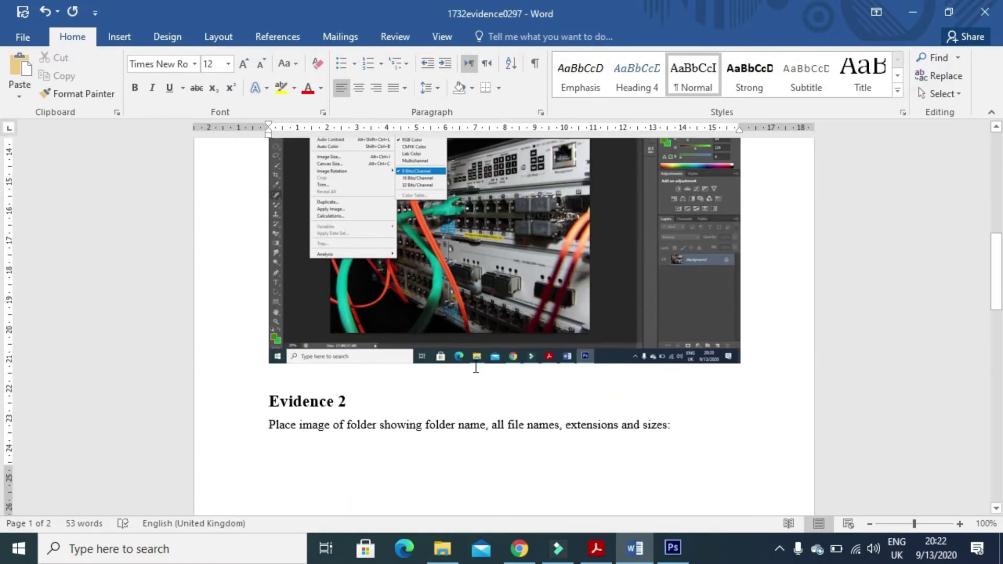
{"action": "scroll", "coordinate": [476, 368], "scroll_direction": "down", "scroll_amount": 3}
{"action": "left_click", "coordinate": [348, 301]}
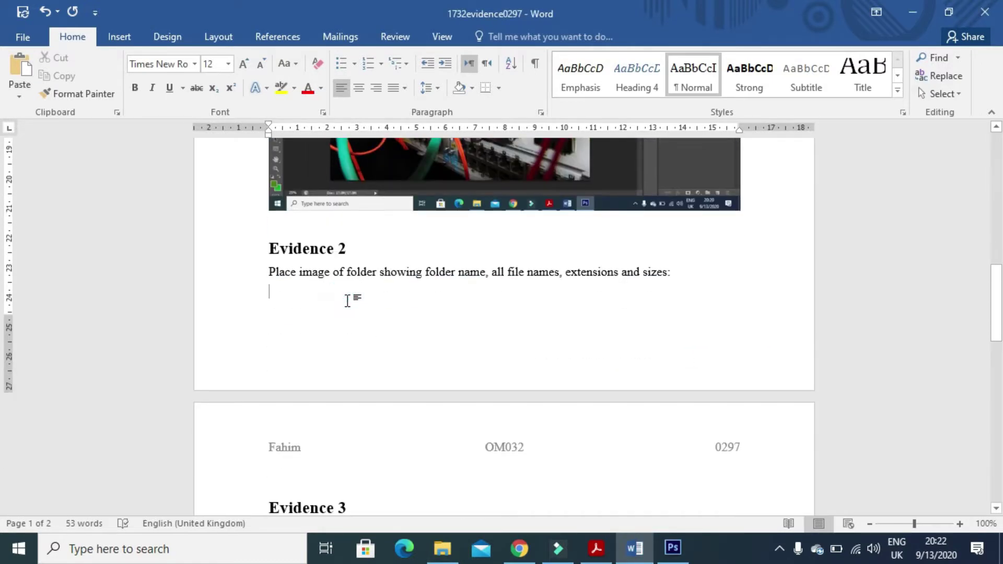
{"action": "key", "text": "ctrl+v"}
{"action": "key", "text": "shift+Left"}
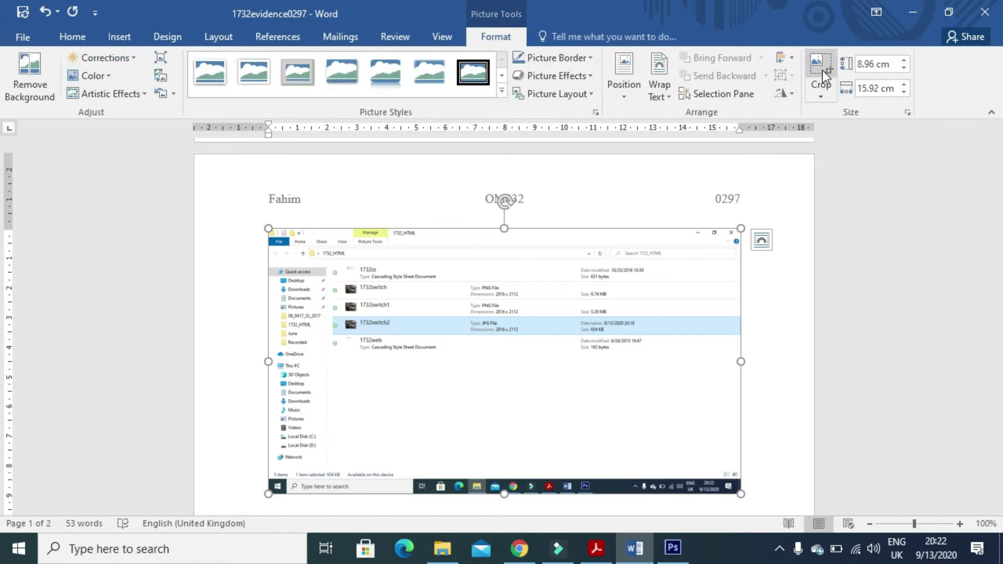
Crop the folder screenshot down to the file list with sizes and enlarge it.
{"action": "left_click", "coordinate": [822, 70]}
{"action": "left_click_drag", "start_coordinate": [737, 488], "coordinate": [650, 354]}
{"action": "left_click_drag", "start_coordinate": [270, 231], "coordinate": [304, 249]}
{"action": "left_click", "coordinate": [768, 264]}
{"action": "left_click", "coordinate": [506, 271]}
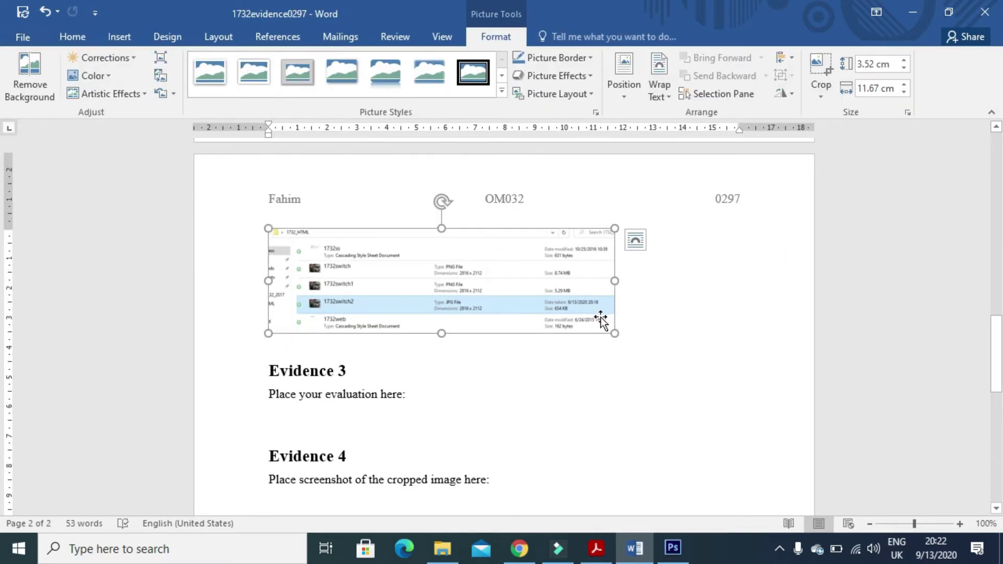
{"action": "left_click_drag", "start_coordinate": [613, 332], "coordinate": [726, 377]}
{"action": "left_click", "coordinate": [606, 559]}
{"action": "scroll", "coordinate": [495, 426], "scroll_direction": "down", "scroll_amount": 5}
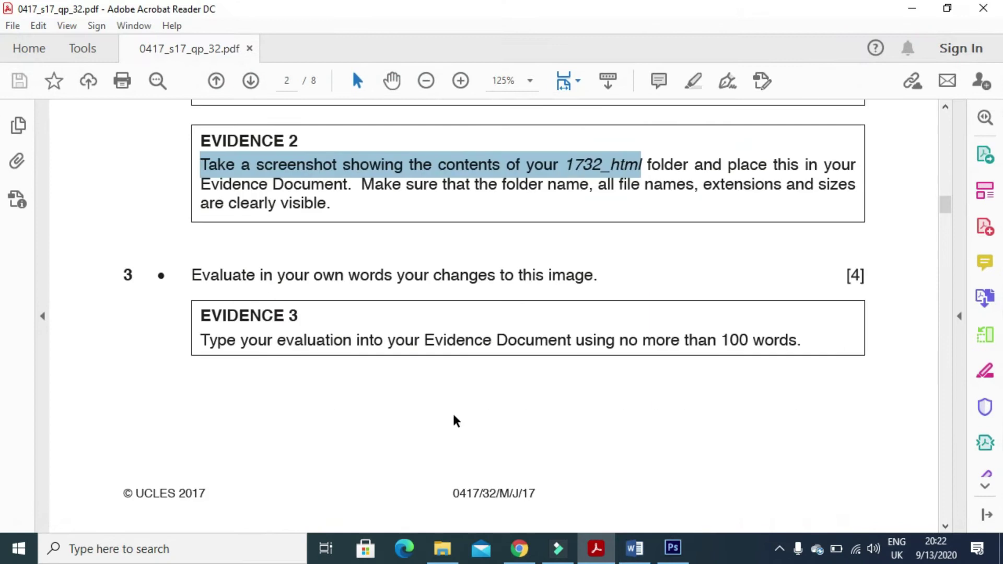
Highlight 'Evaluate in your own words your changes to this image.' in Task 3, then return to Word.
{"action": "left_click_drag", "start_coordinate": [192, 276], "coordinate": [588, 289]}
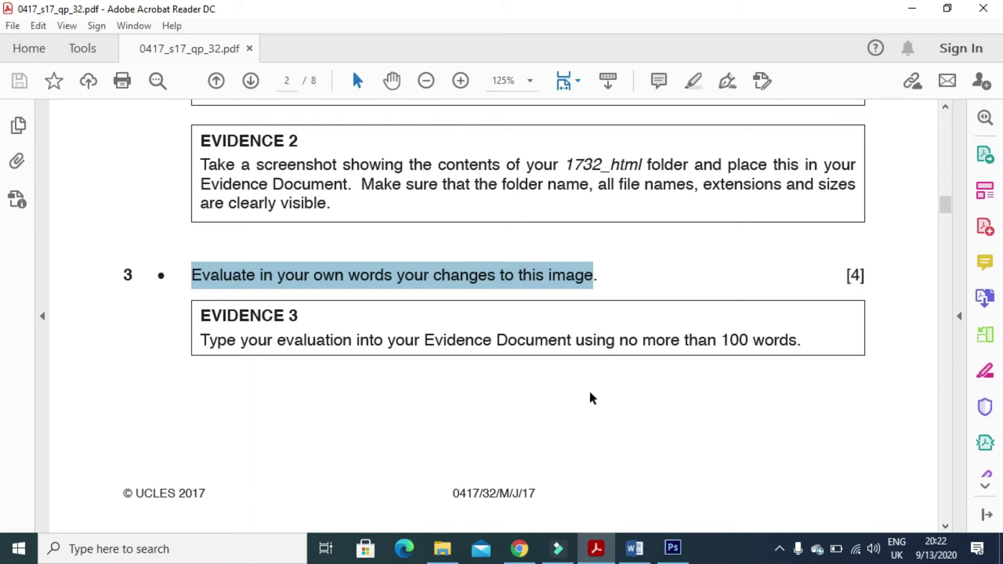
{"action": "left_click", "coordinate": [634, 548]}
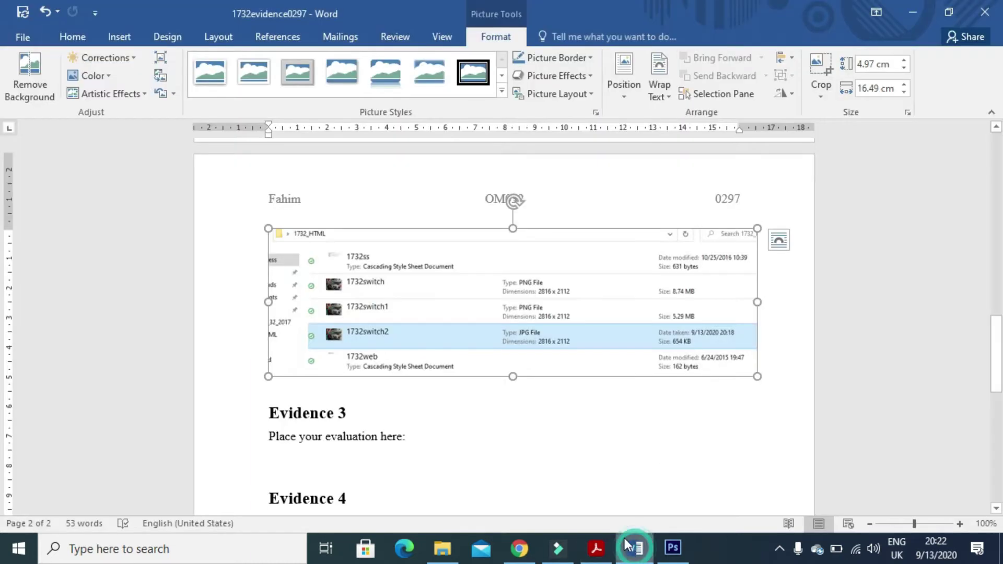
Start the evaluation: 'FILE HAS BEEN CHANGED FROM PNG file setting of 16 bits/channel to a JPG/GIF file of 8'.
{"action": "left_click", "coordinate": [277, 461]}
{"action": "type", "text": "FILE HAS "}
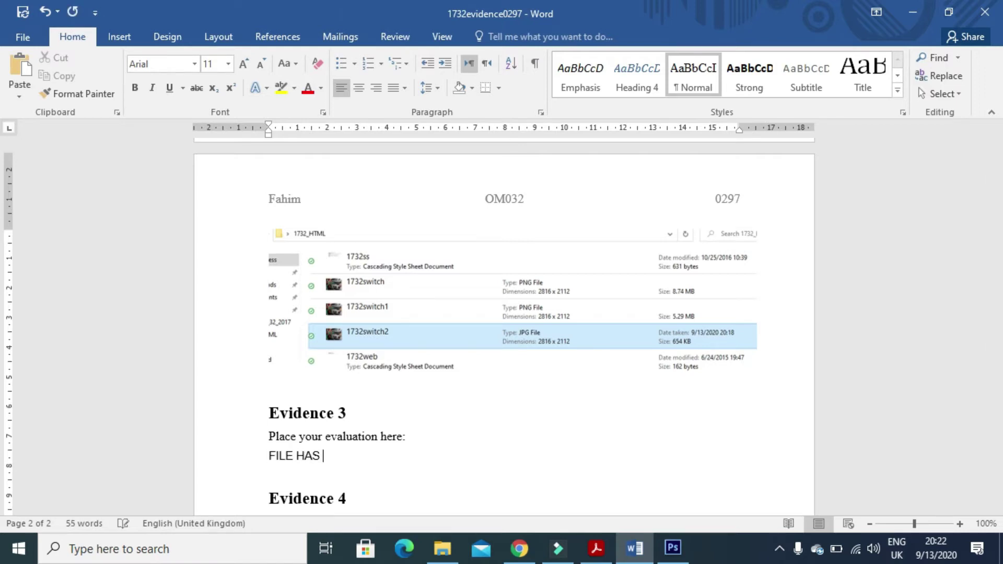
{"action": "type", "text": "BEEN CHAN"}
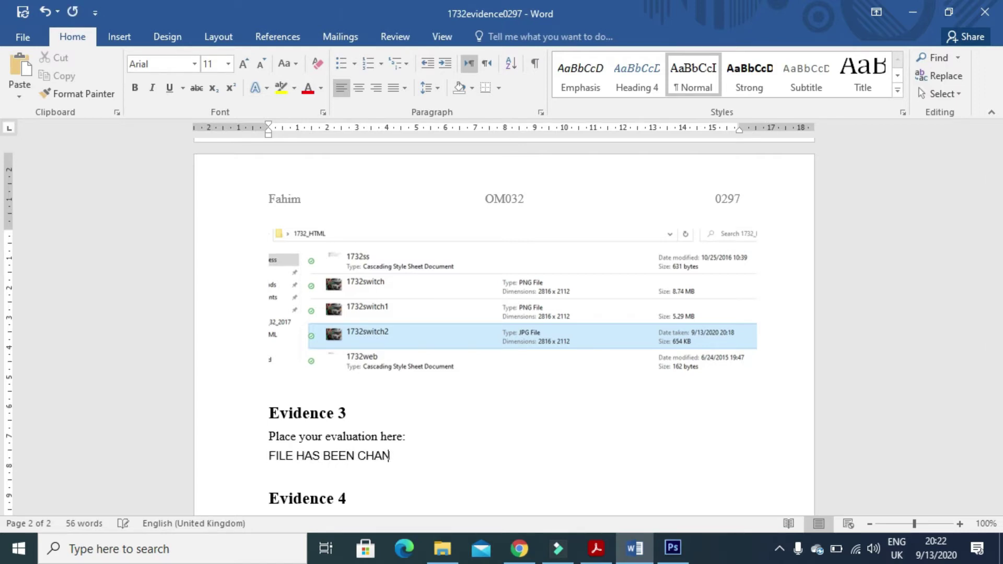
{"action": "type", "text": "GED FROM "}
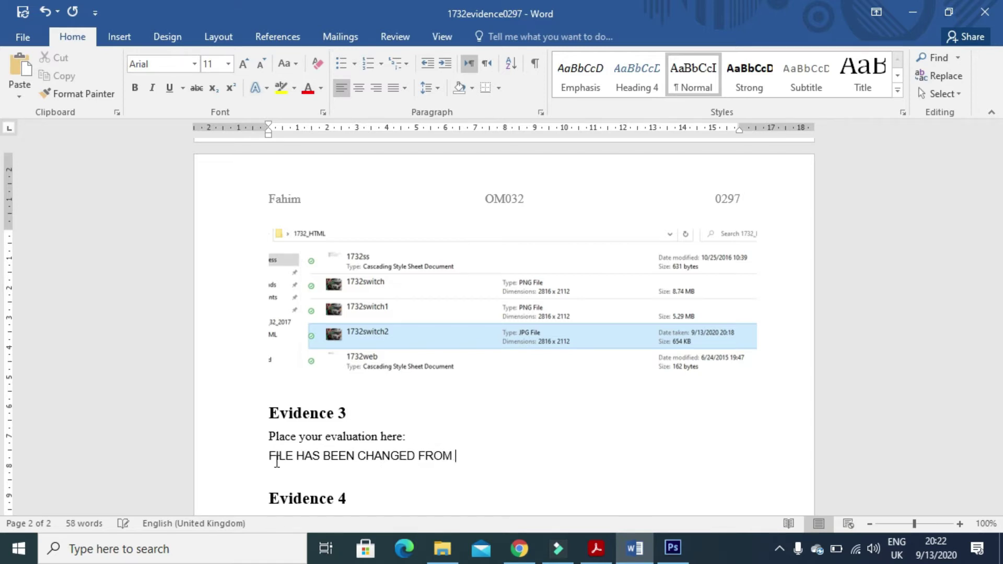
{"action": "type", "text": "PNG file setting"}
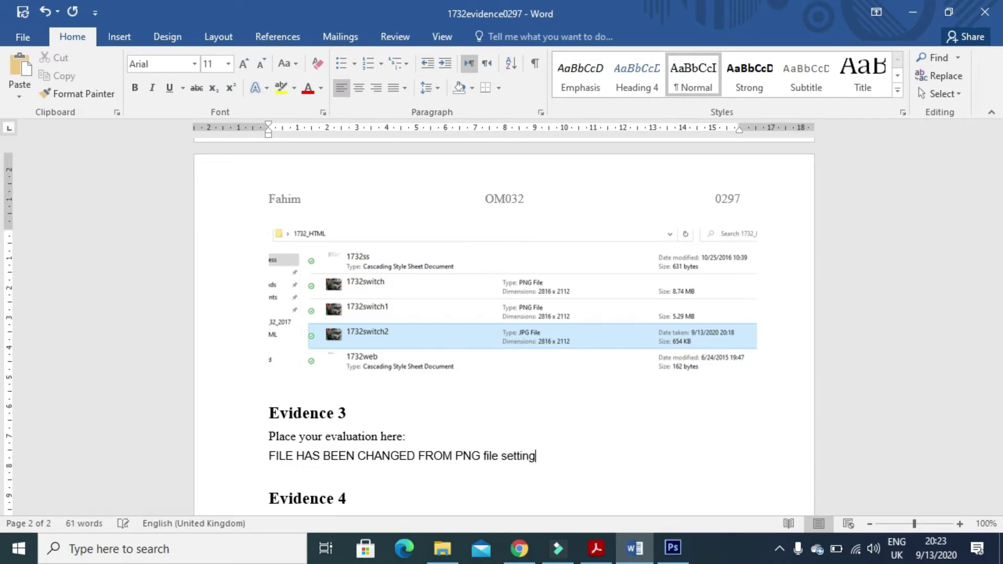
{"action": "type", "text": " of 16 bits/channel to a JP"}
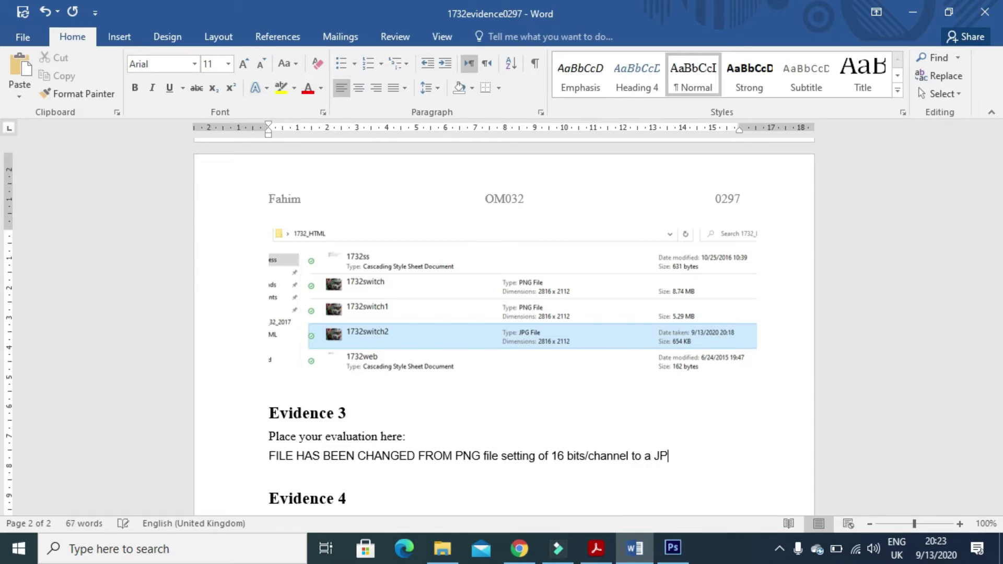
{"action": "type", "text": "G/GIF file of 8 bits"}
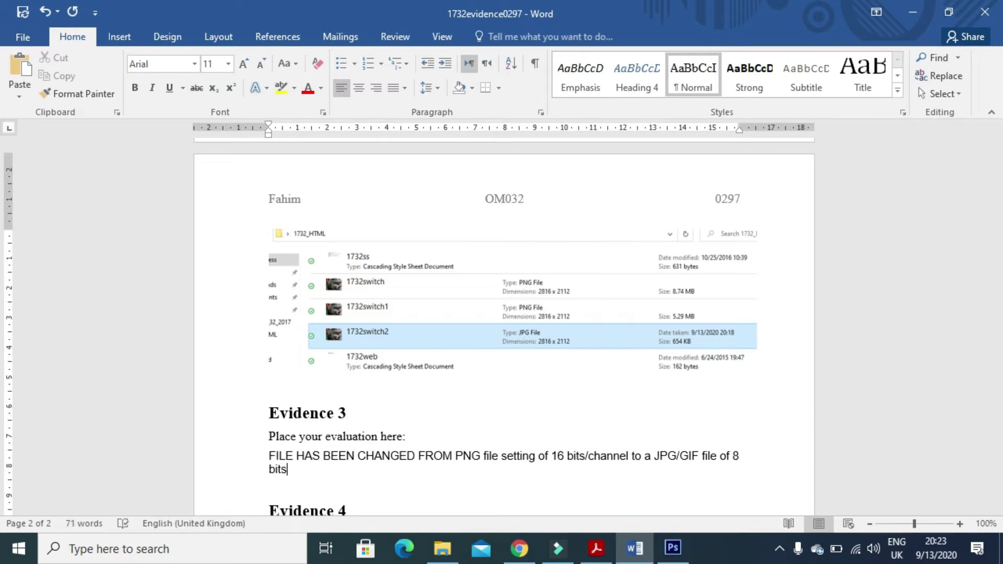
{"action": "type", "text": "/channe"}
Finish the evaluation noting storage and transmission time drop by about 1/2, and delete '/GIF'.
{"action": "type", "text": "l. This reduces storage s"}
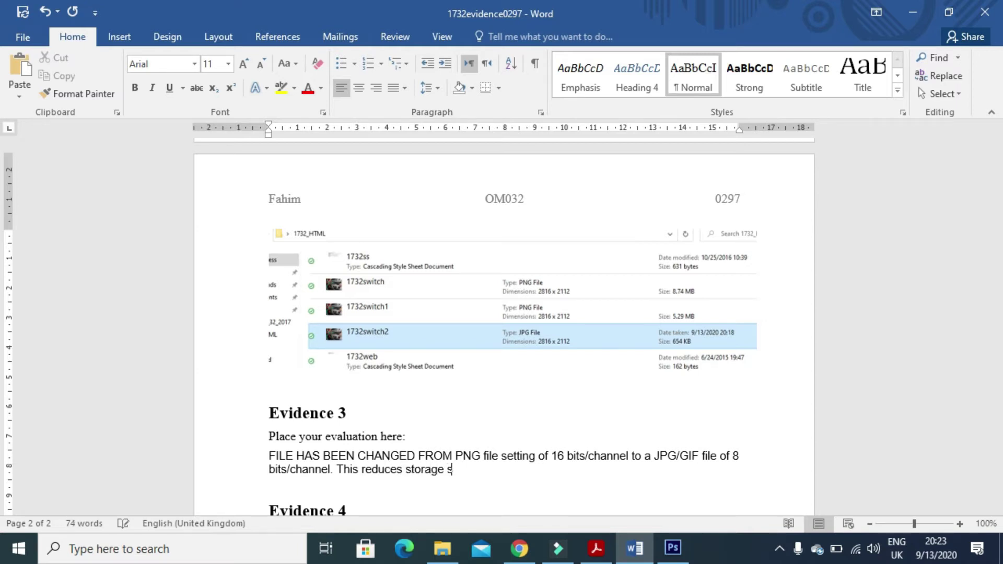
{"action": "type", "text": "pace and image "}
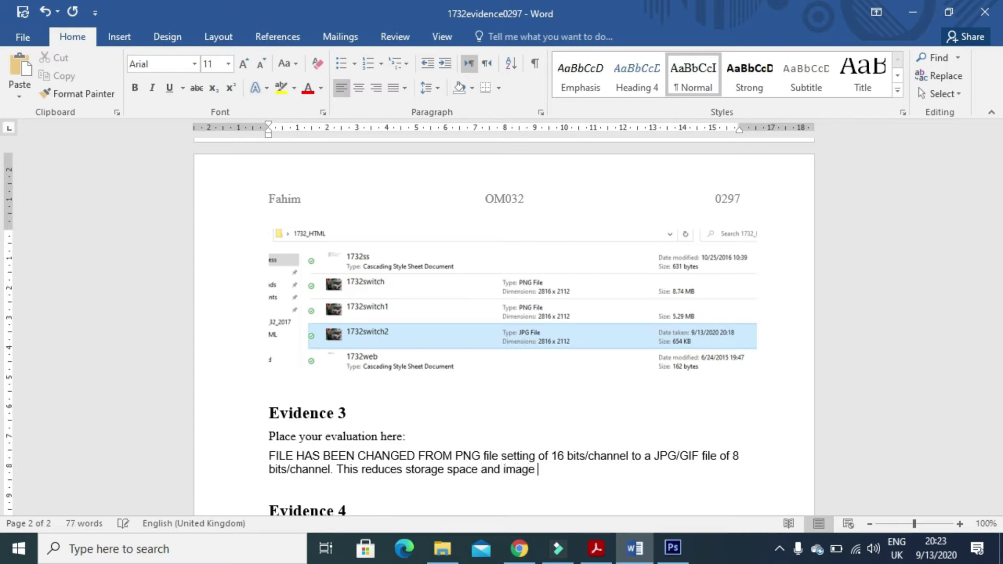
{"action": "type", "text": "transmission "}
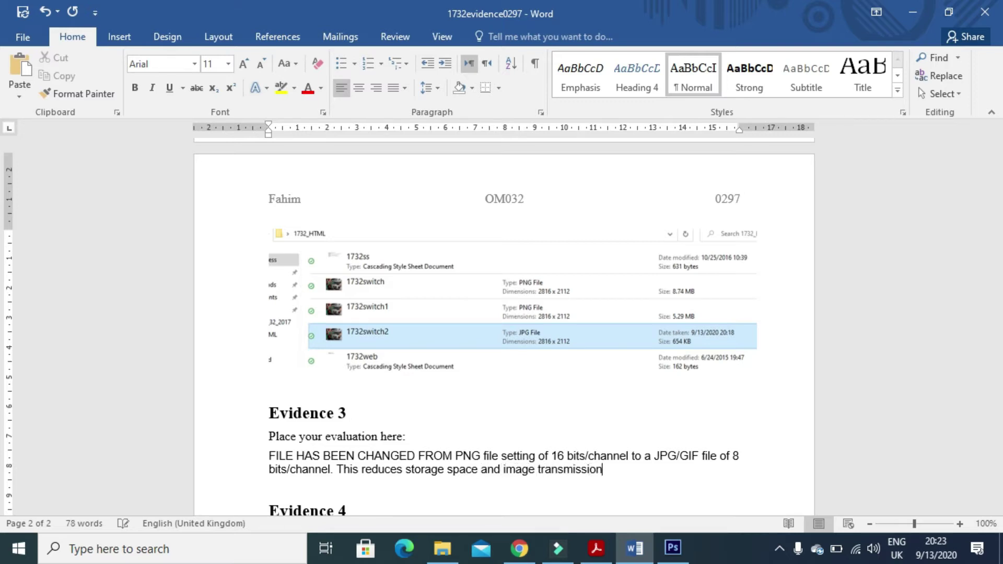
{"action": "type", "text": "time by abou"}
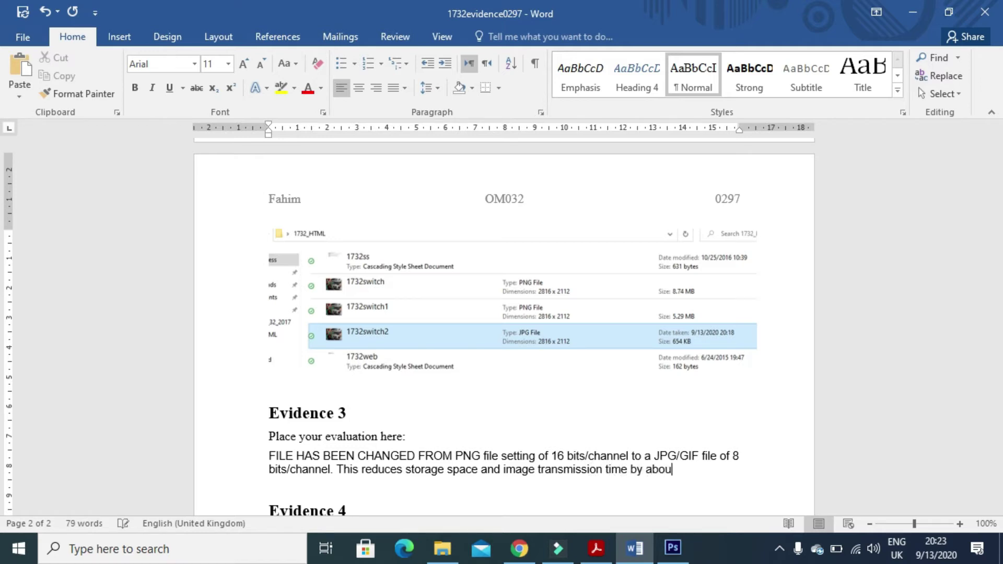
{"action": "type", "text": "t 1/2"}
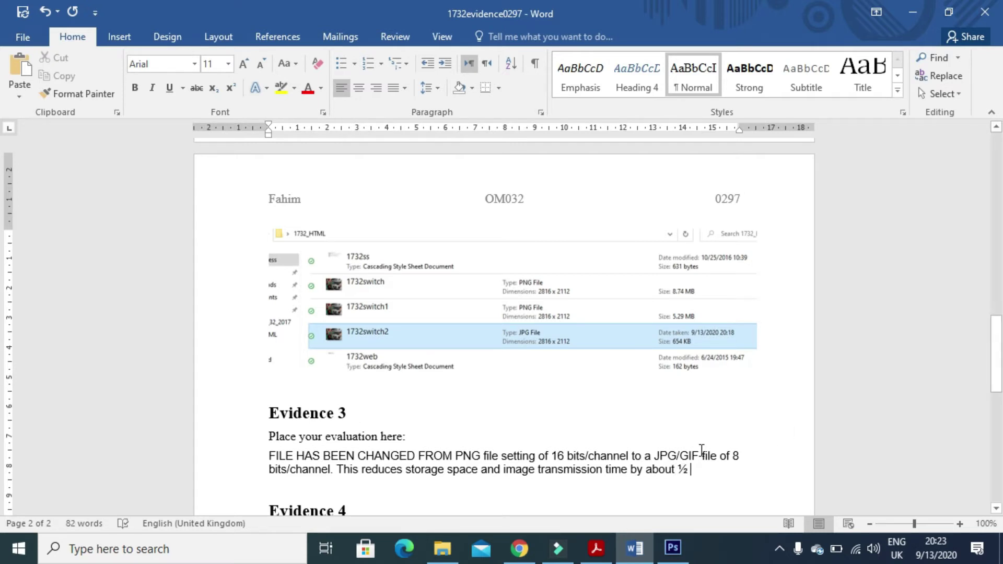
{"action": "left_click_drag", "start_coordinate": [702, 455], "coordinate": [698, 455]}
{"action": "key", "text": "Left"}
{"action": "key", "text": "BackSpace"}
{"action": "key", "text": "BackSpace"}
{"action": "key", "text": "BackSpace"}
{"action": "key", "text": "BackSpace"}
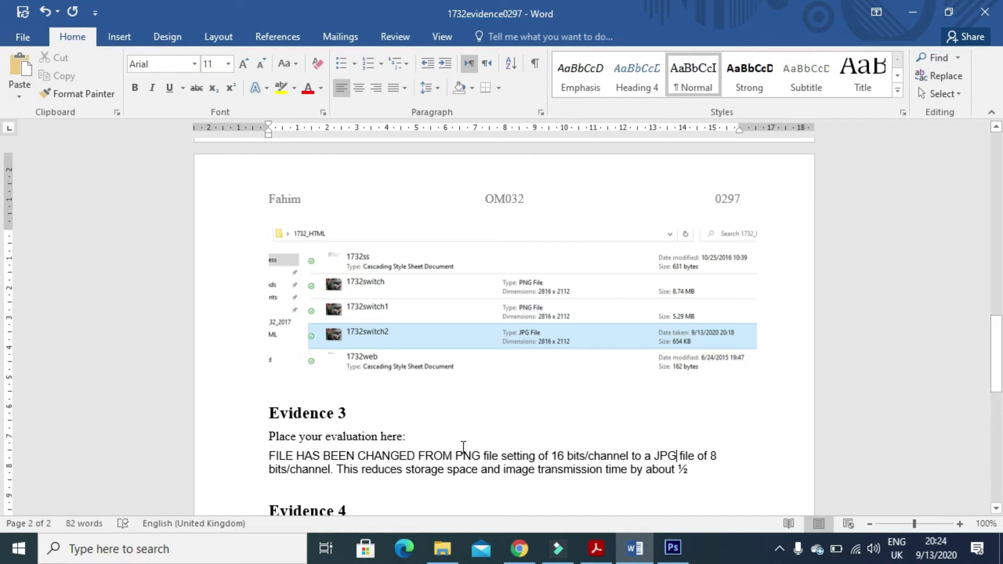
Put the opening words in sentence case, restore 'PNG' in capitals, and save the document.
{"action": "left_click", "coordinate": [479, 454]}
{"action": "left_click_drag", "start_coordinate": [454, 453], "coordinate": [268, 455]}
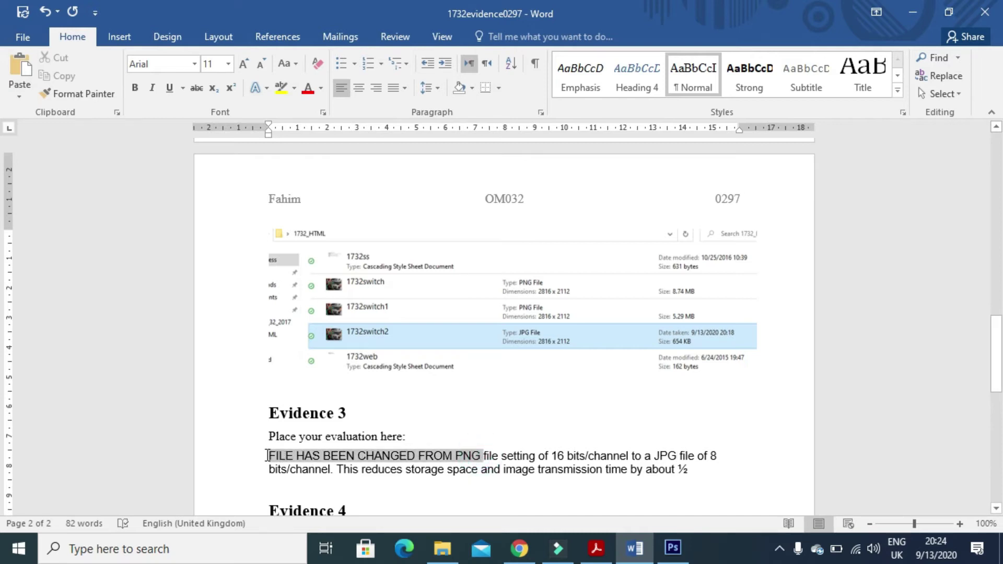
{"action": "left_click", "coordinate": [296, 64]}
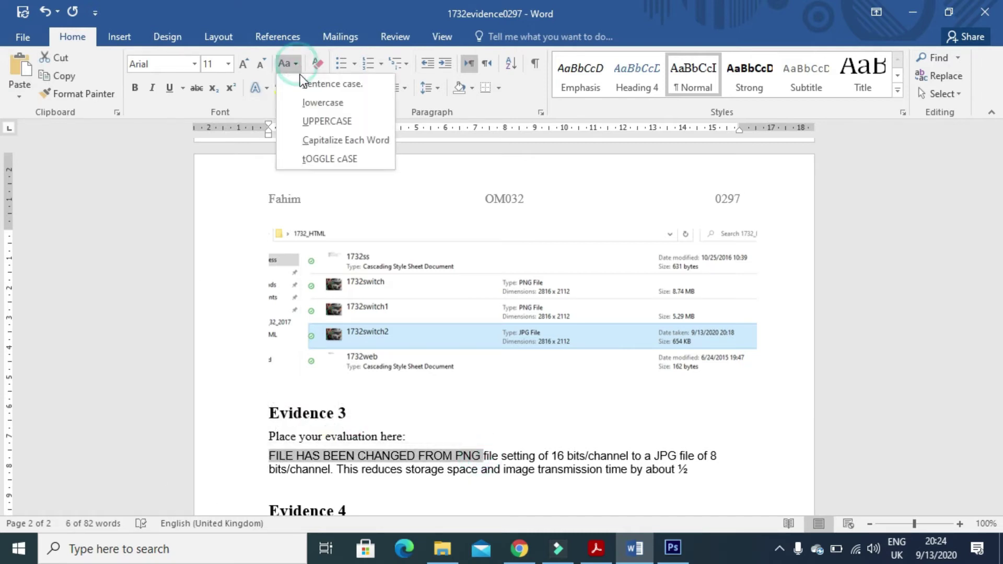
{"action": "left_click", "coordinate": [313, 82]}
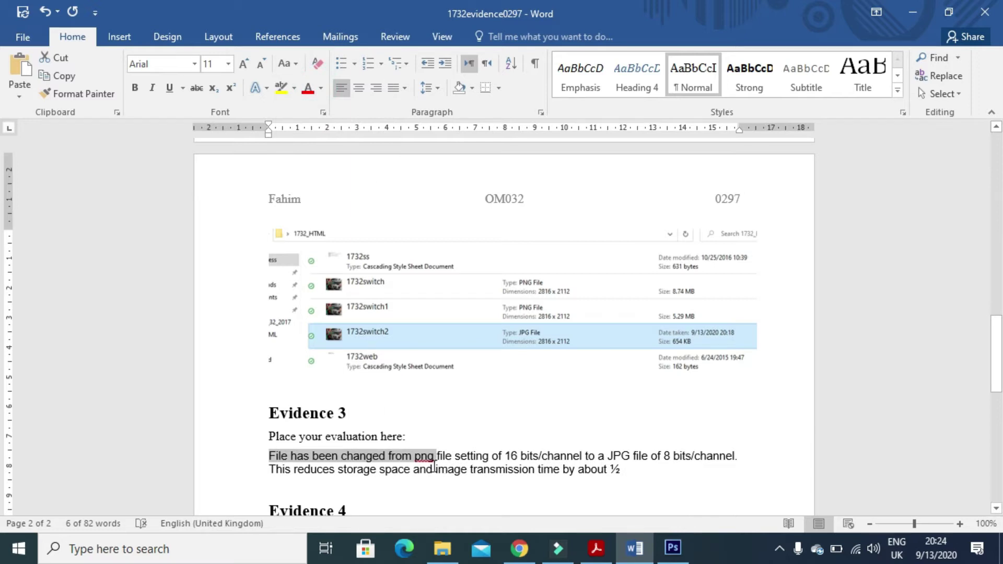
{"action": "left_click", "coordinate": [426, 455]}
{"action": "double_click", "coordinate": [426, 456]}
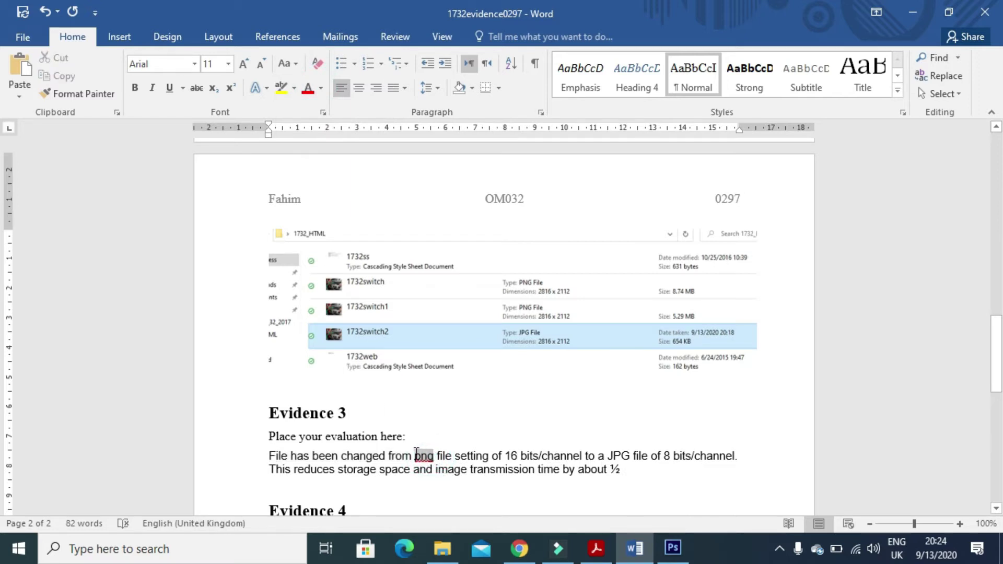
{"action": "type", "text": "PNG"}
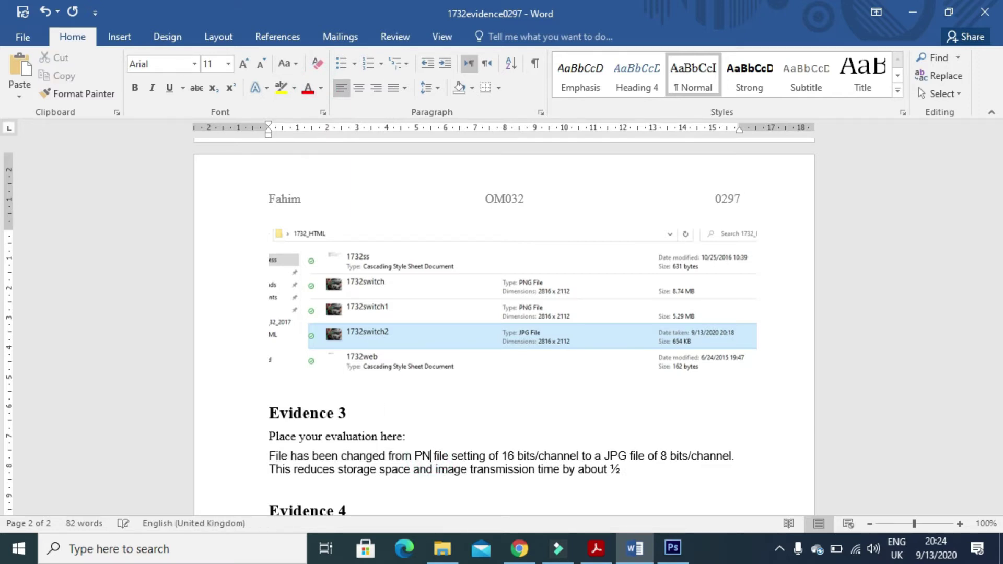
{"action": "left_click", "coordinate": [22, 14]}
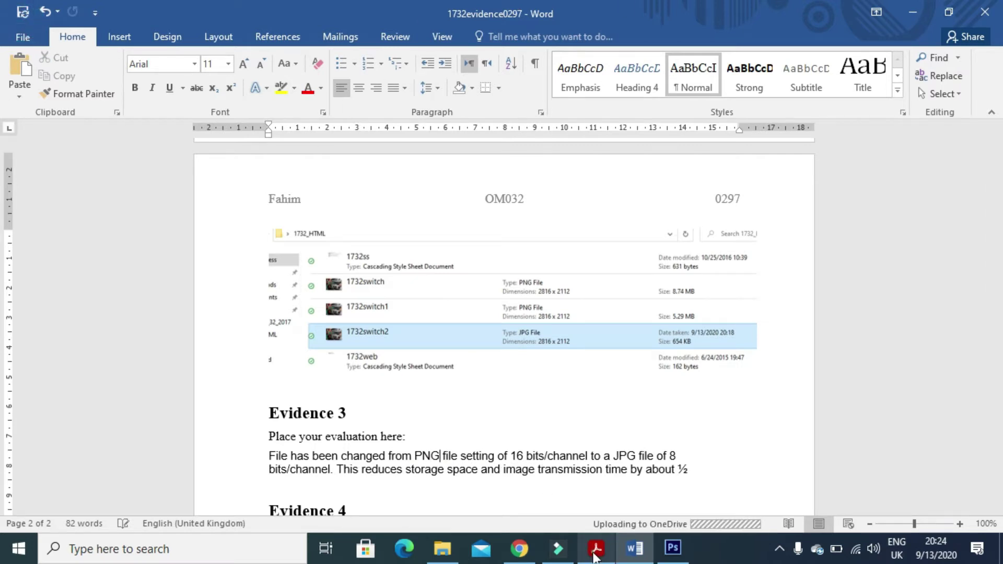
{"action": "left_click", "coordinate": [595, 556]}
Read question 4's instruction to crop away the left and right thirds, then bring up 1732switch2.jpg.
{"action": "scroll", "coordinate": [477, 400], "scroll_direction": "down", "scroll_amount": 8}
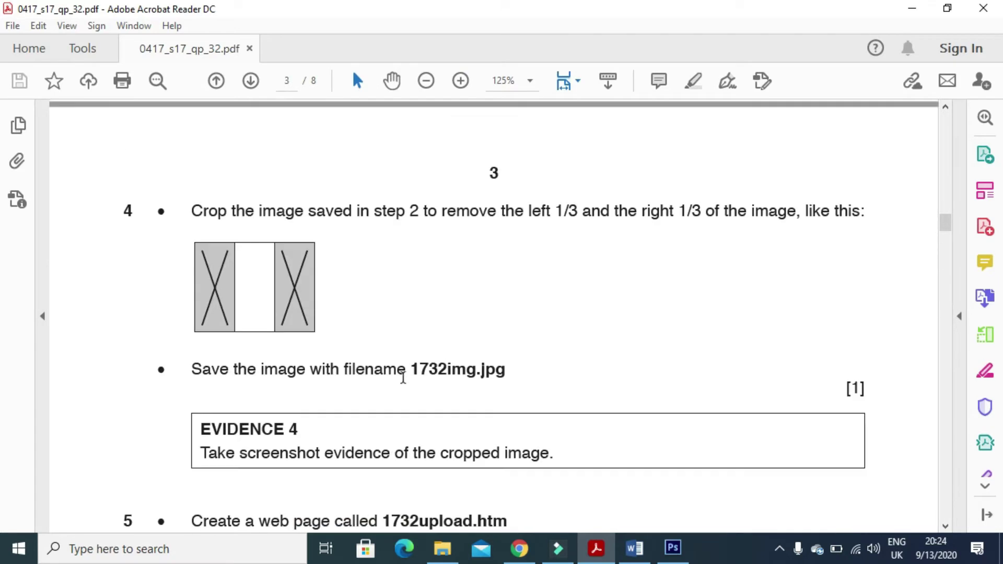
{"action": "left_click_drag", "start_coordinate": [191, 208], "coordinate": [774, 231]}
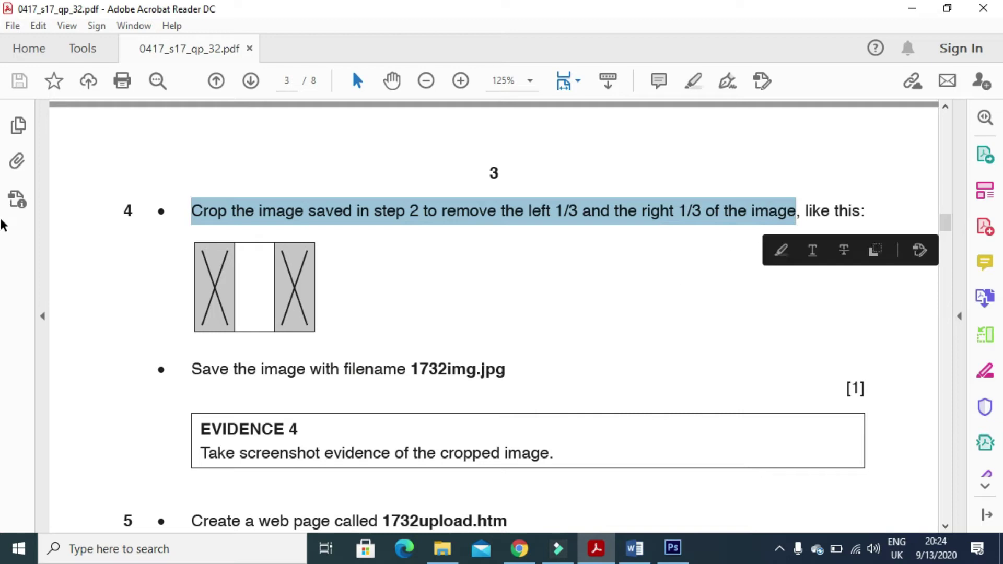
{"action": "left_click", "coordinate": [679, 548]}
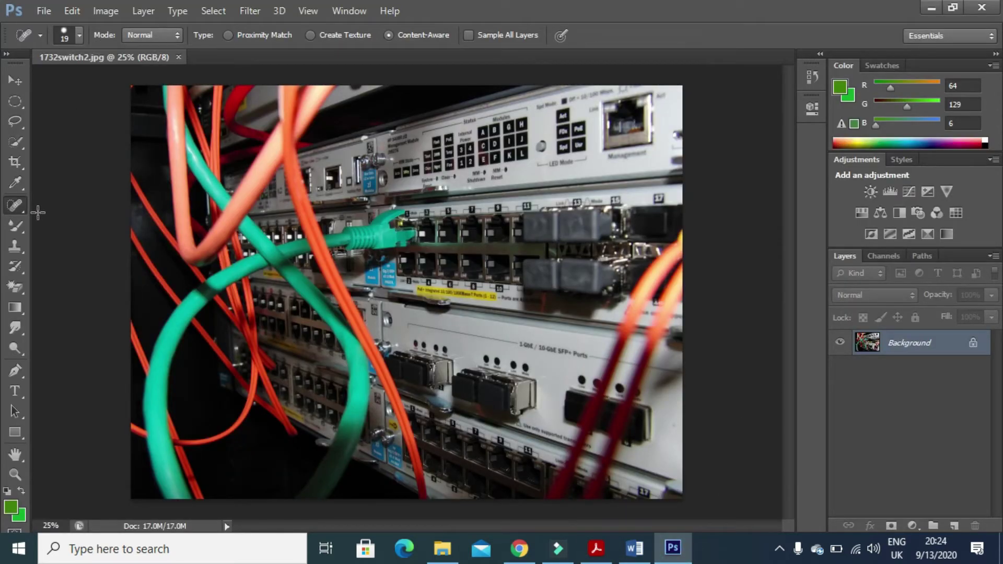
Drag the crop edges on 1732switch2.jpg inward so only the middle third remains.
{"action": "left_click", "coordinate": [21, 167]}
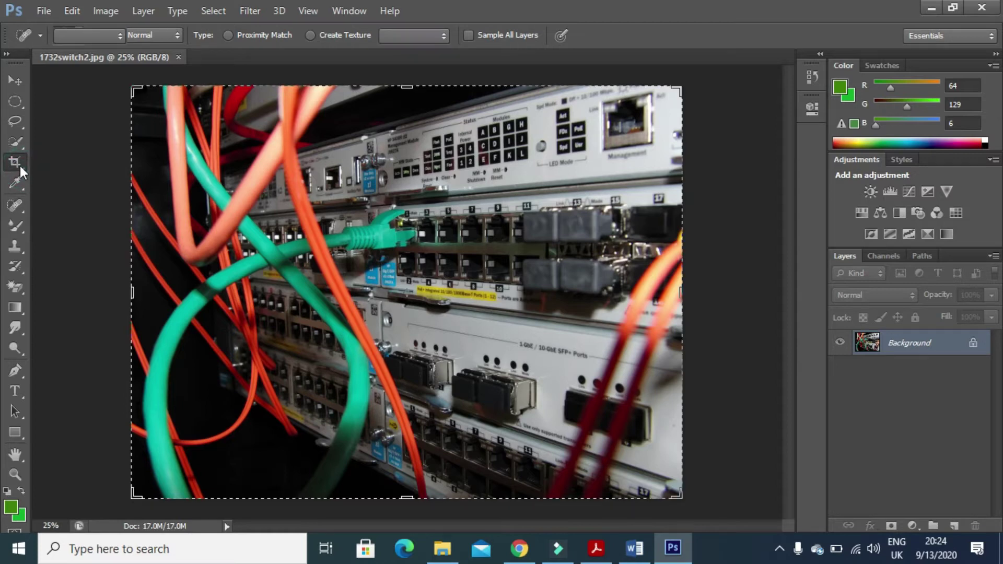
{"action": "left_click_drag", "start_coordinate": [131, 291], "coordinate": [215, 286]}
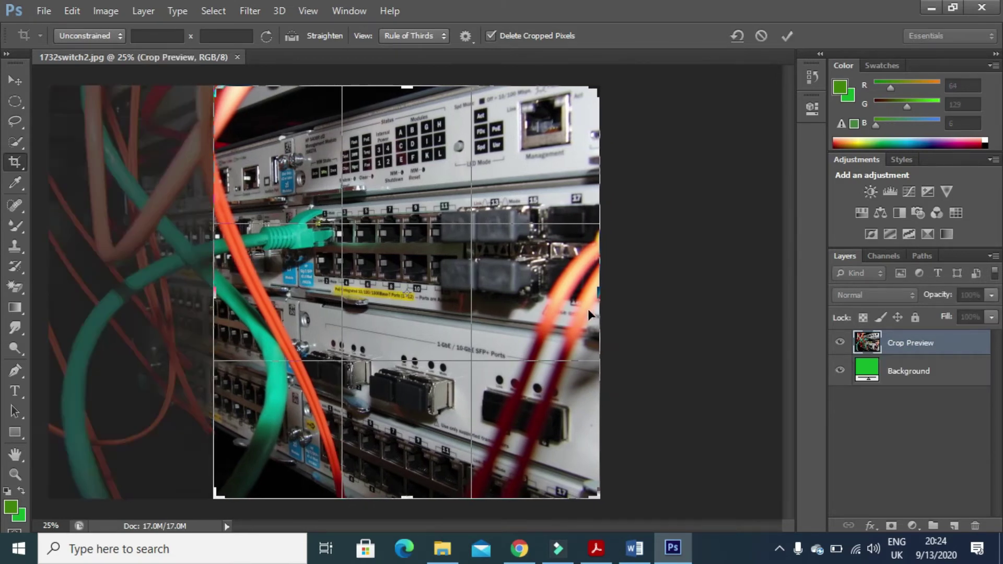
{"action": "left_click_drag", "start_coordinate": [599, 293], "coordinate": [513, 295]}
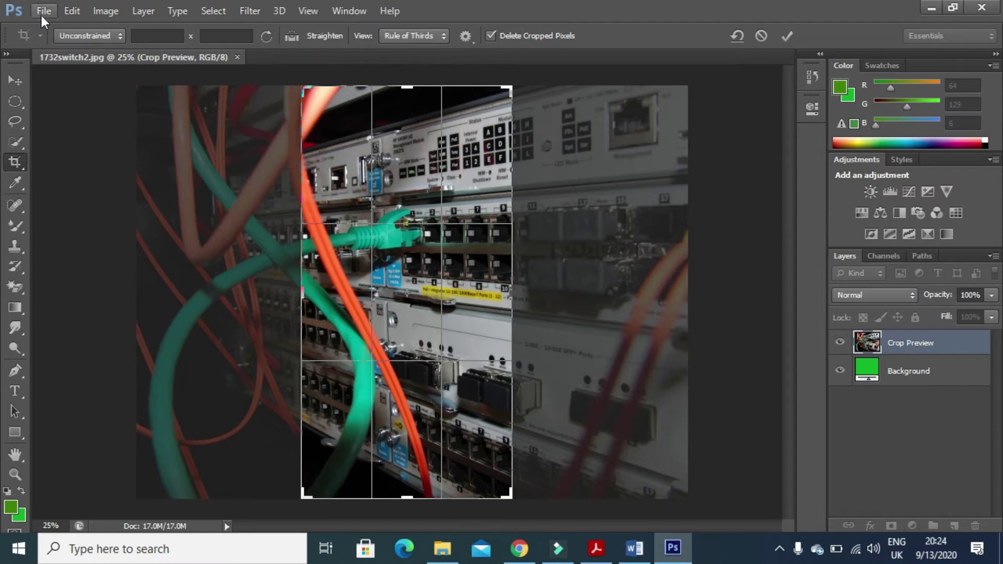
{"action": "left_click", "coordinate": [595, 549]}
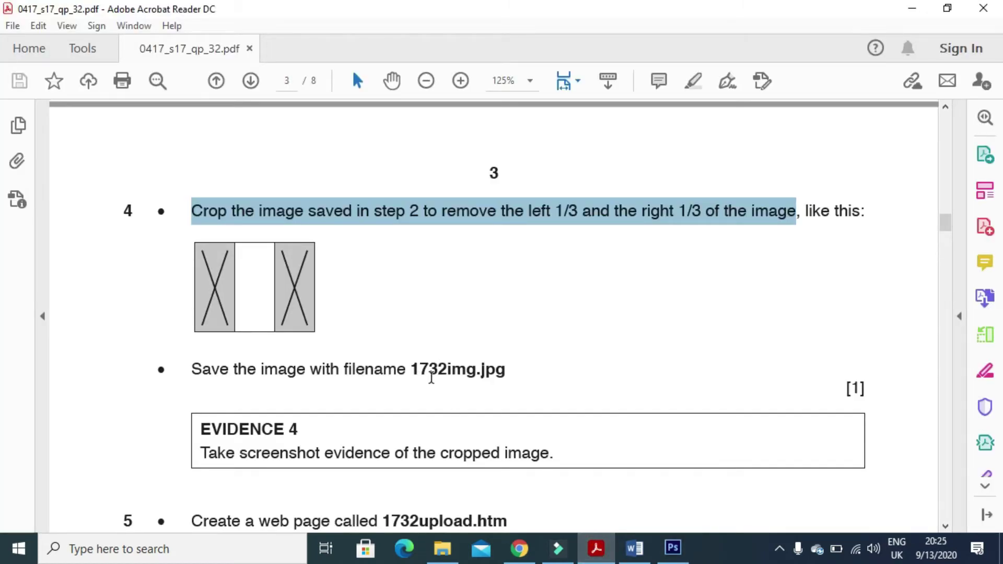
{"action": "left_click", "coordinate": [596, 549]}
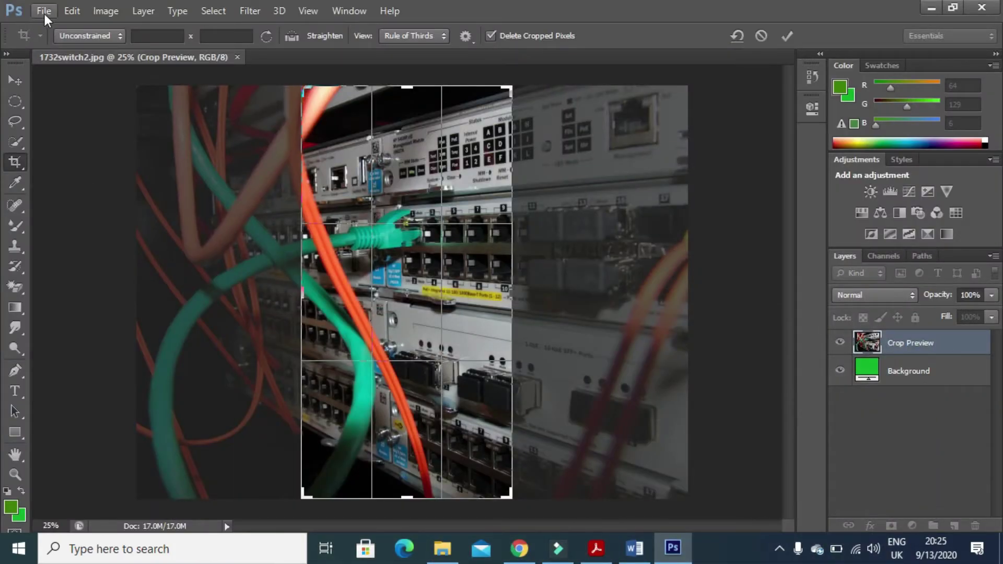
{"action": "left_click", "coordinate": [43, 12]}
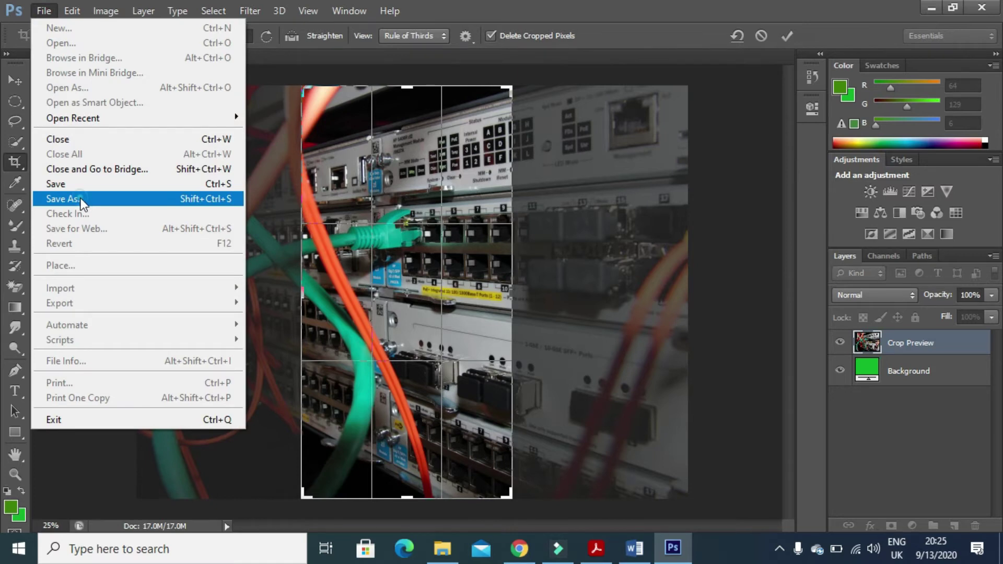
Apply the crop and begin renaming the copy in Save As, checking the task sheet's required name.
{"action": "left_click", "coordinate": [81, 199]}
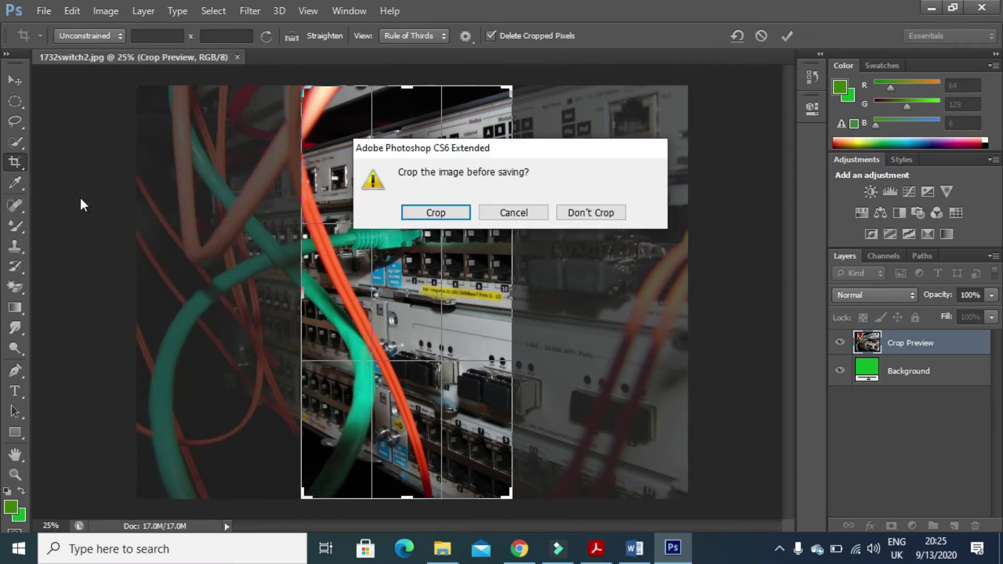
{"action": "left_click", "coordinate": [434, 211]}
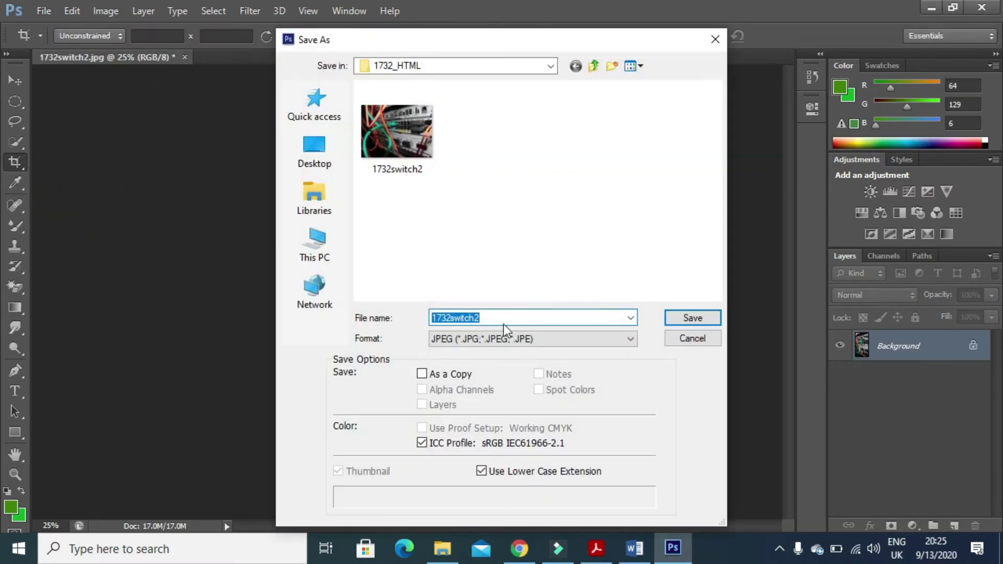
{"action": "left_click", "coordinate": [484, 316]}
{"action": "key", "text": "BackSpace"}
{"action": "key", "text": "BackSpace"}
{"action": "key", "text": "BackSpace"}
{"action": "key", "text": "BackSpace"}
{"action": "key", "text": "BackSpace"}
{"action": "key", "text": "BackSpace"}
{"action": "key", "text": "BackSpace"}
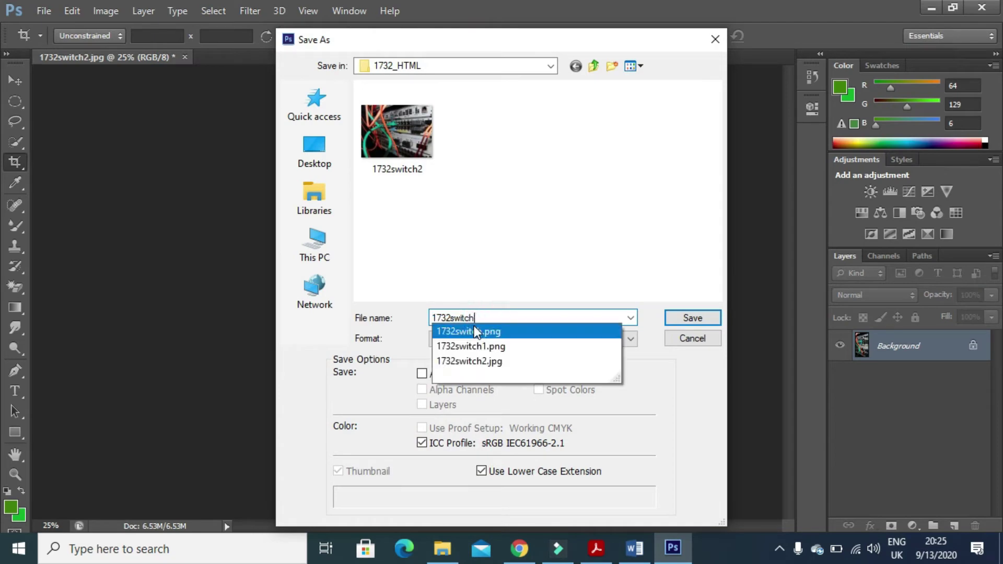
{"action": "type", "text": "IMG"}
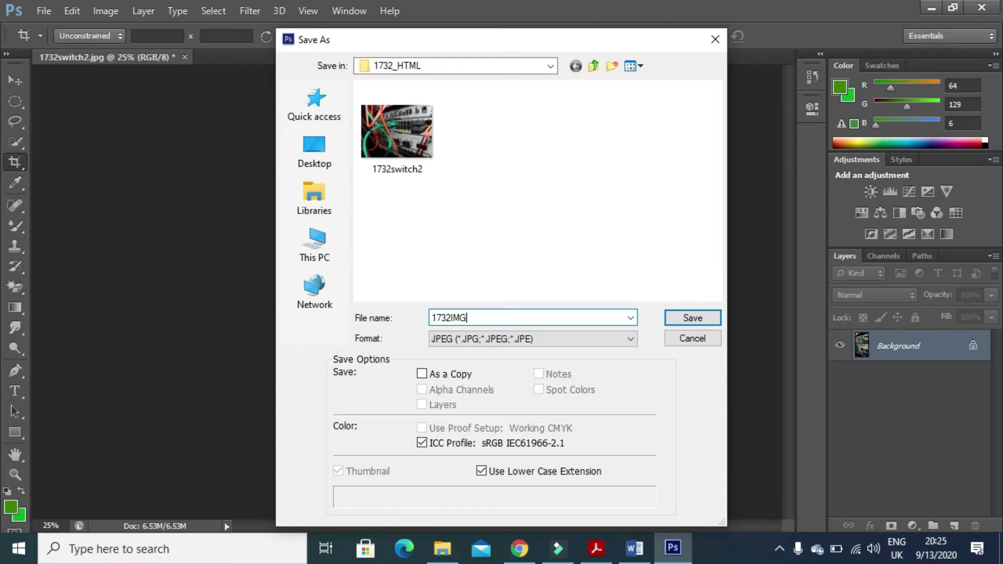
{"action": "left_click", "coordinate": [591, 555]}
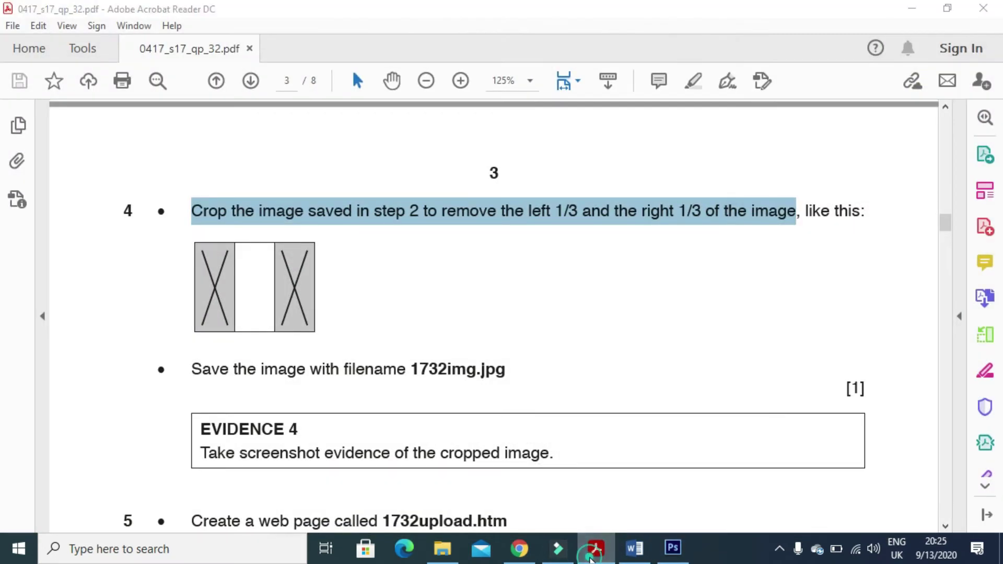
{"action": "left_click", "coordinate": [591, 554]}
Correct the file name to 1732img and save it as a JPEG, accepting the quality options.
{"action": "double_click", "coordinate": [483, 319]}
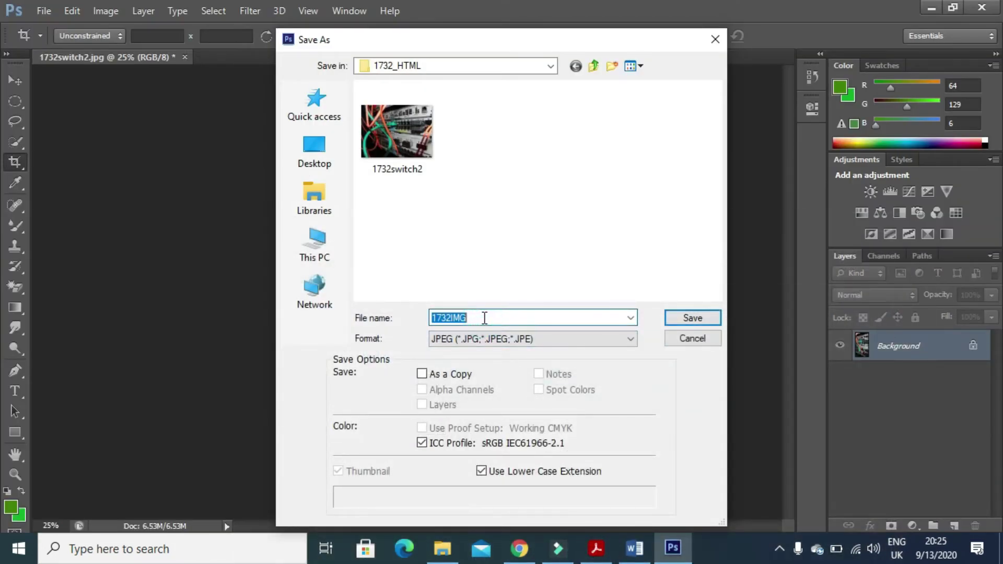
{"action": "left_click", "coordinate": [484, 318]}
{"action": "key", "text": "BackSpace"}
{"action": "key", "text": "BackSpace"}
{"action": "key", "text": "BackSpace"}
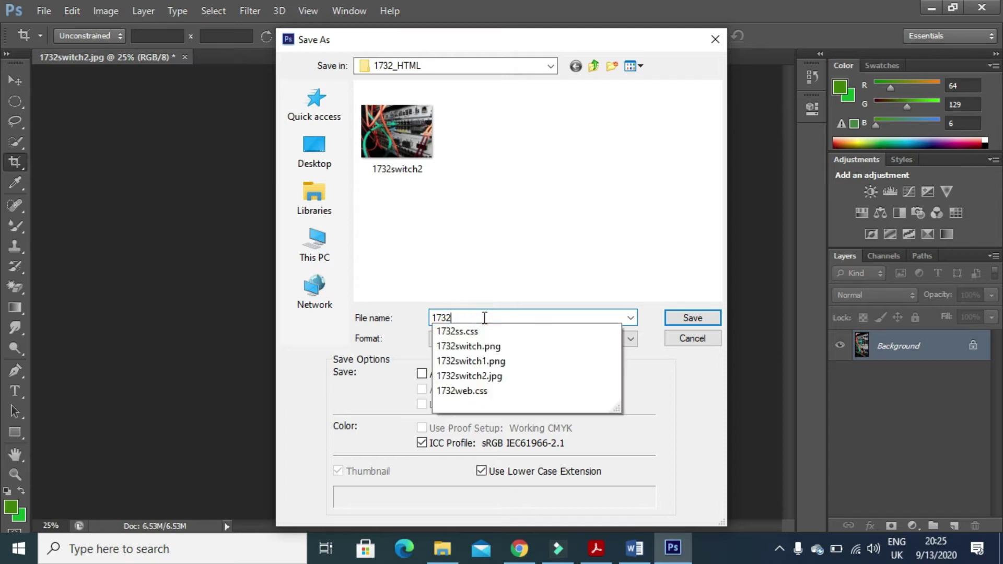
{"action": "type", "text": "img"}
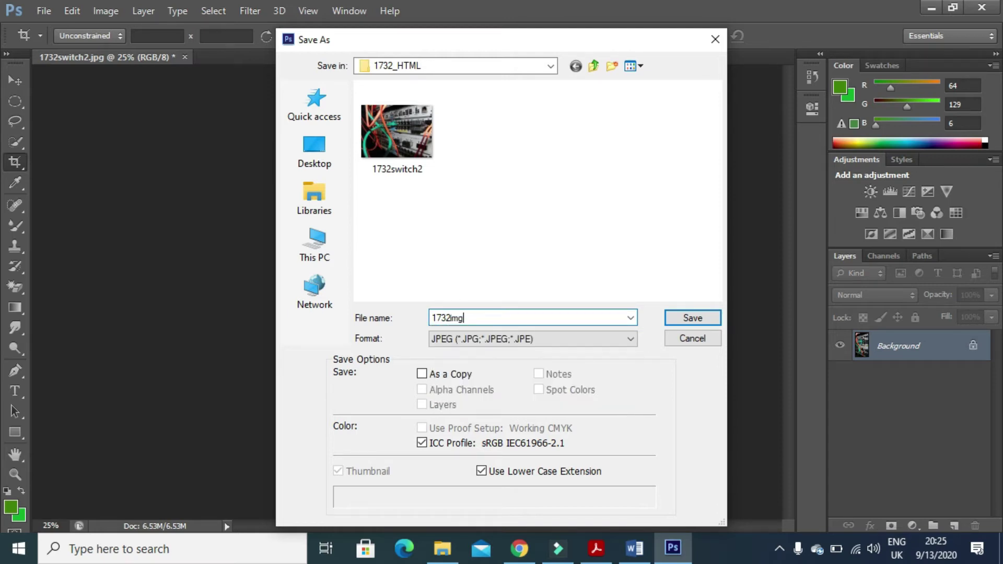
{"action": "left_click", "coordinate": [685, 318]}
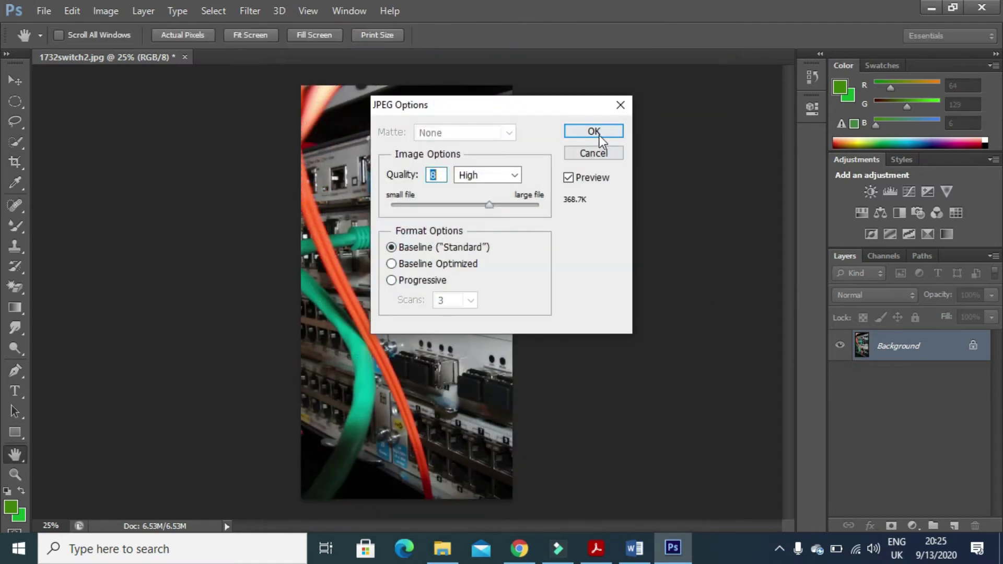
{"action": "left_click", "coordinate": [599, 133]}
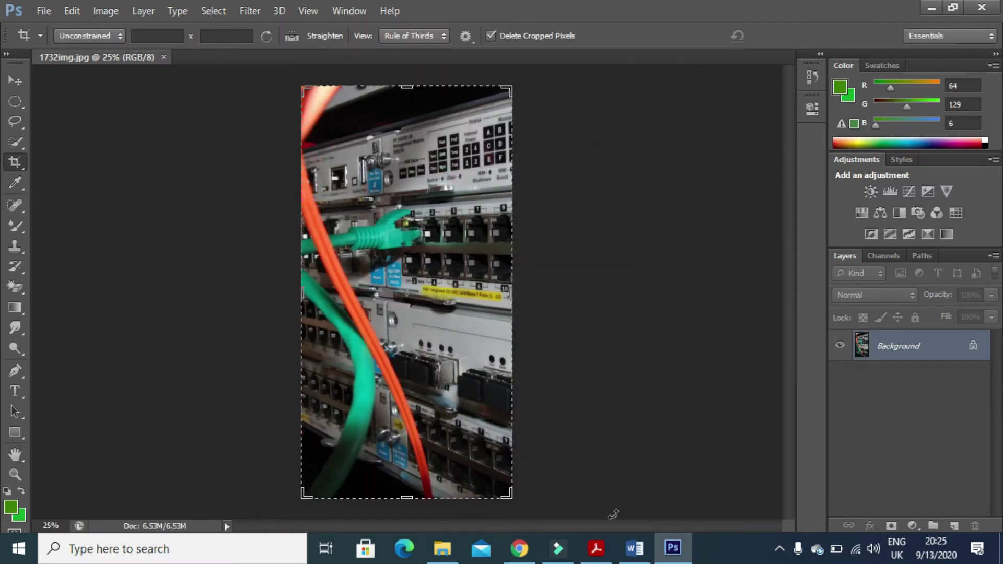
Read the Evidence 4 instruction in the task sheet.
{"action": "left_click", "coordinate": [596, 548]}
{"action": "scroll", "coordinate": [404, 393], "scroll_direction": "down", "scroll_amount": 3}
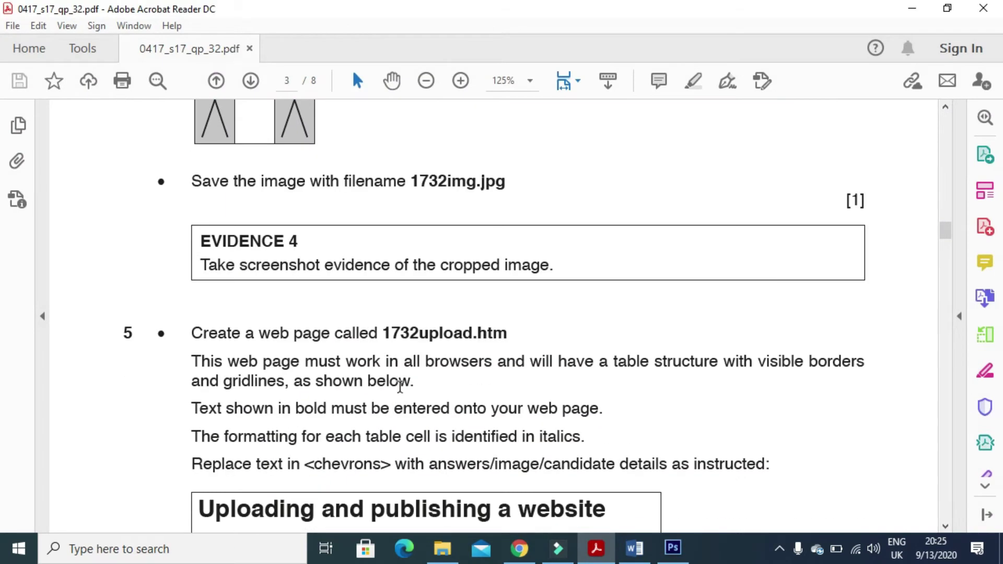
{"action": "left_click_drag", "start_coordinate": [197, 270], "coordinate": [552, 268]}
Paste the screenshot of the cropped 1732img.jpg onto the blank line under Evidence 4.
{"action": "left_click", "coordinate": [673, 547]}
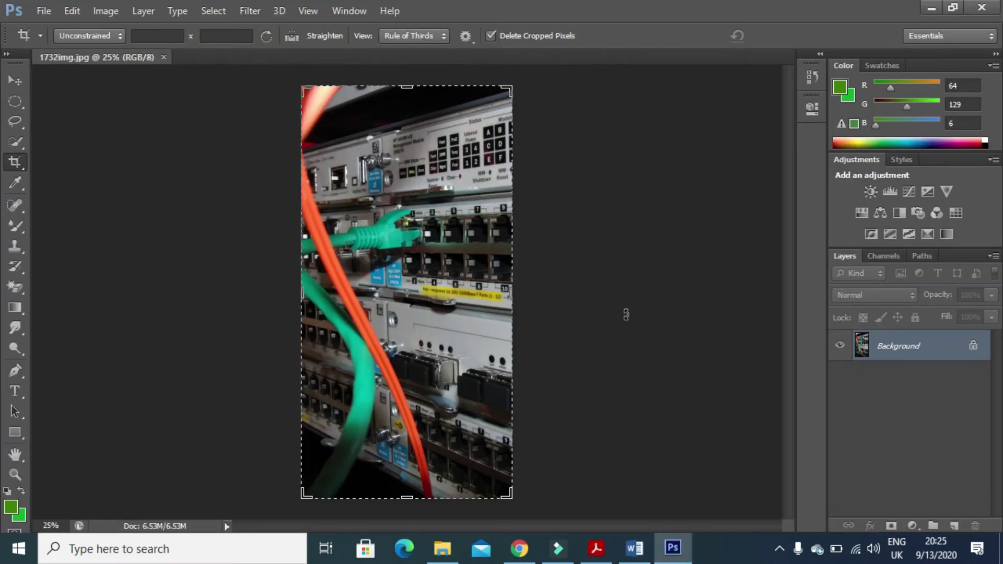
{"action": "left_click", "coordinate": [634, 547]}
{"action": "scroll", "coordinate": [416, 435], "scroll_direction": "down", "scroll_amount": 3}
{"action": "left_click", "coordinate": [313, 379]}
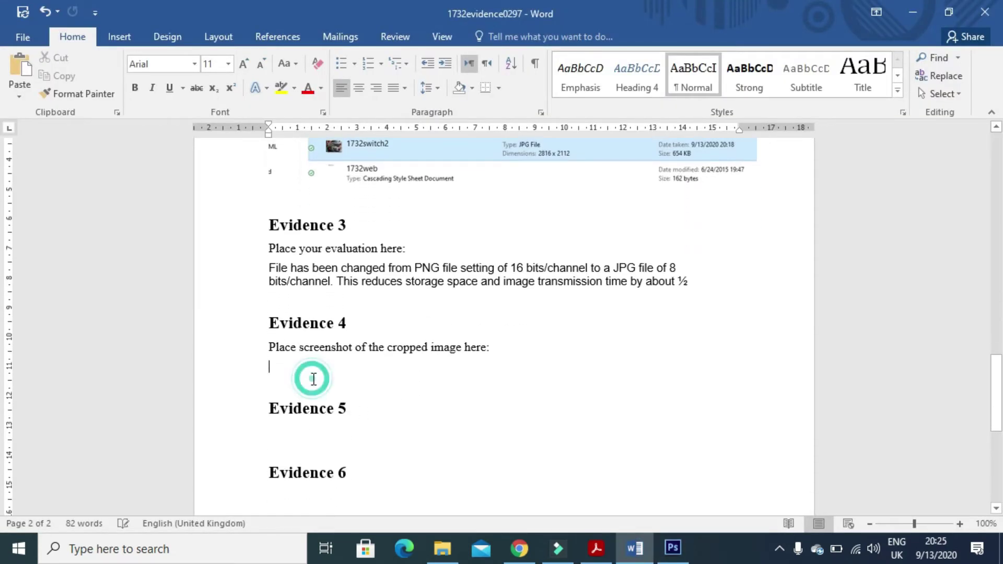
{"action": "key", "text": "ctrl+v"}
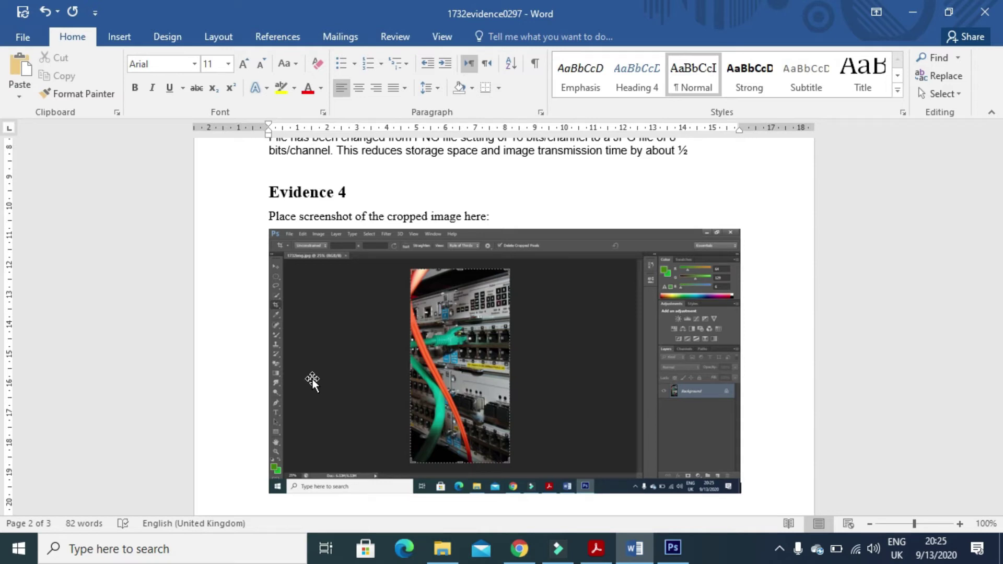
Read task 5's instruction to create the web page 1732upload.htm.
{"action": "left_click", "coordinate": [603, 556]}
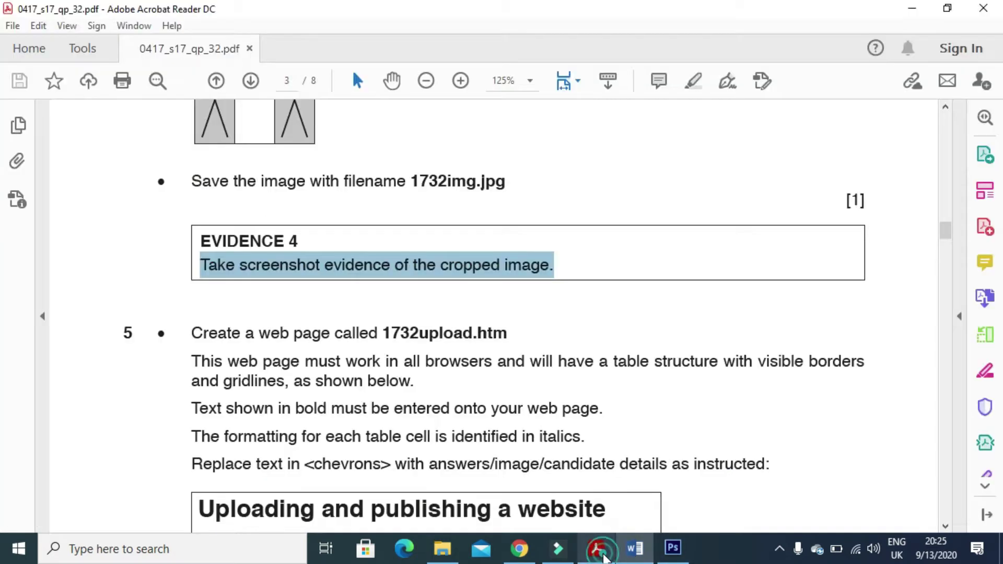
{"action": "scroll", "coordinate": [311, 414], "scroll_direction": "down", "scroll_amount": 2}
{"action": "left_click_drag", "start_coordinate": [191, 258], "coordinate": [451, 269]}
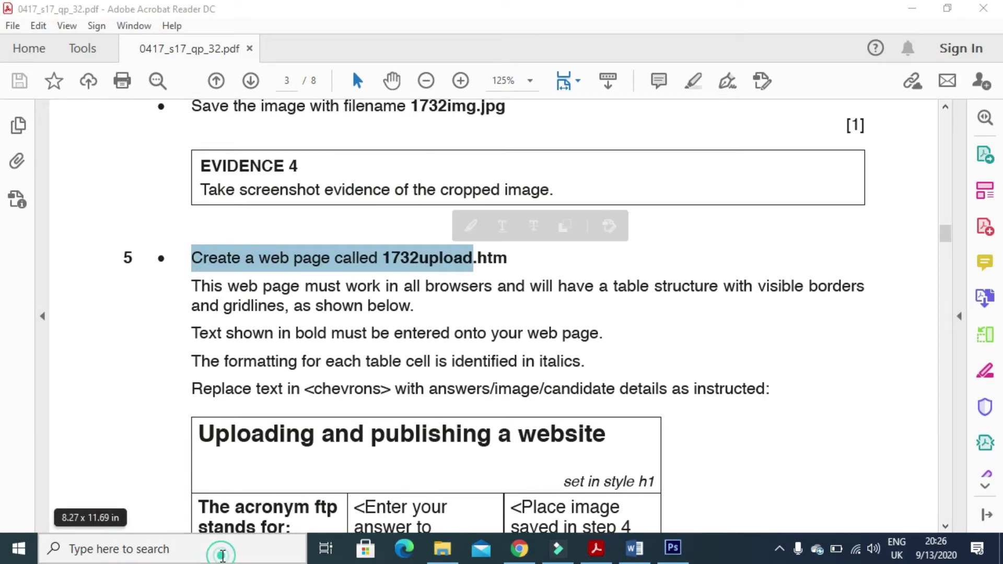
Launch Microsoft Office FrontPage 2003 from the Windows search.
{"action": "left_click", "coordinate": [222, 558]}
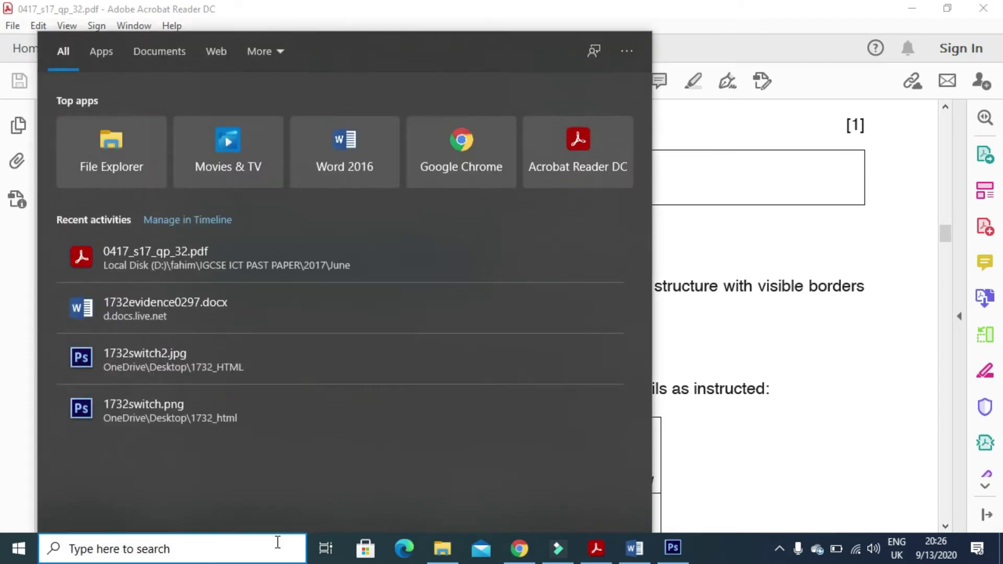
{"action": "type", "text": "front"}
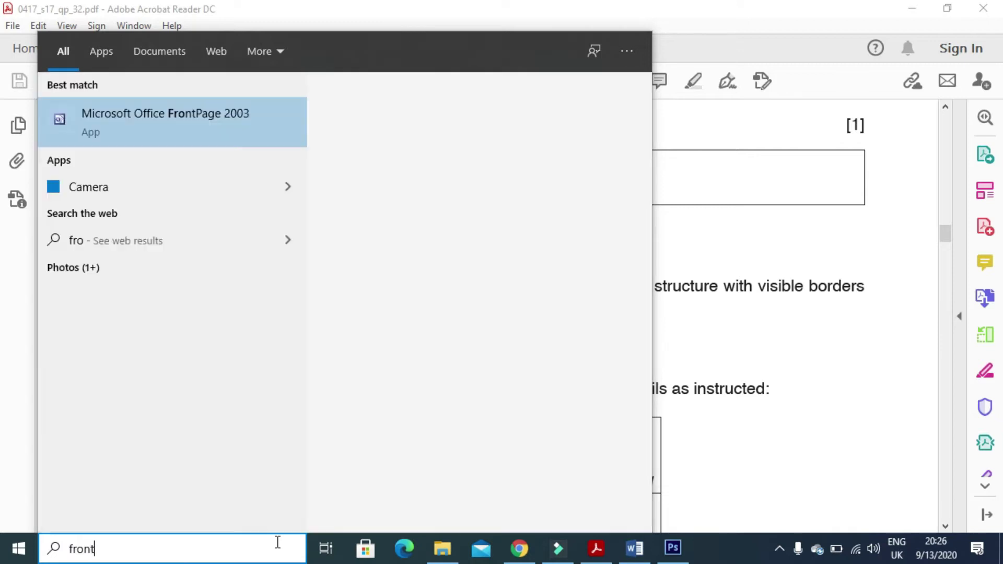
{"action": "left_click", "coordinate": [211, 108]}
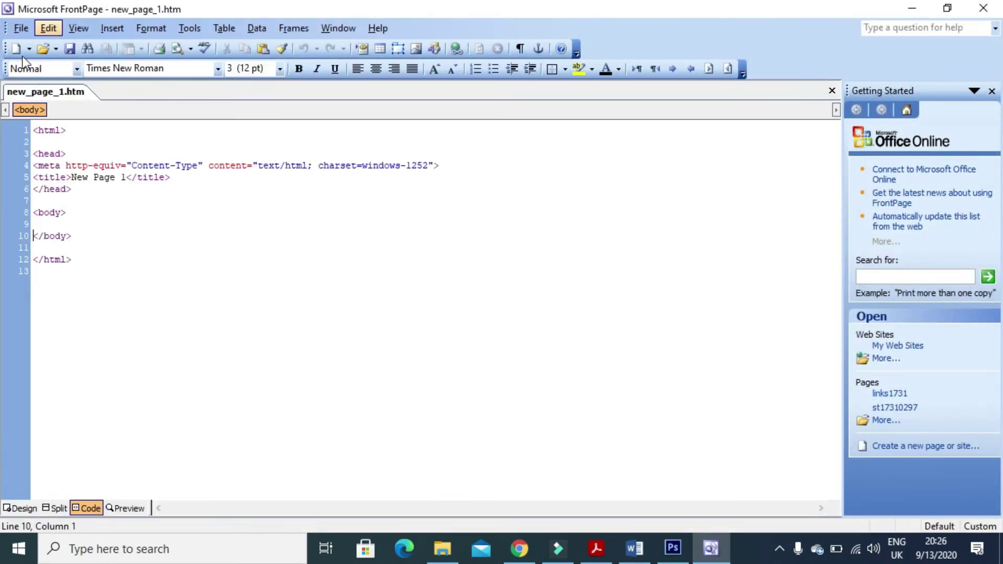
Save the blank page as 1732upload.htm in the Desktop 1732_HTML folder and switch to Design view.
{"action": "left_click", "coordinate": [70, 51]}
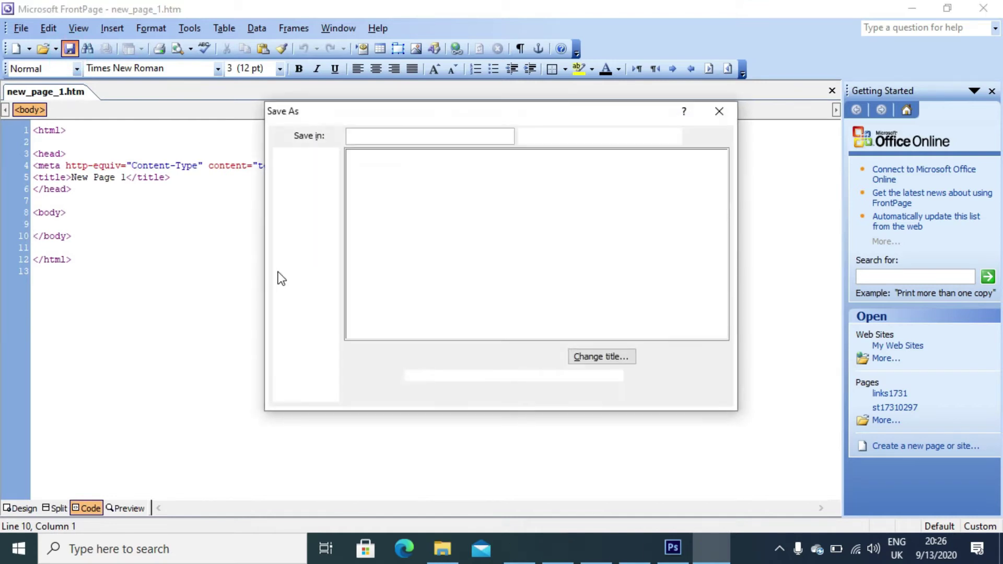
{"action": "type", "text": "1732upload"}
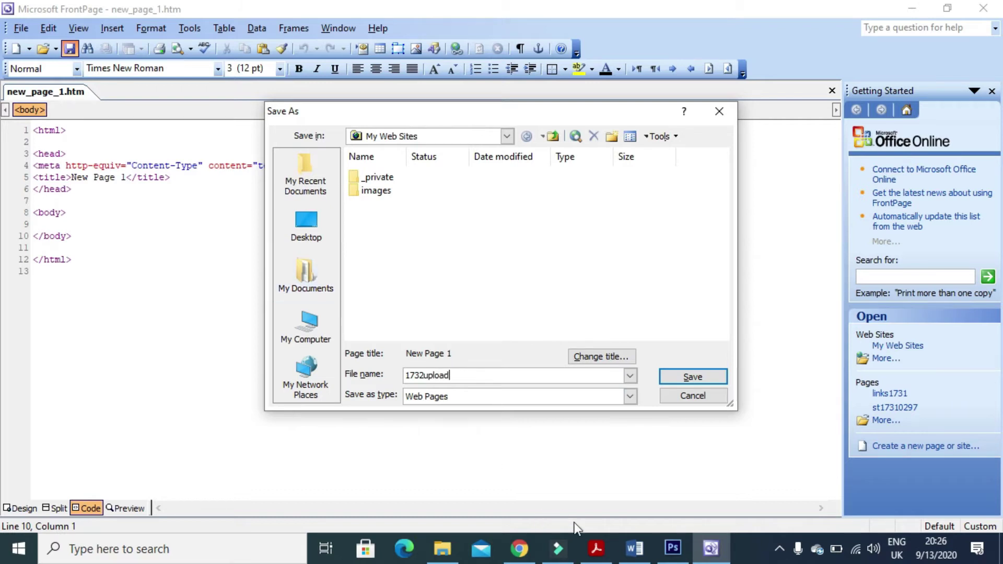
{"action": "left_click", "coordinate": [606, 555]}
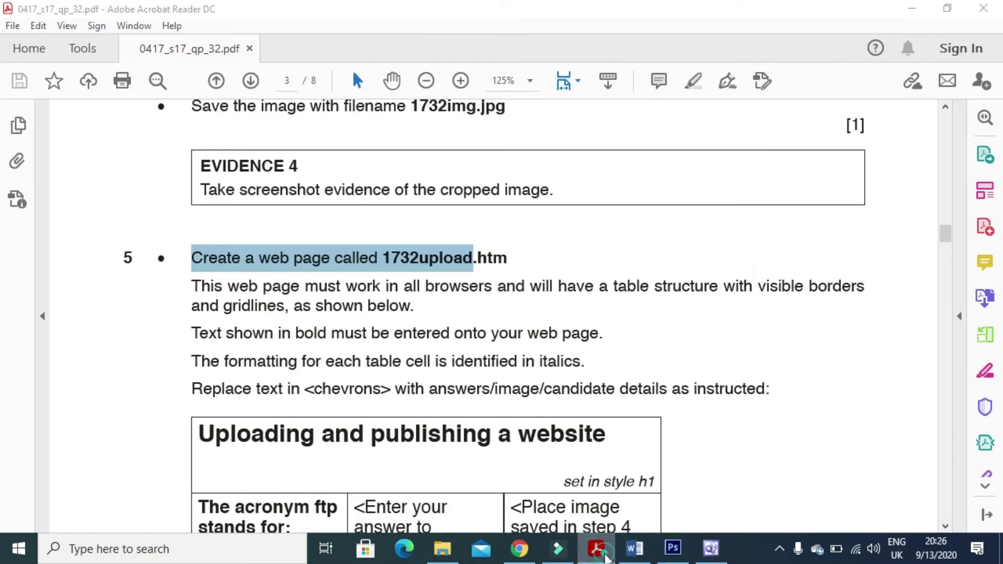
{"action": "left_click", "coordinate": [608, 555]}
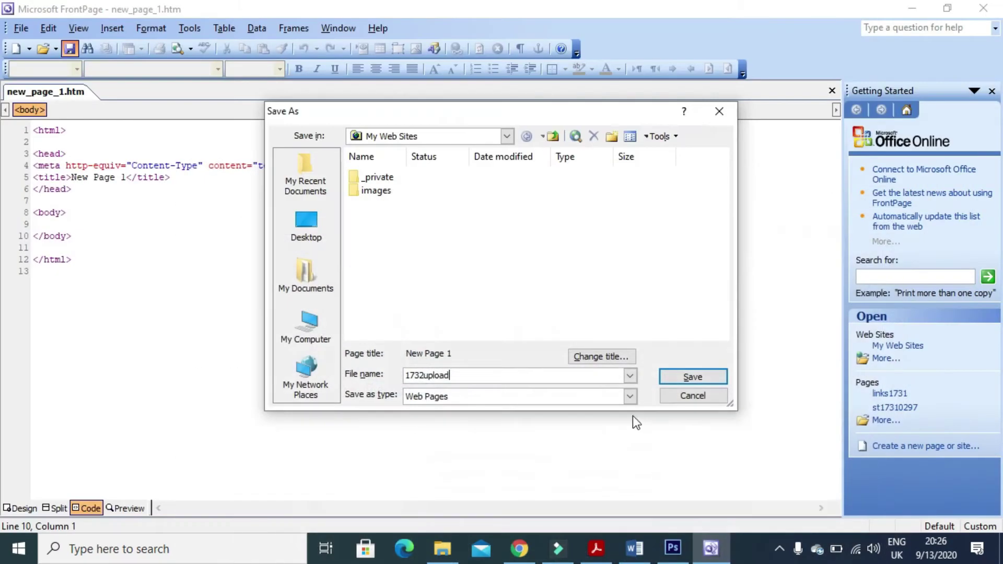
{"action": "left_click", "coordinate": [305, 225]}
{"action": "left_click", "coordinate": [398, 256]}
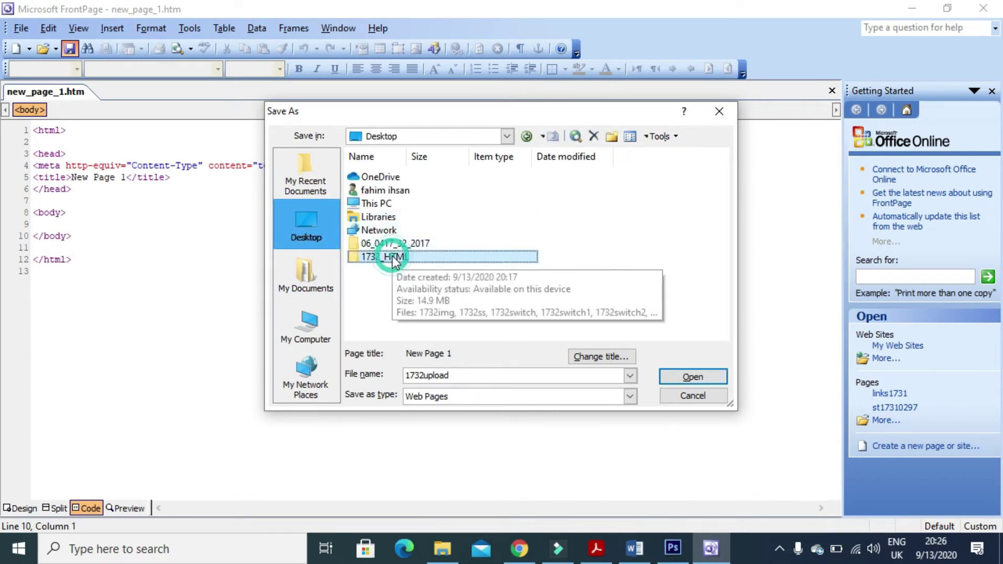
{"action": "double_click", "coordinate": [462, 258]}
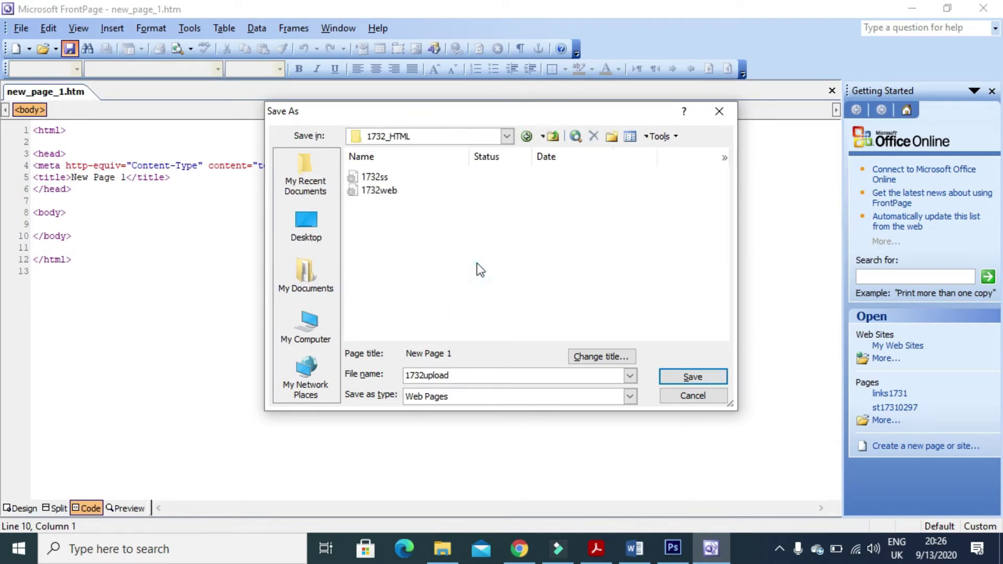
{"action": "left_click", "coordinate": [701, 375]}
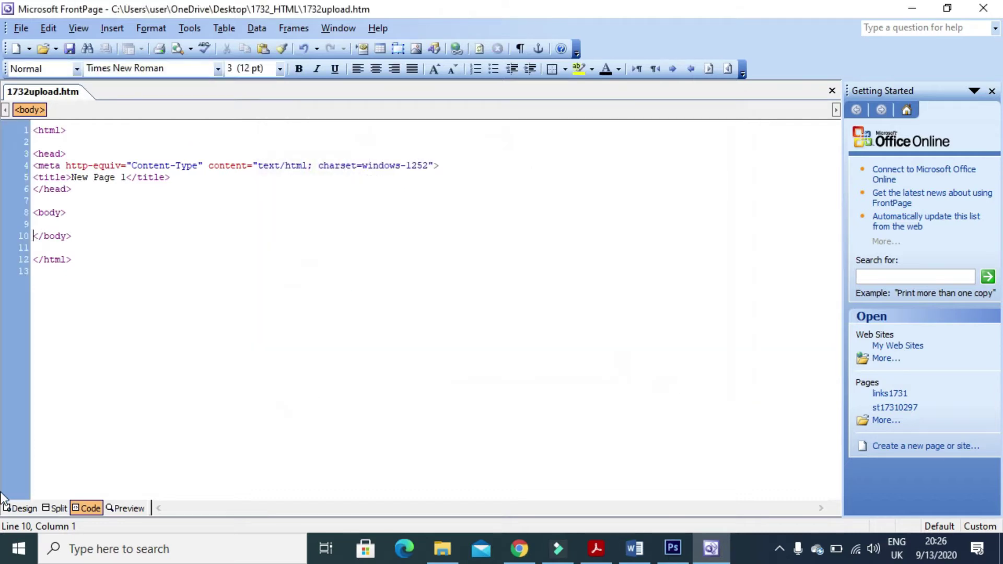
{"action": "left_click", "coordinate": [24, 506]}
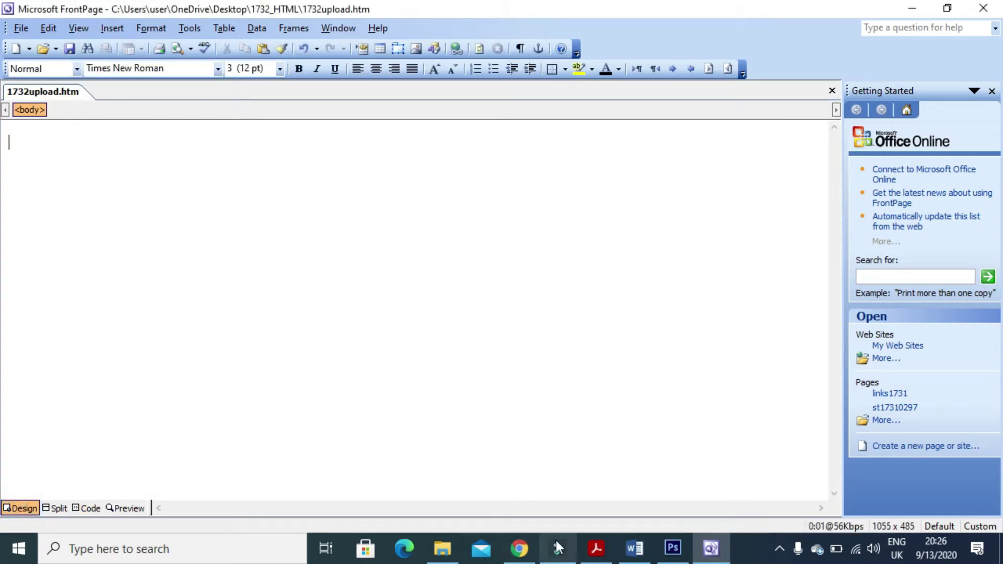
{"action": "left_click", "coordinate": [595, 548]}
{"action": "scroll", "coordinate": [519, 428], "scroll_direction": "down", "scroll_amount": 1}
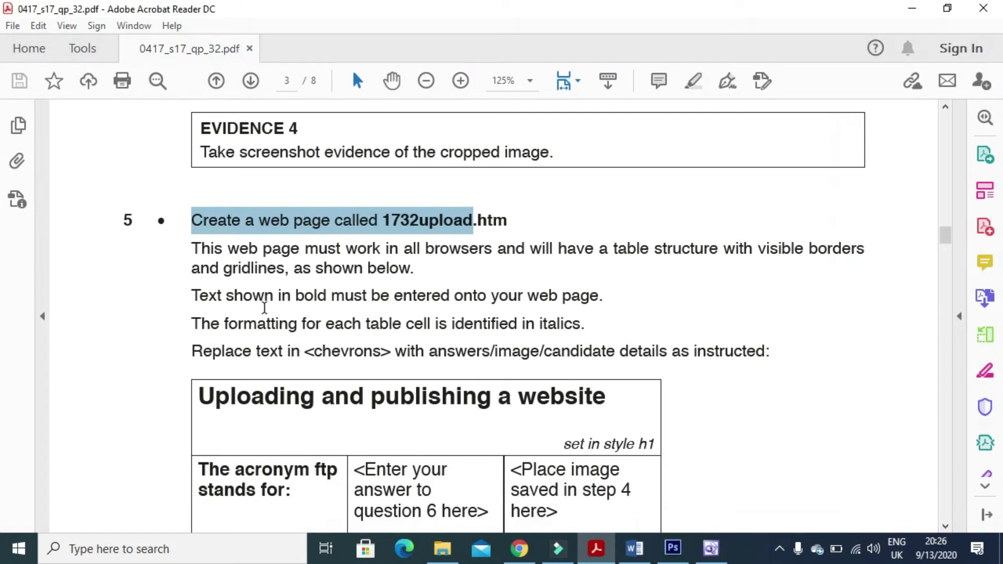
{"action": "left_click_drag", "start_coordinate": [192, 252], "coordinate": [844, 266]}
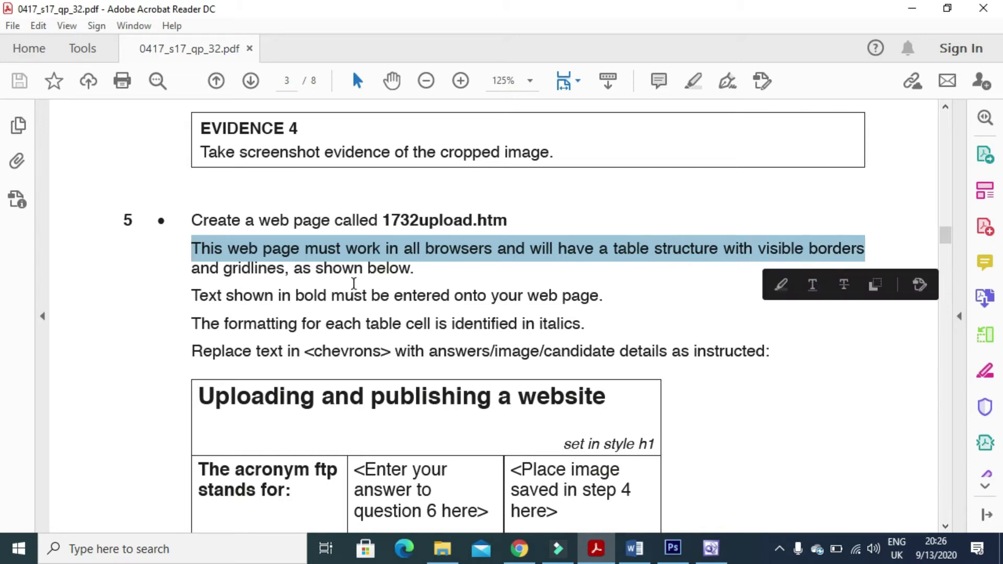
{"action": "left_click_drag", "start_coordinate": [192, 271], "coordinate": [411, 272]}
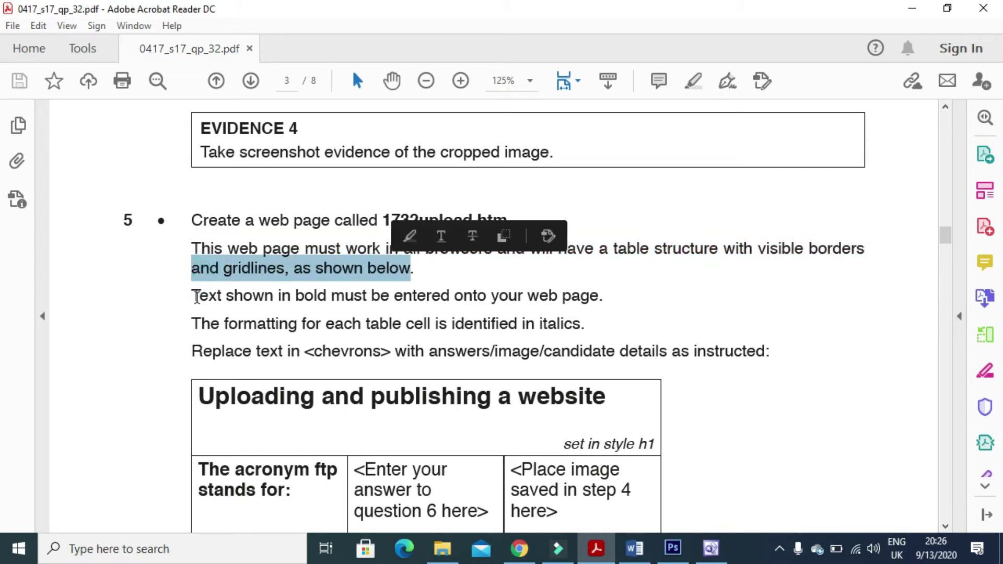
{"action": "left_click_drag", "start_coordinate": [193, 300], "coordinate": [600, 300]}
{"action": "scroll", "coordinate": [539, 324], "scroll_direction": "down", "scroll_amount": 2}
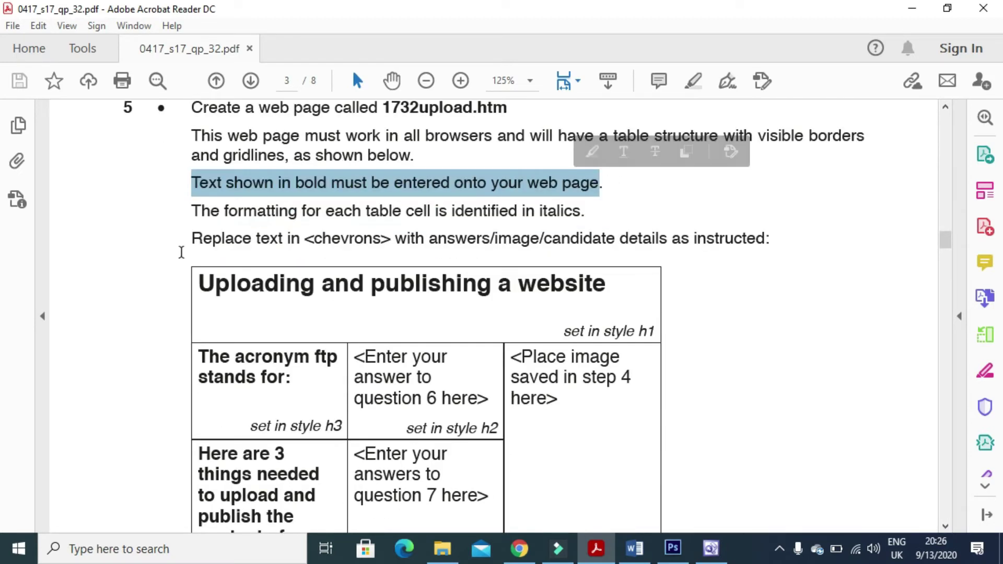
{"action": "left_click_drag", "start_coordinate": [192, 211], "coordinate": [447, 241]}
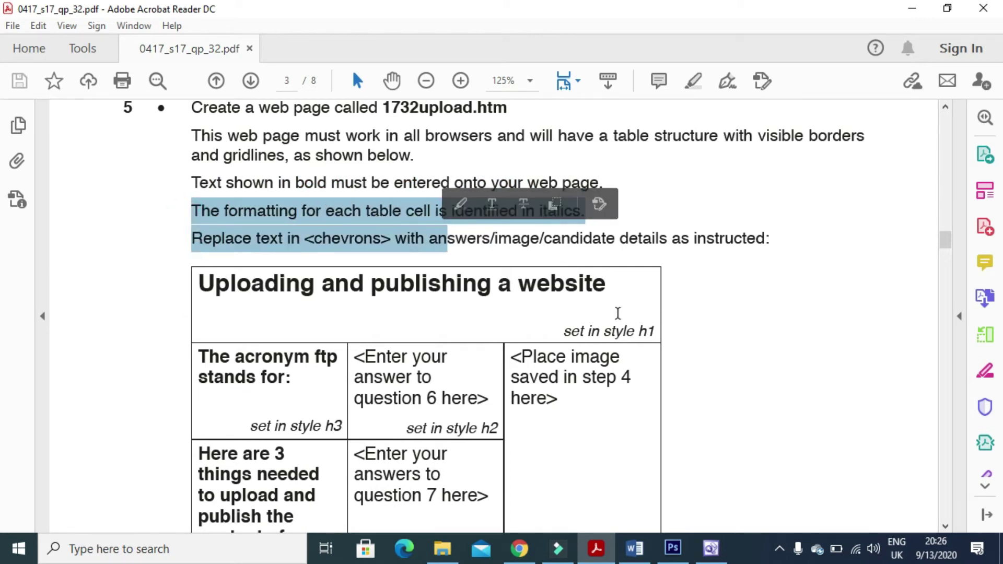
{"action": "left_click", "coordinate": [651, 238]}
{"action": "left_click_drag", "start_coordinate": [193, 242], "coordinate": [763, 249]}
{"action": "scroll", "coordinate": [668, 324], "scroll_direction": "down", "scroll_amount": 3}
{"action": "scroll", "coordinate": [664, 418], "scroll_direction": "down", "scroll_amount": 2}
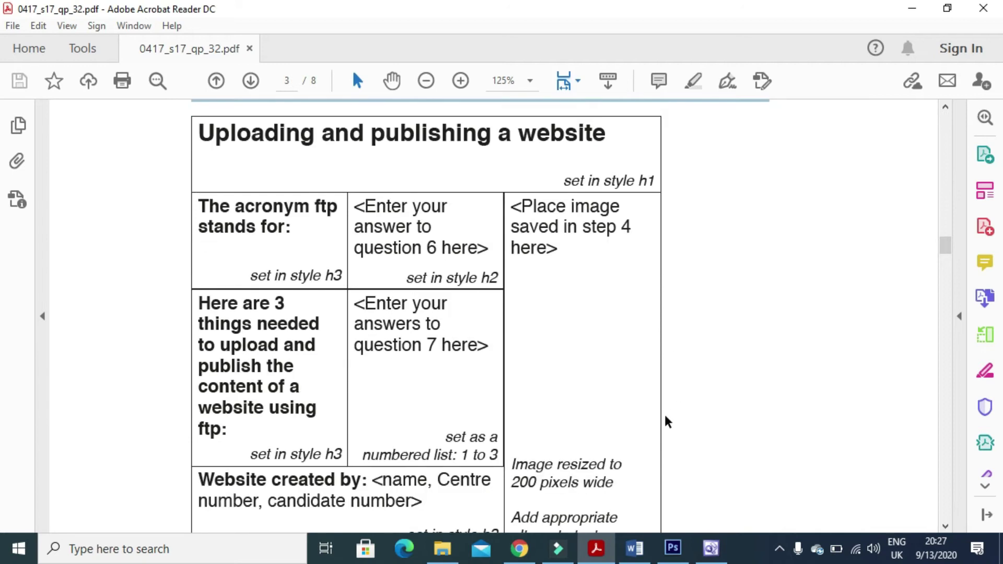
{"action": "scroll", "coordinate": [661, 429], "scroll_direction": "up", "scroll_amount": 1}
{"action": "left_click", "coordinate": [711, 548]}
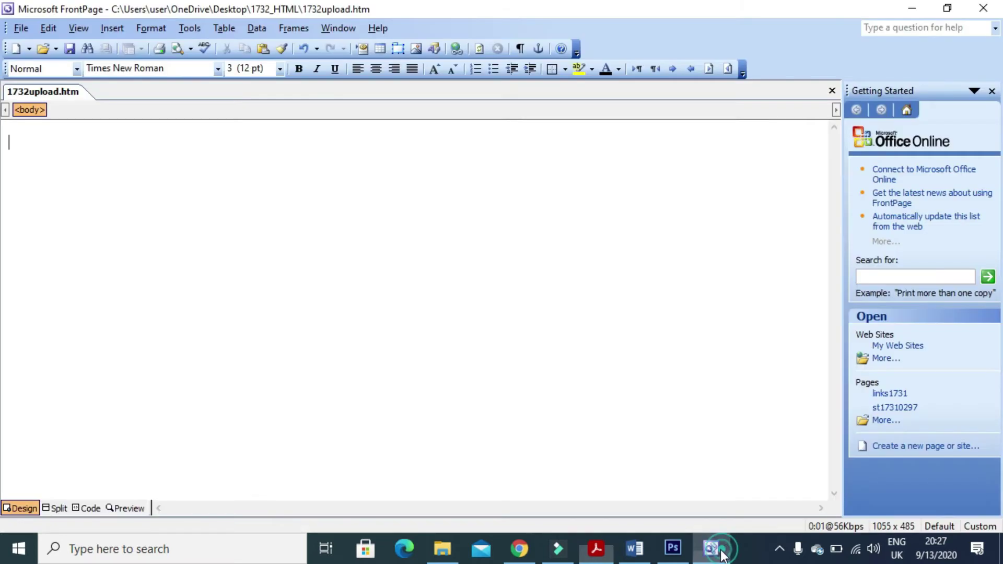
Insert a table with 4 rows and 3 columns into the page.
{"action": "left_click", "coordinate": [225, 29]}
{"action": "mouse_move", "coordinate": [284, 83]}
{"action": "left_click", "coordinate": [405, 83]}
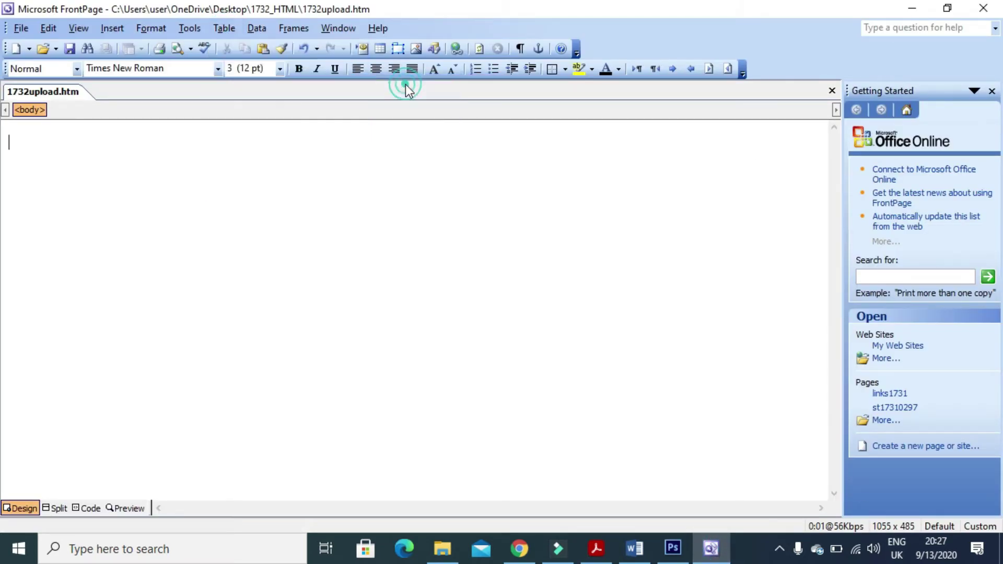
{"action": "double_click", "coordinate": [423, 134]}
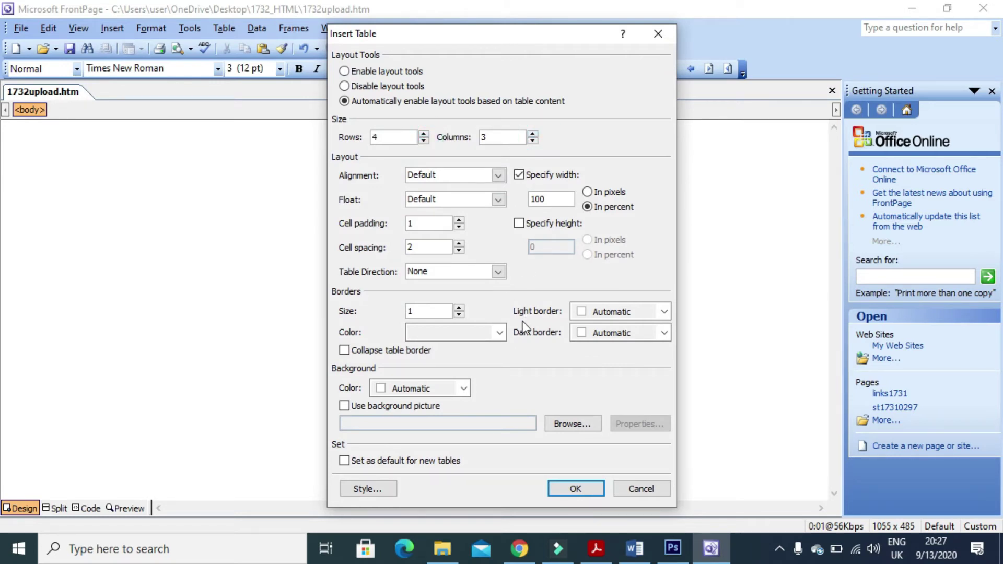
{"action": "left_click", "coordinate": [580, 491]}
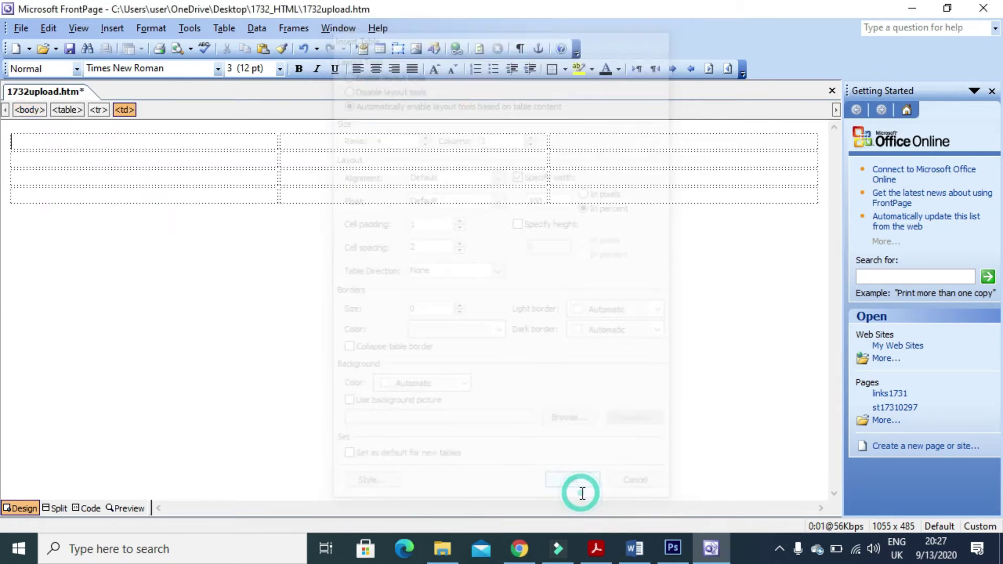
{"action": "key", "text": "alt+Tab"}
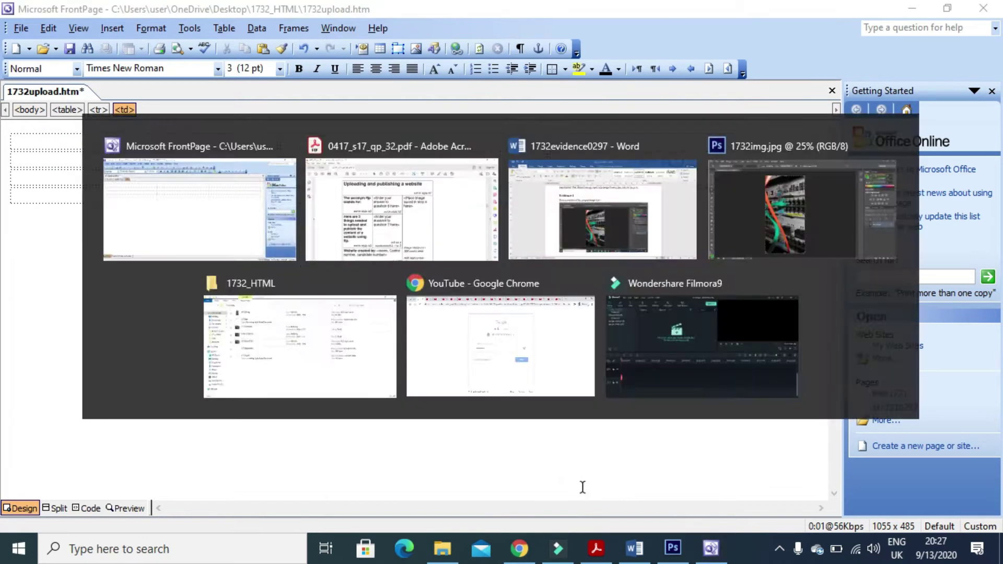
{"action": "key", "text": "alt+Tab"}
Merge the top row, the first two bottom-row cells, and the three right-column cells.
{"action": "left_click_drag", "start_coordinate": [519, 142], "coordinate": [241, 140]}
{"action": "right_click", "coordinate": [241, 140]}
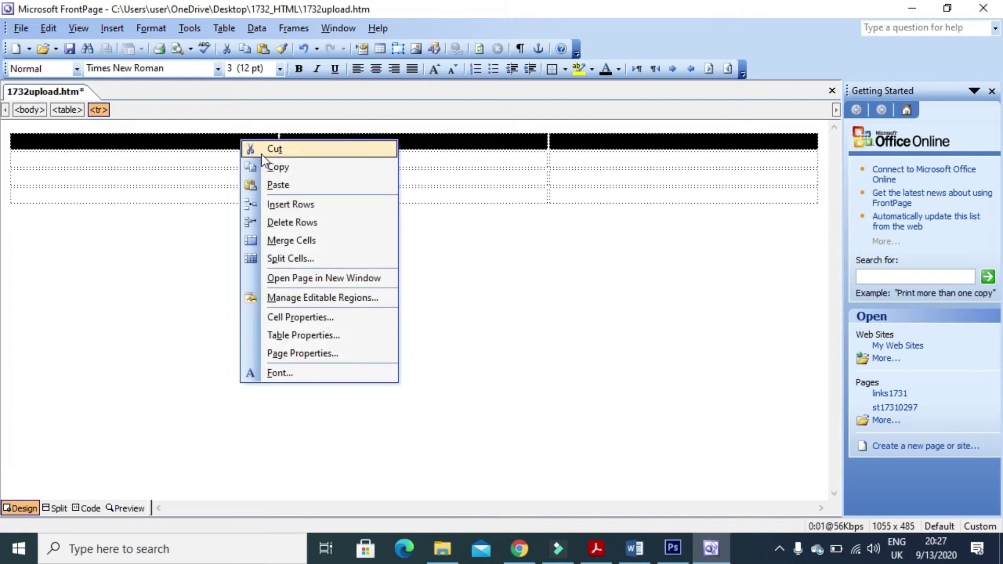
{"action": "left_click", "coordinate": [292, 240]}
{"action": "key", "text": "alt+Tab"}
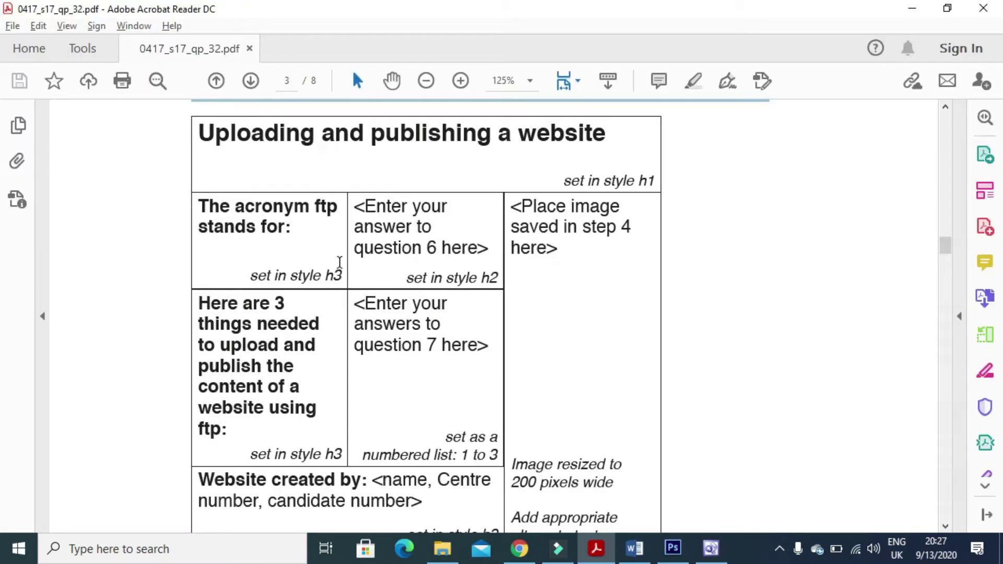
{"action": "scroll", "coordinate": [460, 332], "scroll_direction": "down", "scroll_amount": 3}
{"action": "key", "text": "alt+Tab"}
{"action": "left_click", "coordinate": [362, 189]}
{"action": "left_click_drag", "start_coordinate": [297, 194], "coordinate": [257, 197]}
{"action": "right_click", "coordinate": [253, 193]}
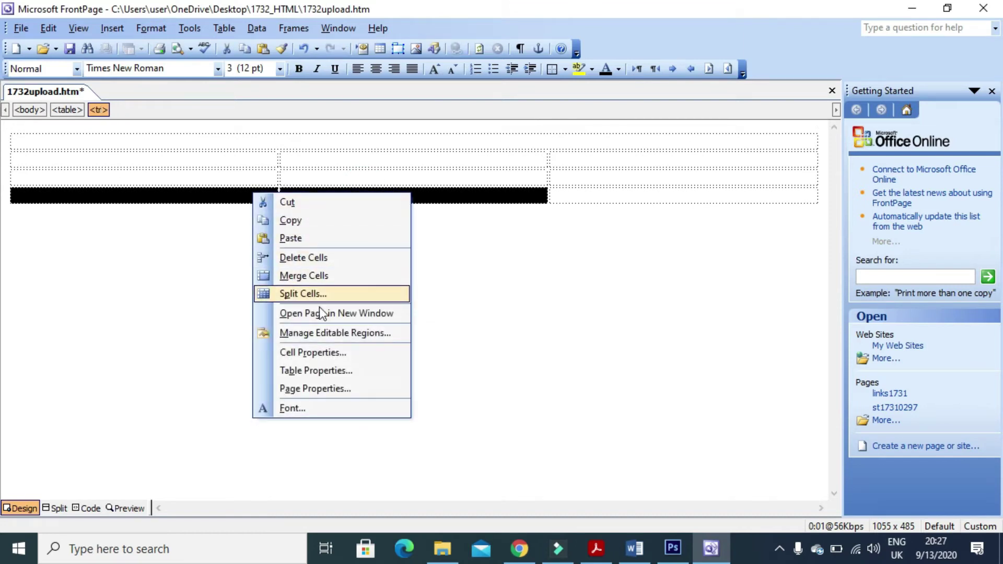
{"action": "left_click", "coordinate": [313, 275]}
{"action": "left_click_drag", "start_coordinate": [578, 161], "coordinate": [583, 202]}
{"action": "right_click", "coordinate": [579, 180]}
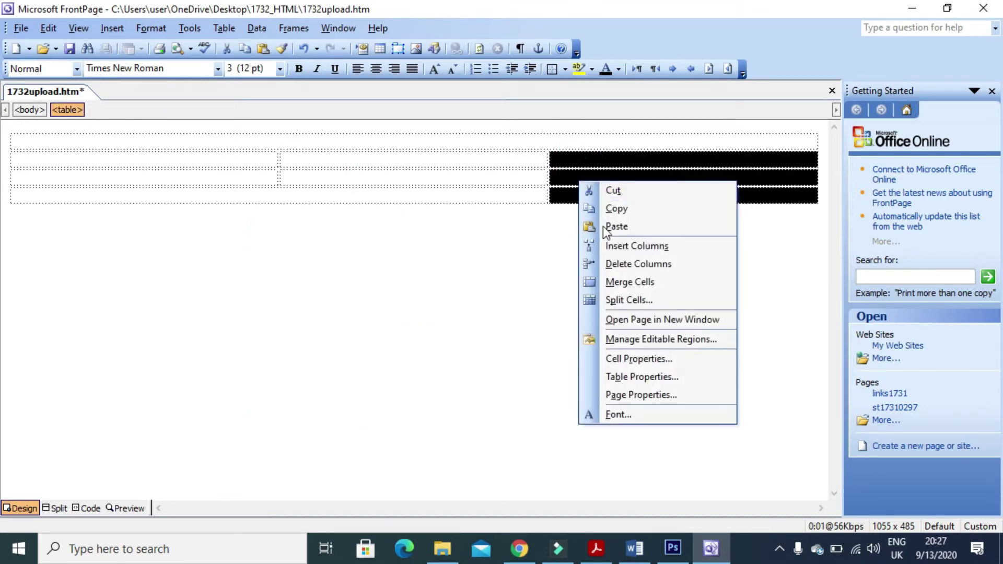
{"action": "left_click", "coordinate": [626, 283]}
Copy the heading 'Uploading and publishing a website' from the exam paper.
{"action": "key", "text": "alt+Tab"}
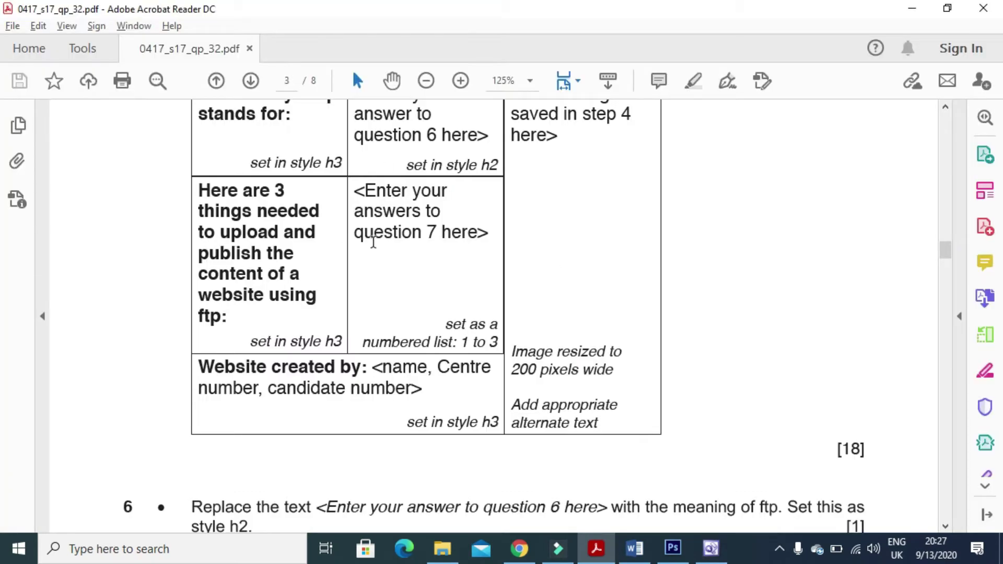
{"action": "scroll", "coordinate": [373, 241], "scroll_direction": "up", "scroll_amount": 5}
{"action": "left_click_drag", "start_coordinate": [606, 210], "coordinate": [250, 209]}
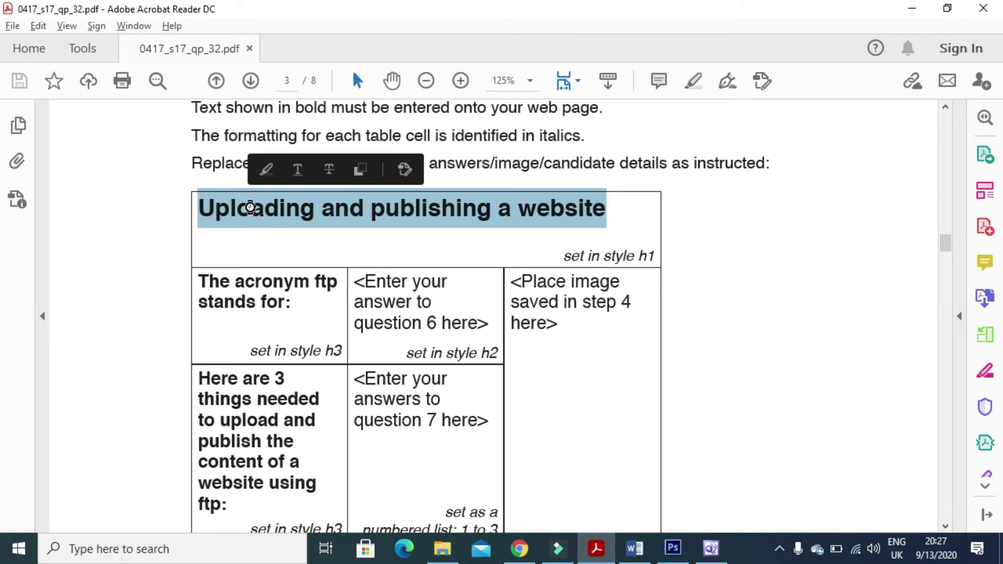
{"action": "key", "text": "alt+Tab"}
Paste the title into the top cell and 'The acronym ftp stands for:' into row two.
{"action": "left_click", "coordinate": [236, 140]}
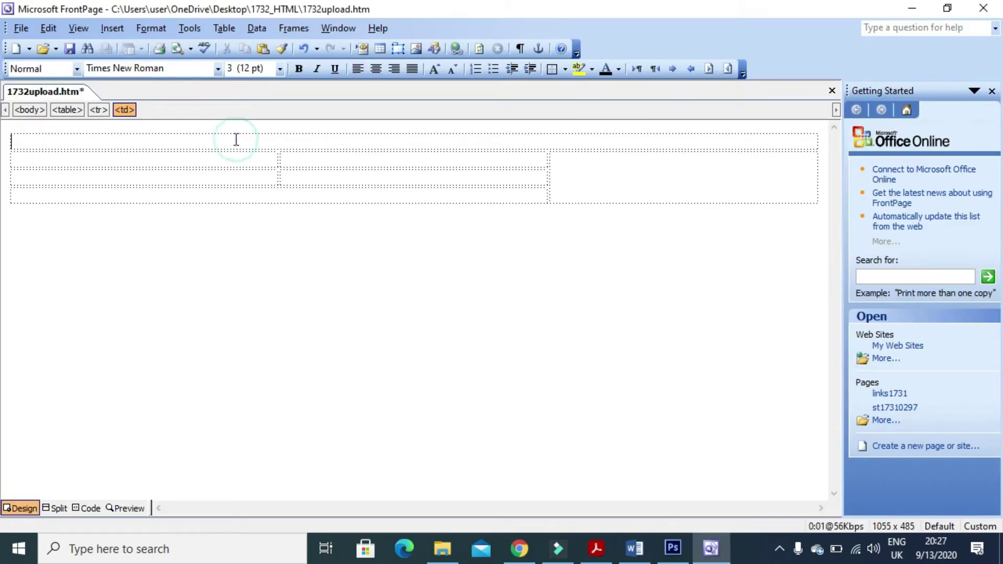
{"action": "key", "text": "ctrl+v"}
{"action": "key", "text": "alt+Tab"}
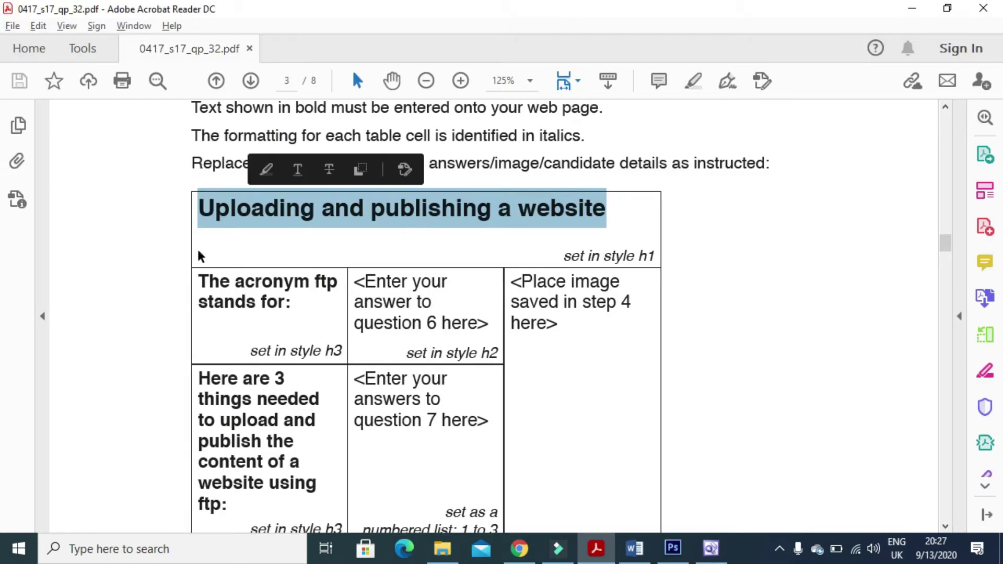
{"action": "left_click_drag", "start_coordinate": [300, 307], "coordinate": [201, 279]}
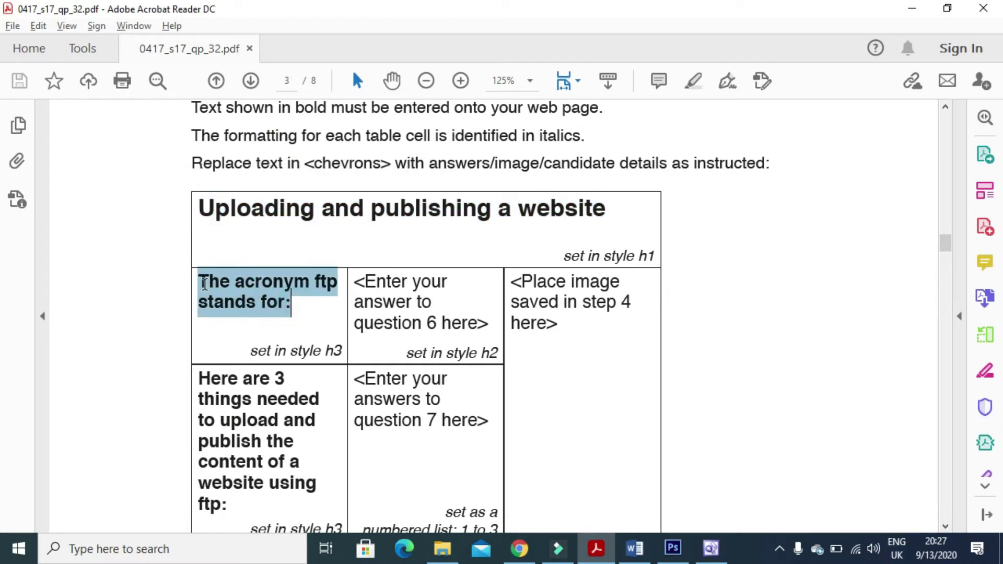
{"action": "key", "text": "ctrl+c"}
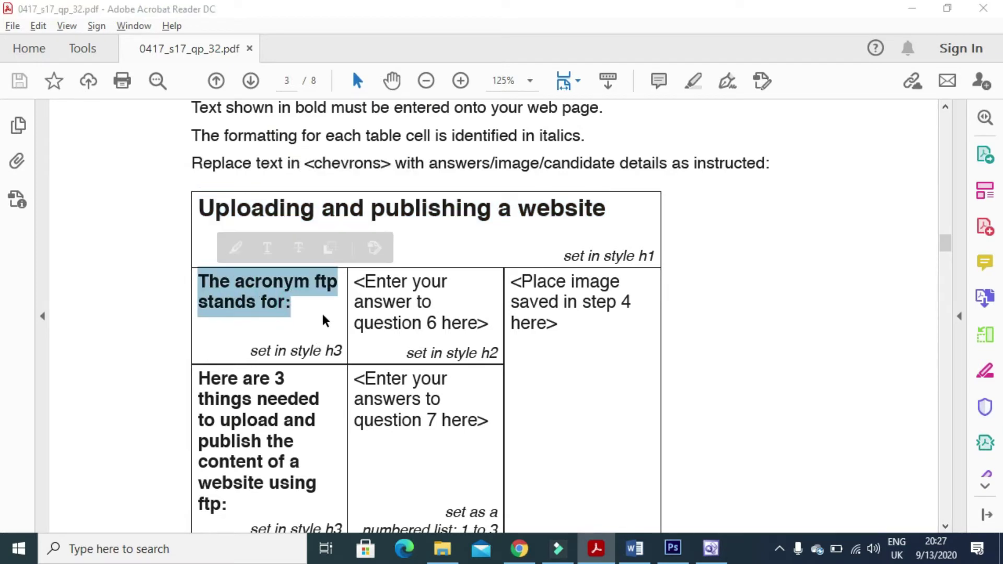
{"action": "key", "text": "alt+Tab"}
{"action": "left_click", "coordinate": [195, 157]}
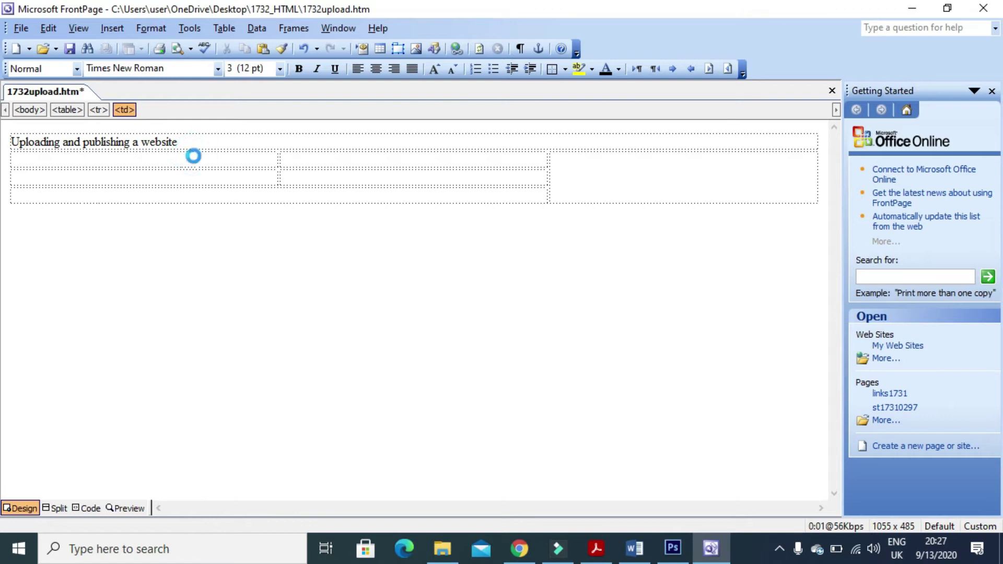
{"action": "key", "text": "ctrl+v"}
Paste the three-things-needed label from the exam paper into the third row's first cell.
{"action": "key", "text": "alt+Tab"}
{"action": "scroll", "coordinate": [228, 405], "scroll_direction": "down", "scroll_amount": 3}
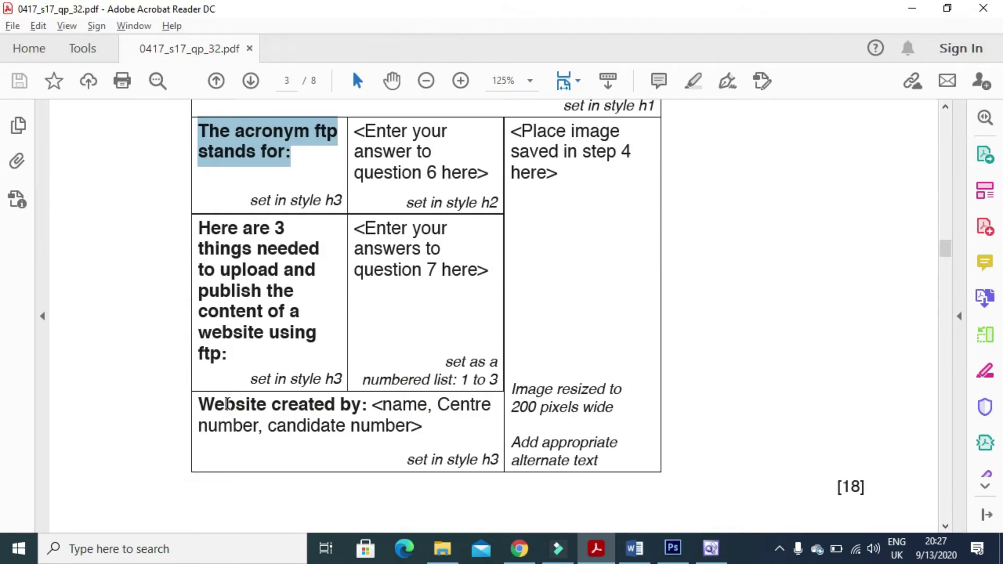
{"action": "left_click_drag", "start_coordinate": [227, 365], "coordinate": [192, 240]}
{"action": "key", "text": "alt+Tab"}
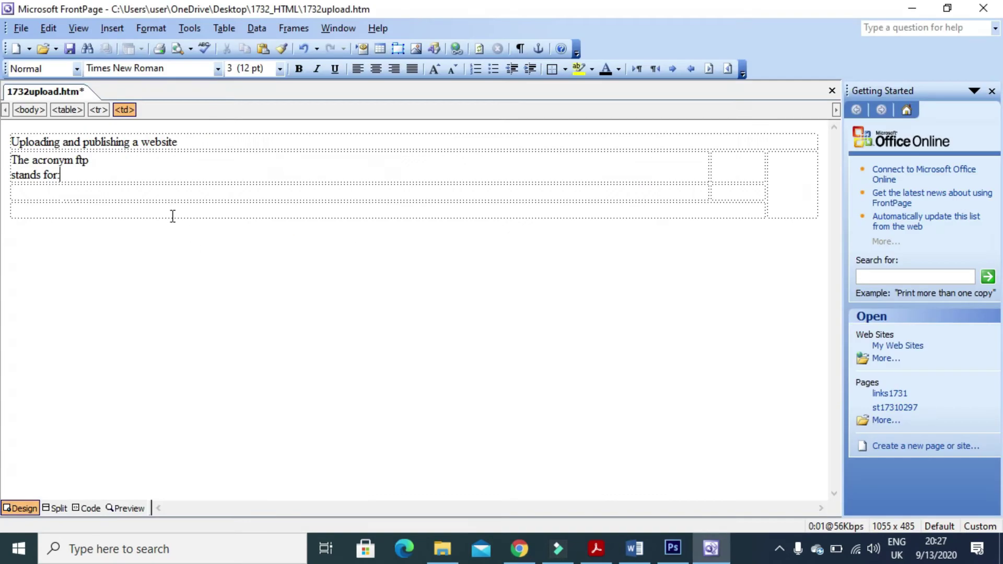
{"action": "left_click", "coordinate": [137, 195]}
{"action": "key", "text": "ctrl+v"}
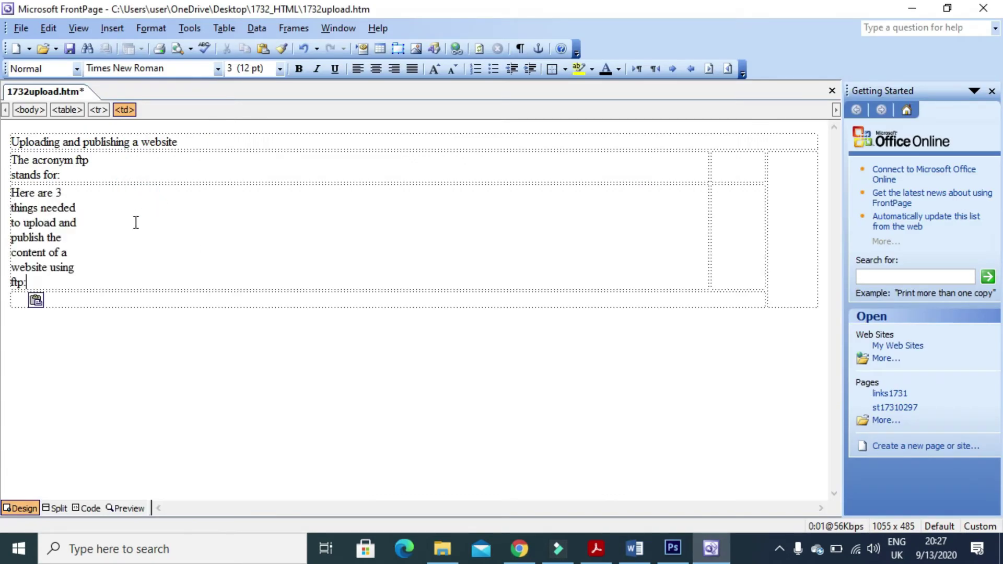
Add the 'website created by' line in the bottom cell with the candidate's name and numbers.
{"action": "left_click", "coordinate": [109, 299]}
{"action": "key", "text": "alt+Tab"}
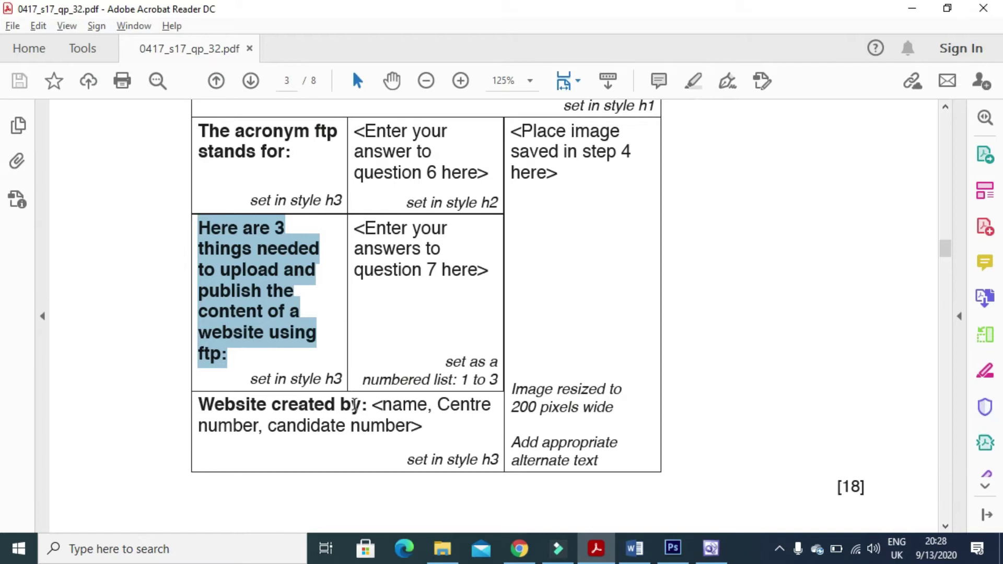
{"action": "left_click_drag", "start_coordinate": [366, 407], "coordinate": [228, 403]}
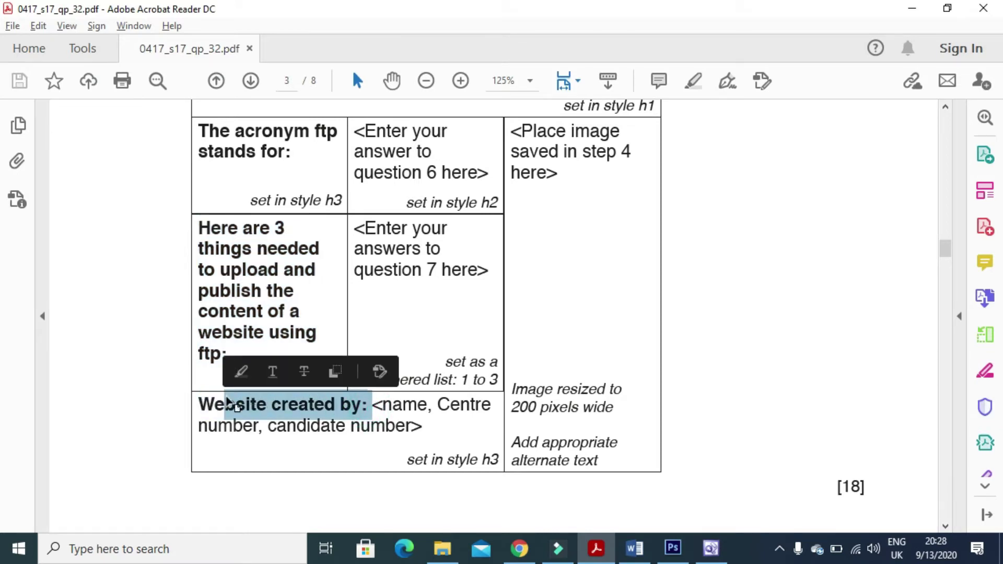
{"action": "key", "text": "alt+Tab"}
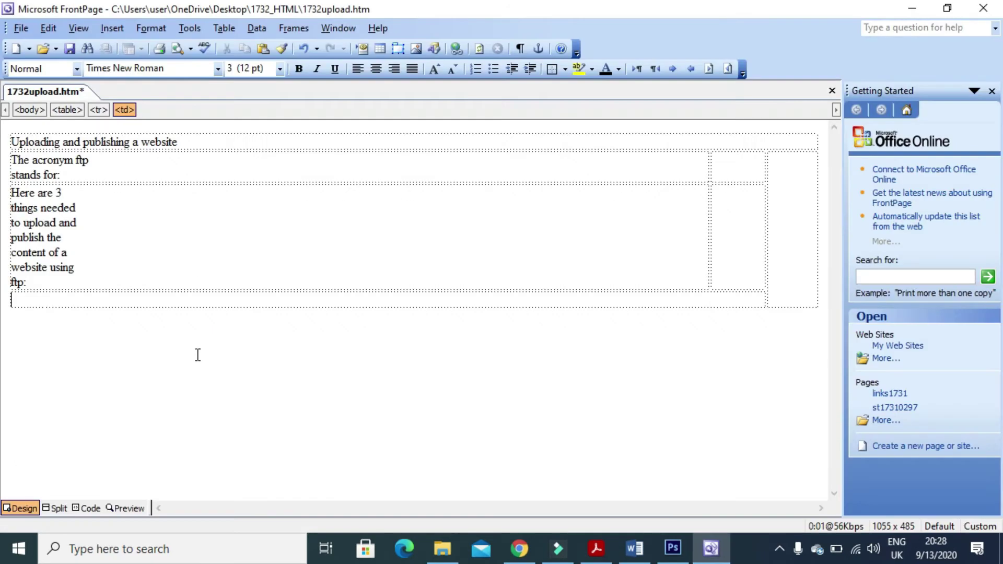
{"action": "key", "text": "ctrl+v"}
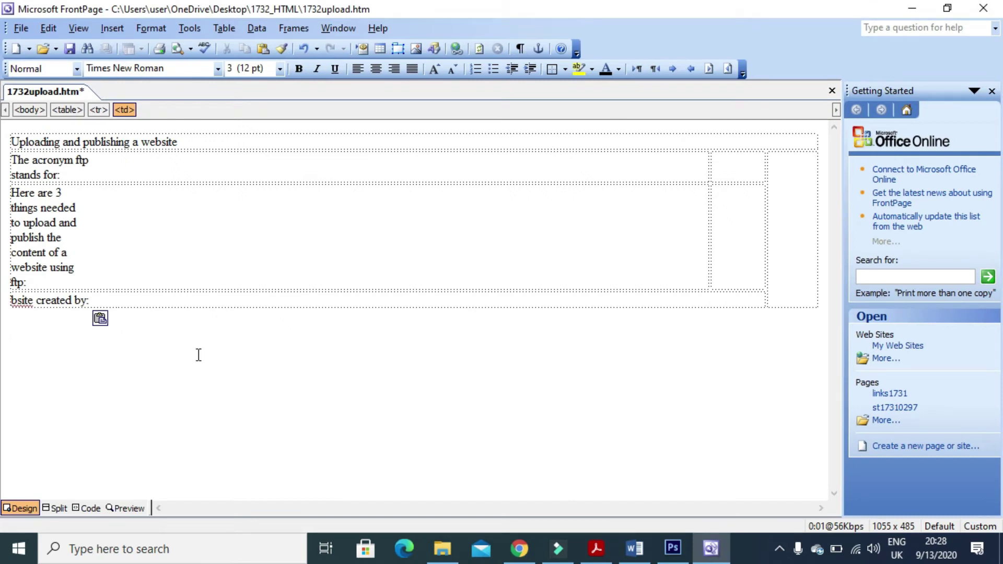
{"action": "type", "text": "Fahi"}
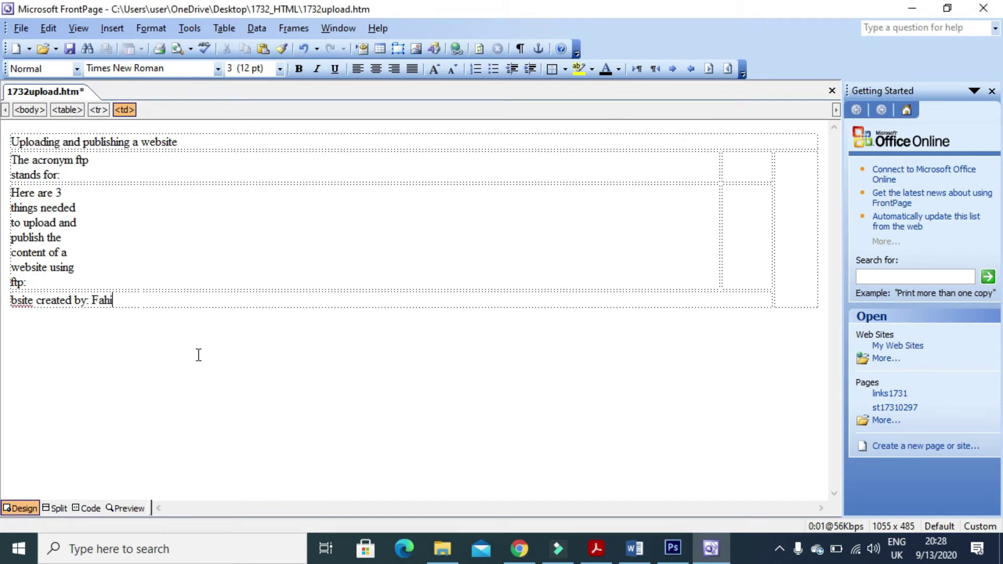
{"action": "type", "text": "m OM032 "}
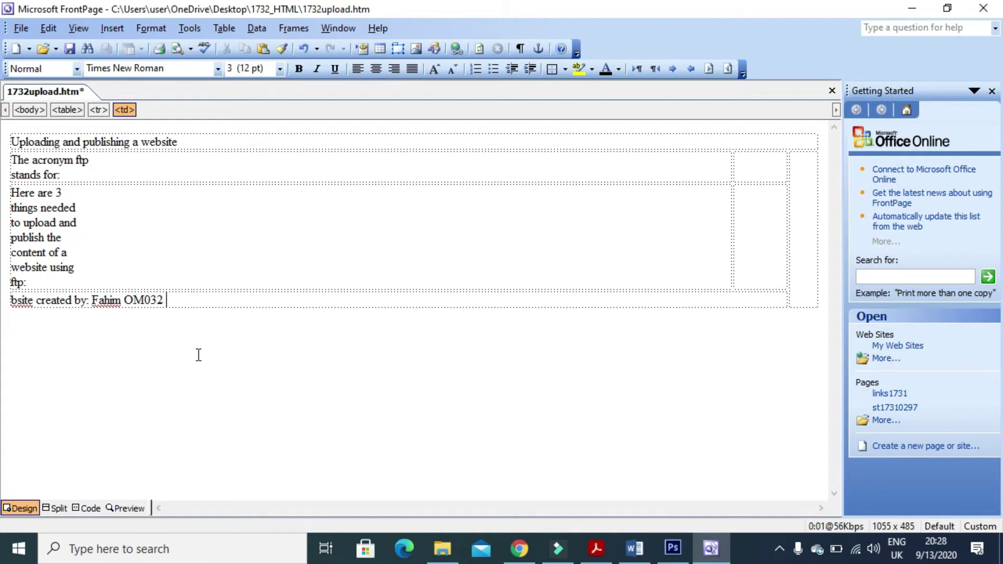
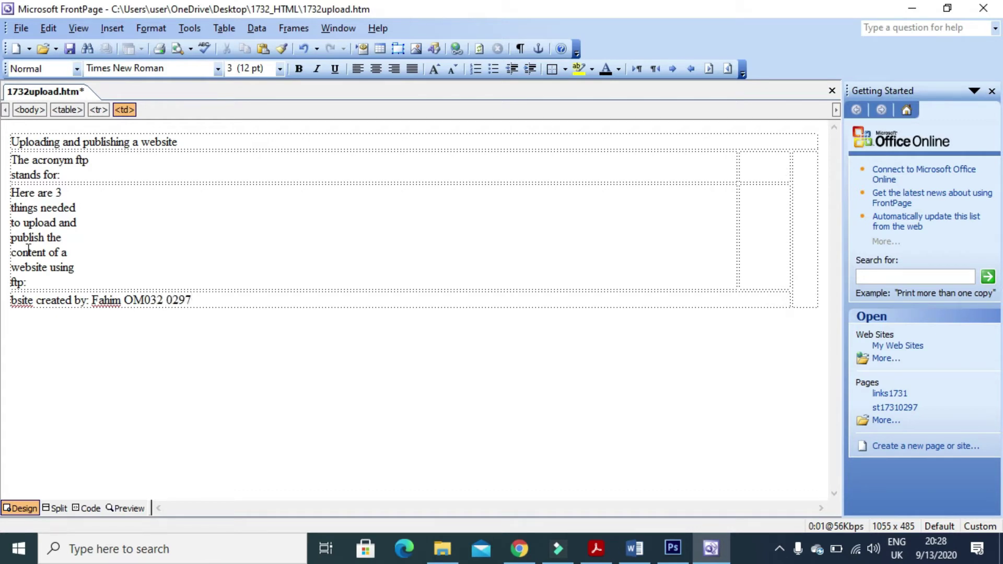
{"action": "left_click", "coordinate": [21, 300]}
{"action": "type", "text": "we"}
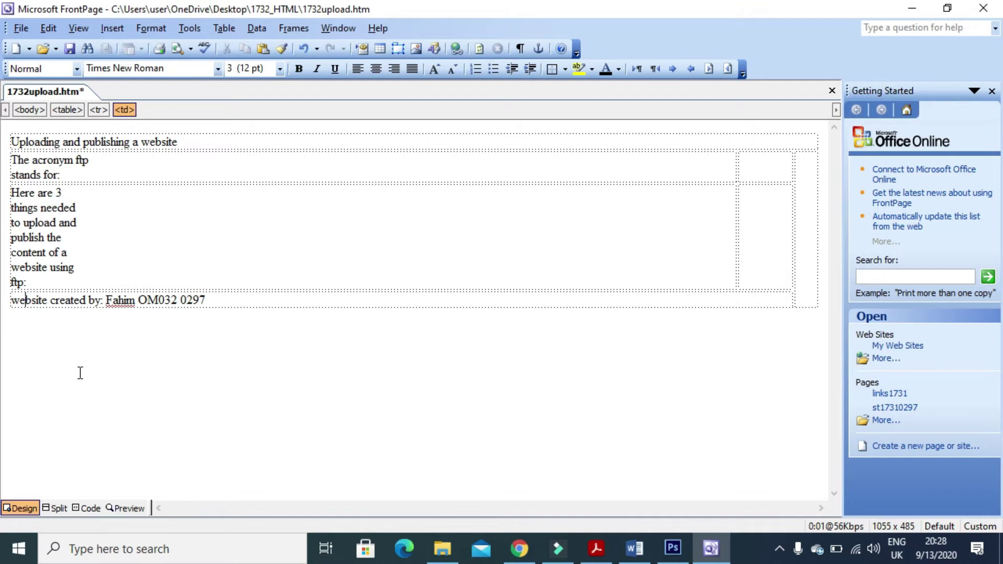
Compare against the exam paper's formatting and select the two left label cells.
{"action": "key", "text": "alt+Tab"}
{"action": "scroll", "coordinate": [492, 447], "scroll_direction": "up", "scroll_amount": 3}
{"action": "scroll", "coordinate": [491, 446], "scroll_direction": "down", "scroll_amount": 2}
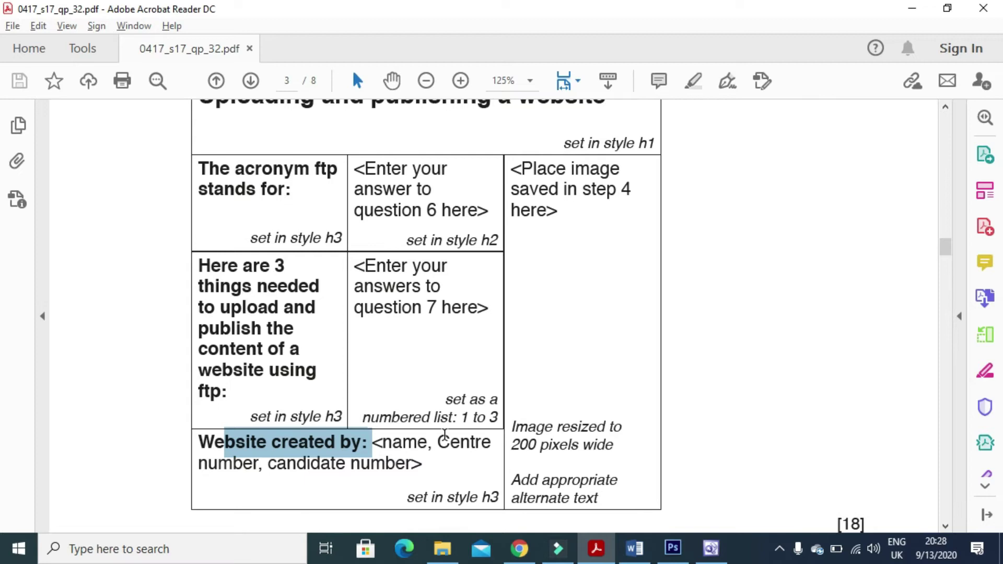
{"action": "scroll", "coordinate": [444, 435], "scroll_direction": "up", "scroll_amount": 1}
{"action": "scroll", "coordinate": [439, 427], "scroll_direction": "down", "scroll_amount": 3}
{"action": "key", "text": "alt+Tab"}
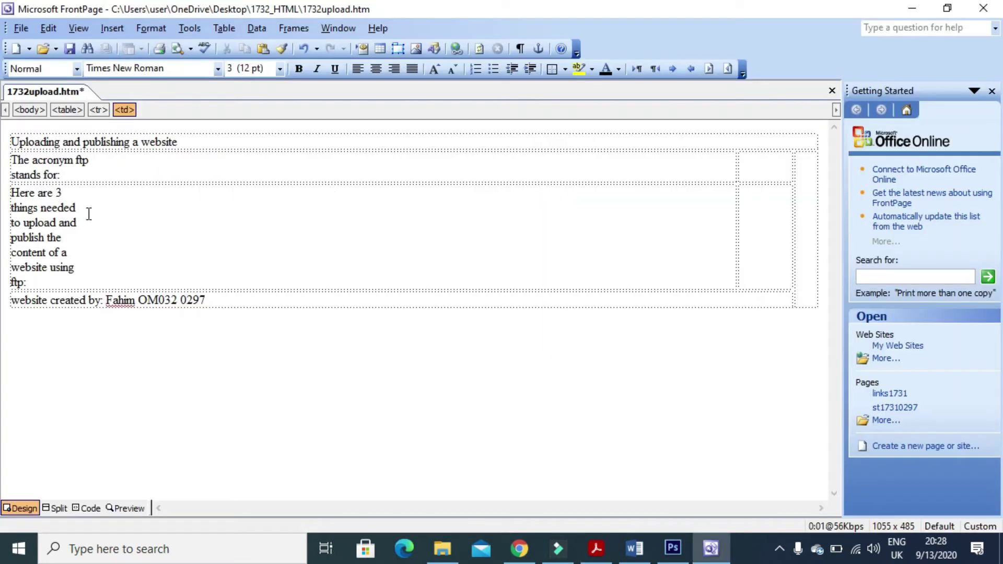
{"action": "left_click_drag", "start_coordinate": [95, 168], "coordinate": [97, 274]}
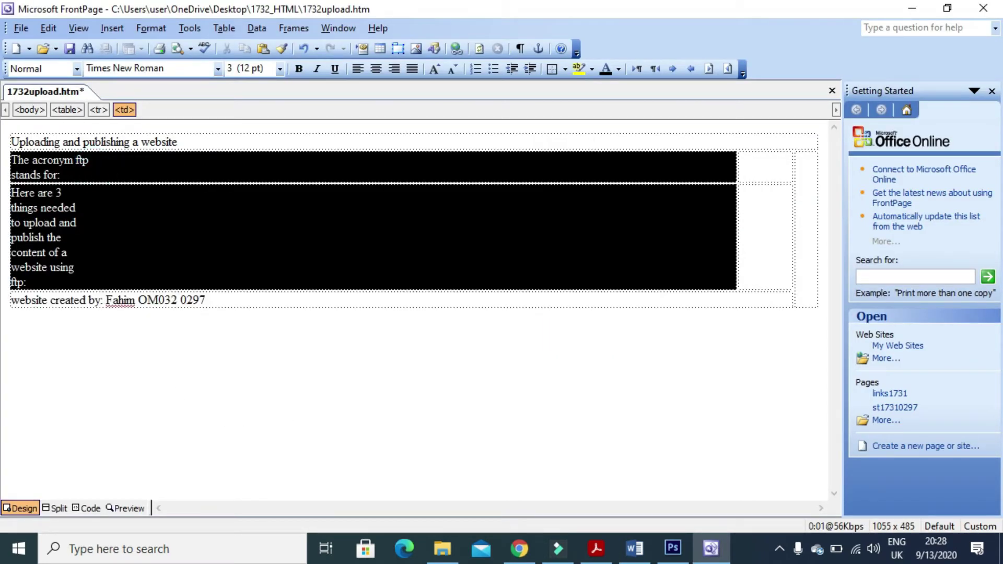
Apply Heading 3 to the two label cells and author line, and Heading 1 to the title.
{"action": "left_click", "coordinate": [76, 69]}
{"action": "left_click", "coordinate": [74, 196]}
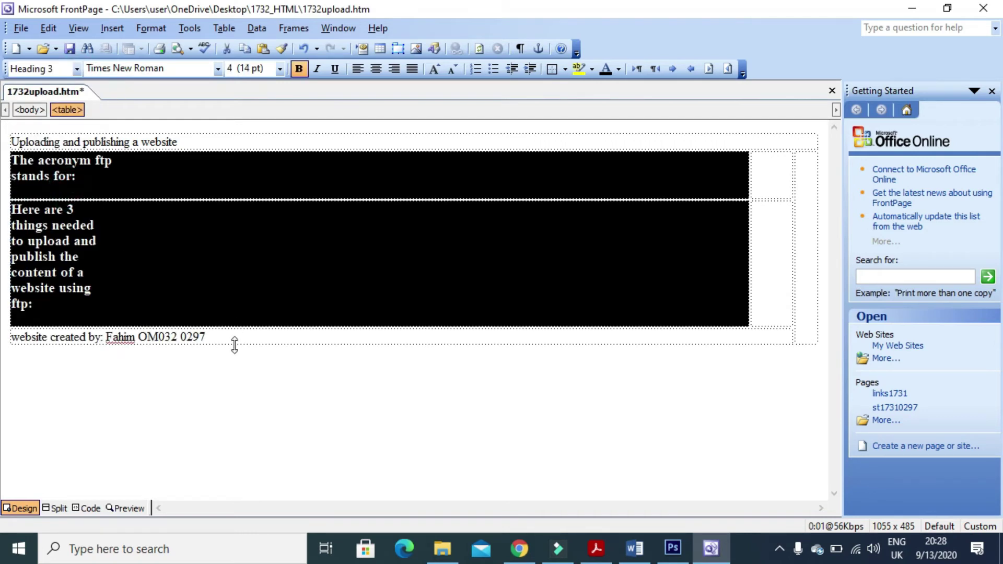
{"action": "left_click", "coordinate": [233, 339]}
{"action": "left_click", "coordinate": [76, 68]}
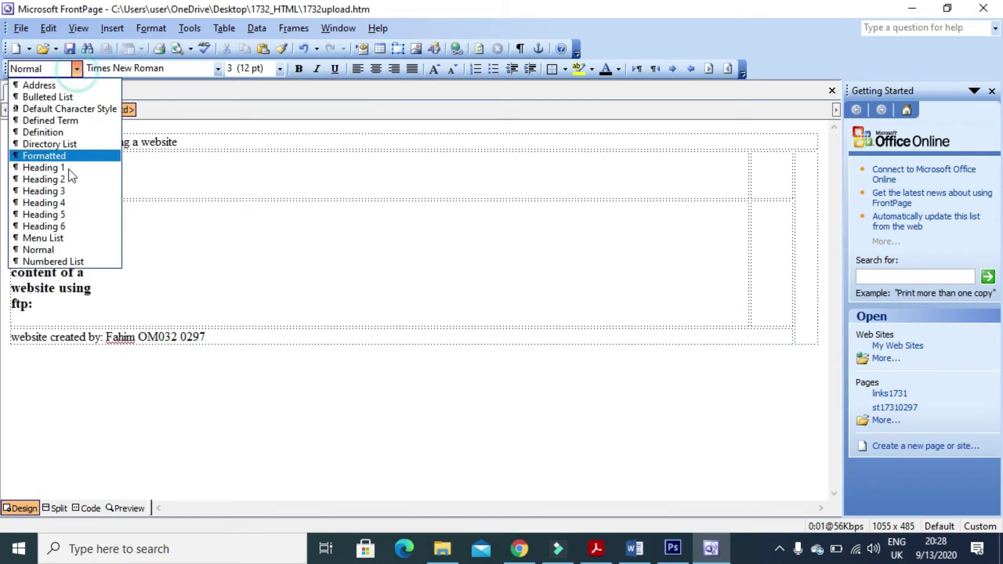
{"action": "left_click", "coordinate": [64, 190]}
{"action": "left_click", "coordinate": [187, 142]}
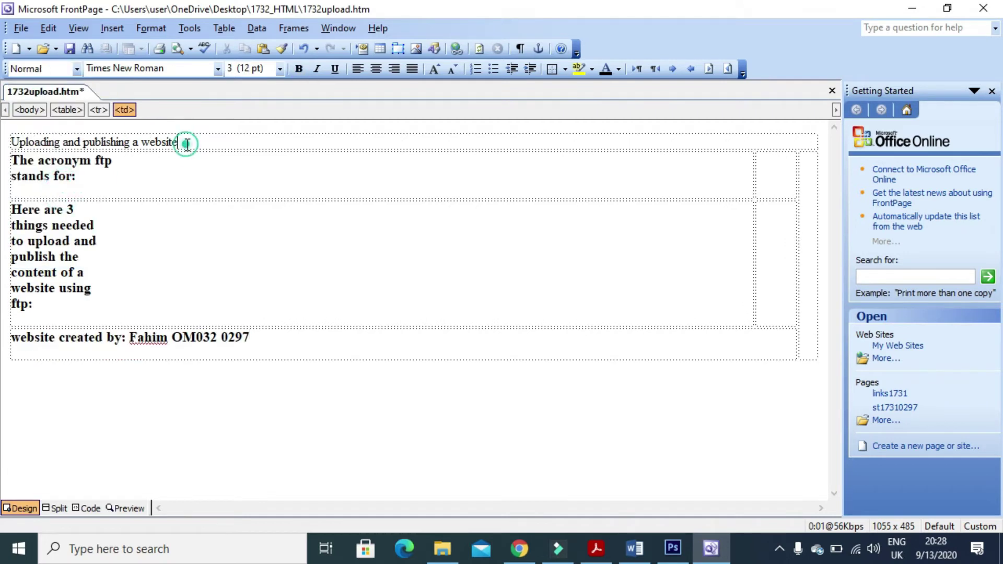
{"action": "left_click", "coordinate": [76, 68]}
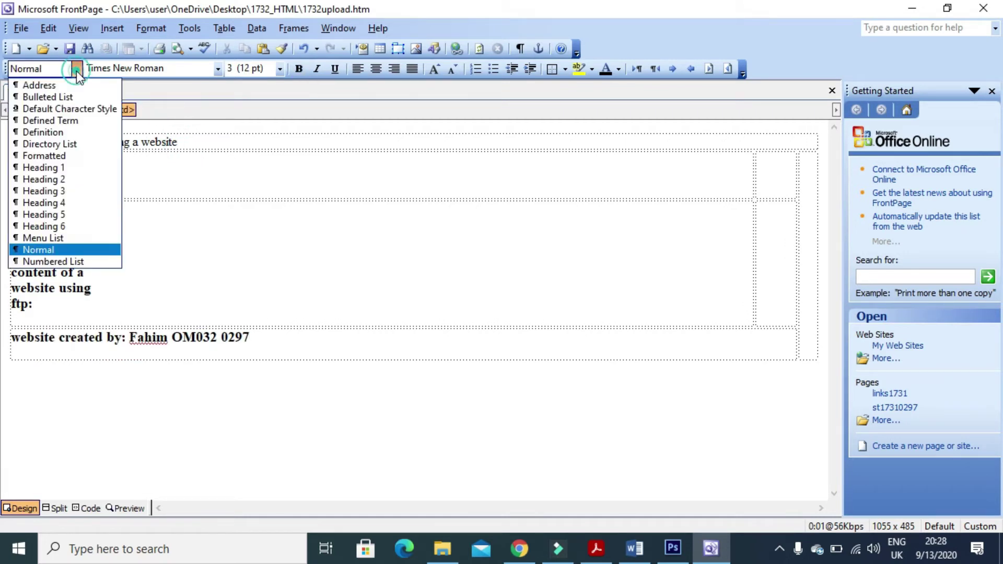
{"action": "left_click", "coordinate": [78, 156]}
Recheck the exam paper and select the full title text in the top cell.
{"action": "key", "text": "alt+Tab"}
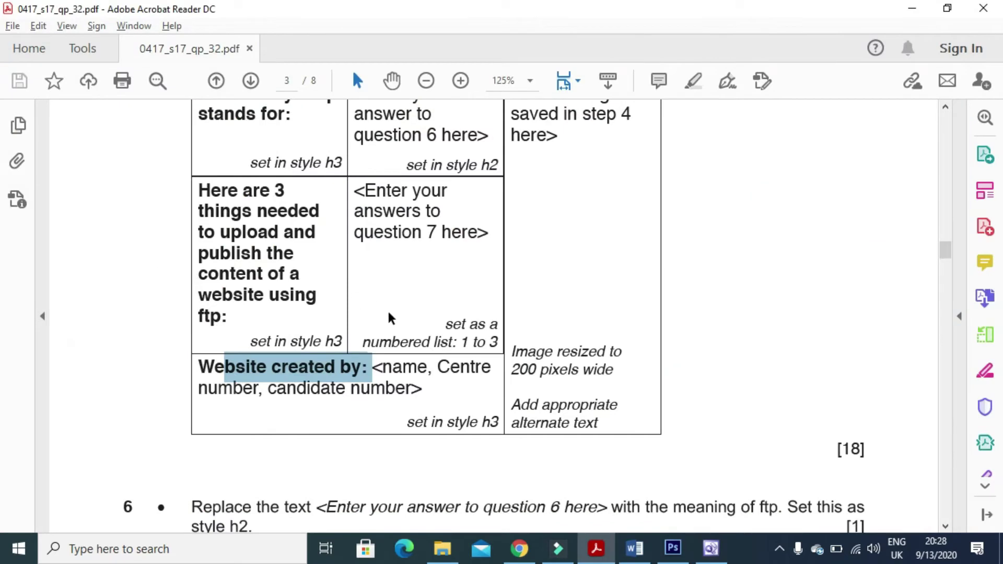
{"action": "scroll", "coordinate": [387, 311], "scroll_direction": "up", "scroll_amount": 3}
{"action": "scroll", "coordinate": [387, 311], "scroll_direction": "down", "scroll_amount": 2}
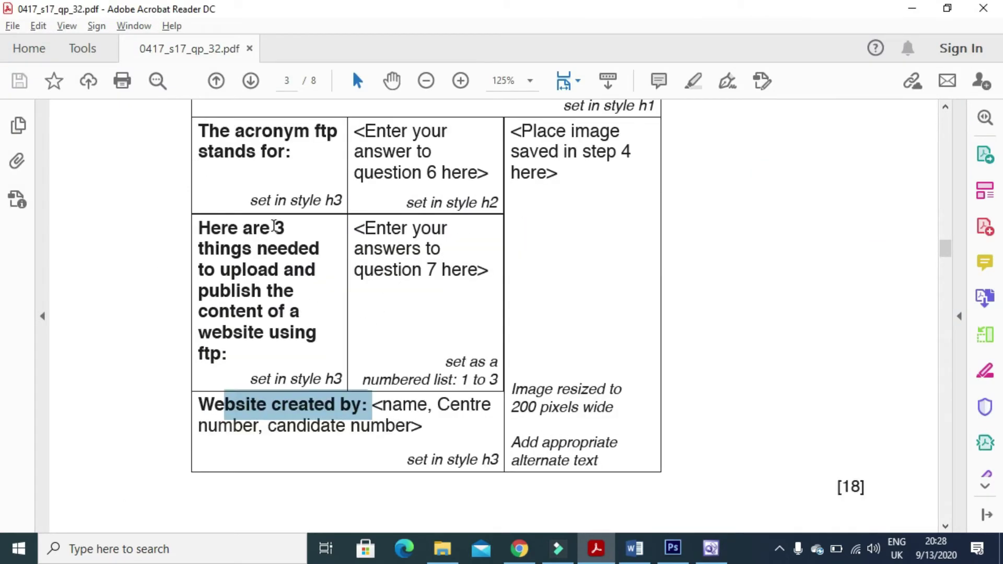
{"action": "key", "text": "alt+Tab"}
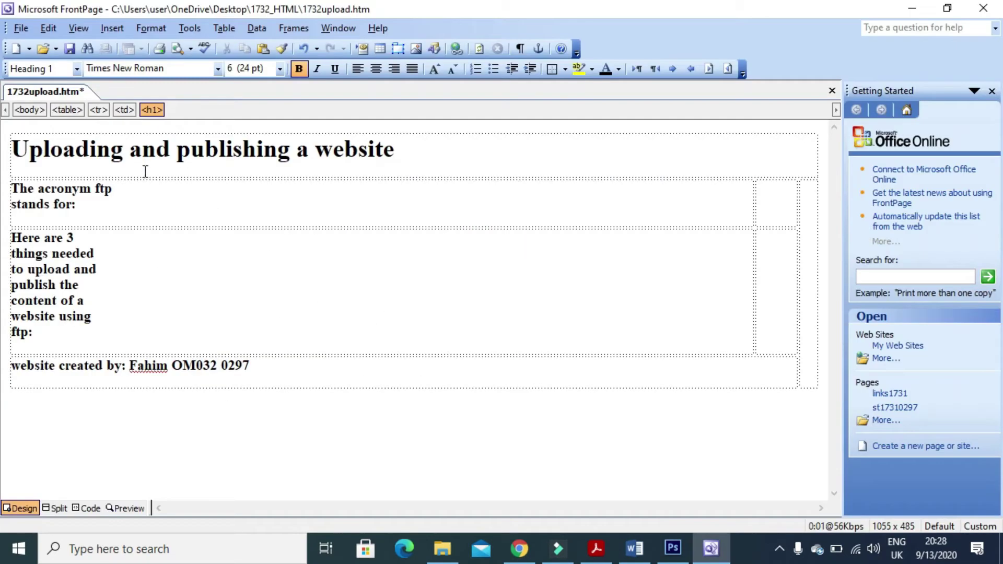
{"action": "left_click", "coordinate": [405, 150]}
{"action": "key", "text": "ctrl+a"}
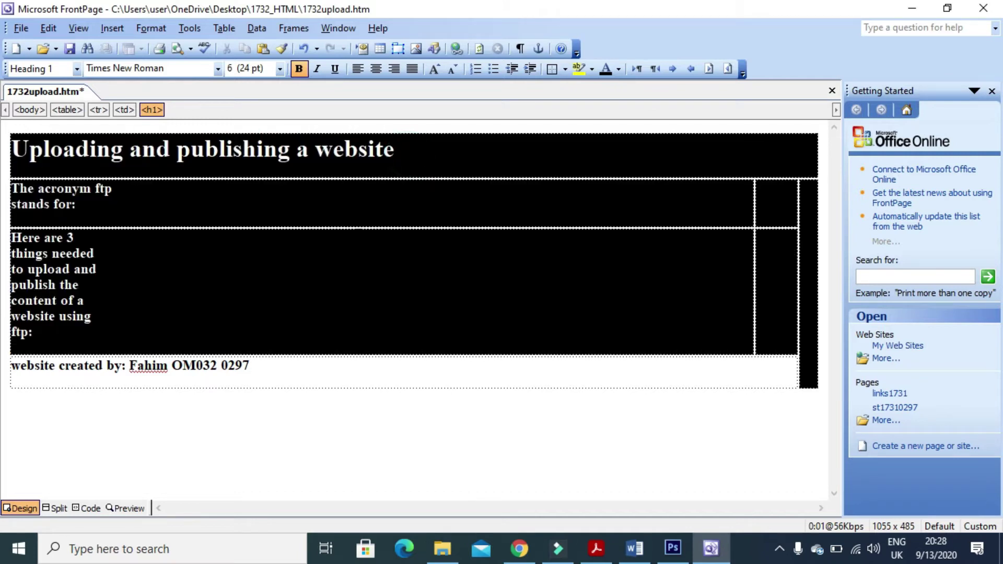
{"action": "left_click", "coordinate": [375, 260]}
{"action": "left_click", "coordinate": [390, 153]}
{"action": "key", "text": "ctrl+shift+Left"}
{"action": "key", "text": "ctrl+shift+Left"}
{"action": "key", "text": "ctrl+shift+Left"}
{"action": "key", "text": "ctrl+shift+Left"}
{"action": "key", "text": "ctrl+shift+Left"}
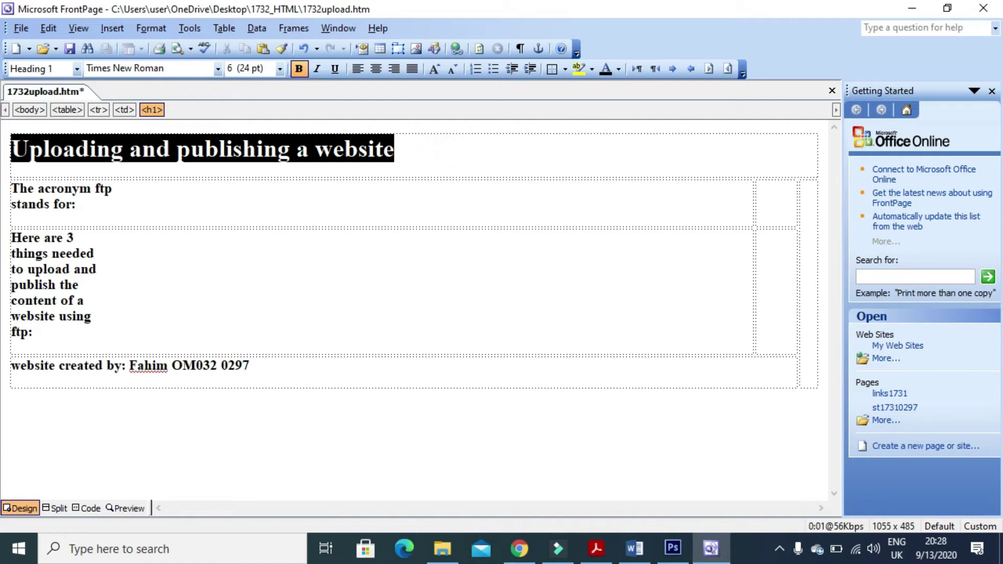
{"action": "left_click", "coordinate": [78, 205]}
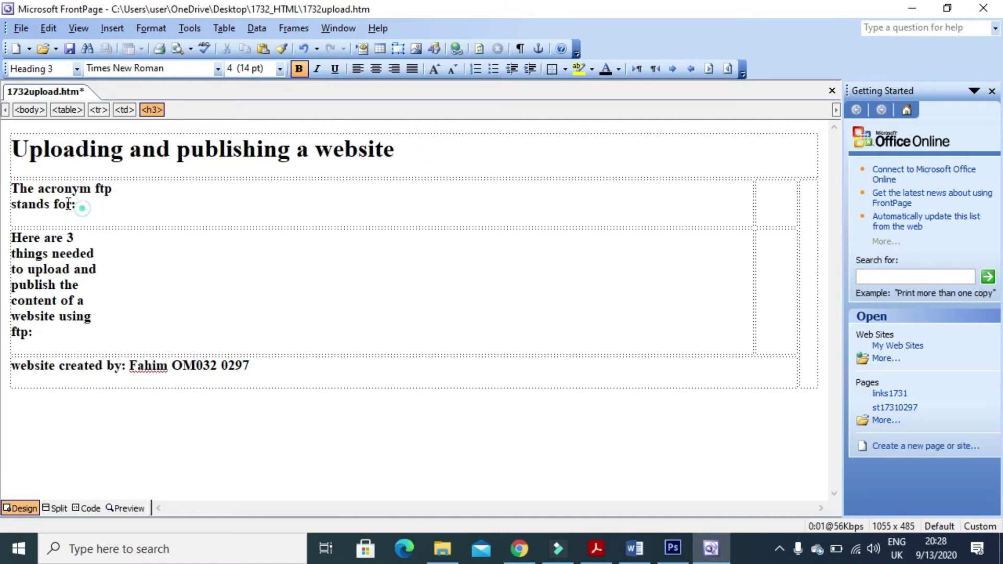
{"action": "left_click_drag", "start_coordinate": [406, 151], "coordinate": [29, 150]}
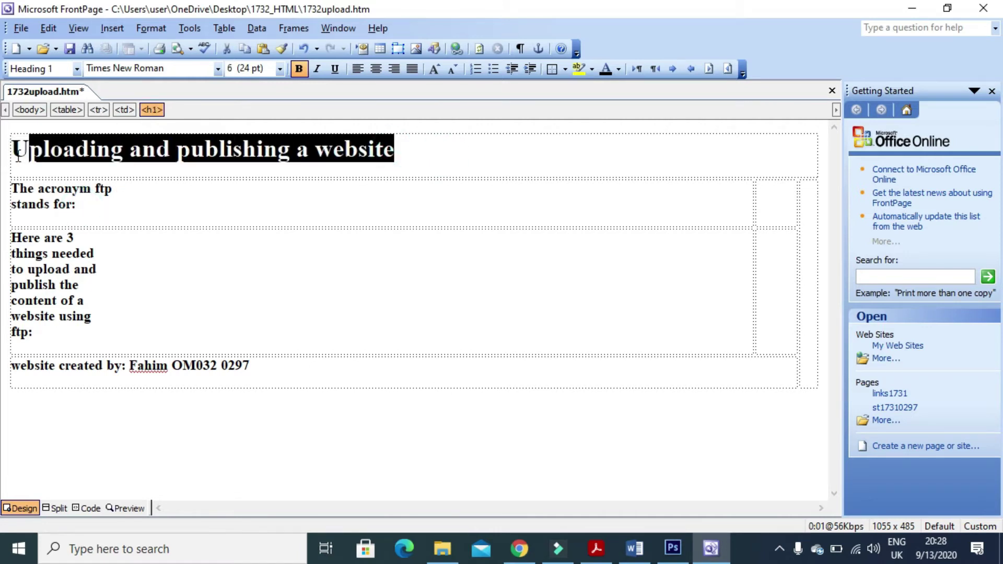
Set the title, including its first letter U, in Arial.
{"action": "left_click", "coordinate": [217, 69]}
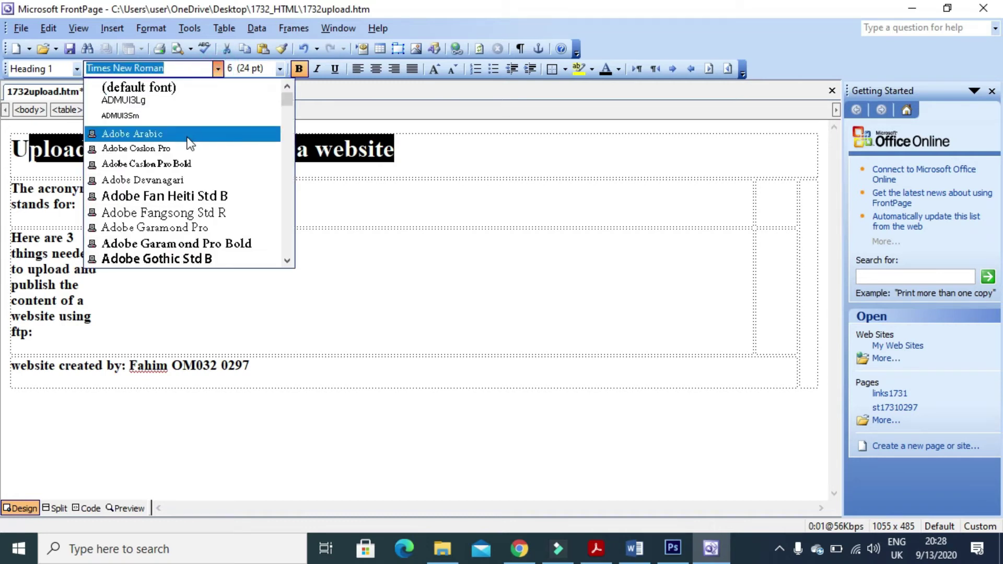
{"action": "type", "text": "Arabic Typesetting"}
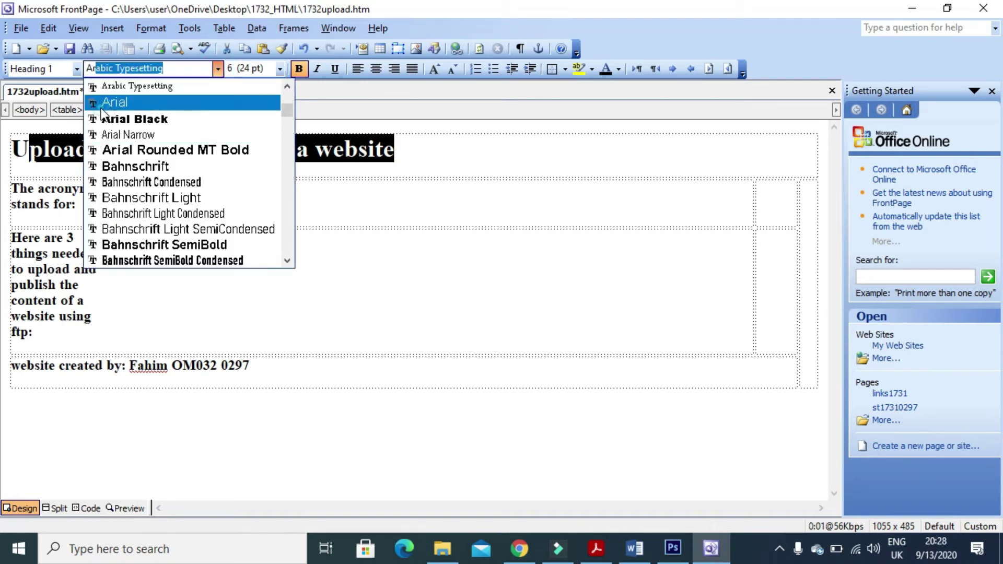
{"action": "left_click", "coordinate": [102, 103]}
{"action": "left_click", "coordinate": [176, 268]}
{"action": "left_click_drag", "start_coordinate": [37, 158], "coordinate": [19, 152]}
{"action": "left_click", "coordinate": [217, 70]}
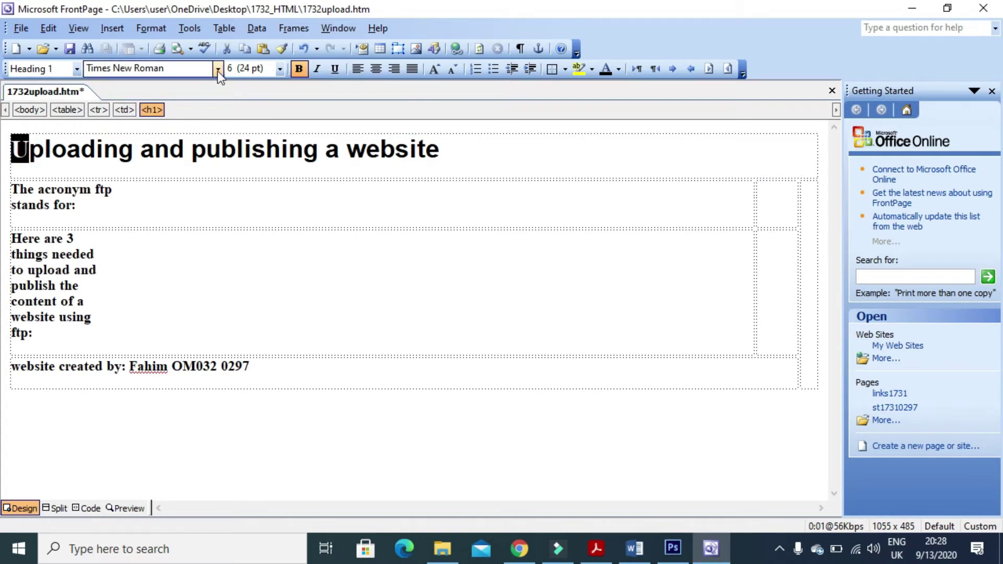
{"action": "type", "text": "Arabic Typesetting"}
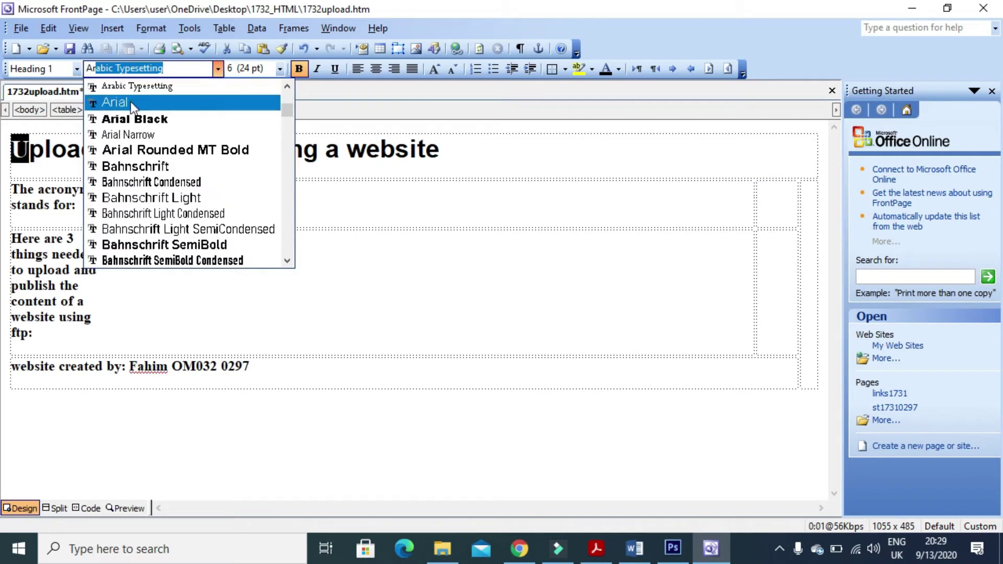
{"action": "left_click", "coordinate": [131, 102]}
Set both left-hand label cells and the 'website created by' line in Arial.
{"action": "left_click", "coordinate": [105, 242]}
{"action": "left_click_drag", "start_coordinate": [62, 342], "coordinate": [52, 203]}
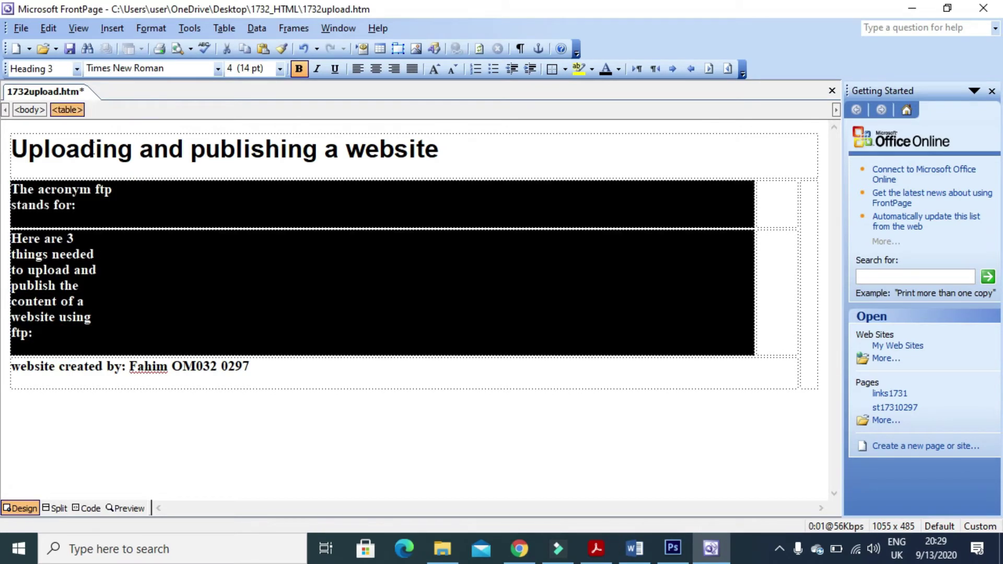
{"action": "left_click", "coordinate": [218, 73]}
{"action": "type", "text": "Arabic Typesetting"}
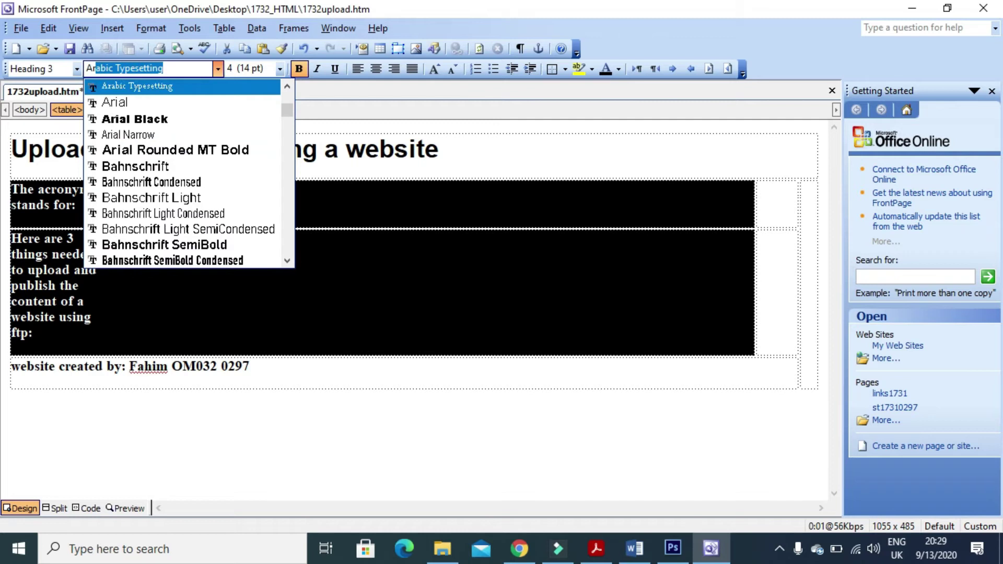
{"action": "left_click", "coordinate": [118, 103]}
{"action": "left_click", "coordinate": [130, 285]}
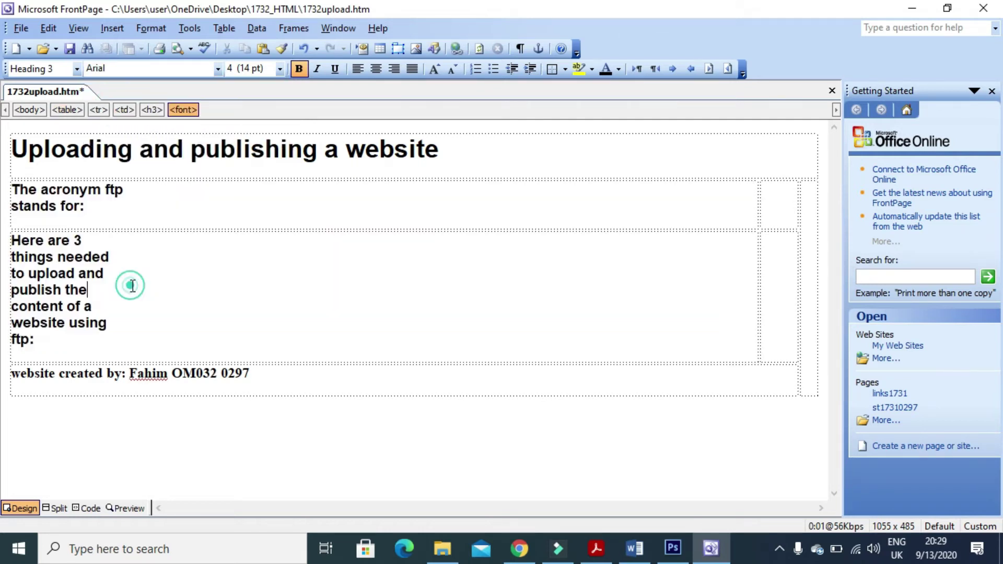
{"action": "left_click_drag", "start_coordinate": [249, 374], "coordinate": [17, 372]}
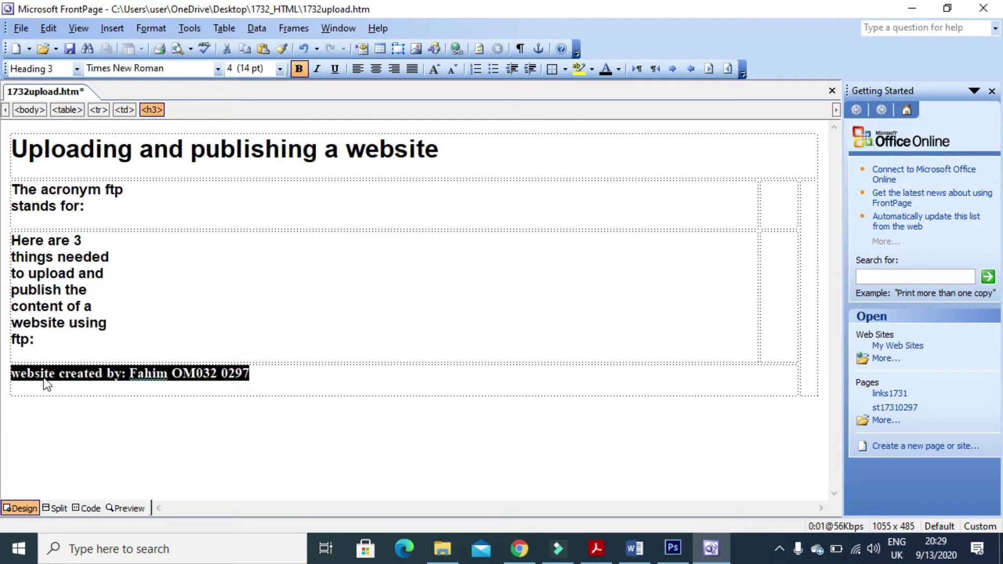
{"action": "left_click", "coordinate": [218, 69]}
{"action": "type", "text": "A"}
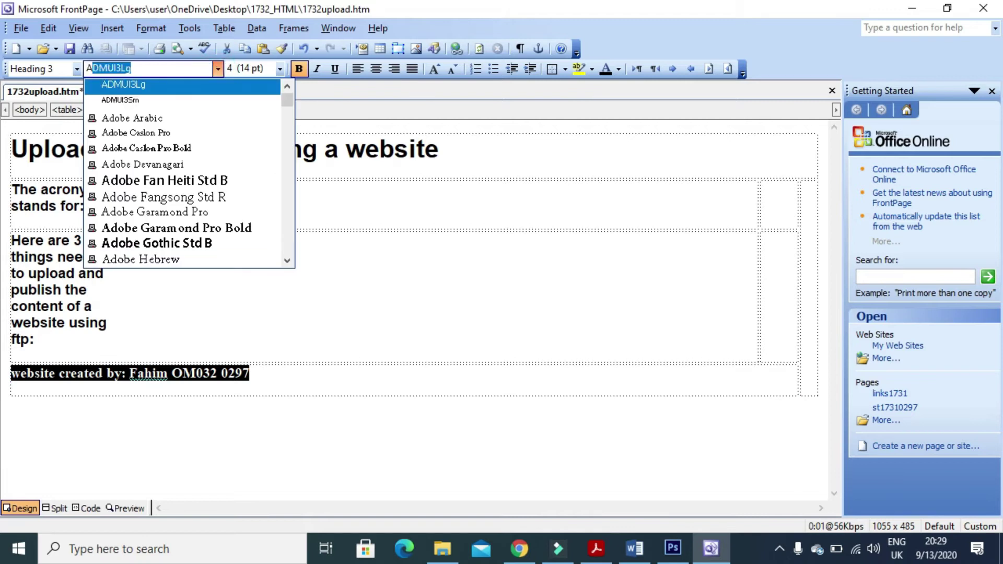
{"action": "type", "text": "ri"}
{"action": "left_click", "coordinate": [142, 102]}
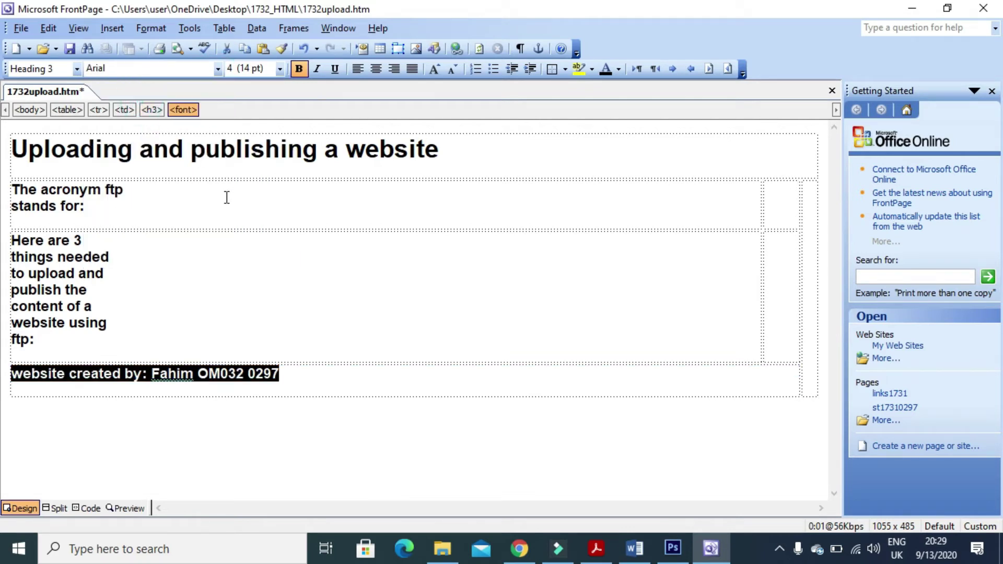
{"action": "key", "text": "alt+Tab"}
{"action": "scroll", "coordinate": [460, 306], "scroll_direction": "up", "scroll_amount": 3}
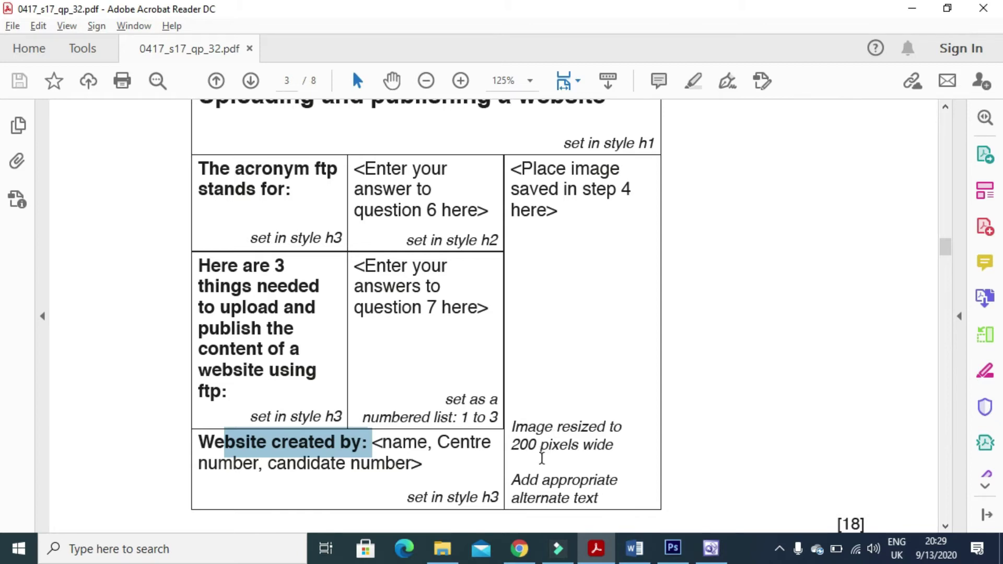
{"action": "key", "text": "alt+Tab"}
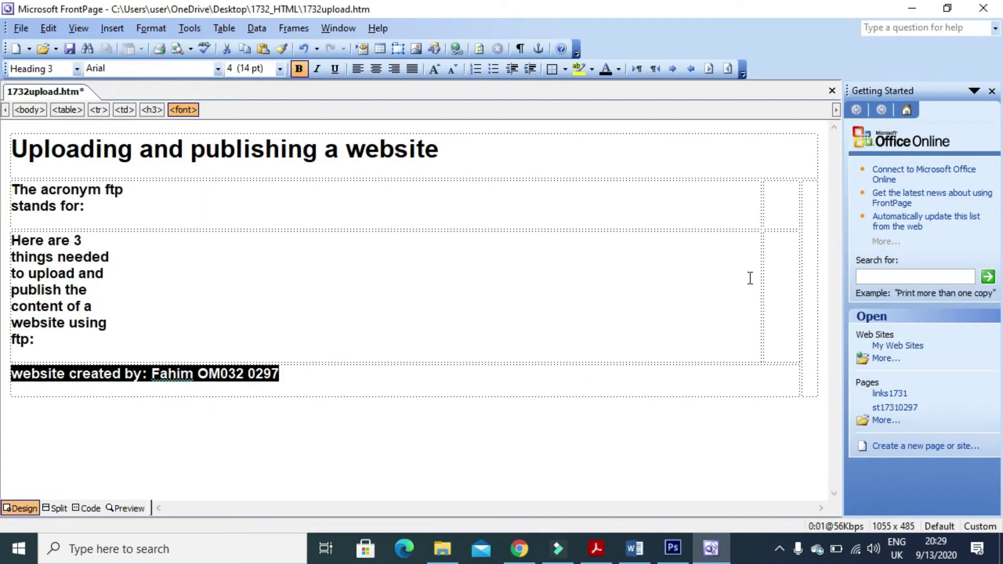
Insert the 1732img picture from the desktop's 1732_HTML folder into the empty right-hand cell.
{"action": "left_click", "coordinate": [809, 257]}
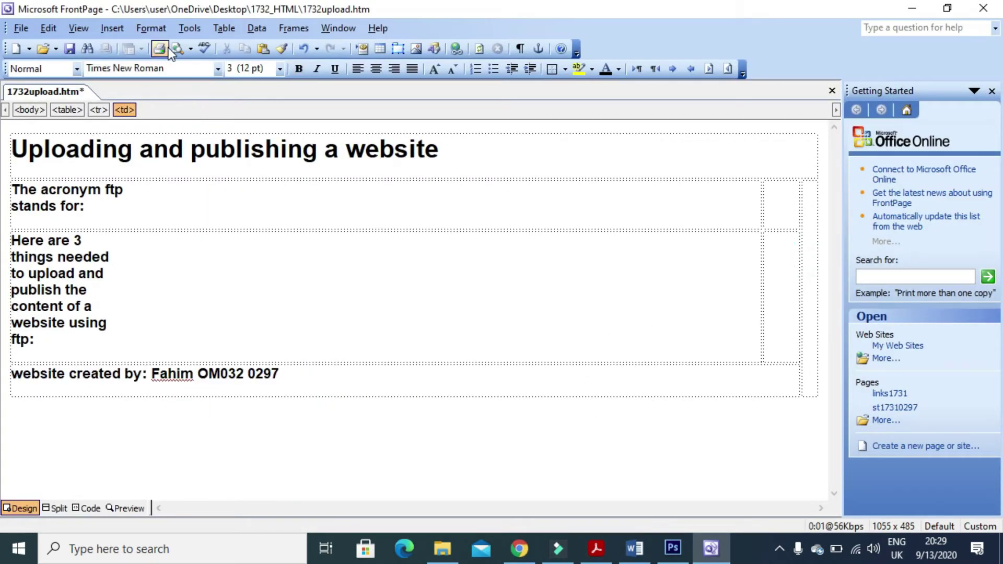
{"action": "left_click", "coordinate": [111, 28]}
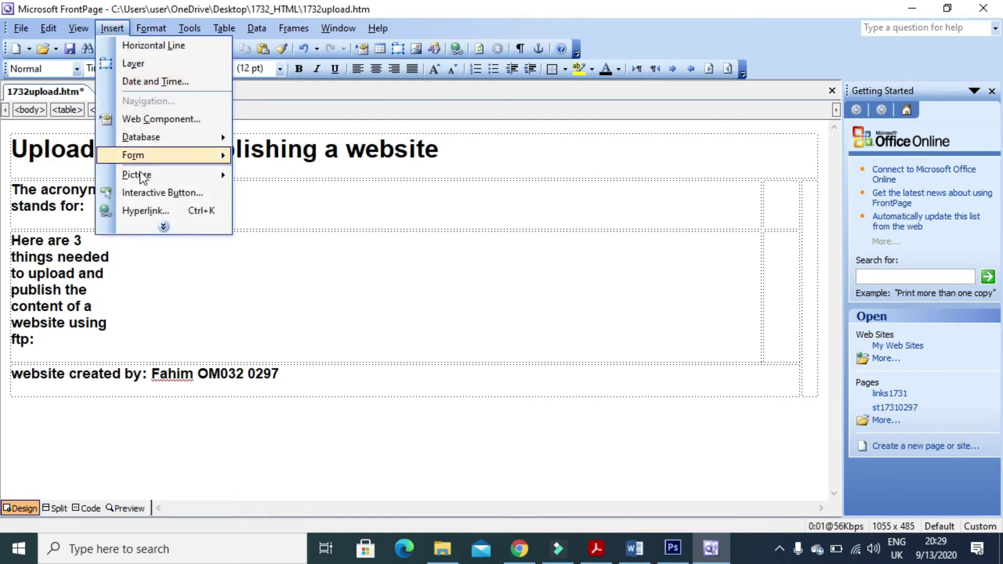
{"action": "mouse_move", "coordinate": [170, 174]}
{"action": "left_click", "coordinate": [258, 191]}
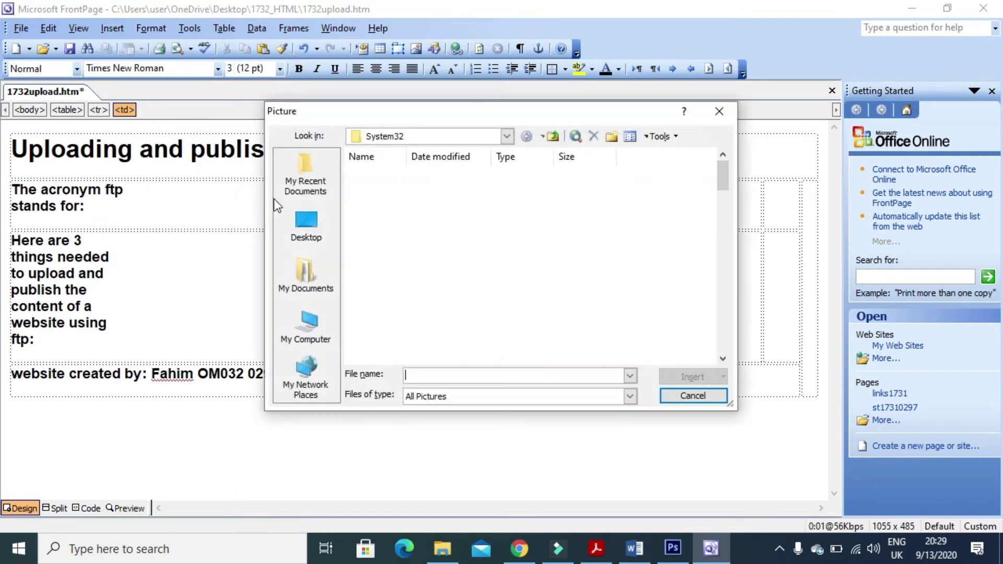
{"action": "left_click", "coordinate": [305, 220]}
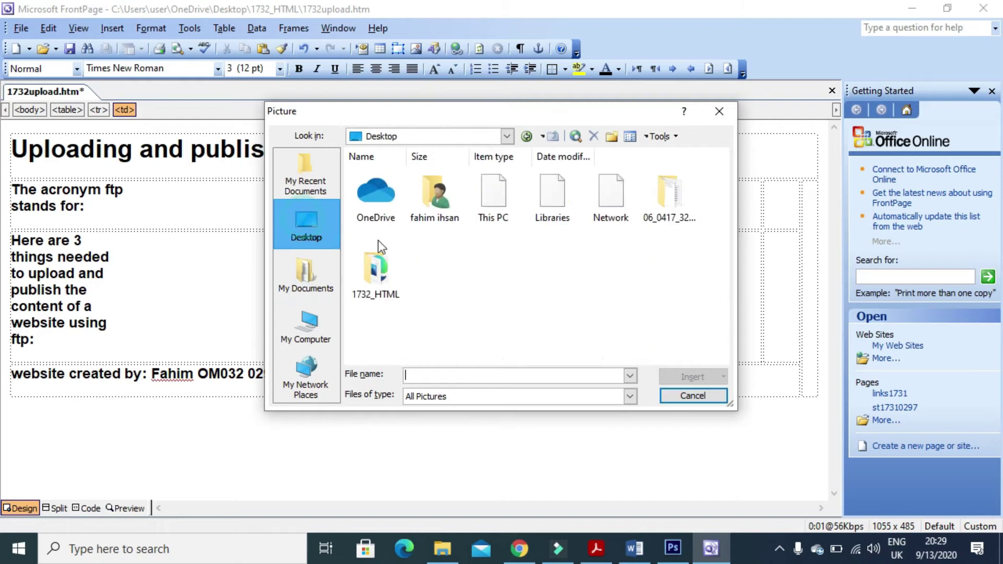
{"action": "double_click", "coordinate": [370, 269]}
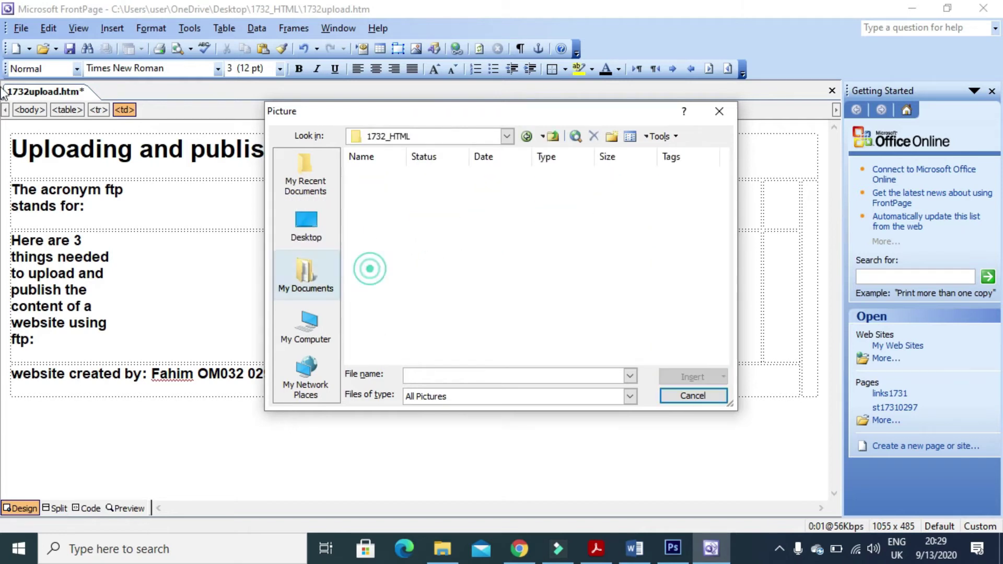
{"action": "left_click", "coordinate": [375, 194]}
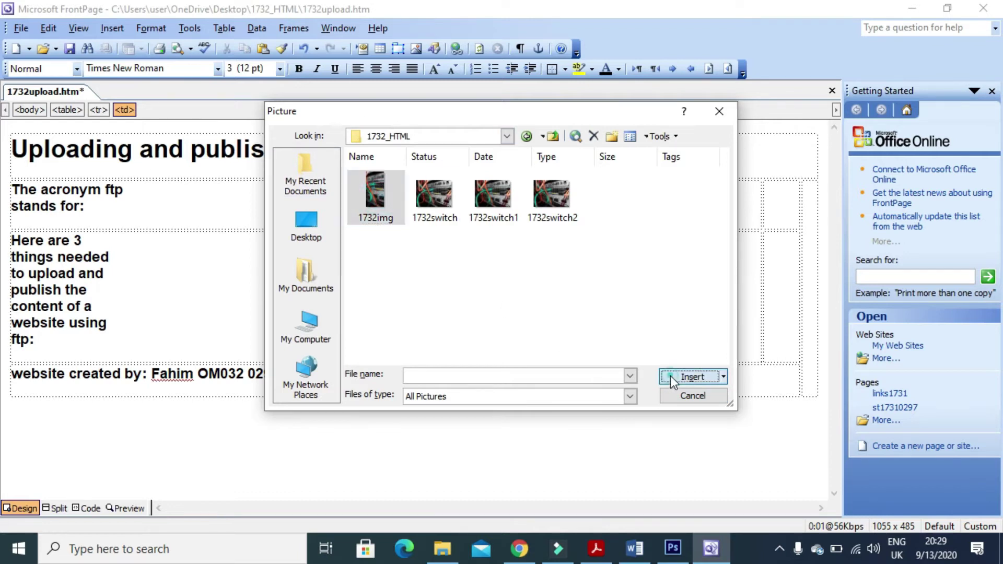
{"action": "left_click", "coordinate": [670, 376]}
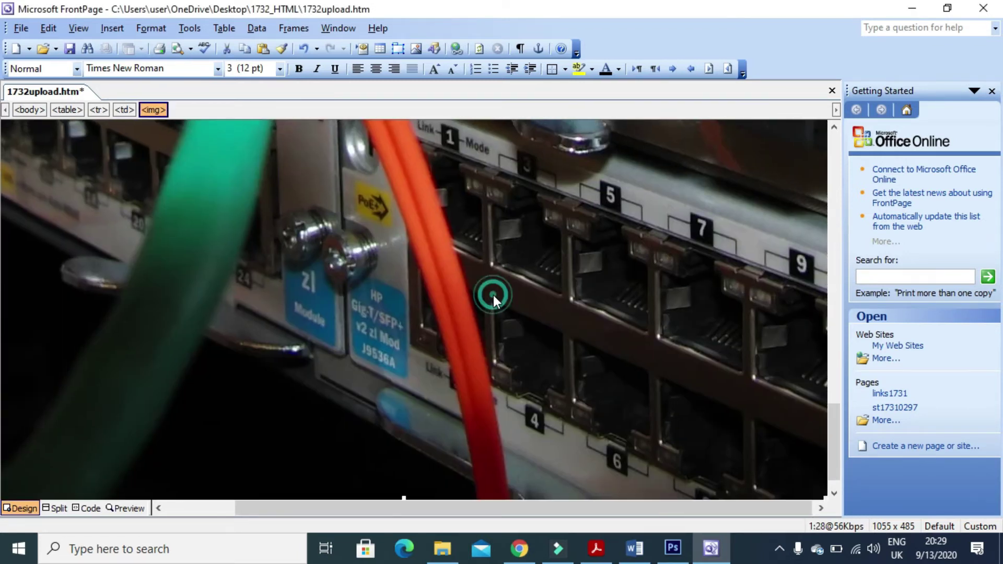
Resize the inserted picture to a width of 200 pixels in Picture Properties.
{"action": "right_click", "coordinate": [495, 298]}
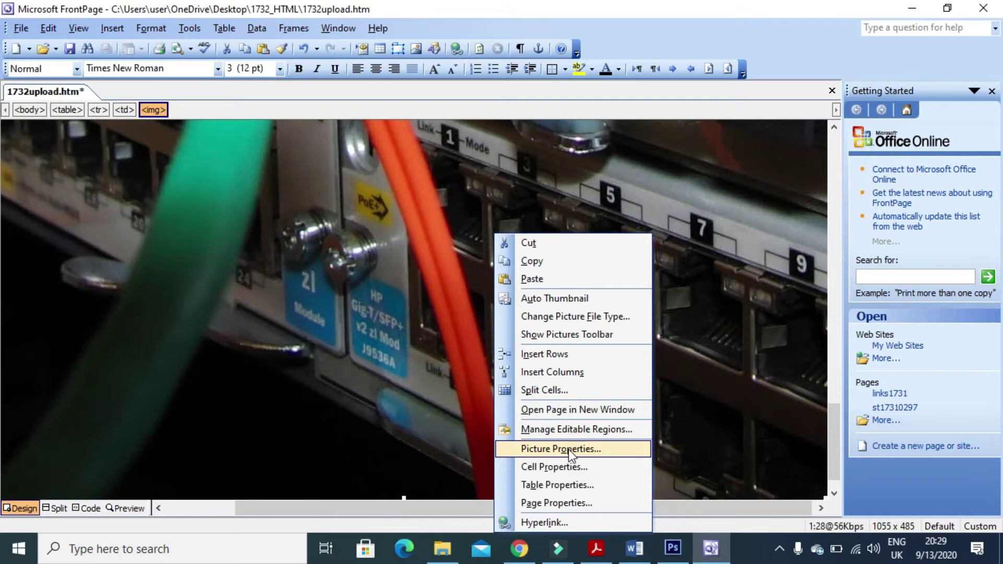
{"action": "left_click", "coordinate": [568, 448]}
{"action": "double_click", "coordinate": [502, 306]}
{"action": "type", "text": "200"}
{"action": "left_click", "coordinate": [564, 411]}
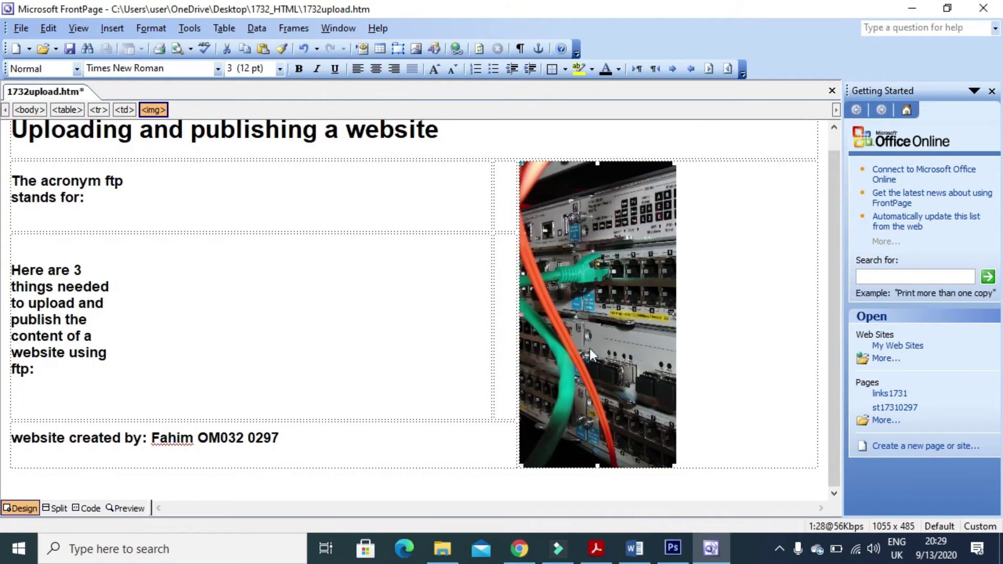
Check the exam paper's requirement to add alternate text, then return to FrontPage.
{"action": "key", "text": "alt+Tab"}
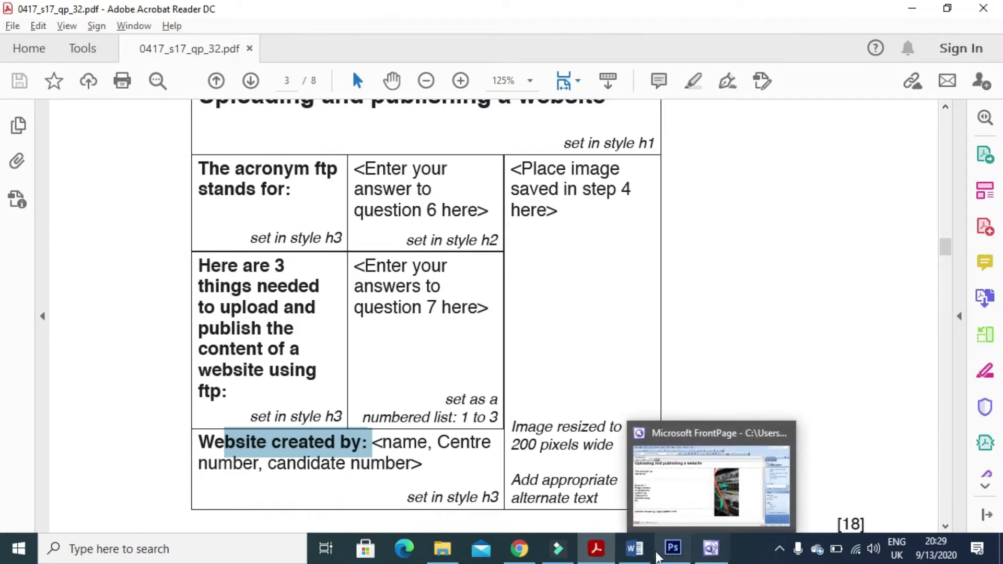
{"action": "left_click", "coordinate": [710, 548]}
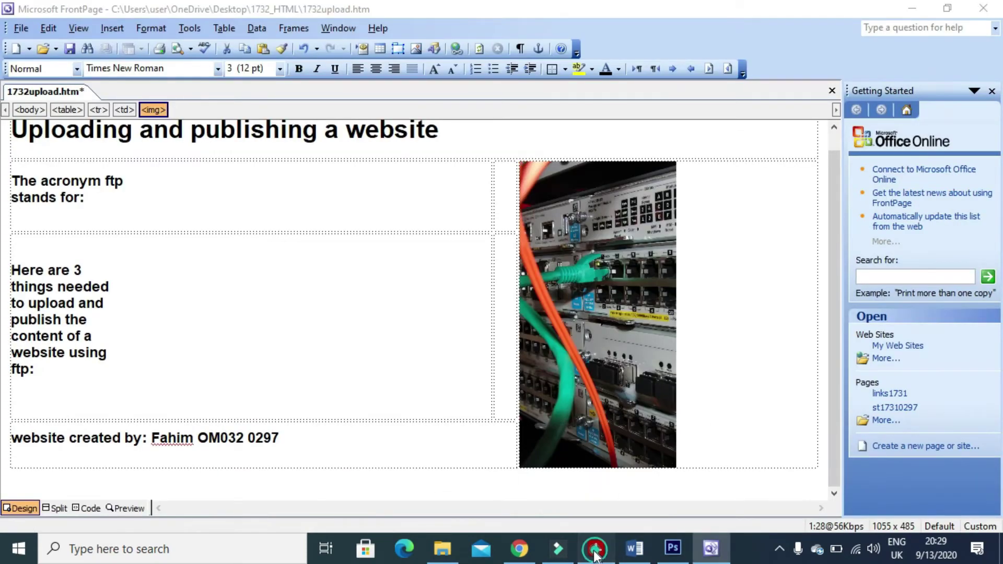
{"action": "left_click", "coordinate": [596, 549]}
{"action": "left_click_drag", "start_coordinate": [511, 478], "coordinate": [606, 500]}
{"action": "key", "text": "alt+Tab"}
Begin typing the picture's alternative text on the General tab of Picture Properties.
{"action": "right_click", "coordinate": [575, 349]}
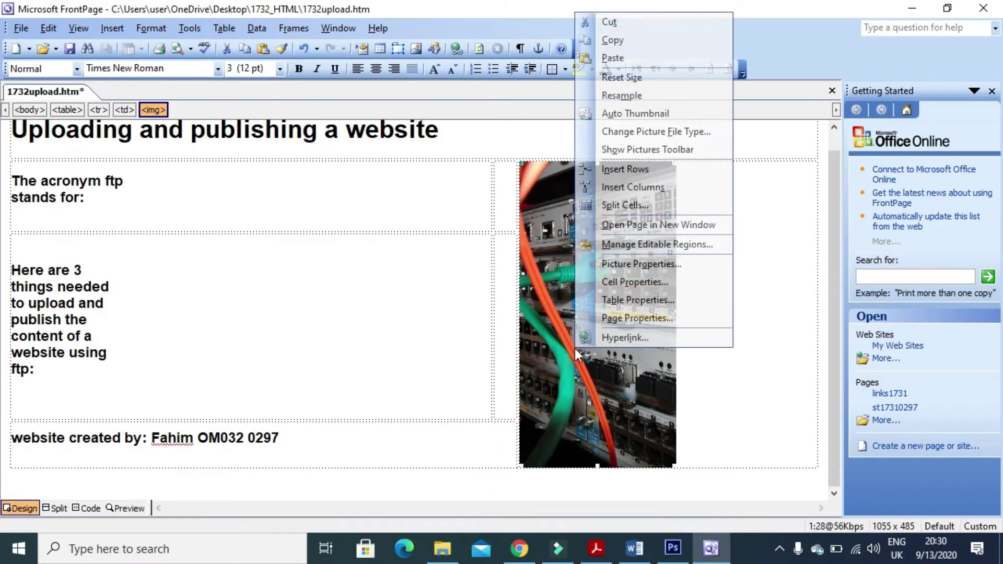
{"action": "left_click", "coordinate": [644, 264]}
{"action": "left_click", "coordinate": [421, 140]}
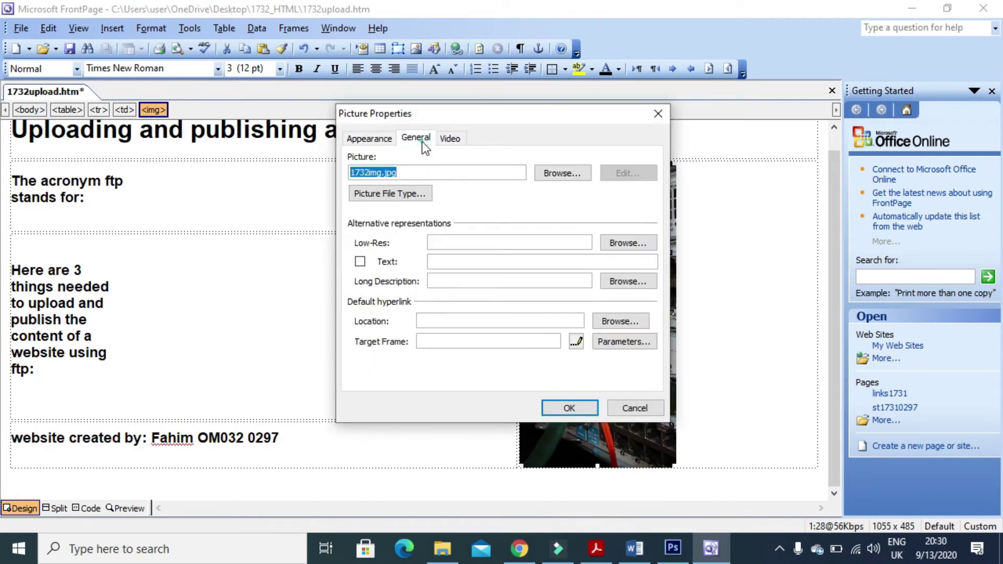
{"action": "left_click", "coordinate": [468, 264]}
{"action": "type", "text": "a picture of a swtich"}
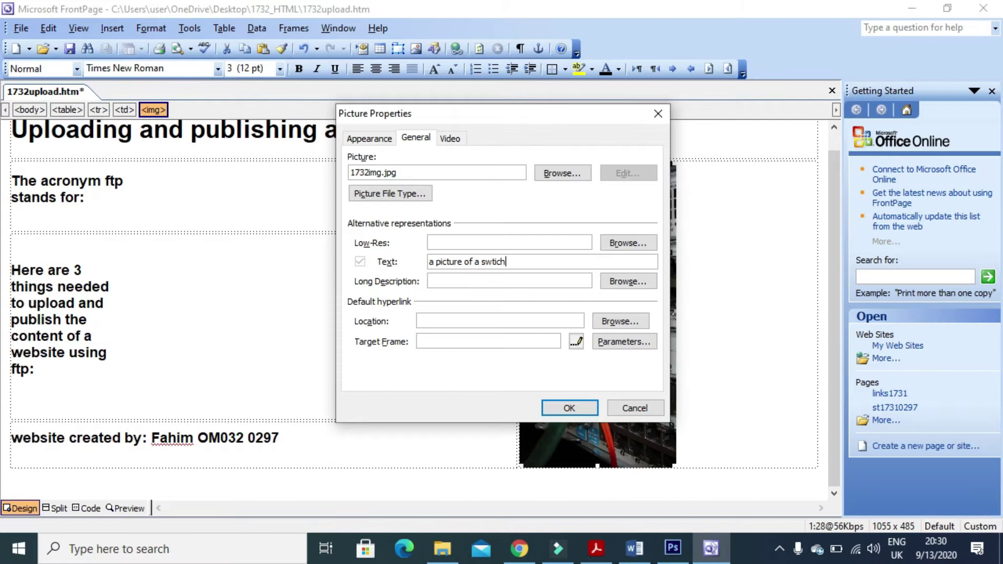
Recheck the exam paper's alt-text wording, then erase the misspelled end of the picture's alternate text.
{"action": "key", "text": "alt+Tab"}
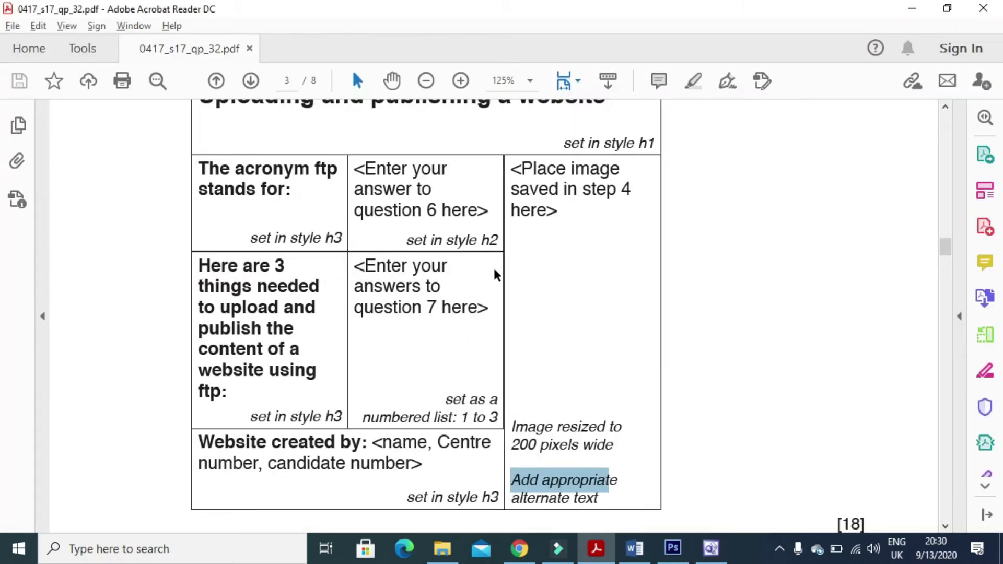
{"action": "scroll", "coordinate": [399, 354], "scroll_direction": "up", "scroll_amount": 6}
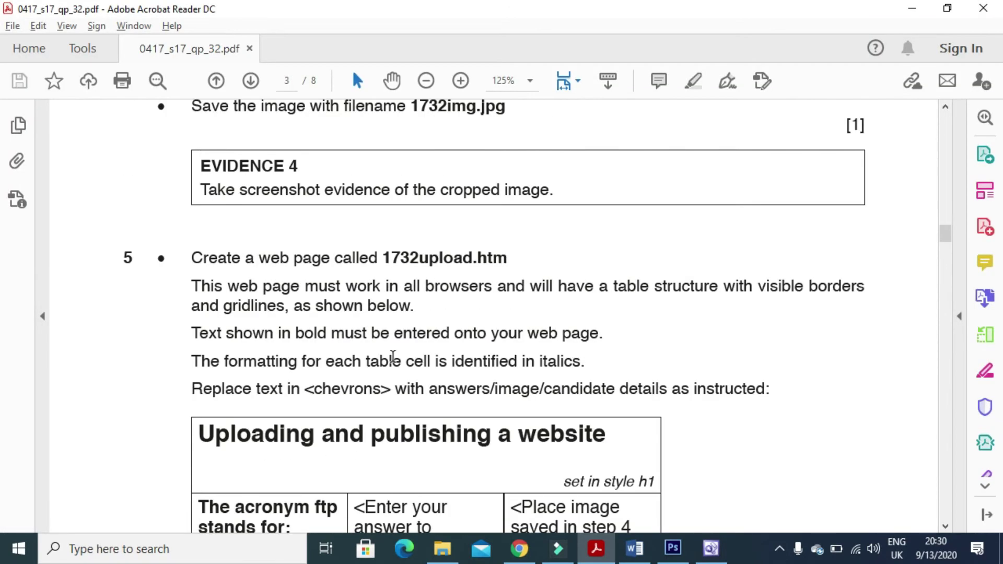
{"action": "scroll", "coordinate": [393, 355], "scroll_direction": "up", "scroll_amount": 3}
{"action": "scroll", "coordinate": [393, 355], "scroll_direction": "up", "scroll_amount": 13}
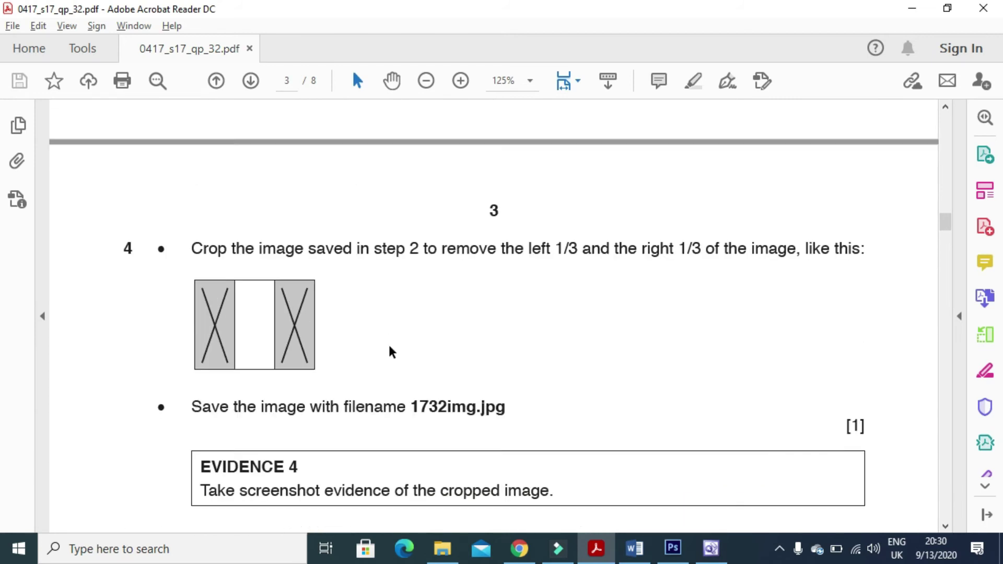
{"action": "scroll", "coordinate": [392, 351], "scroll_direction": "up", "scroll_amount": 11}
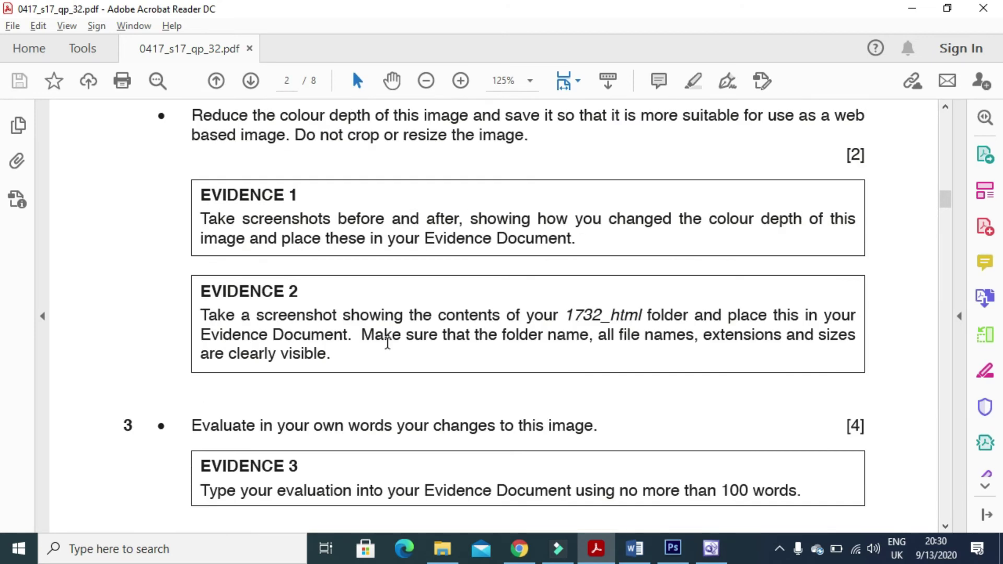
{"action": "scroll", "coordinate": [387, 342], "scroll_direction": "up", "scroll_amount": 1}
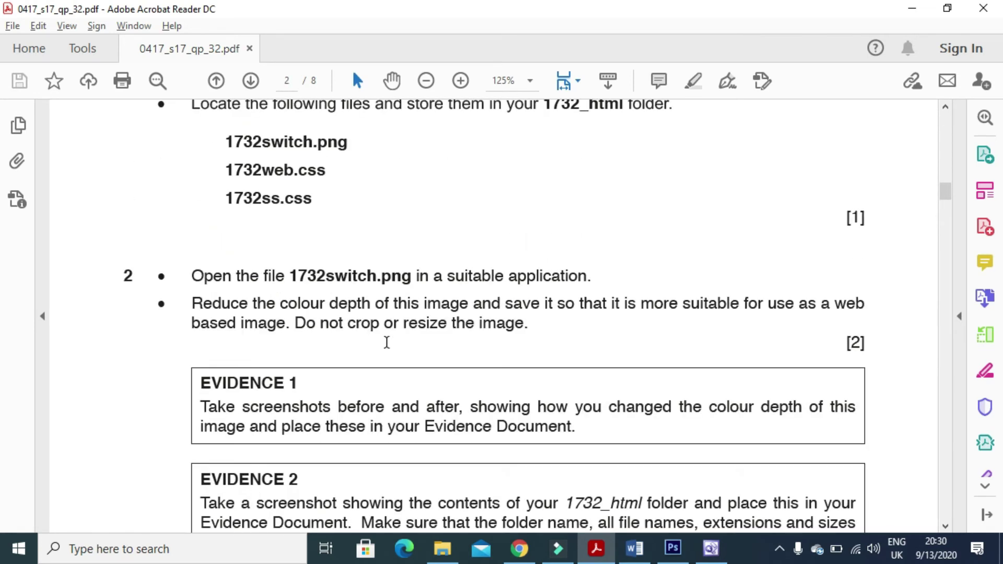
{"action": "scroll", "coordinate": [387, 342], "scroll_direction": "down", "scroll_amount": 20}
{"action": "scroll", "coordinate": [385, 342], "scroll_direction": "down", "scroll_amount": 9}
{"action": "key", "text": "alt+Tab"}
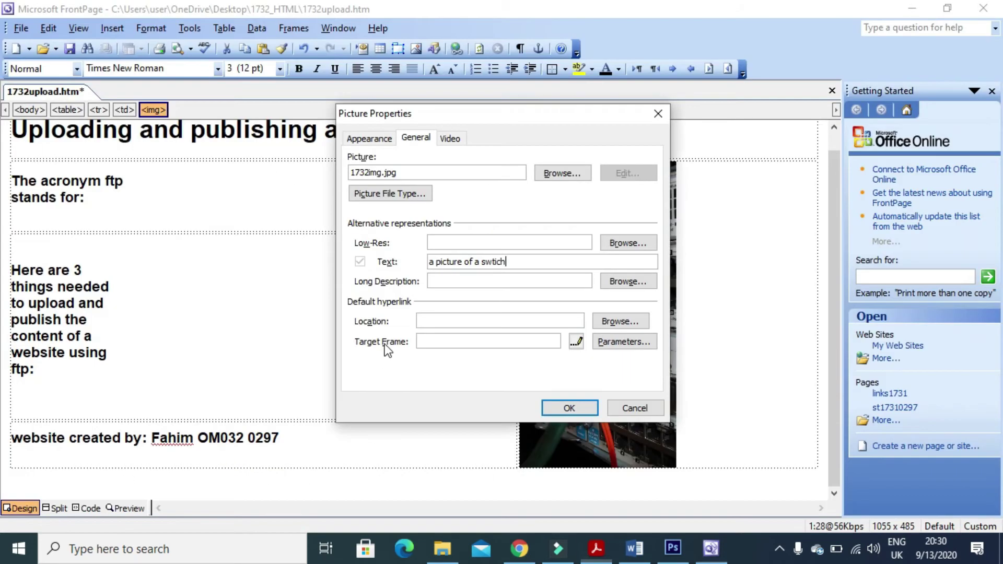
{"action": "key", "text": "BackSpace"}
{"action": "key", "text": "BackSpace"}
{"action": "key", "text": "BackSpace"}
{"action": "key", "text": "BackSpace"}
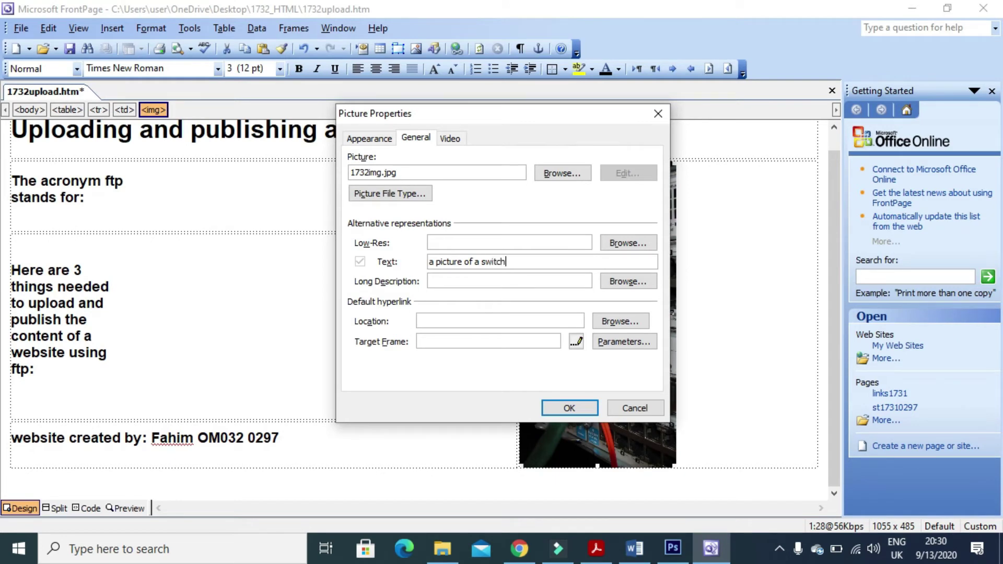
Apply the 'a picture of a switch' alternate text and scroll the exam paper to question 6.
{"action": "left_click", "coordinate": [568, 408]}
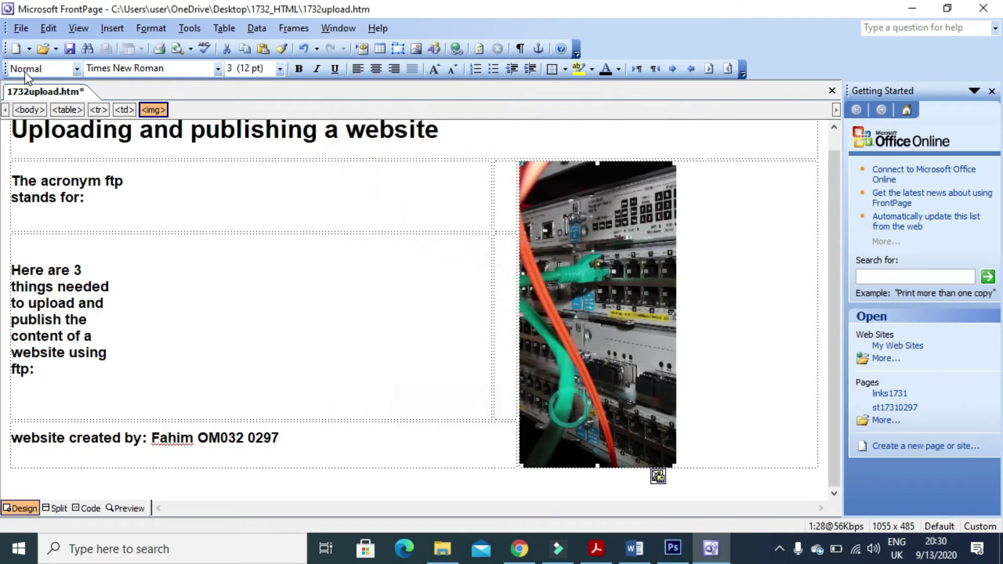
{"action": "key", "text": "alt+Tab"}
{"action": "scroll", "coordinate": [398, 251], "scroll_direction": "down", "scroll_amount": 2}
{"action": "scroll", "coordinate": [426, 321], "scroll_direction": "down", "scroll_amount": 1}
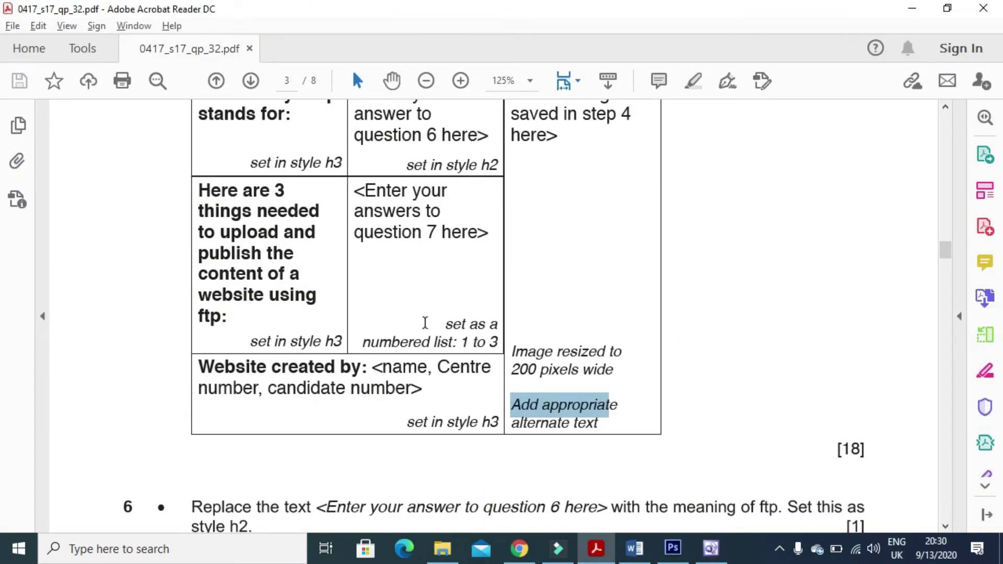
{"action": "scroll", "coordinate": [427, 366], "scroll_direction": "up", "scroll_amount": 3}
{"action": "scroll", "coordinate": [427, 366], "scroll_direction": "up", "scroll_amount": 1}
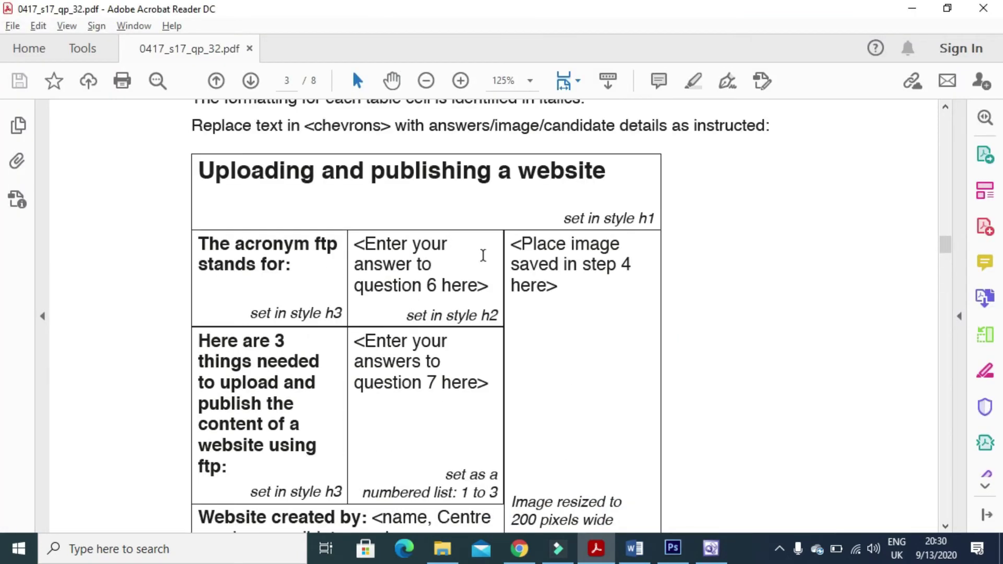
{"action": "scroll", "coordinate": [441, 287], "scroll_direction": "down", "scroll_amount": 7}
{"action": "scroll", "coordinate": [437, 283], "scroll_direction": "down", "scroll_amount": 3}
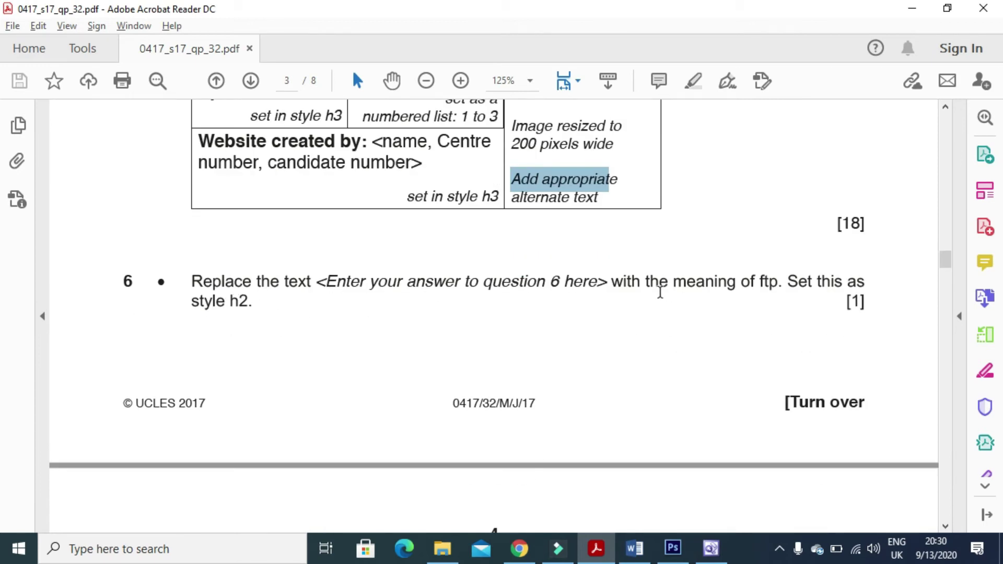
Highlight question 6's 'with the meaning of ftp' phrase, then click into FrontPage's ftp answer cell.
{"action": "left_click_drag", "start_coordinate": [611, 283], "coordinate": [763, 293]}
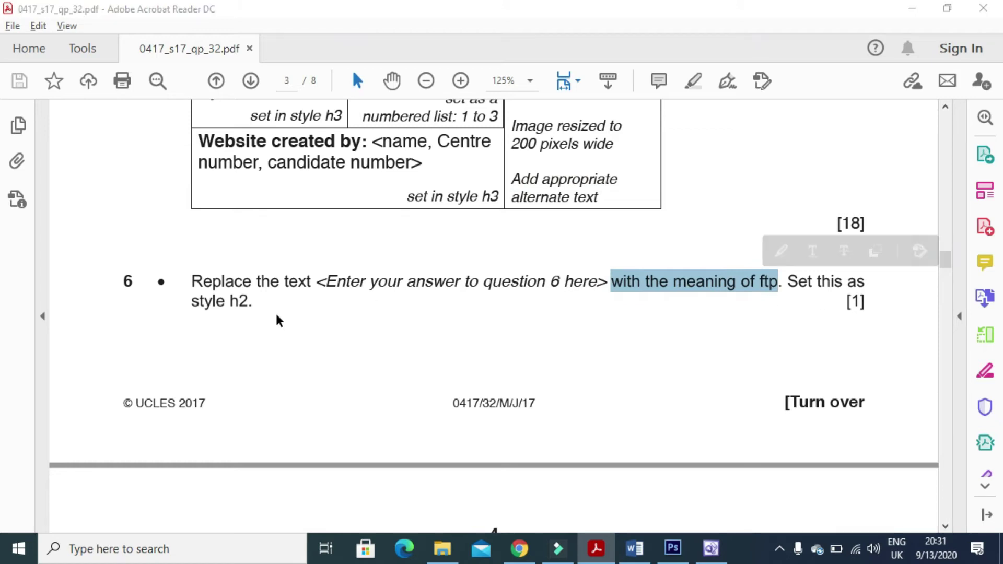
{"action": "key", "text": "alt+Tab"}
{"action": "left_click", "coordinate": [505, 208]}
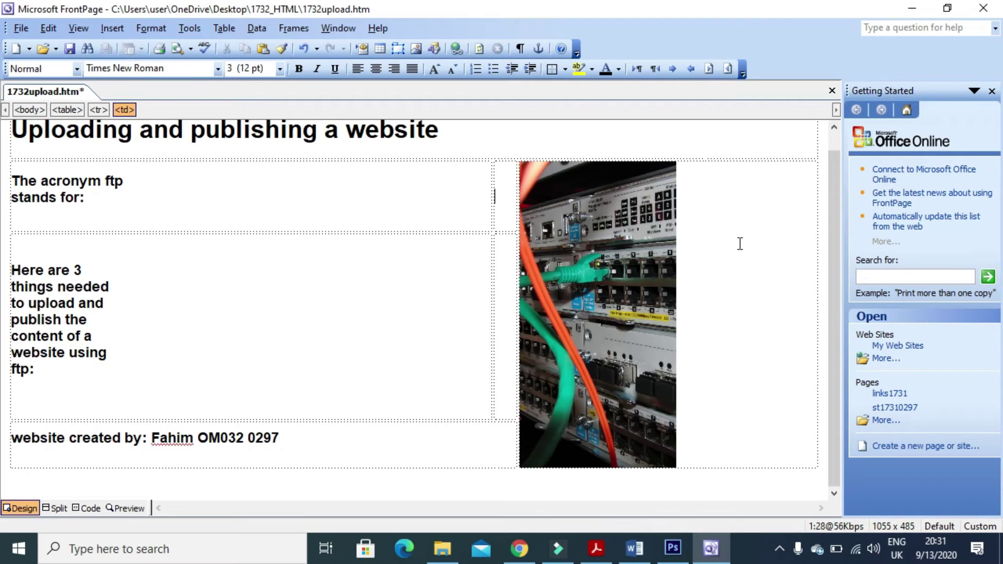
Type 'File Transfer protocol' into the ftp answer cell and select it.
{"action": "type", "text": "F"}
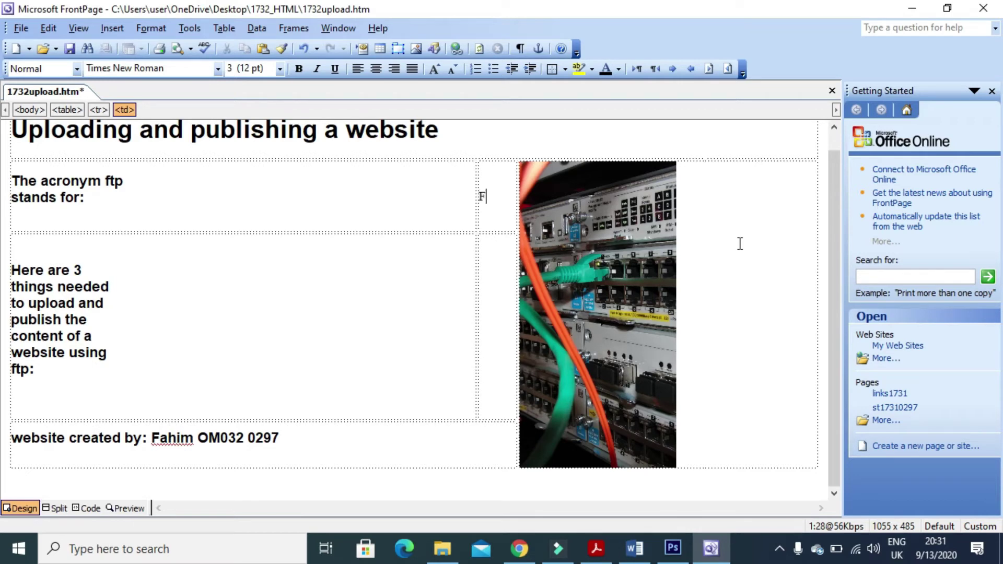
{"action": "type", "text": "ile Transfer "}
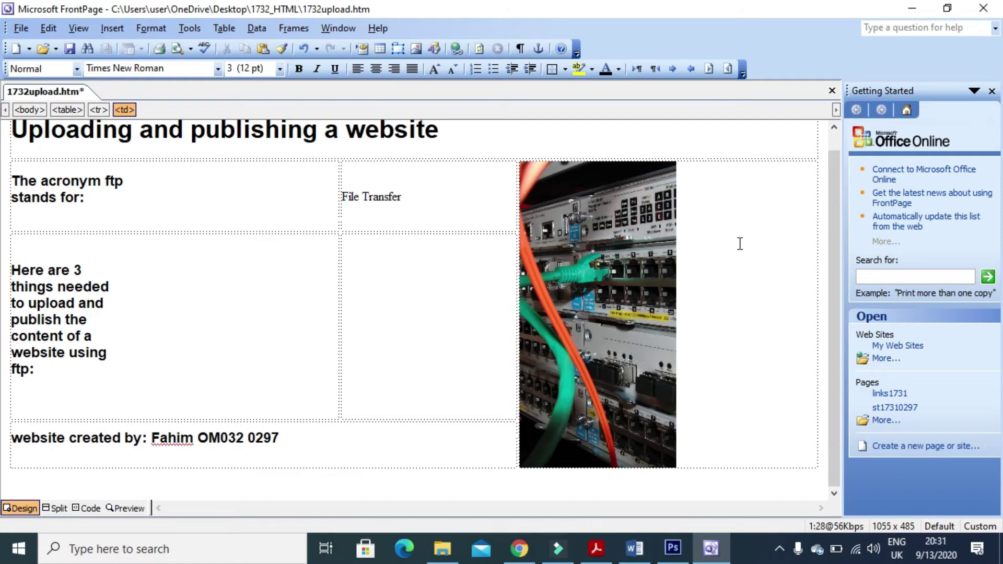
{"action": "type", "text": "proto"}
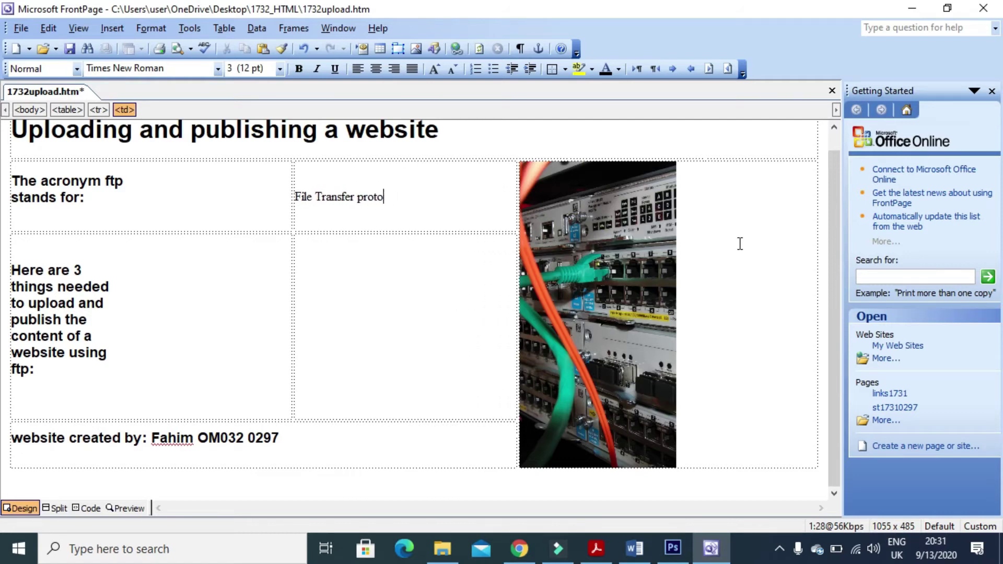
{"action": "type", "text": "col"}
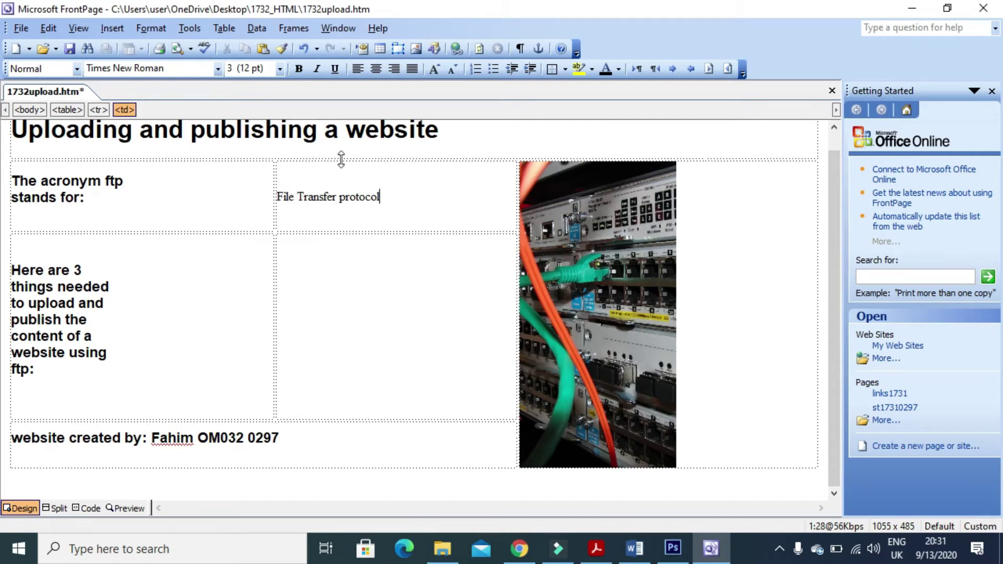
{"action": "left_click_drag", "start_coordinate": [394, 201], "coordinate": [274, 197]}
{"action": "left_click", "coordinate": [359, 190]}
{"action": "left_click_drag", "start_coordinate": [395, 196], "coordinate": [276, 198]}
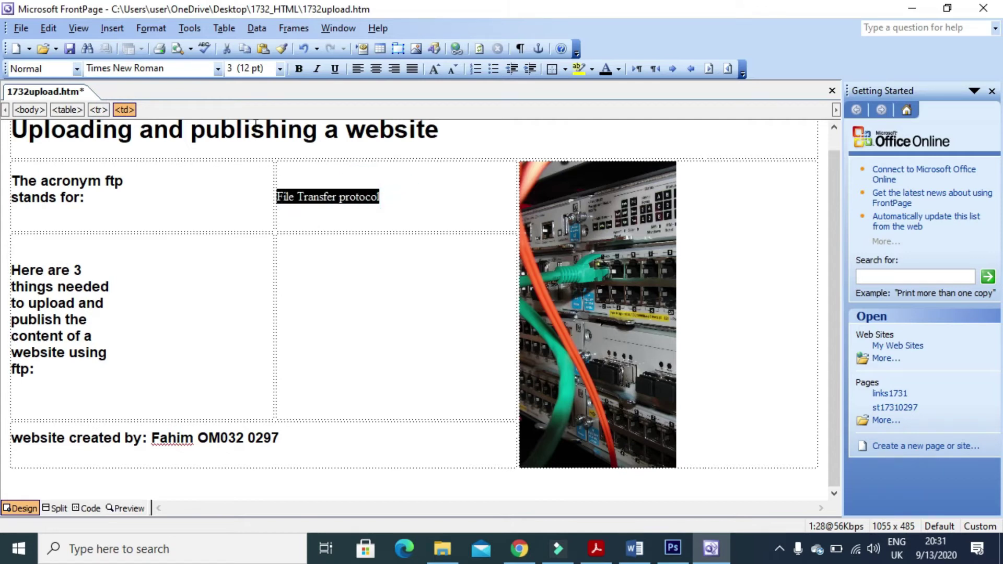
Format the 'File Transfer protocol' answer in Arial with the Heading 2 style.
{"action": "left_click", "coordinate": [218, 69]}
{"action": "type", "text": "Arial"}
{"action": "left_click", "coordinate": [120, 101]}
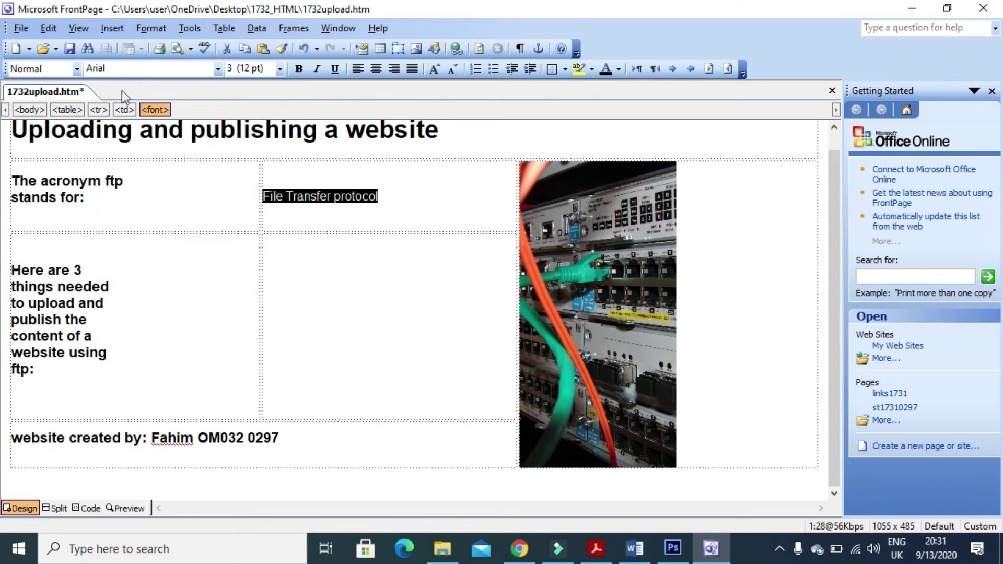
{"action": "left_click", "coordinate": [77, 68]}
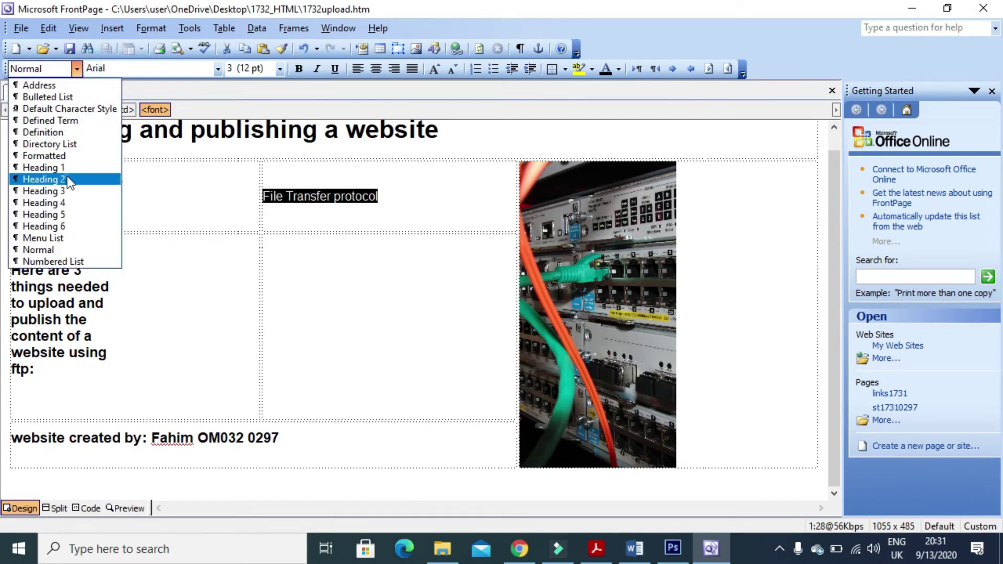
{"action": "left_click", "coordinate": [67, 176]}
{"action": "key", "text": "alt+Tab"}
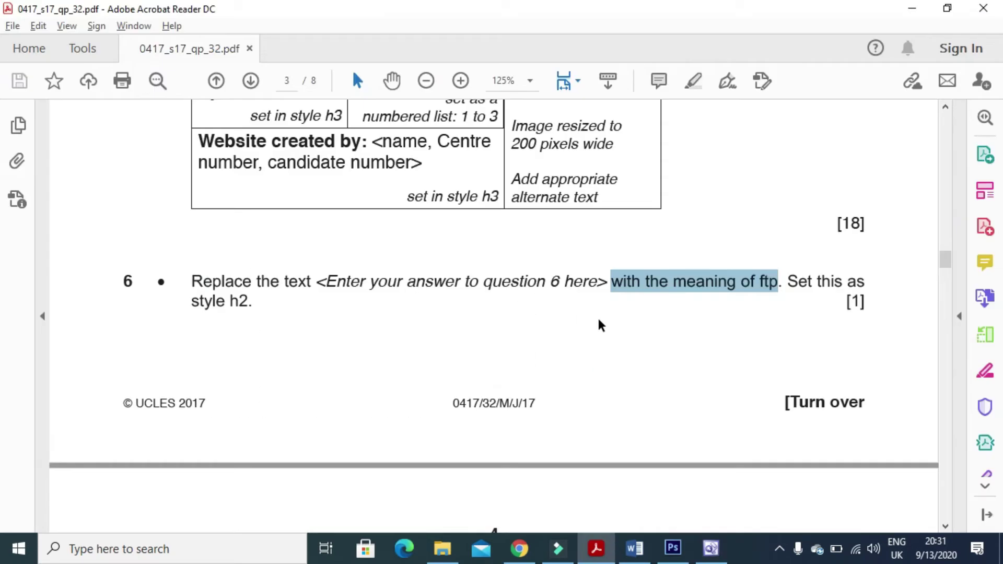
Highlight question 7's ftp-requirements instruction, then click into FrontPage's empty three-things cell.
{"action": "scroll", "coordinate": [292, 314], "scroll_direction": "down", "scroll_amount": 5}
{"action": "left_click", "coordinate": [196, 269]}
{"action": "mouse_move", "coordinate": [203, 268]}
{"action": "left_mouse_down"}
{"action": "mouse_move", "coordinate": [408, 271]}
{"action": "mouse_move", "coordinate": [567, 291]}
{"action": "mouse_move", "coordinate": [615, 272]}
{"action": "mouse_move", "coordinate": [805, 270]}
{"action": "mouse_move", "coordinate": [834, 291]}
{"action": "left_mouse_up"}
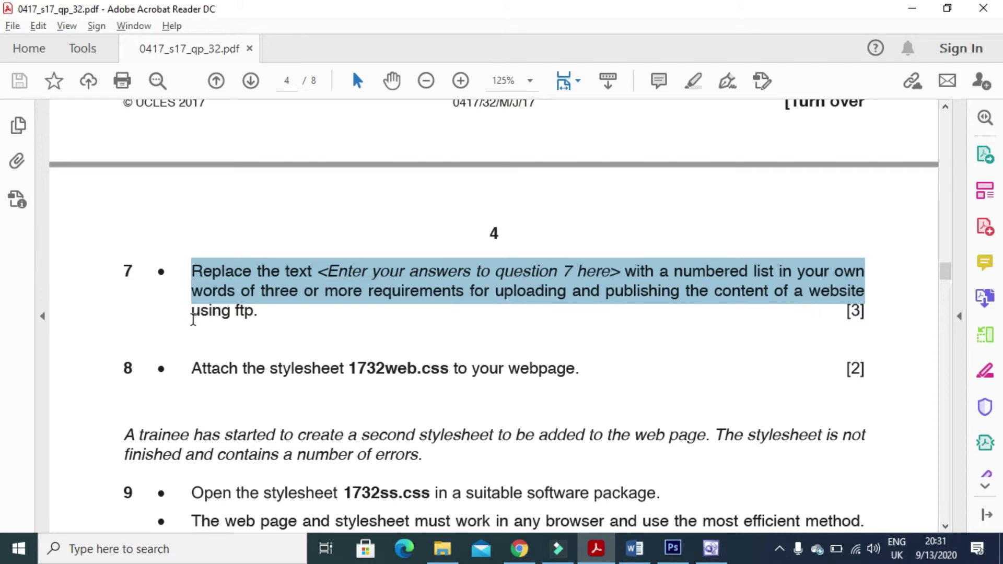
{"action": "scroll", "coordinate": [303, 360], "scroll_direction": "down", "scroll_amount": 1}
{"action": "left_click", "coordinate": [711, 548]}
{"action": "left_click", "coordinate": [351, 306]}
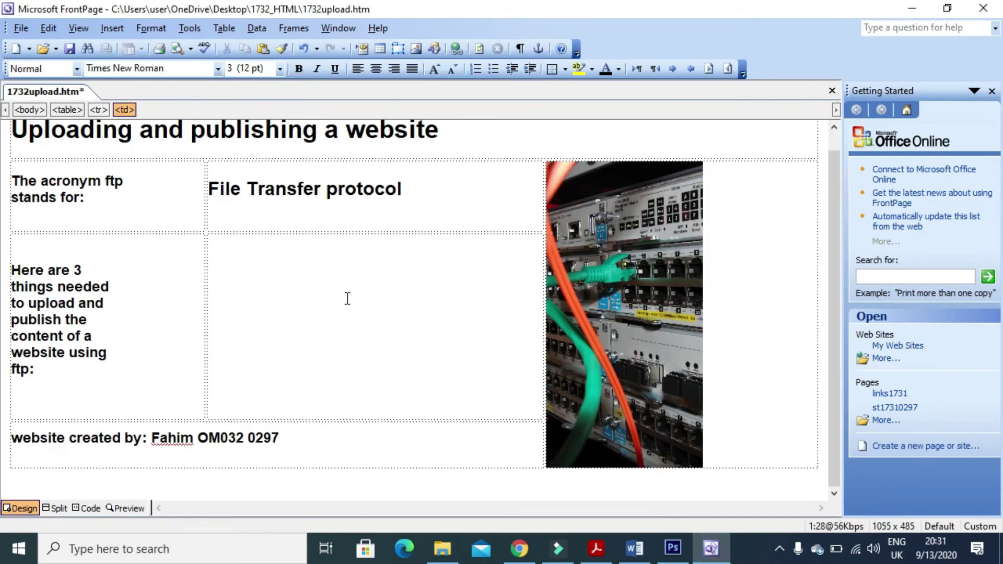
Add bullets: FTP client software, all files in one folder, Host name for FTP, Host port to be used for upload, name and pass.
{"action": "left_click", "coordinate": [493, 69]}
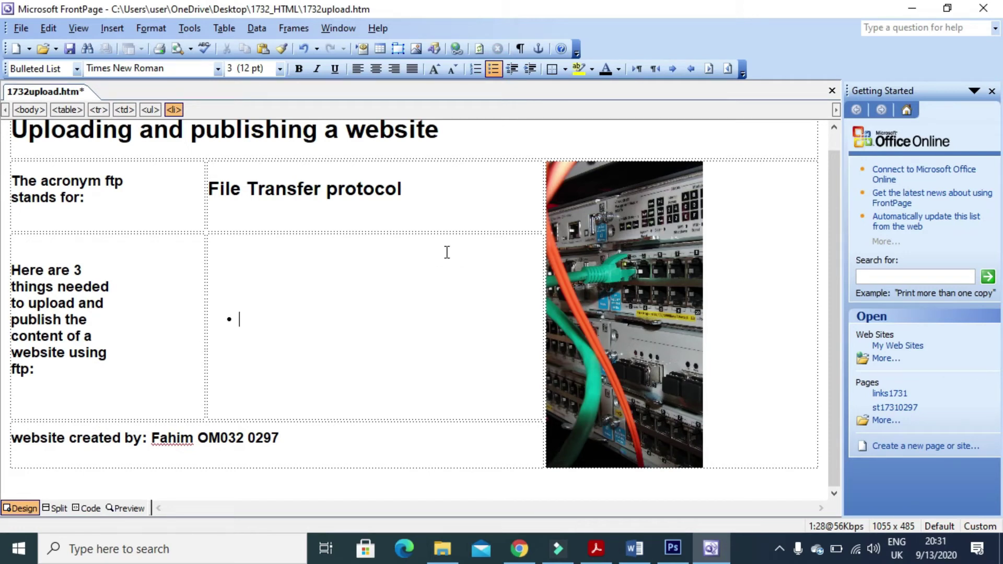
{"action": "type", "text": "FTP client software"}
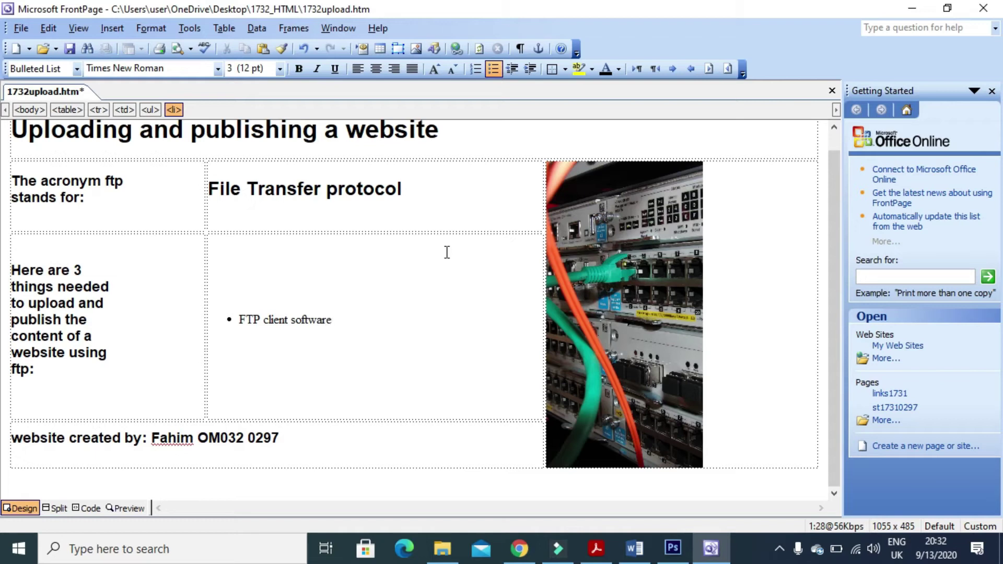
{"action": "key", "text": "Return"}
{"action": "type", "text": "all files in one folder"}
{"action": "key", "text": "Return"}
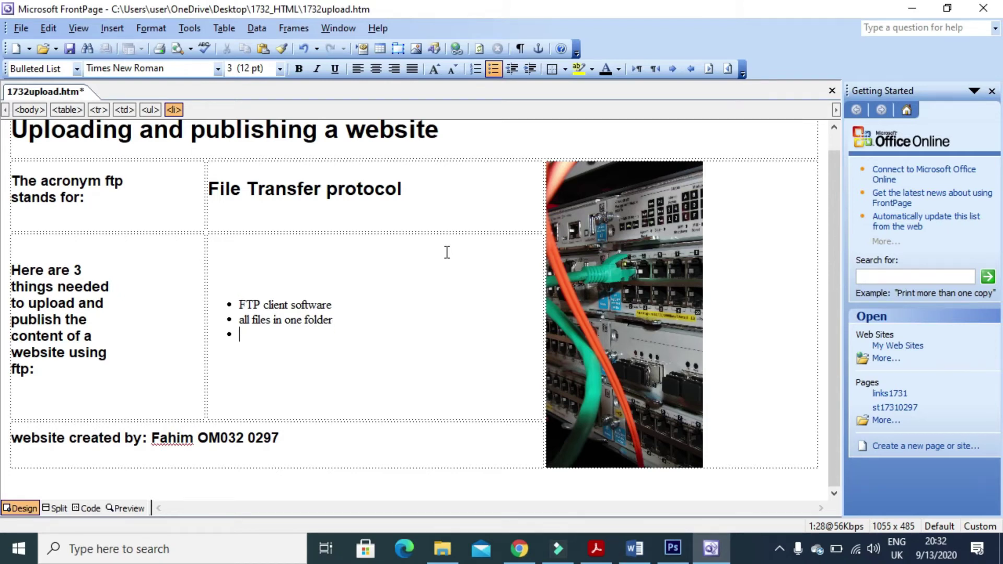
{"action": "type", "text": "Host name for FT"}
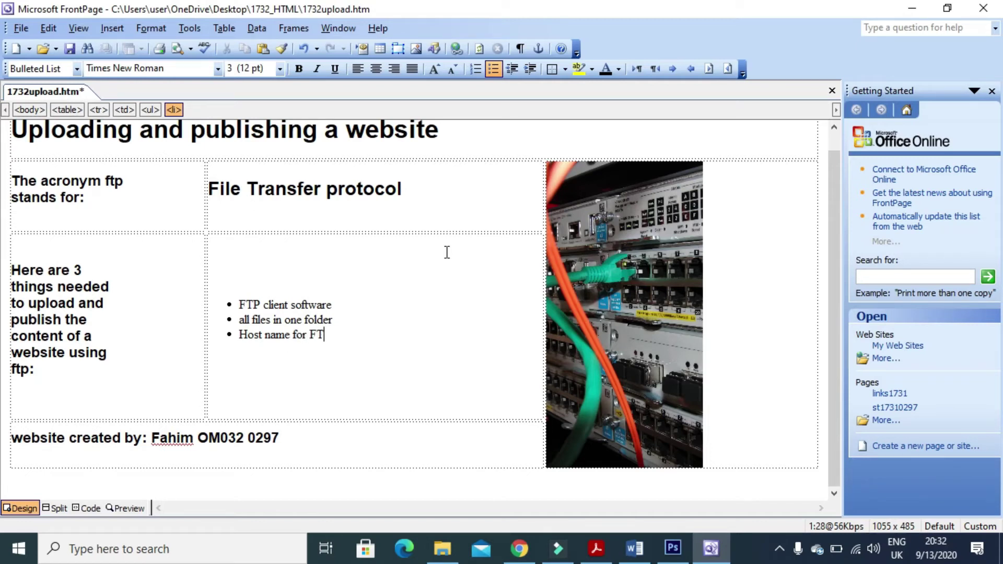
{"action": "type", "text": "P"}
{"action": "key", "text": "Return"}
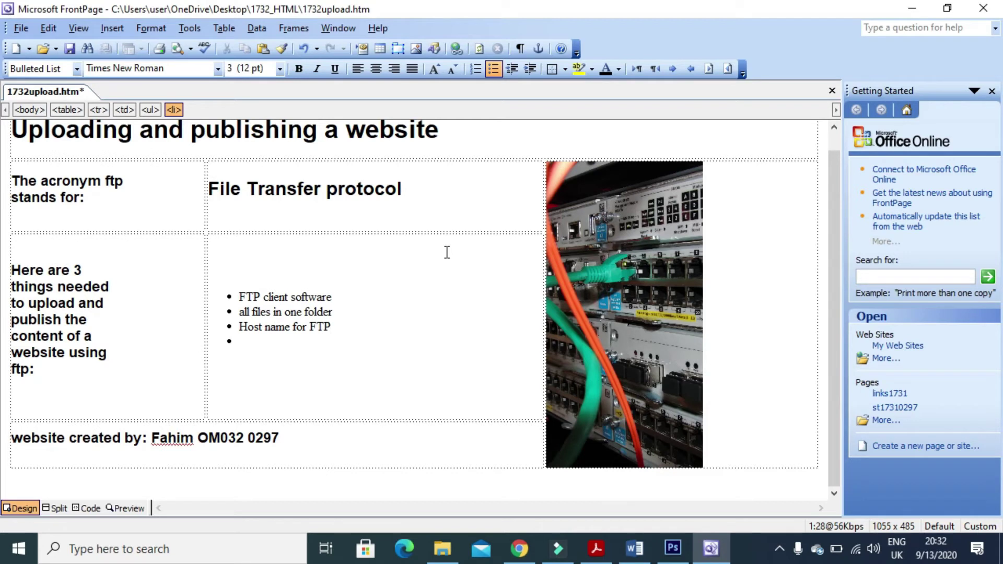
{"action": "type", "text": "Host port to be used for upload"}
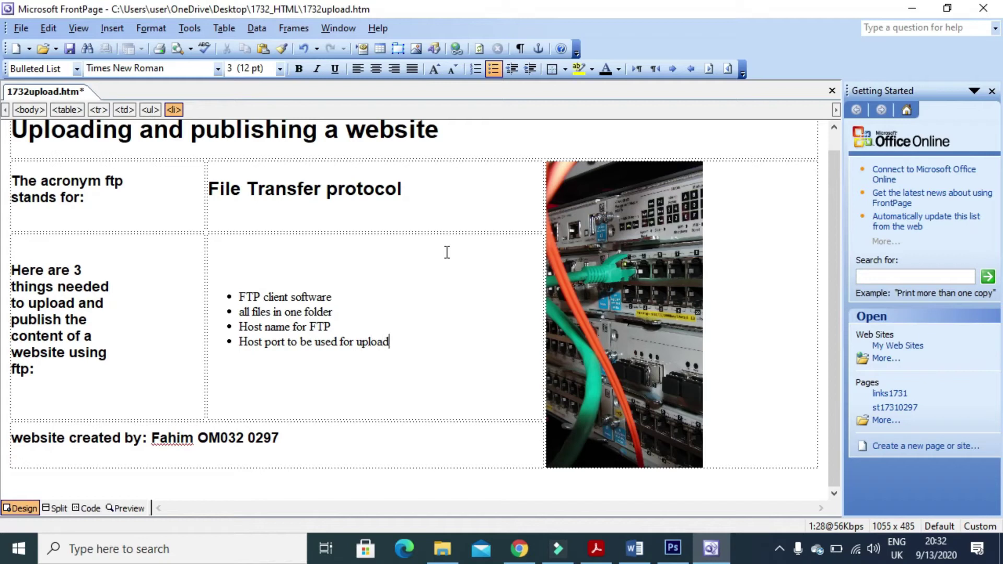
{"action": "key", "text": "Return"}
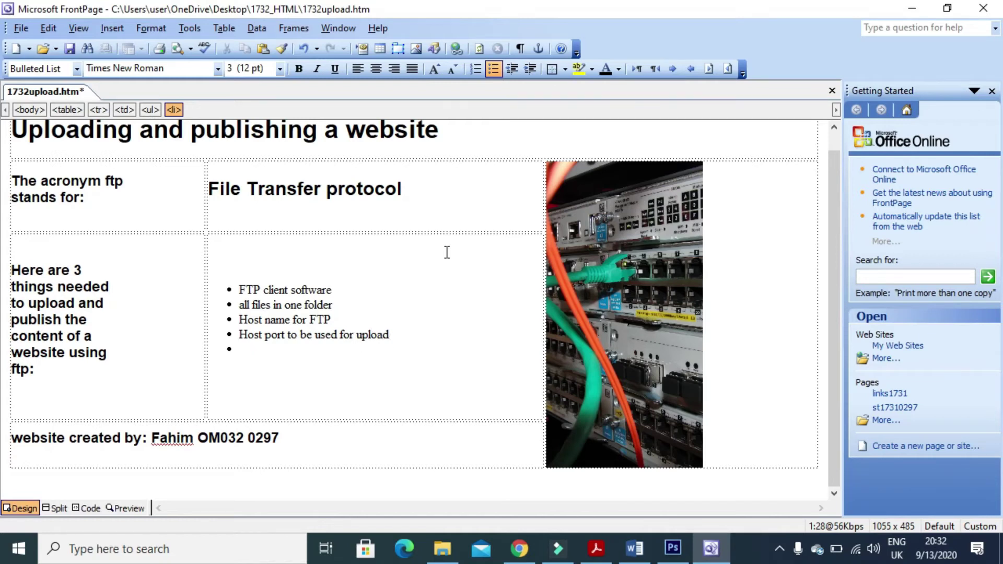
{"action": "type", "text": "name and password"}
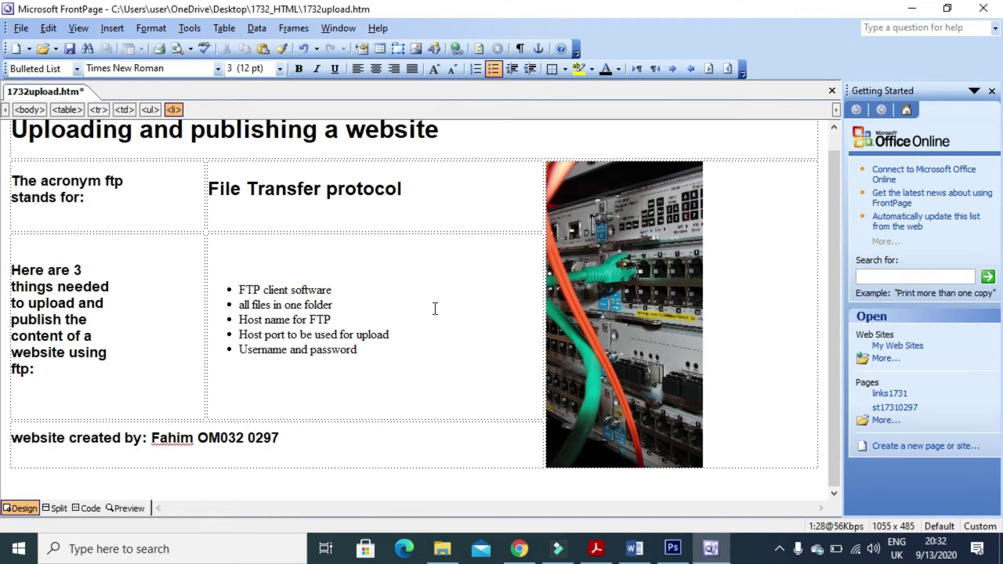
Read the start of question 8's instruction in the exam paper.
{"action": "left_click", "coordinate": [596, 548]}
{"action": "left_click_drag", "start_coordinate": [190, 331], "coordinate": [467, 339]}
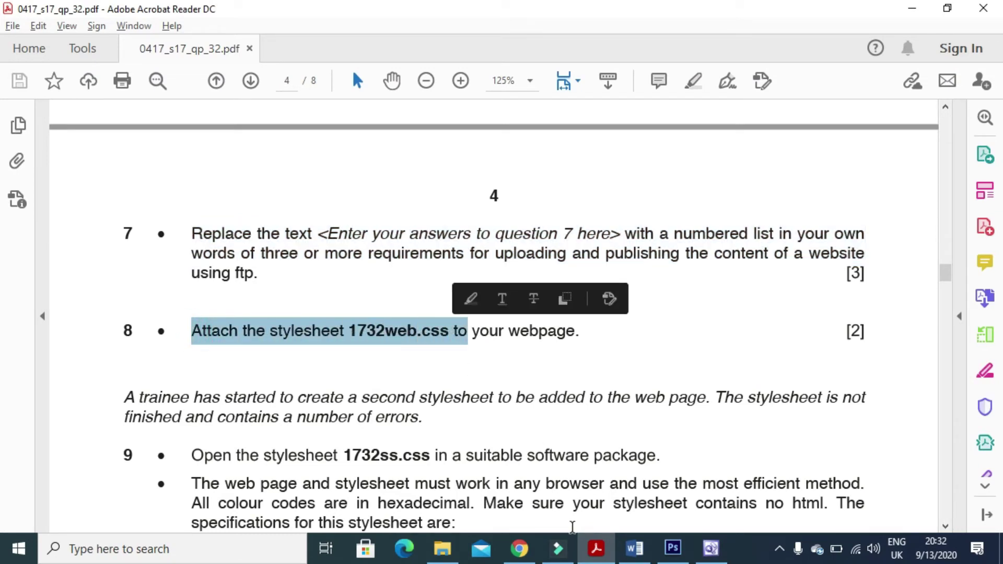
{"action": "left_click", "coordinate": [711, 548]}
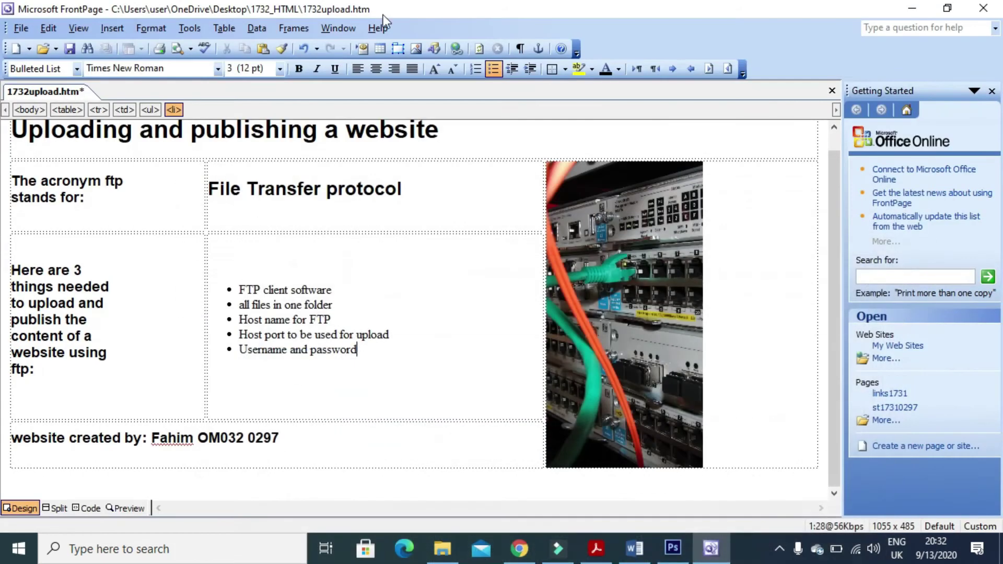
Link 1732web.css from Desktop > 1732_HTML to the page through Style Sheet Links.
{"action": "left_click", "coordinate": [162, 30]}
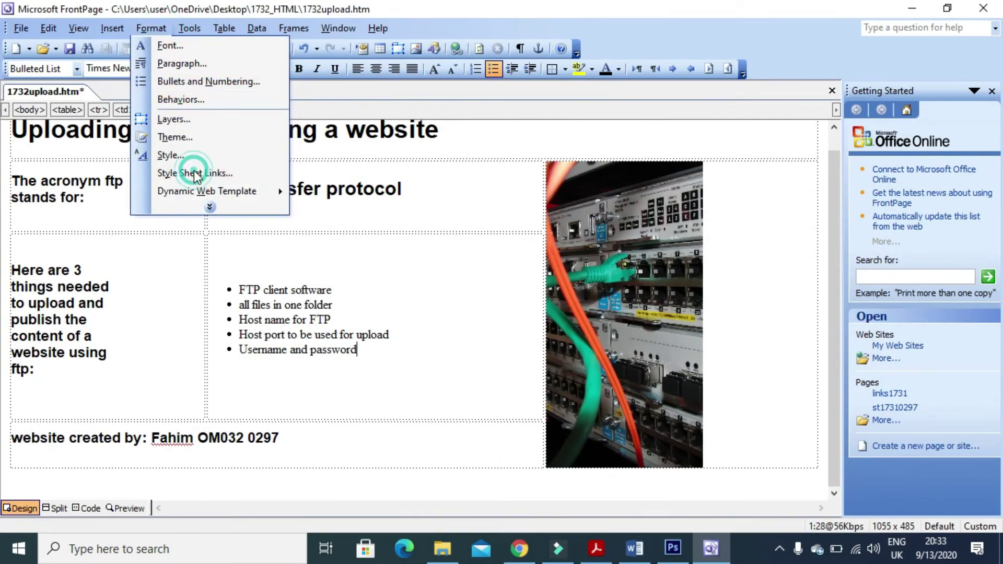
{"action": "left_click", "coordinate": [193, 172]}
{"action": "left_click", "coordinate": [600, 225]}
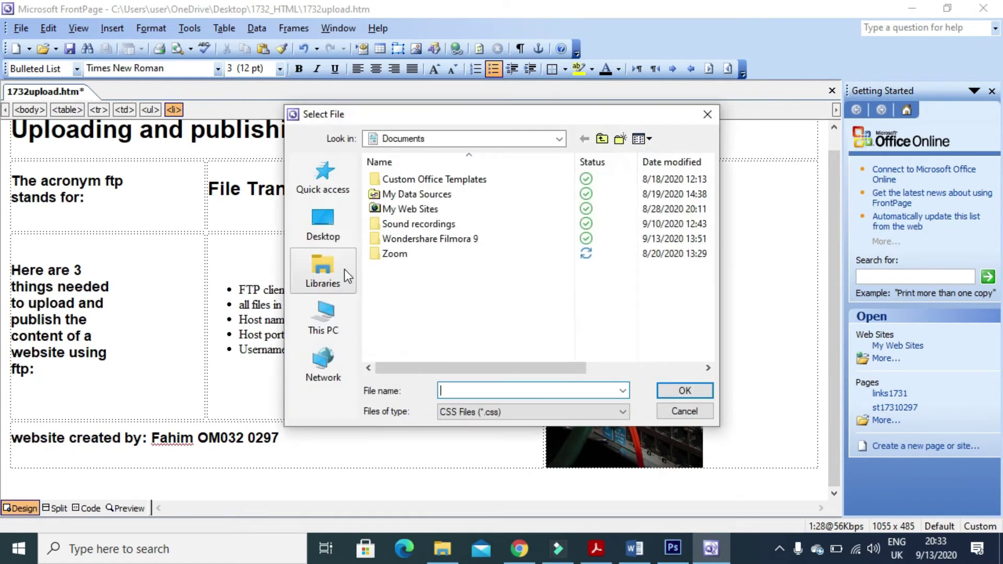
{"action": "left_click", "coordinate": [322, 226]}
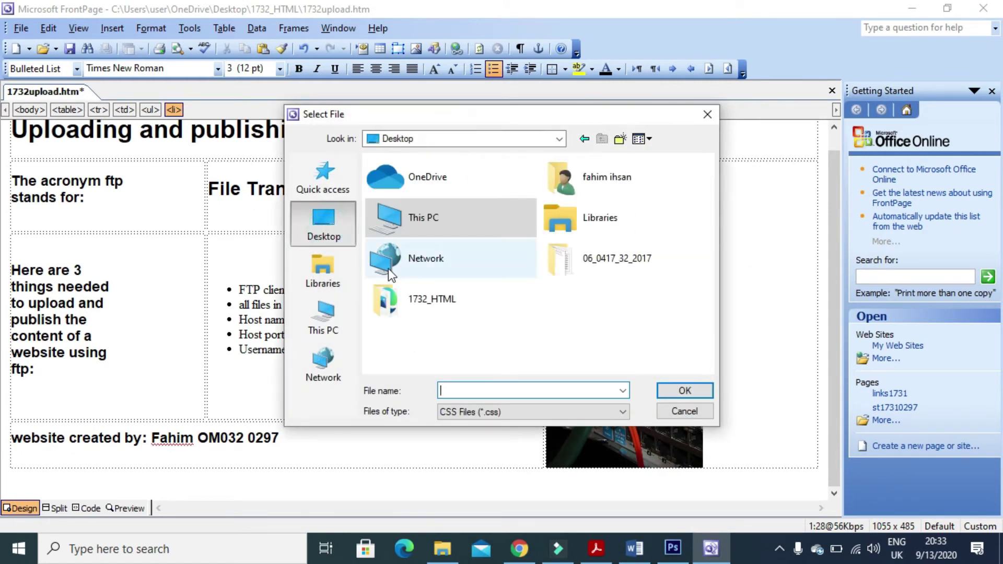
{"action": "double_click", "coordinate": [429, 304]}
{"action": "left_click", "coordinate": [409, 193]}
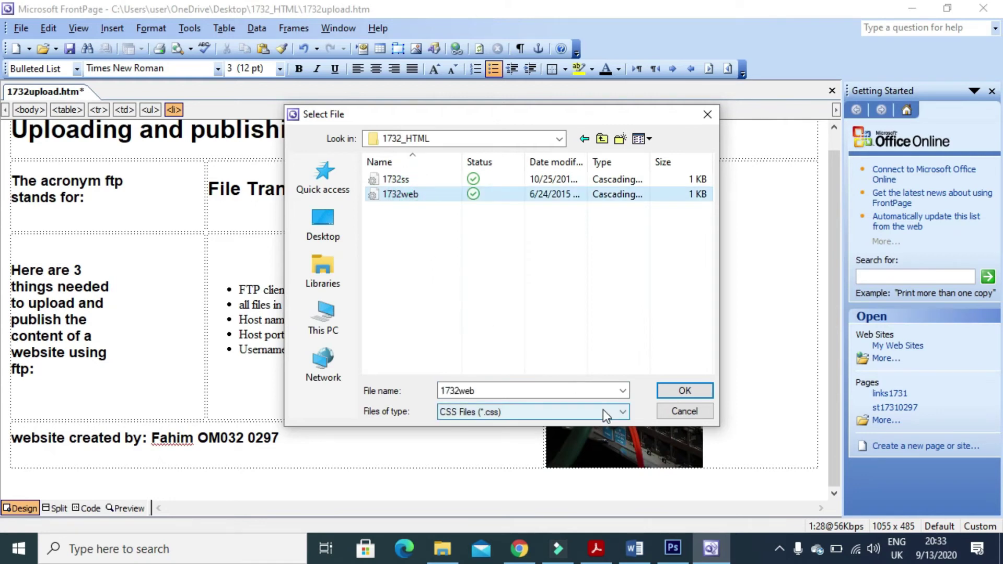
{"action": "left_click", "coordinate": [596, 548]}
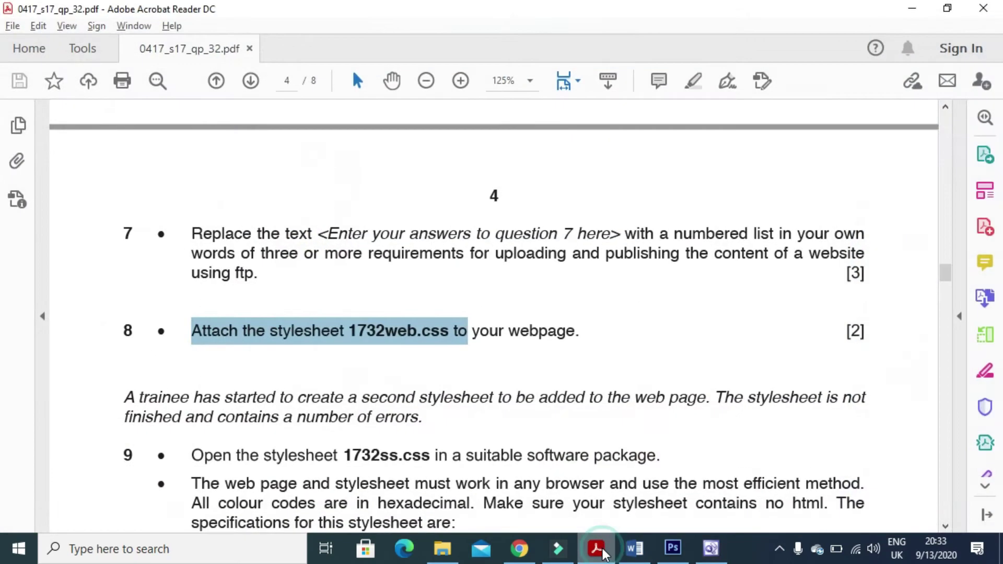
{"action": "left_click", "coordinate": [596, 549]}
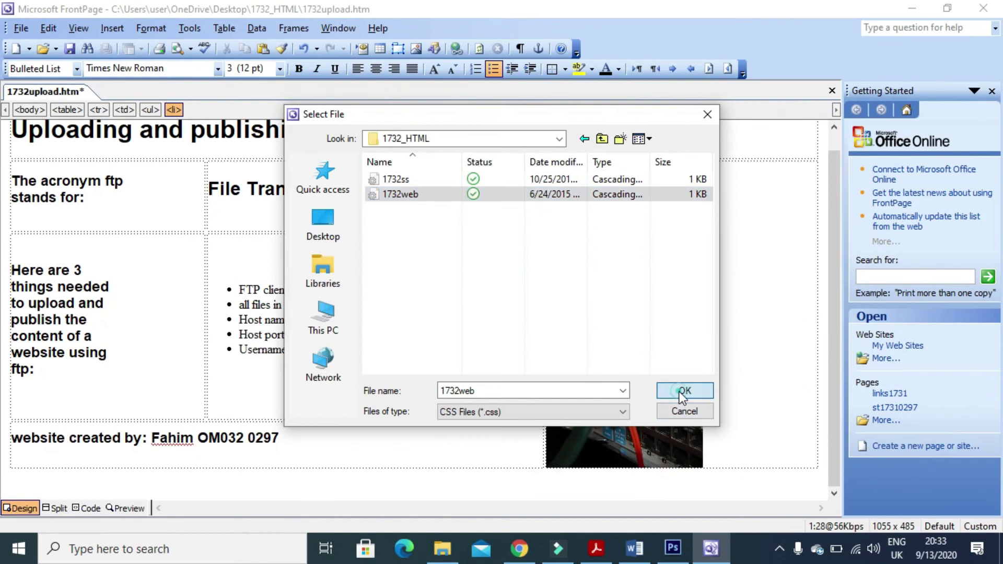
{"action": "left_click", "coordinate": [683, 390]}
{"action": "left_click", "coordinate": [547, 356]}
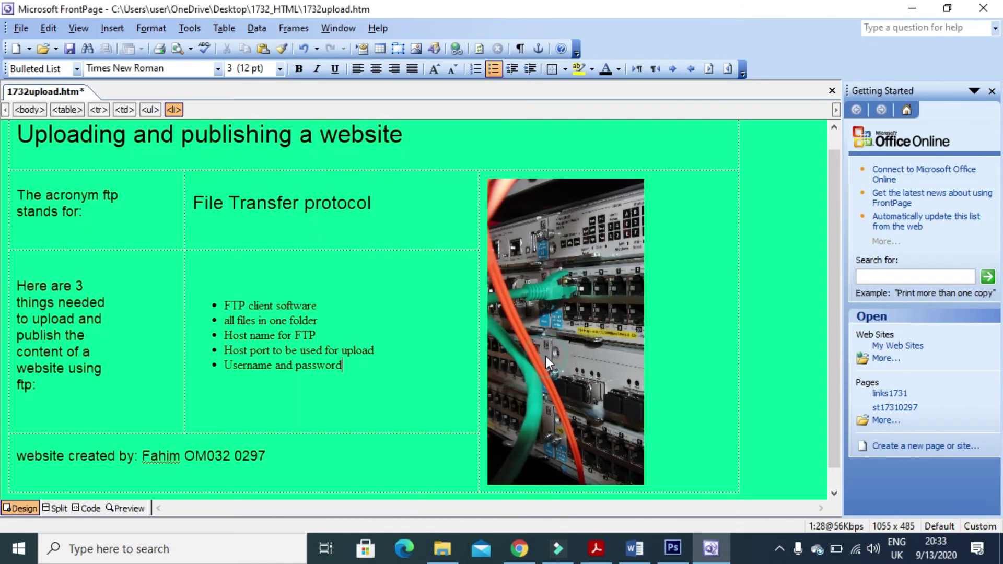
{"action": "scroll", "coordinate": [420, 333], "scroll_direction": "down", "scroll_amount": 1}
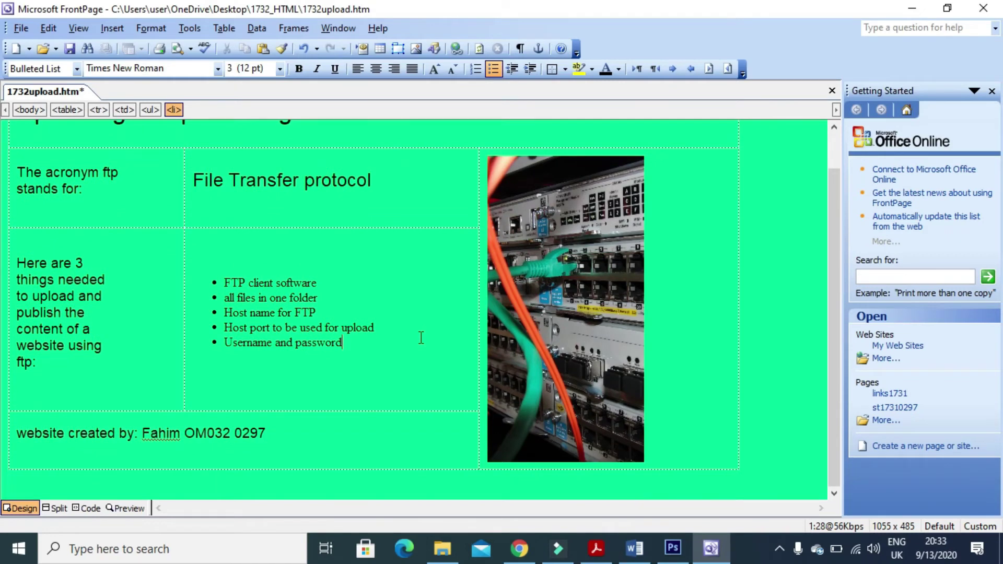
Scroll to question 9 and highlight the paragraph about the trainee's stylesheet and the following instruction.
{"action": "left_click", "coordinate": [596, 548]}
{"action": "scroll", "coordinate": [397, 374], "scroll_direction": "down", "scroll_amount": 3}
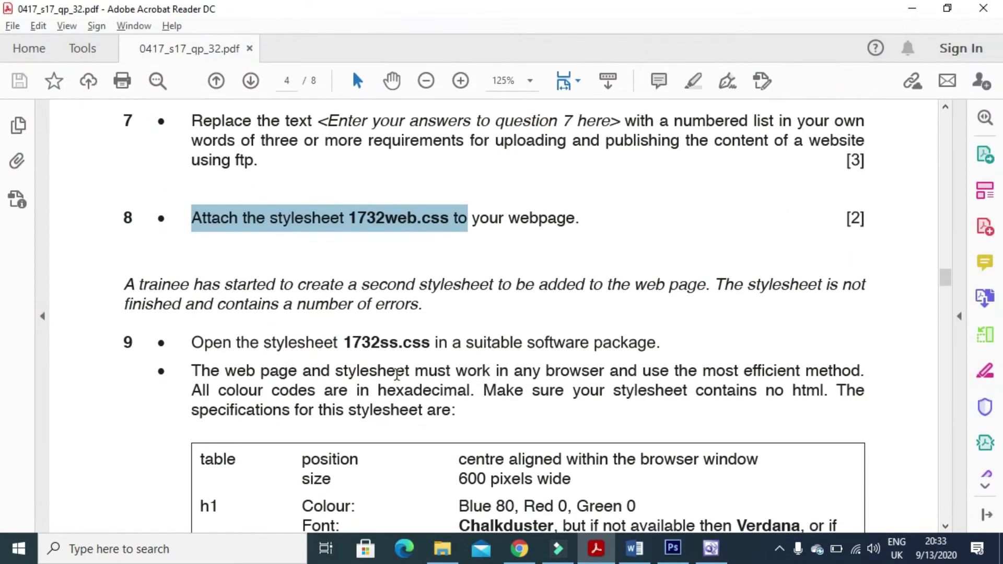
{"action": "left_click_drag", "start_coordinate": [124, 285], "coordinate": [880, 307]}
{"action": "left_click_drag", "start_coordinate": [129, 312], "coordinate": [460, 307]}
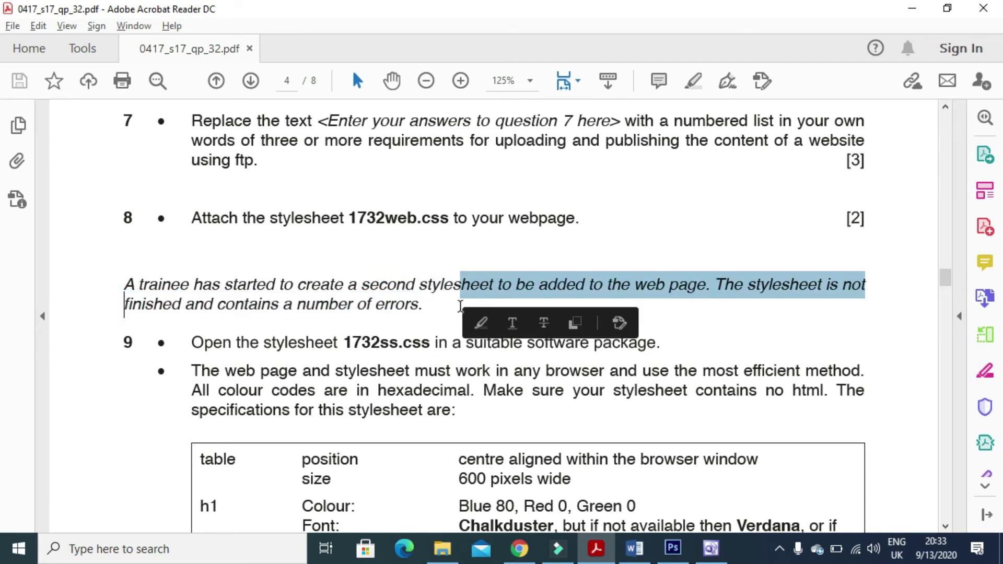
{"action": "scroll", "coordinate": [459, 307], "scroll_direction": "down", "scroll_amount": 3}
{"action": "left_click_drag", "start_coordinate": [195, 232], "coordinate": [653, 241]}
Open 1732ss.css from the 1732_HTML folder and select its h3 and list style lines.
{"action": "left_click", "coordinate": [711, 548]}
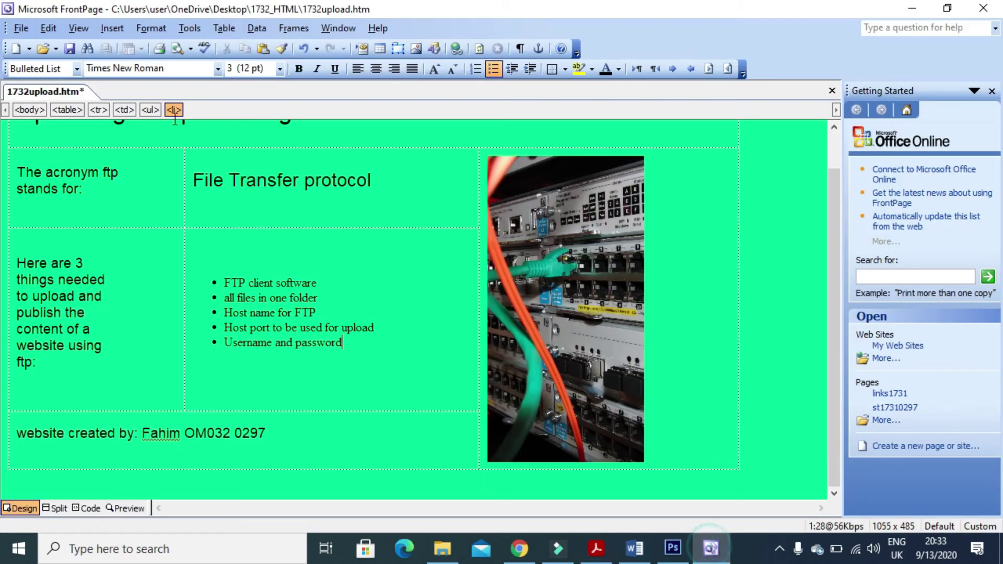
{"action": "left_click", "coordinate": [41, 49]}
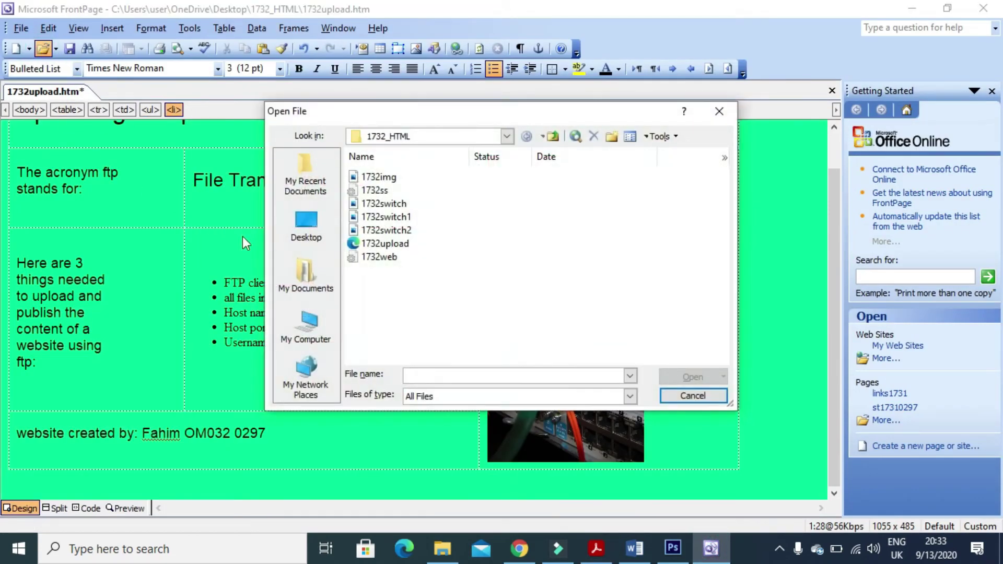
{"action": "left_click", "coordinate": [375, 190]}
{"action": "left_click", "coordinate": [683, 377]}
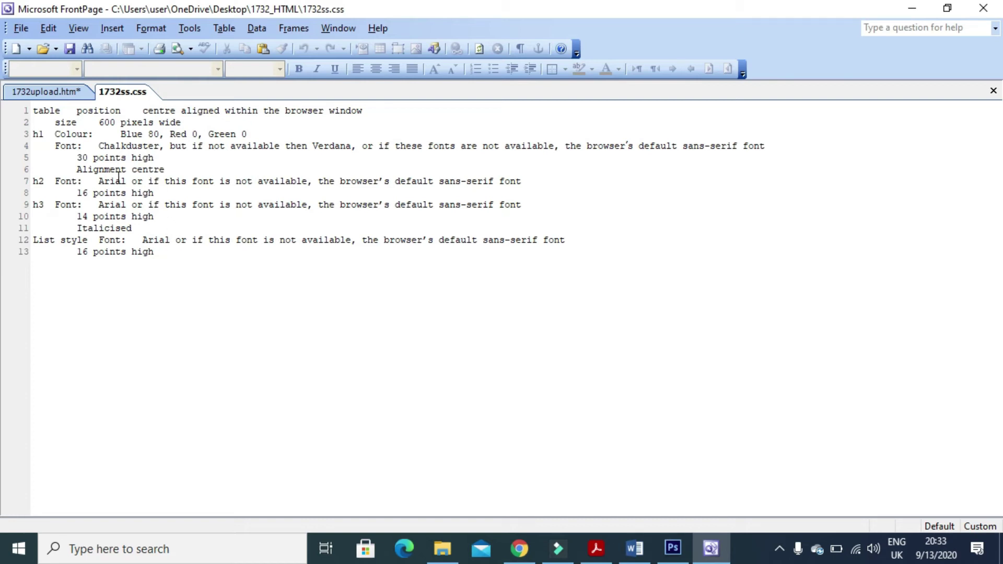
{"action": "left_click", "coordinate": [107, 123]}
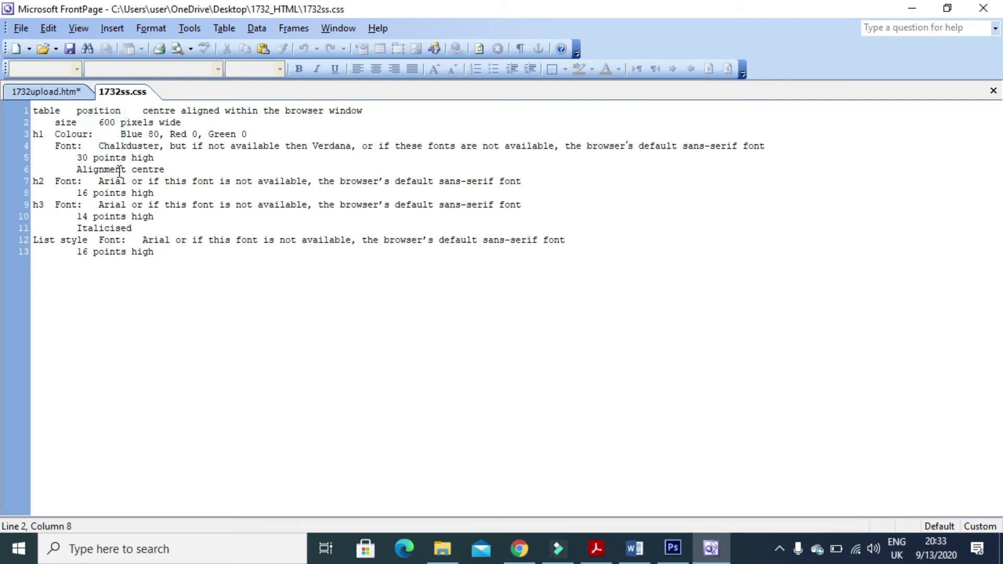
{"action": "left_click_drag", "start_coordinate": [155, 253], "coordinate": [33, 110]}
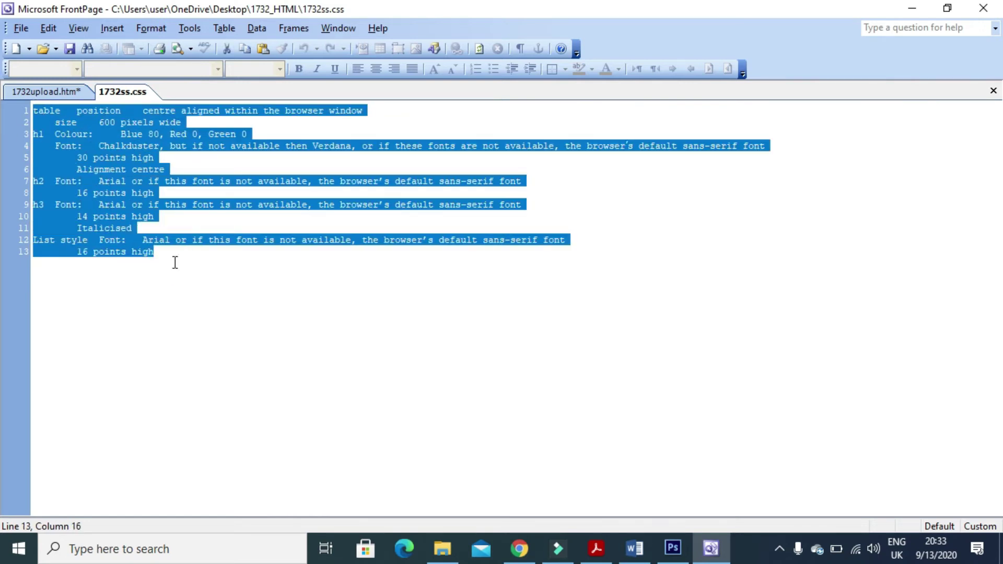
Delete the stylesheet text and scroll the exam paper to question 9's specification table.
{"action": "key", "text": "Delete"}
{"action": "key", "text": "alt+Tab"}
{"action": "scroll", "coordinate": [445, 385], "scroll_direction": "down", "scroll_amount": 1}
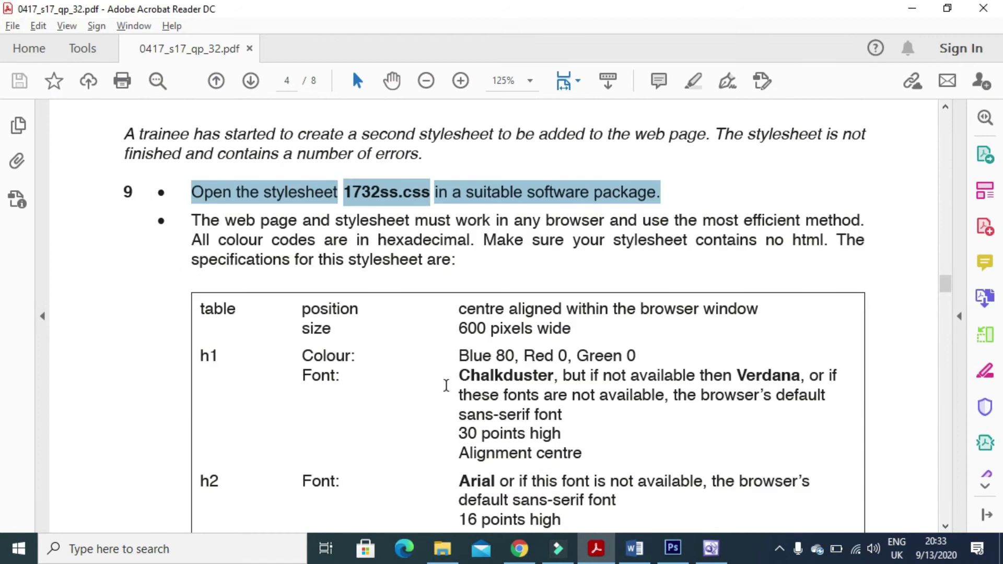
{"action": "scroll", "coordinate": [445, 385], "scroll_direction": "down", "scroll_amount": 2}
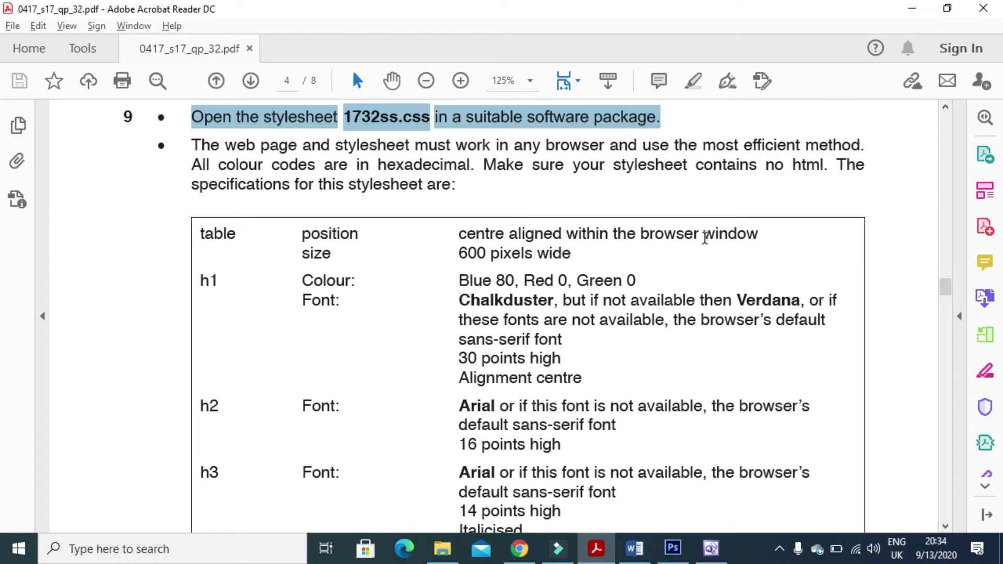
Choose the table tag in the Format > Style dialog to modify its style.
{"action": "left_click", "coordinate": [711, 548]}
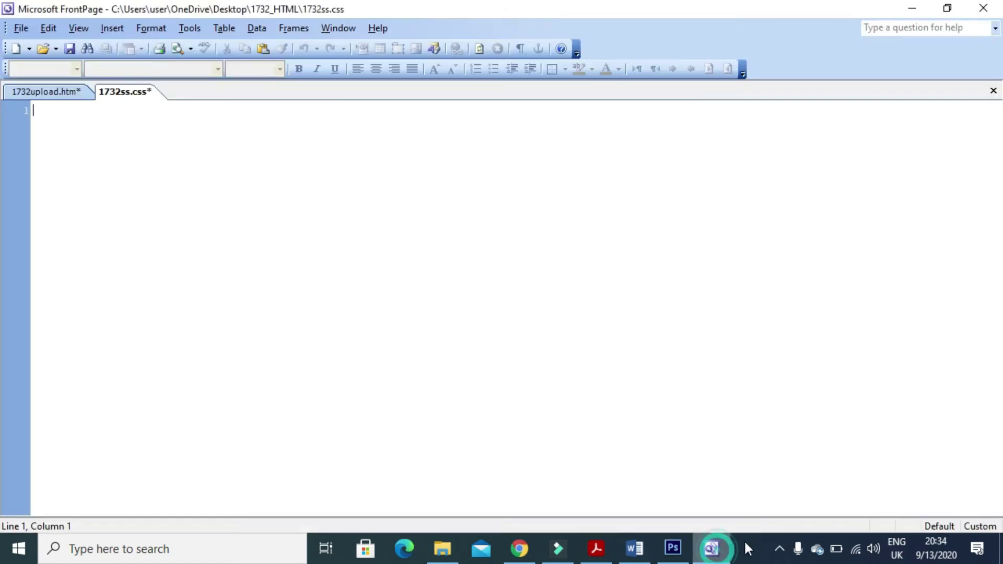
{"action": "left_click", "coordinate": [171, 30]}
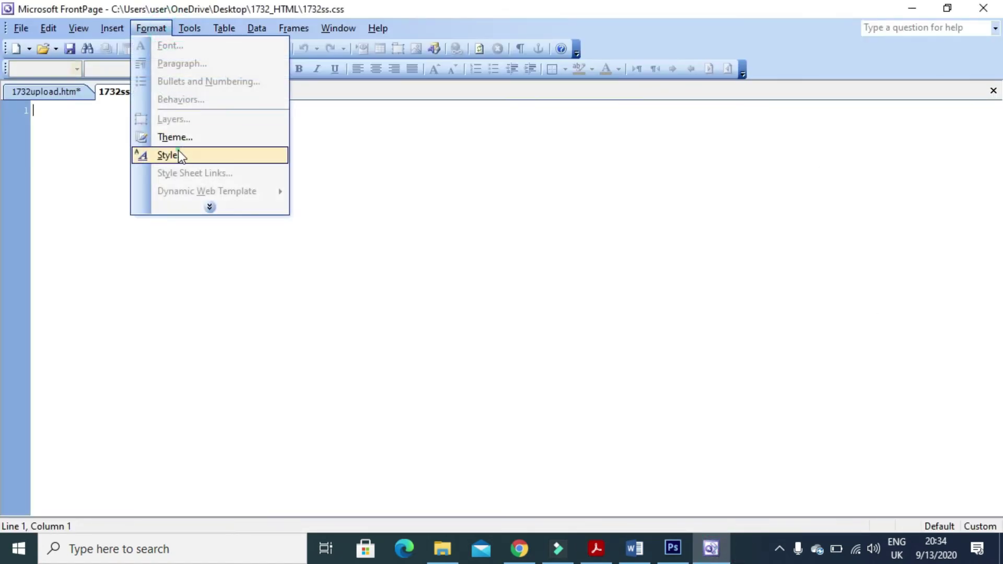
{"action": "left_click", "coordinate": [177, 150]}
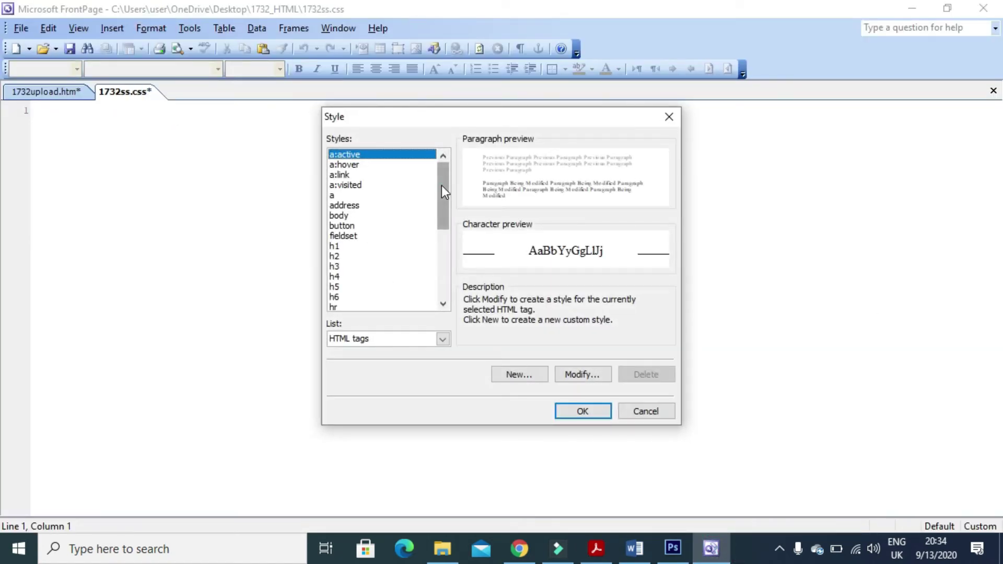
{"action": "left_click_drag", "start_coordinate": [441, 187], "coordinate": [444, 216]}
{"action": "left_click", "coordinate": [339, 296]}
{"action": "scroll", "coordinate": [345, 285], "scroll_direction": "down", "scroll_amount": 2}
{"action": "left_click", "coordinate": [343, 277]}
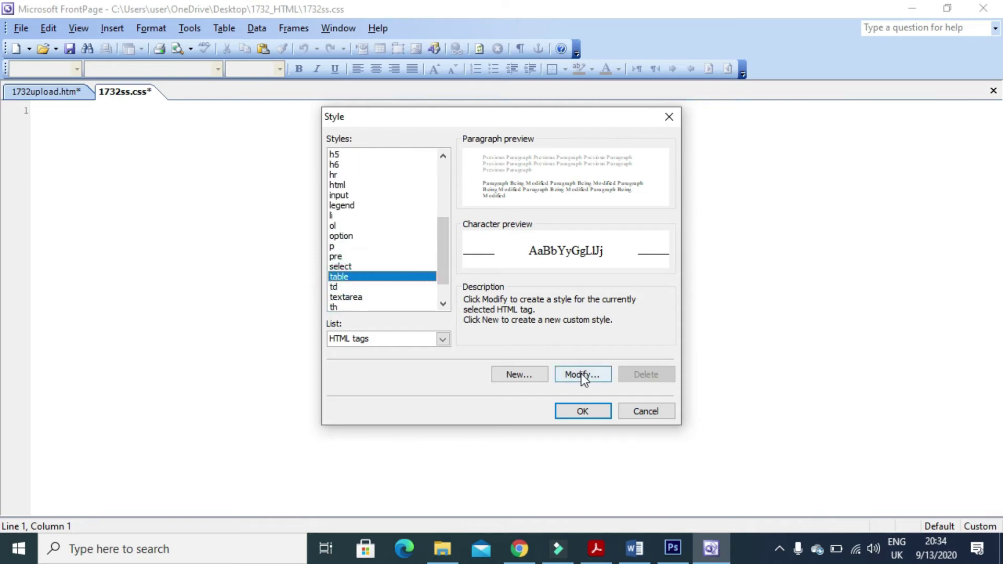
{"action": "left_click", "coordinate": [581, 374]}
Set the table style's position width to 600 and save the rule to 1732ss.css.
{"action": "left_click", "coordinate": [409, 381]}
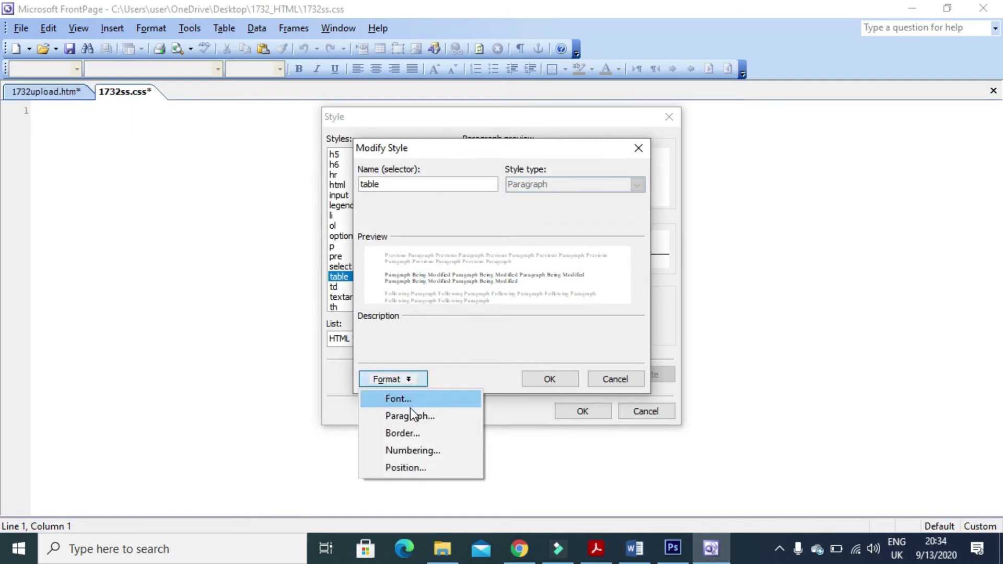
{"action": "left_click", "coordinate": [413, 468]}
{"action": "left_click", "coordinate": [459, 345]}
{"action": "type", "text": "600"}
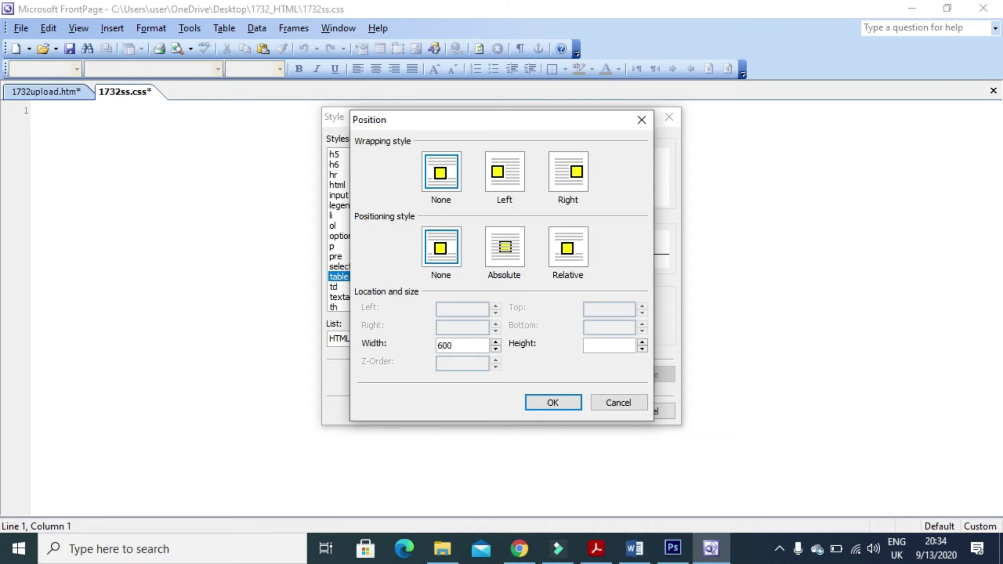
{"action": "left_click", "coordinate": [560, 405]}
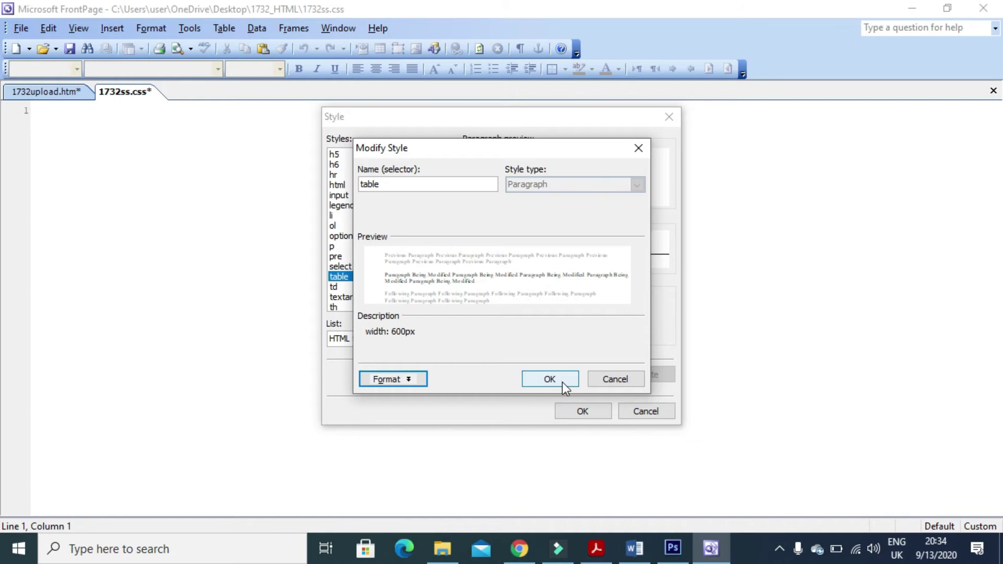
{"action": "left_click", "coordinate": [562, 382]}
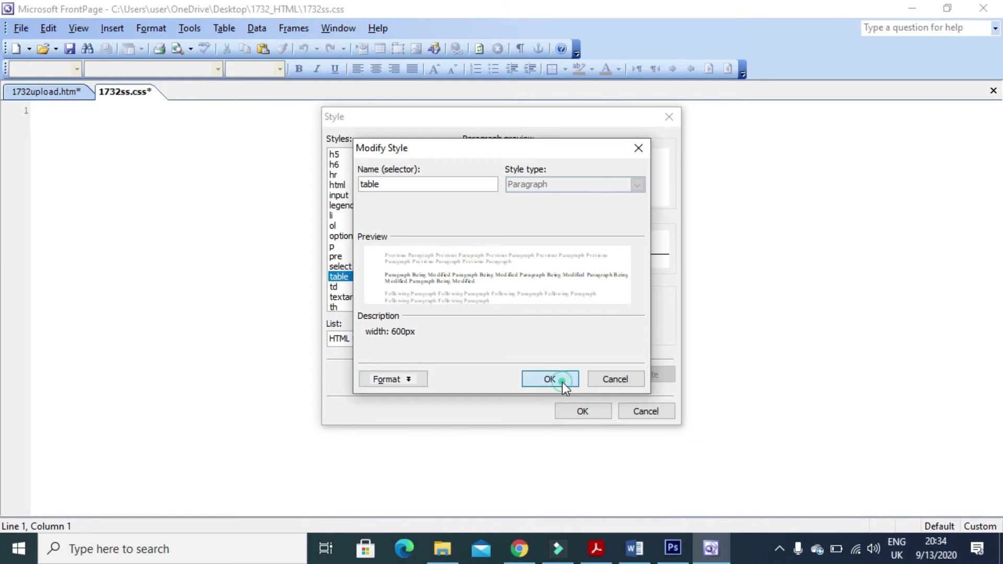
{"action": "left_click", "coordinate": [590, 410]}
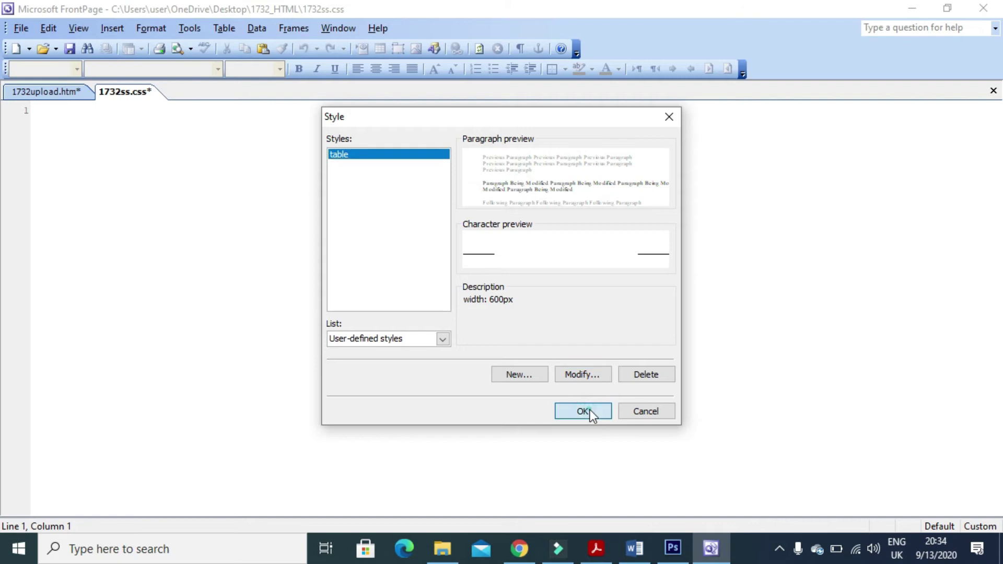
Extend the table rule after width 600px with margin-left:auto; margin-right:auto, then start a new line.
{"action": "left_click", "coordinate": [182, 111]}
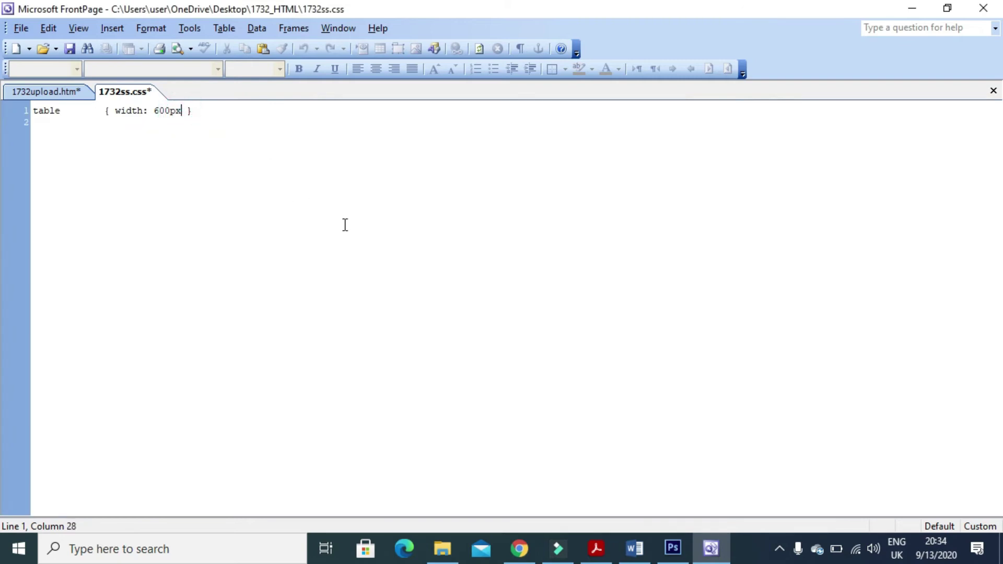
{"action": "type", "text": "; margin-left"}
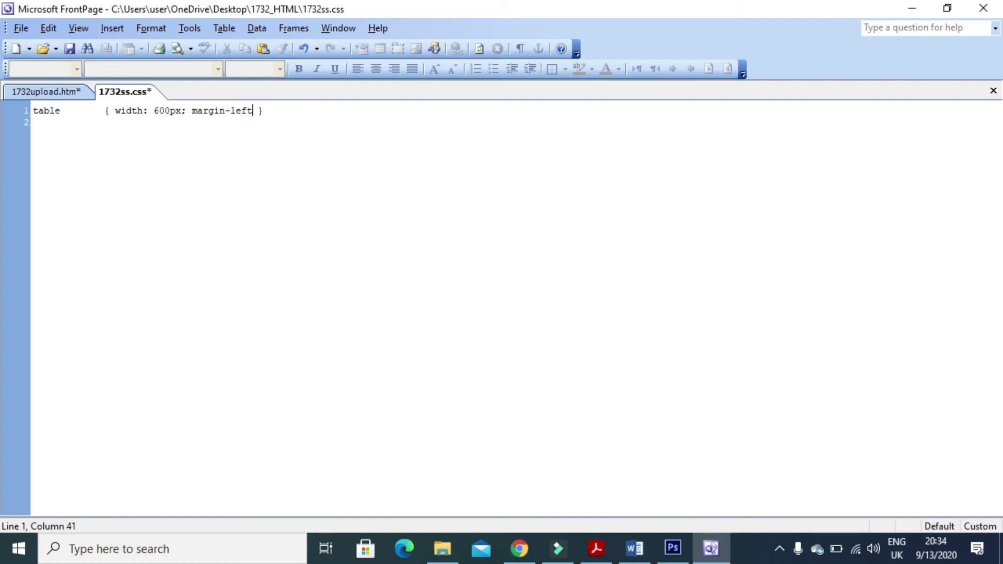
{"action": "type", "text": ":auto; margin"}
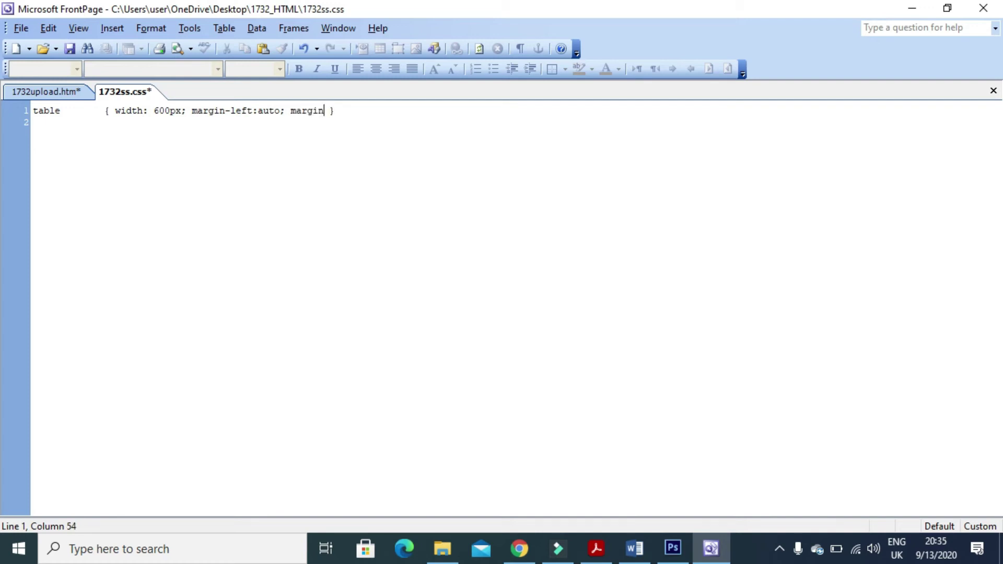
{"action": "type", "text": "-right:auto"}
{"action": "key", "text": "Return"}
{"action": "key", "text": "alt+Tab"}
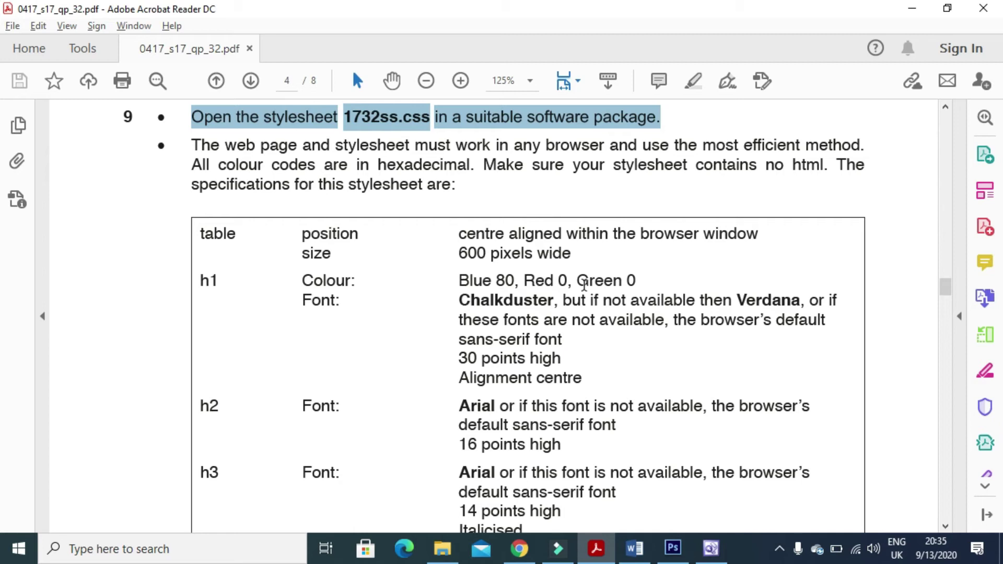
{"action": "key", "text": "alt+Tab"}
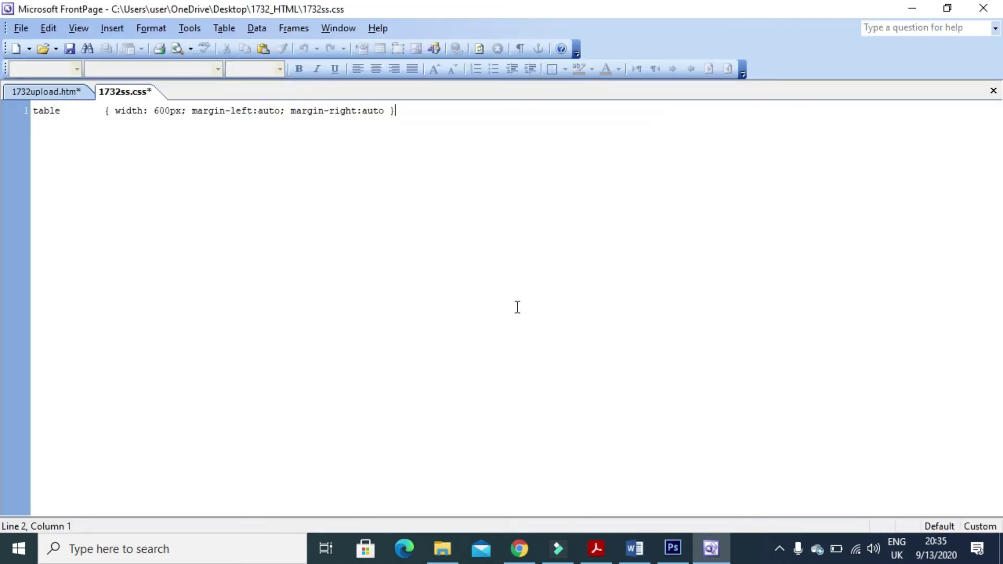
{"action": "key", "text": "Return"}
Select the h1 style from the HTML tags list and open its font settings for modification.
{"action": "left_click", "coordinate": [159, 29]}
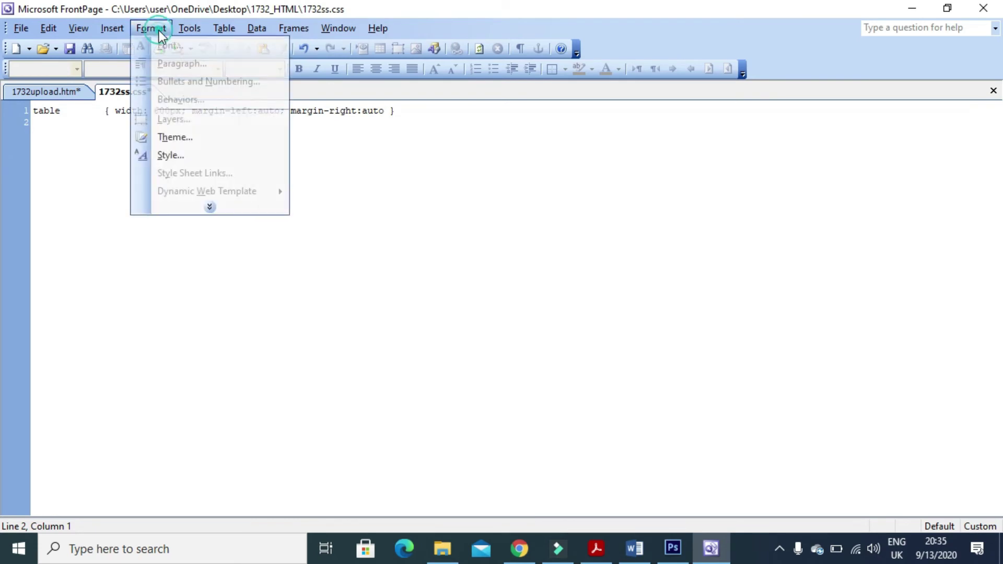
{"action": "left_click", "coordinate": [186, 158]}
{"action": "left_click", "coordinate": [442, 339]}
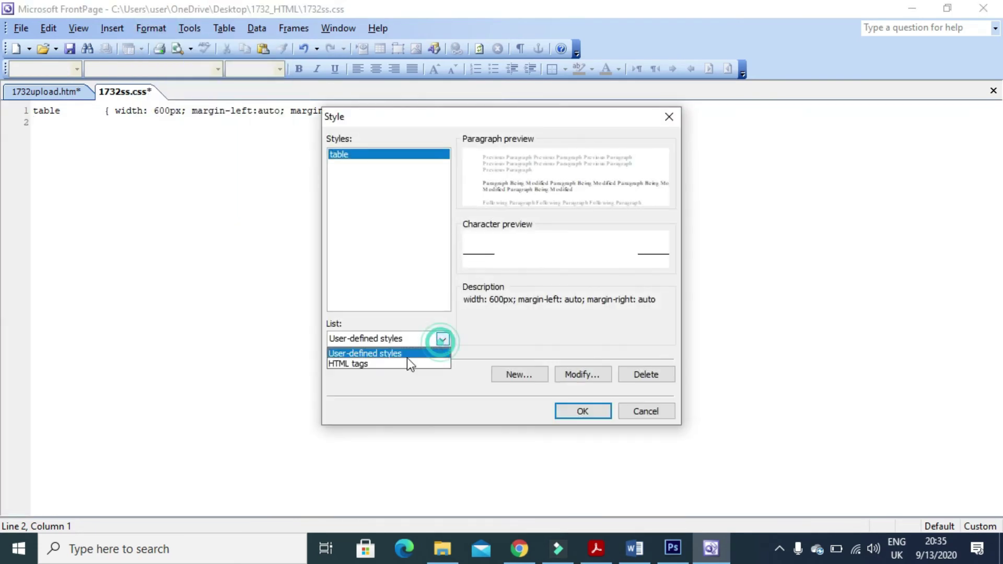
{"action": "left_click", "coordinate": [381, 363]}
{"action": "left_click_drag", "start_coordinate": [444, 227], "coordinate": [375, 202]}
{"action": "left_click", "coordinate": [352, 176]}
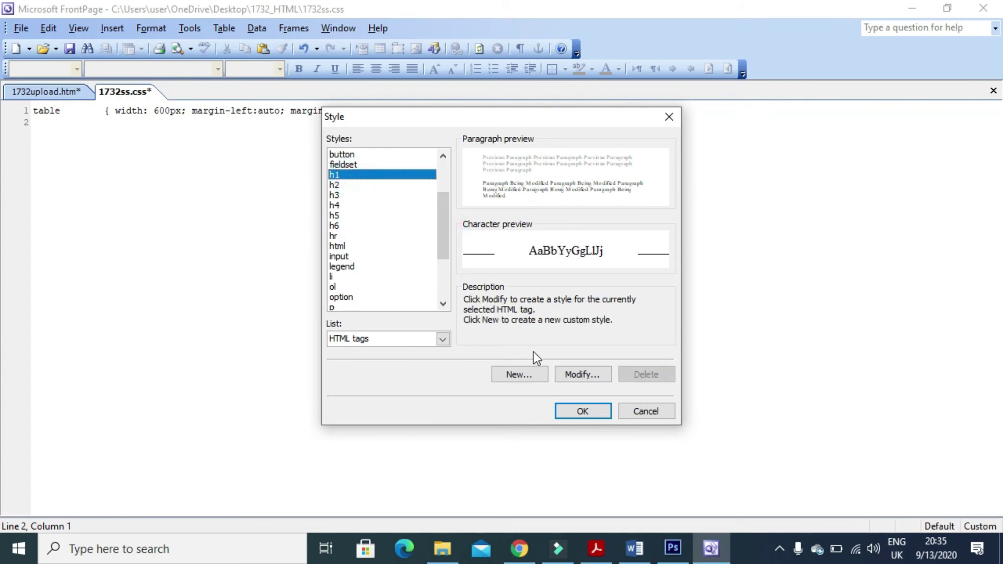
{"action": "left_click", "coordinate": [581, 374]}
{"action": "left_click", "coordinate": [410, 378]}
{"action": "left_click", "coordinate": [412, 398]}
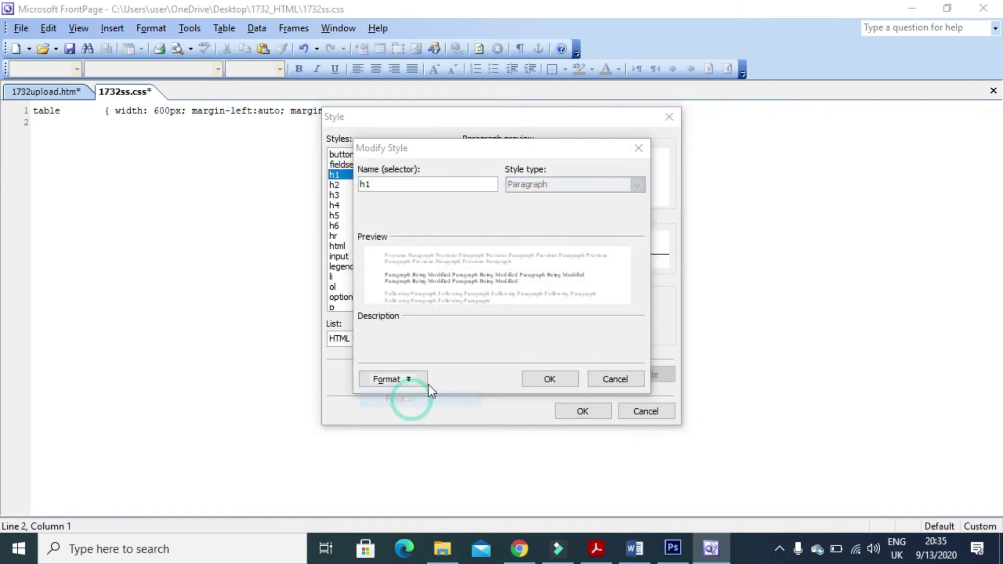
Set the h1 font colour to navy hex 000080 and the size to 30.
{"action": "left_click", "coordinate": [472, 229]}
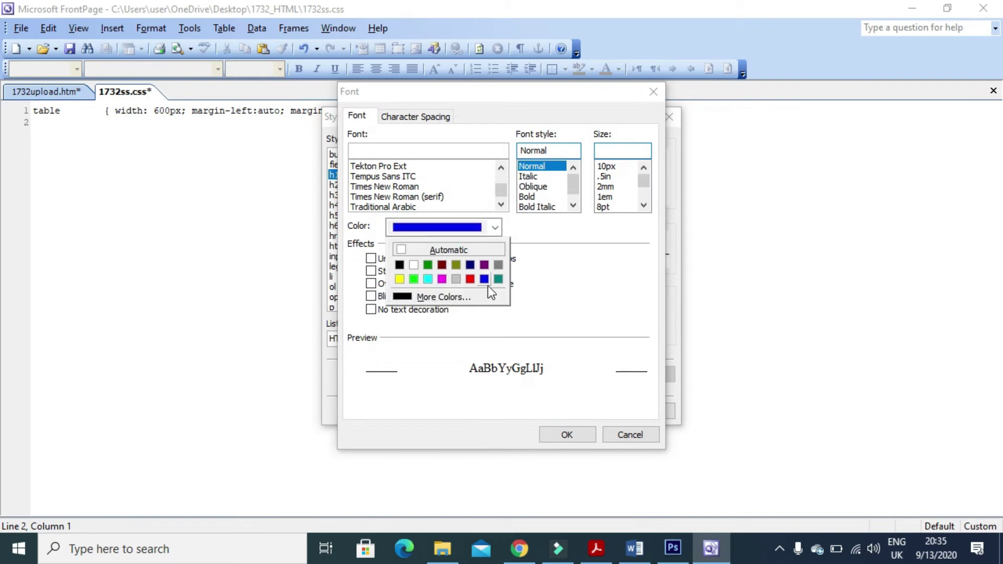
{"action": "left_click", "coordinate": [447, 301]}
{"action": "left_click", "coordinate": [452, 167]}
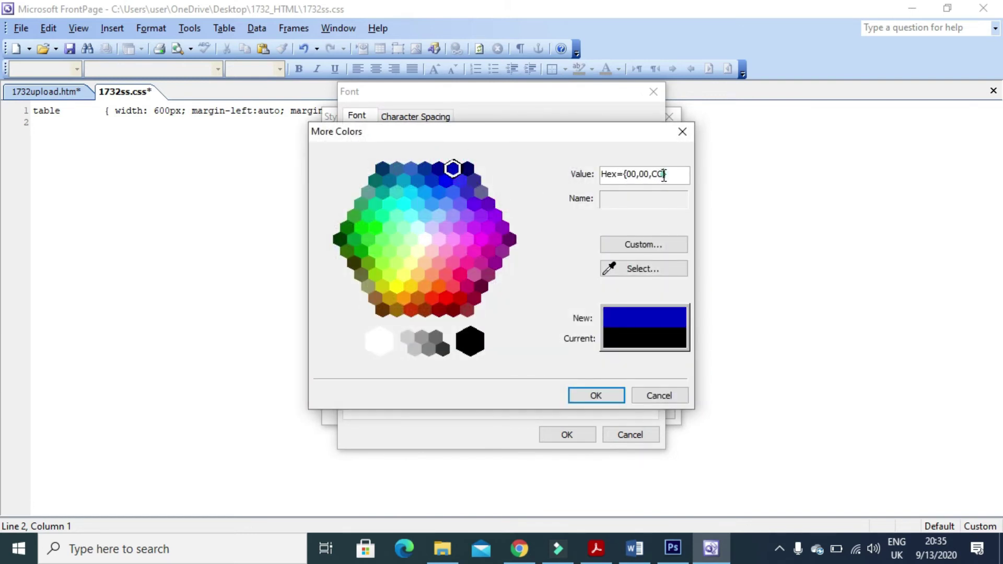
{"action": "key", "text": "BackSpace"}
{"action": "key", "text": "BackSpace"}
{"action": "key", "text": "BackSpace"}
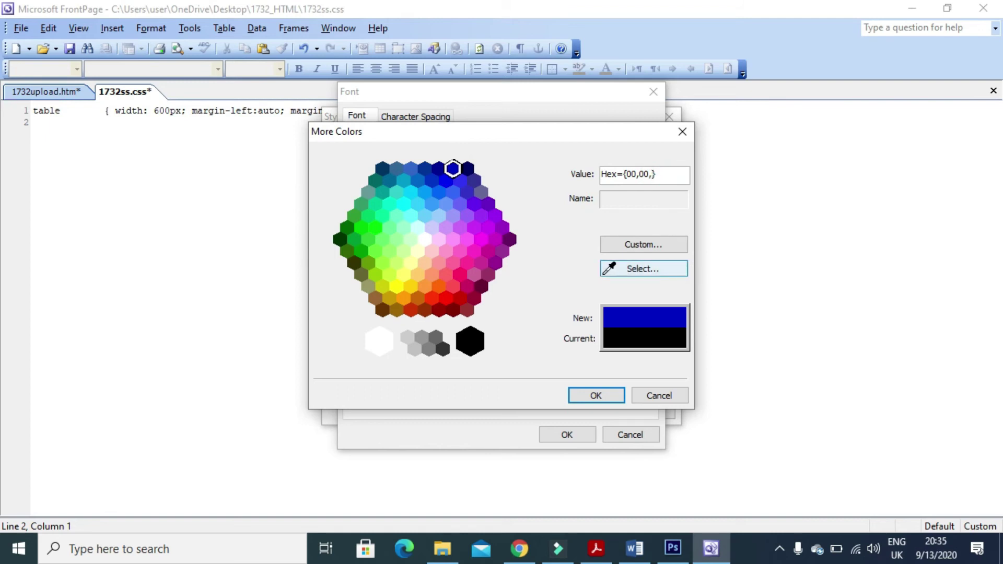
{"action": "key", "text": "alt+Tab"}
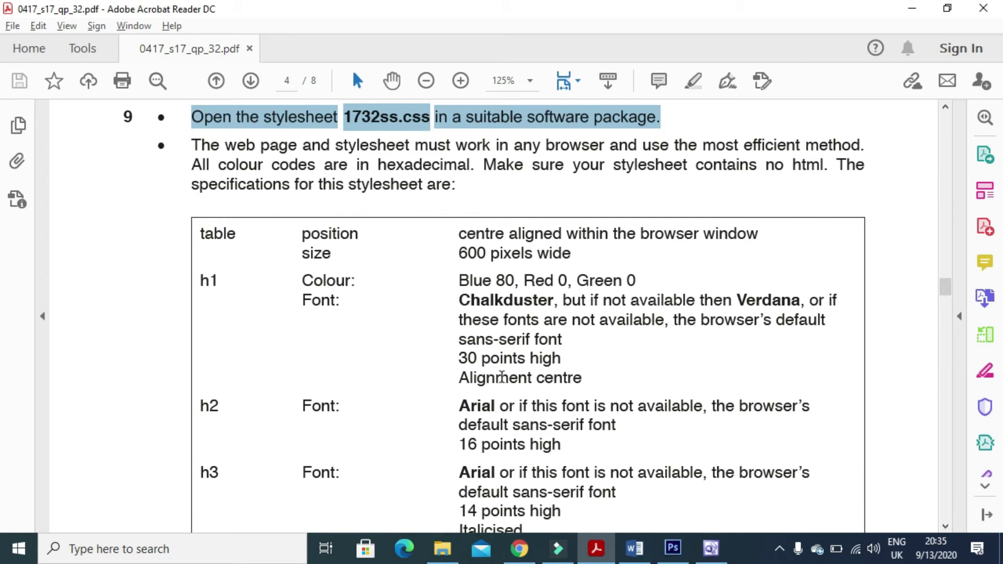
{"action": "key", "text": "alt+Tab"}
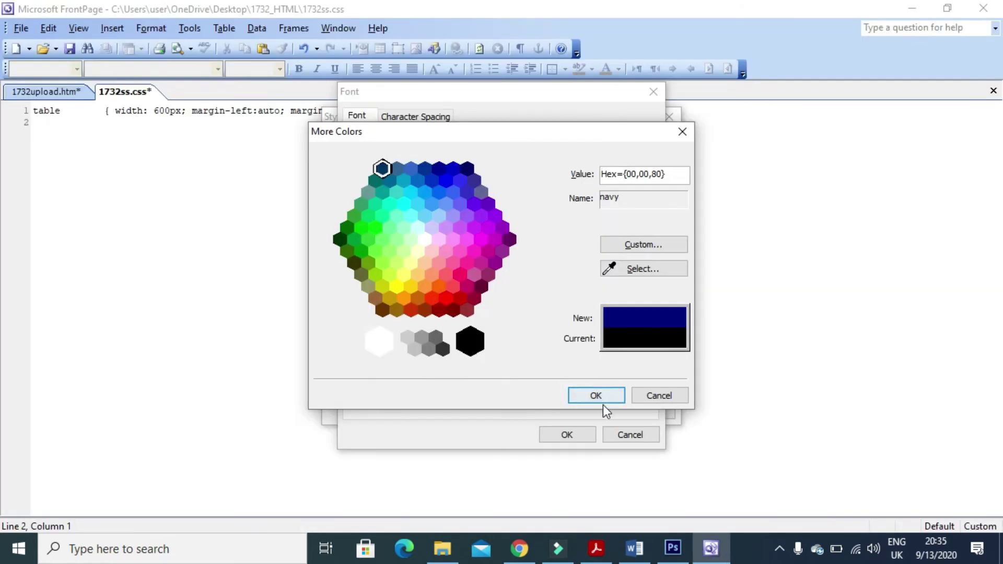
{"action": "left_click", "coordinate": [603, 396]}
{"action": "left_click", "coordinate": [631, 152]}
{"action": "type", "text": "30pt"}
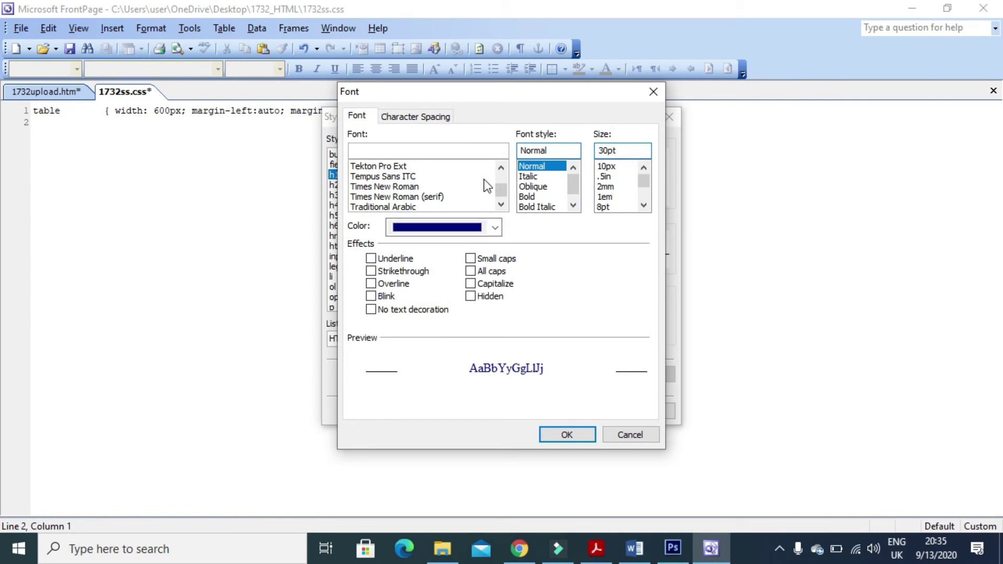
{"action": "key", "text": "alt+Tab"}
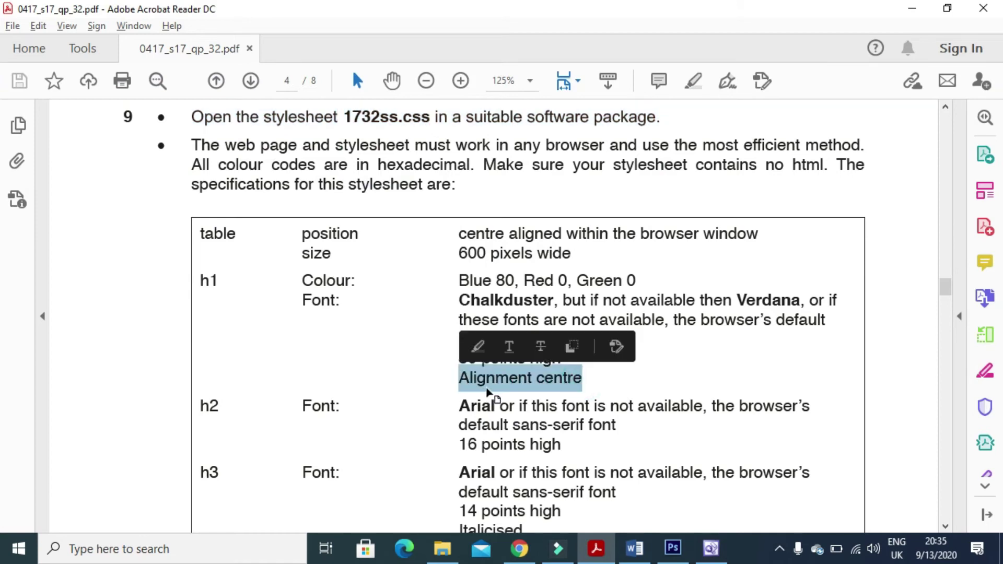
{"action": "key", "text": "alt+Tab"}
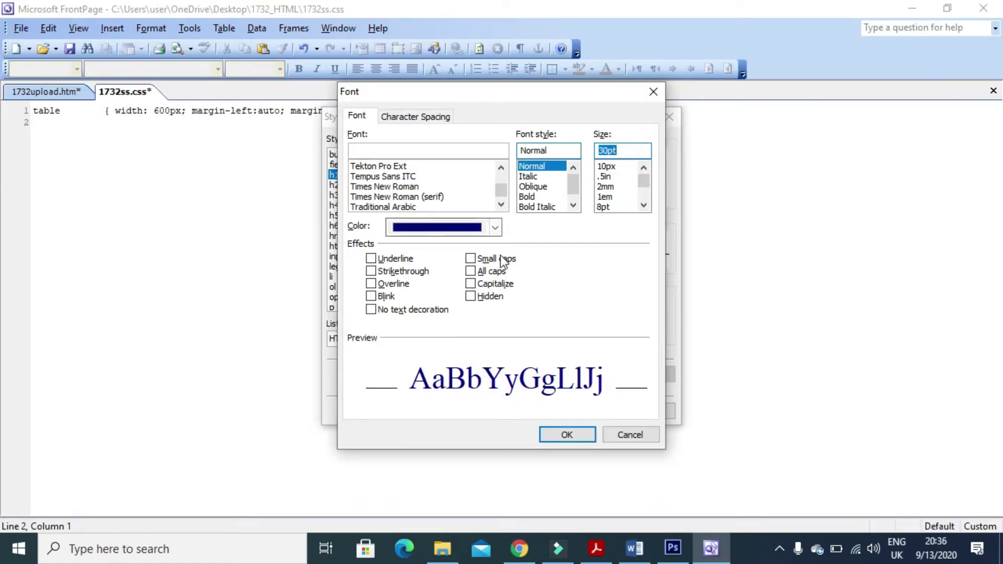
Accept the h1 colour and size, then set the h1 paragraph alignment to Center.
{"action": "left_click", "coordinate": [567, 435]}
{"action": "left_click", "coordinate": [413, 380]}
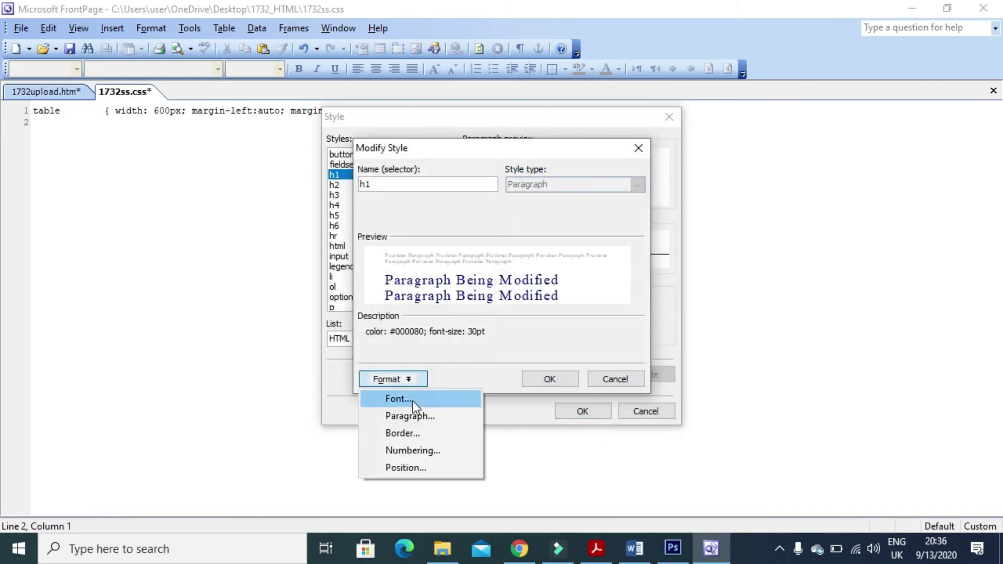
{"action": "left_click", "coordinate": [418, 418]}
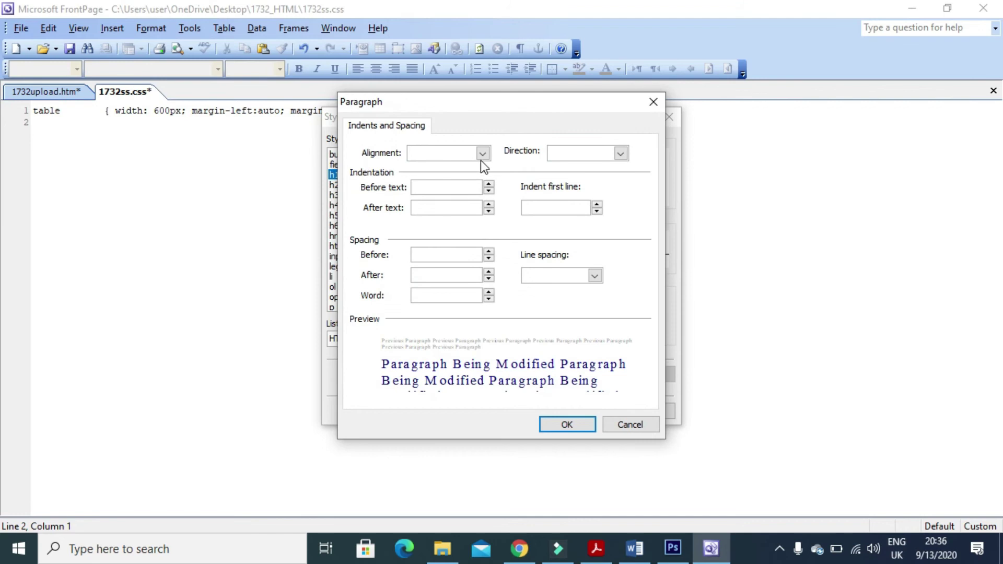
{"action": "left_click", "coordinate": [481, 154]}
{"action": "left_click", "coordinate": [444, 187]}
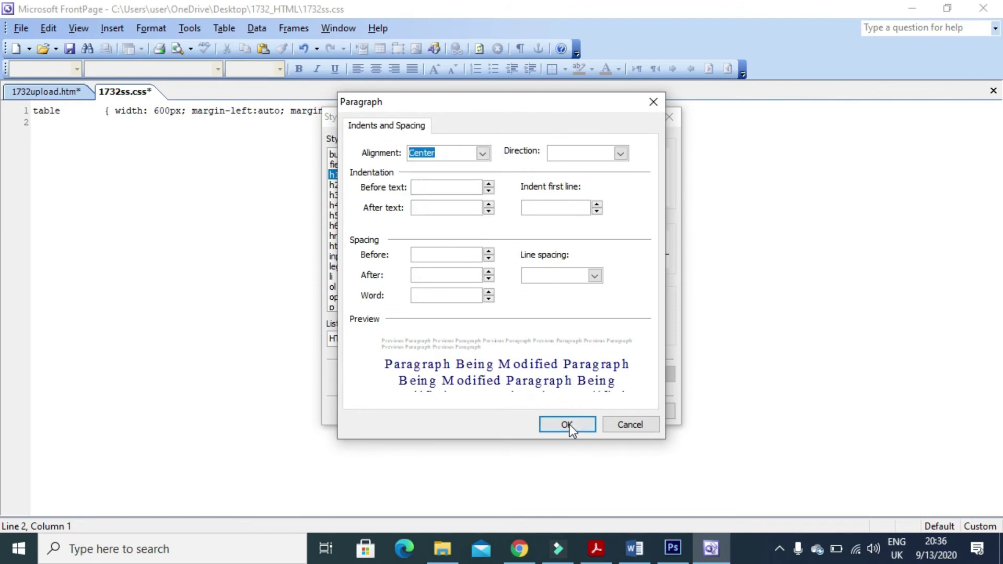
{"action": "left_click", "coordinate": [566, 424]}
Enter the h1 font family chalkduster, verdana, sans-serif as required by the exam paper.
{"action": "left_click", "coordinate": [413, 379]}
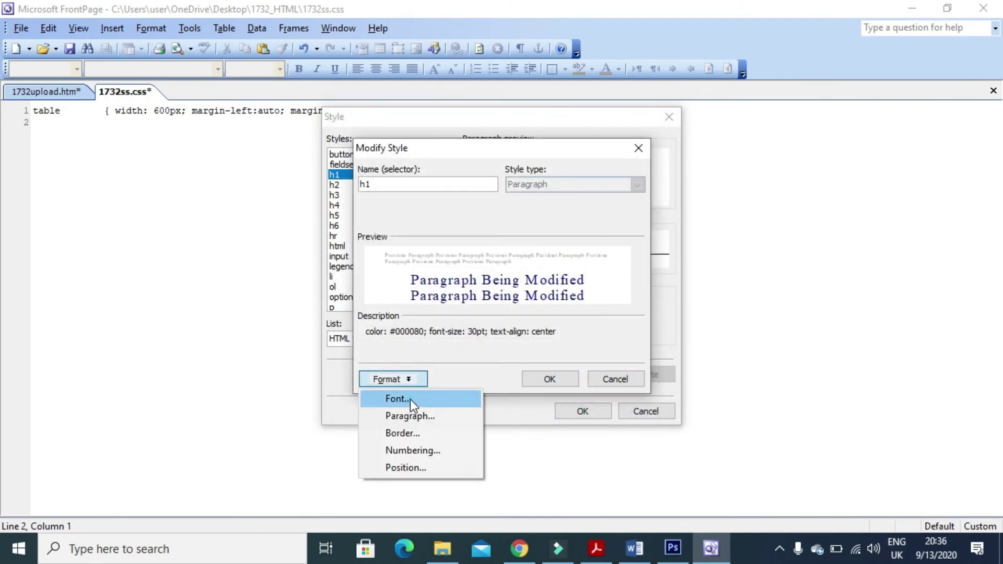
{"action": "left_click", "coordinate": [410, 399]}
{"action": "key", "text": "alt+Tab"}
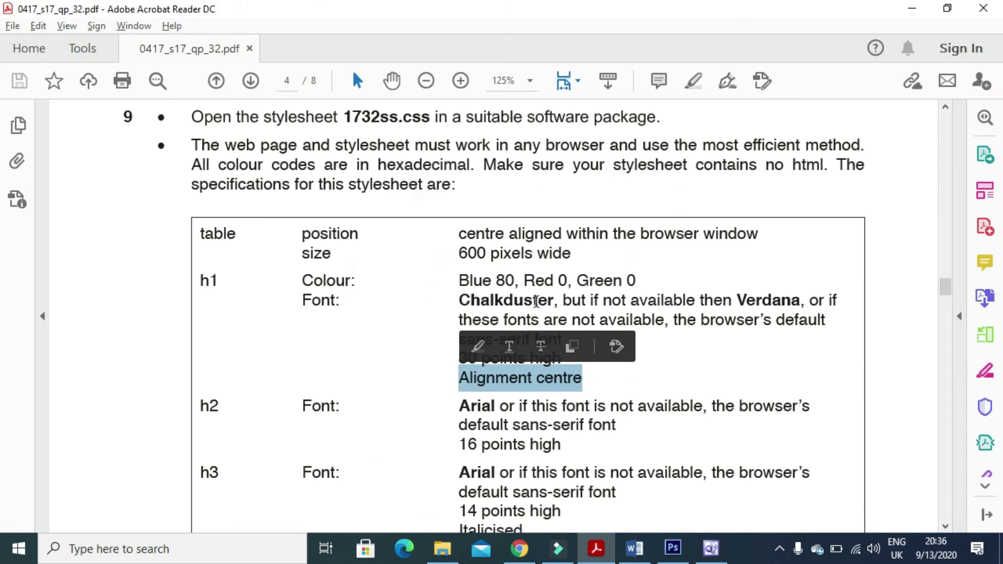
{"action": "left_click", "coordinate": [535, 302]}
{"action": "left_click_drag", "start_coordinate": [452, 299], "coordinate": [590, 338]}
{"action": "left_click", "coordinate": [534, 339]}
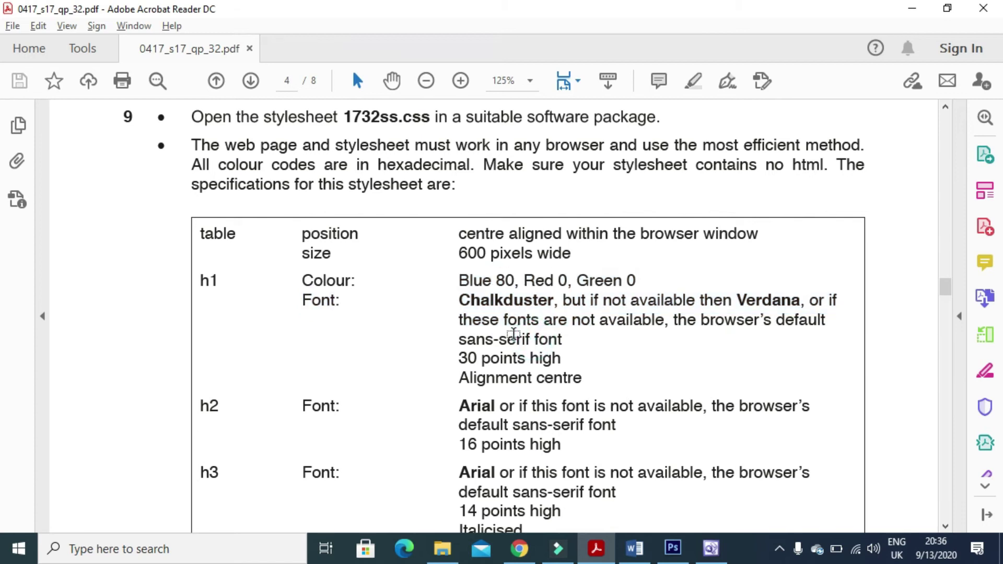
{"action": "key", "text": "alt+Tab"}
{"action": "type", "text": "cha"}
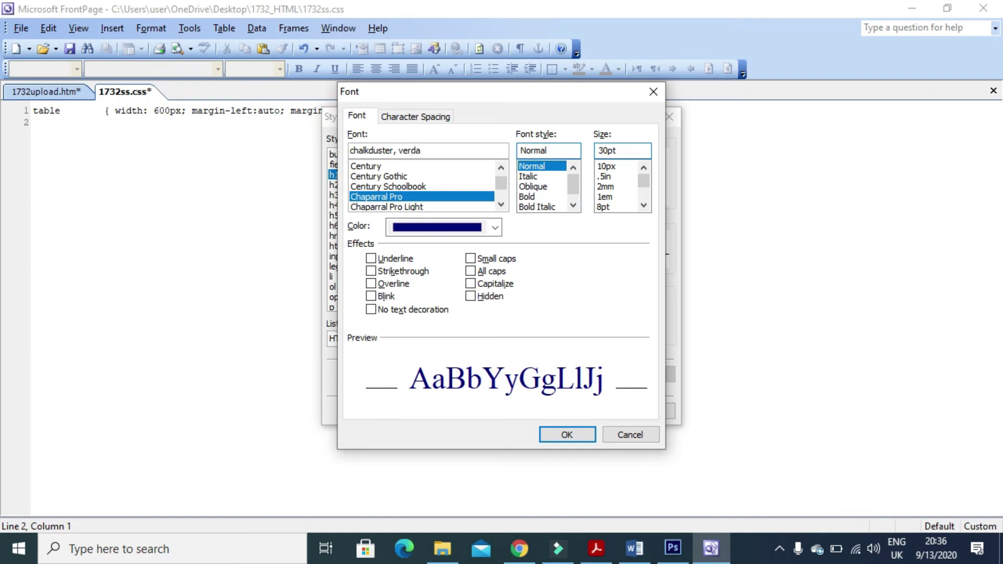
{"action": "key", "text": "alt+Tab"}
{"action": "key", "text": "alt+Tab"}
{"action": "key", "text": "alt+Tab"}
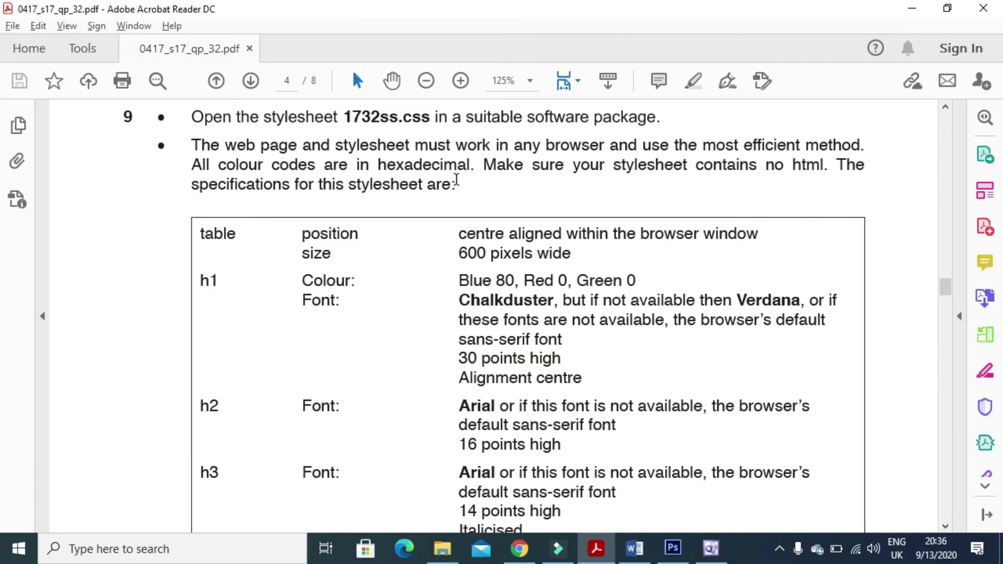
{"action": "key", "text": "alt+Tab"}
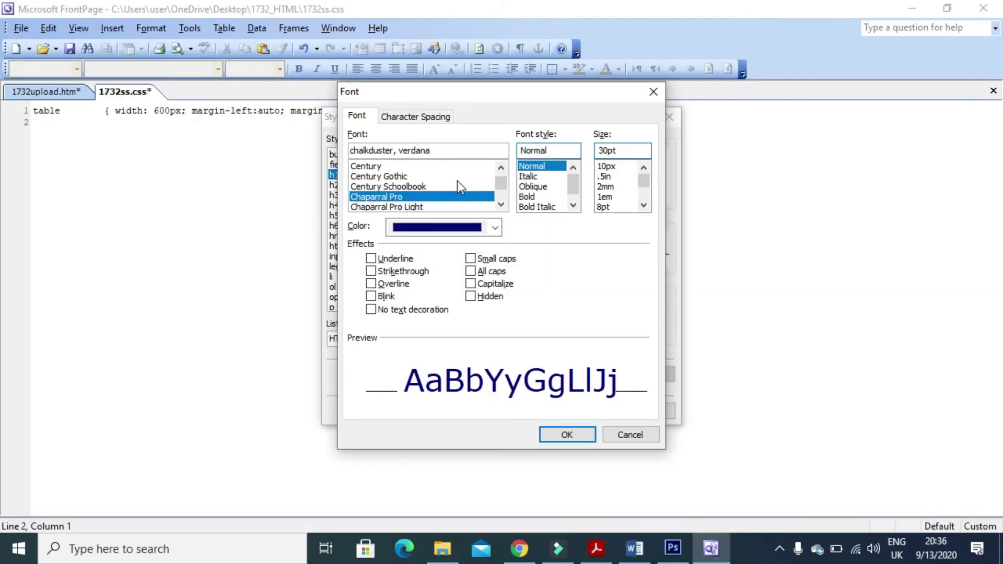
{"action": "type", "text": ", sans-serif"}
{"action": "key", "text": "alt+Tab"}
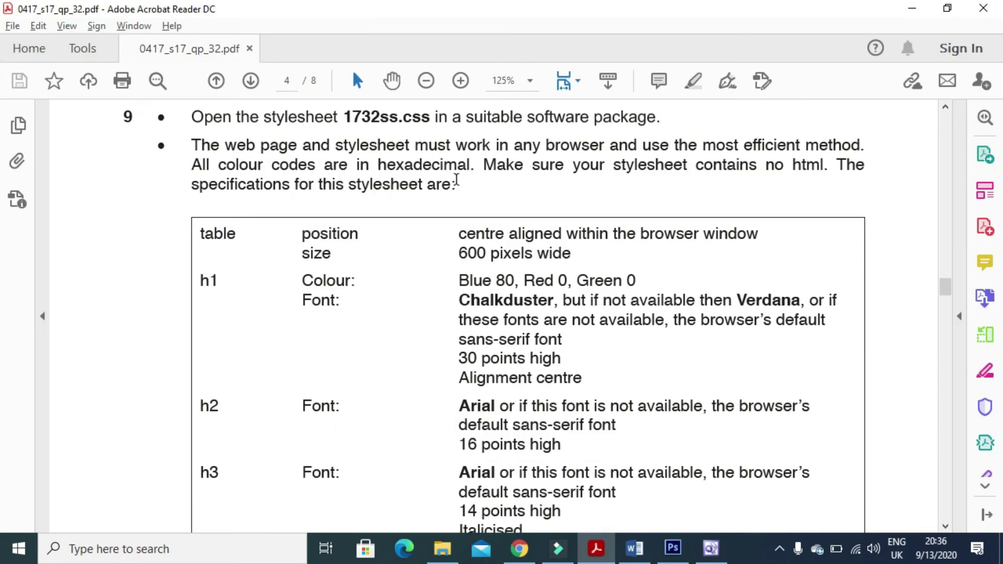
{"action": "key", "text": "alt+Tab"}
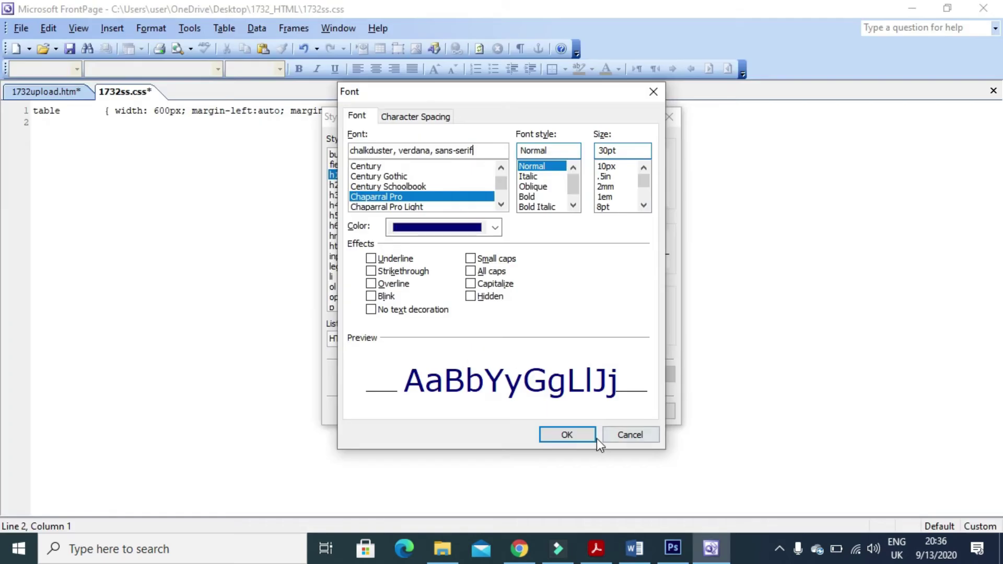
{"action": "left_click", "coordinate": [577, 435]}
Accept the finished h1 style, choose h2 for modification and review its requirements in the PDF.
{"action": "left_click", "coordinate": [565, 383]}
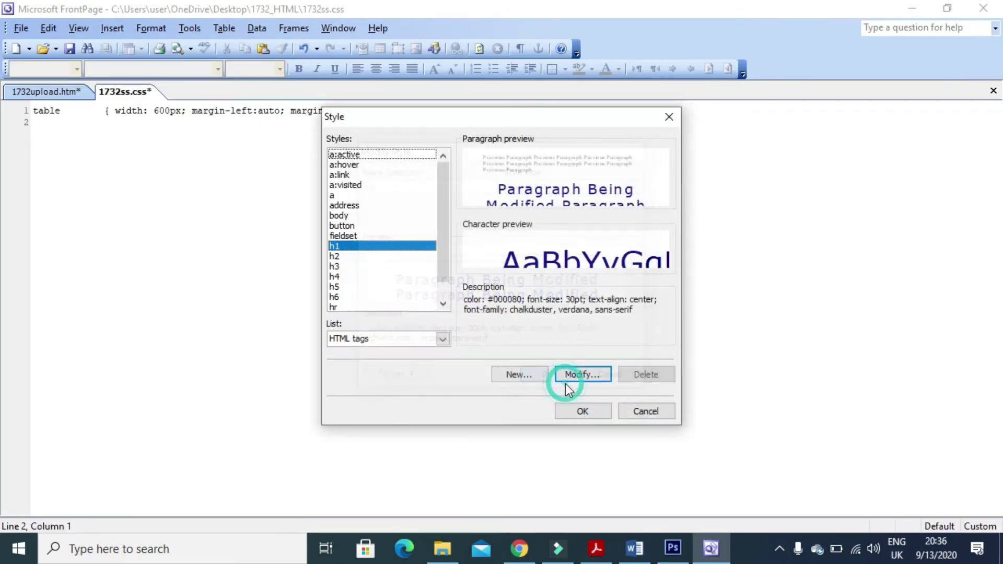
{"action": "left_click", "coordinate": [365, 256]}
{"action": "left_click", "coordinate": [581, 374]}
{"action": "key", "text": "alt+Tab"}
{"action": "scroll", "coordinate": [389, 343], "scroll_direction": "down", "scroll_amount": 3}
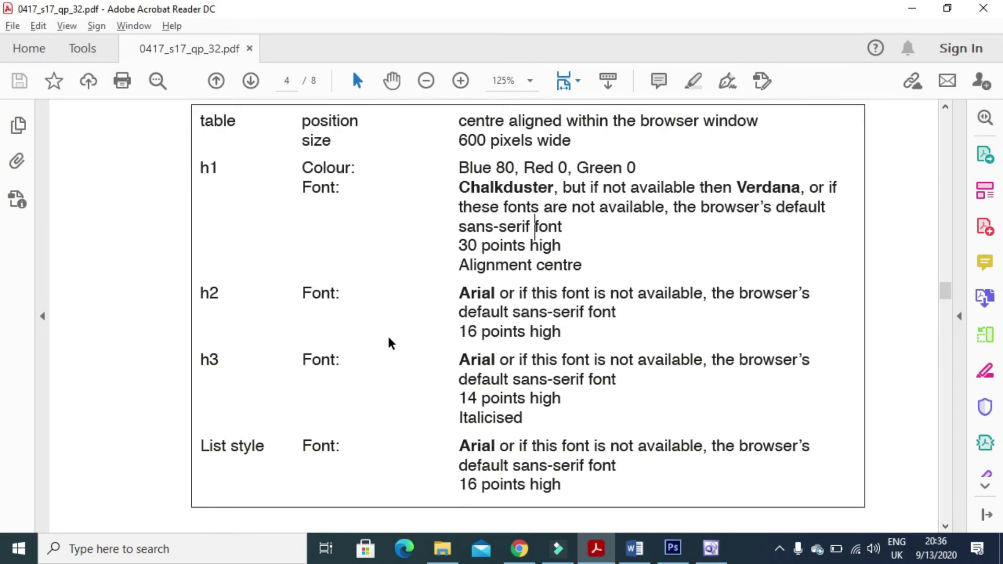
{"action": "scroll", "coordinate": [389, 343], "scroll_direction": "down", "scroll_amount": 1}
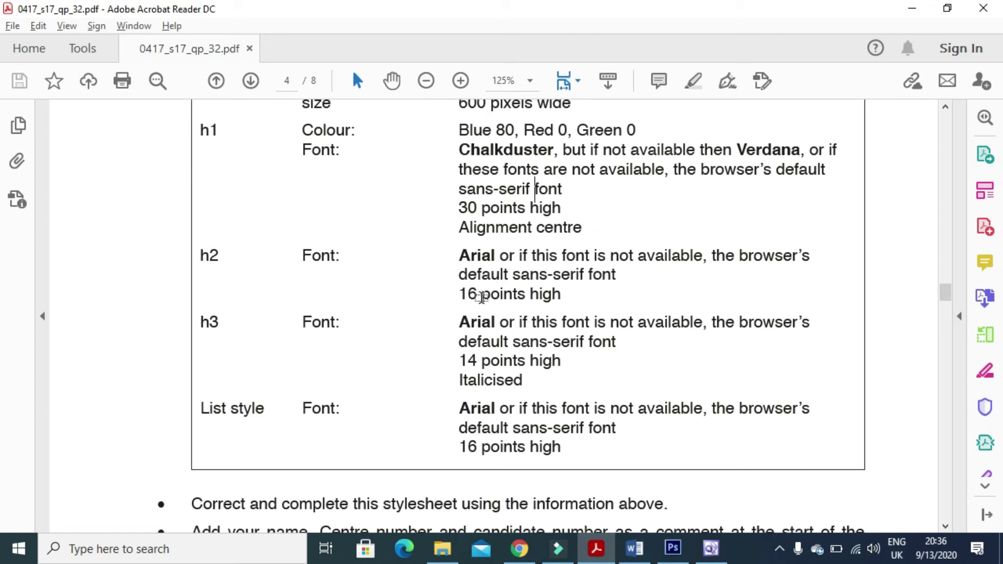
{"action": "key", "text": "alt+Tab"}
Give h2 size 16pt and font arial, sans-serif, and accept the modified style.
{"action": "left_click", "coordinate": [390, 380]}
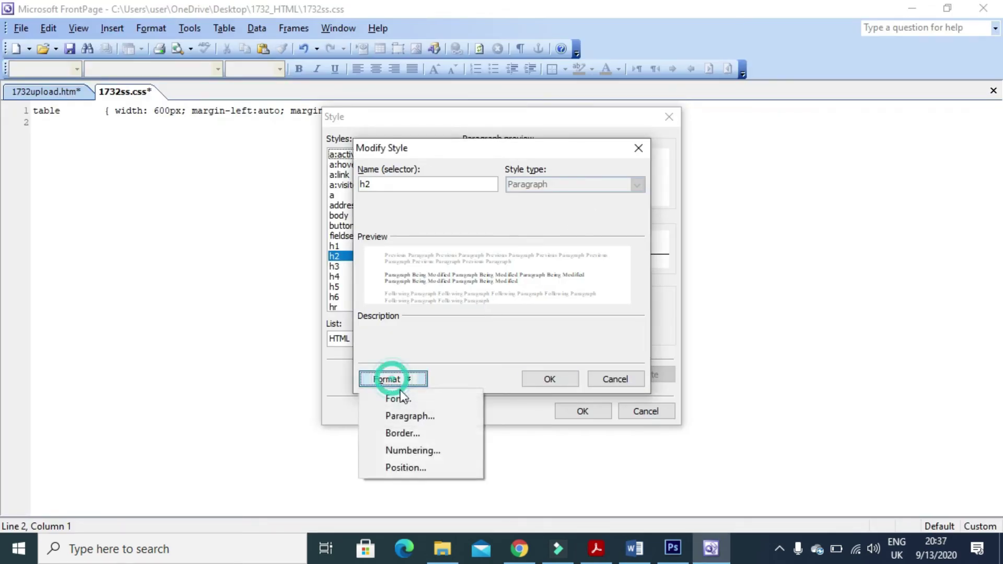
{"action": "left_click", "coordinate": [405, 399]}
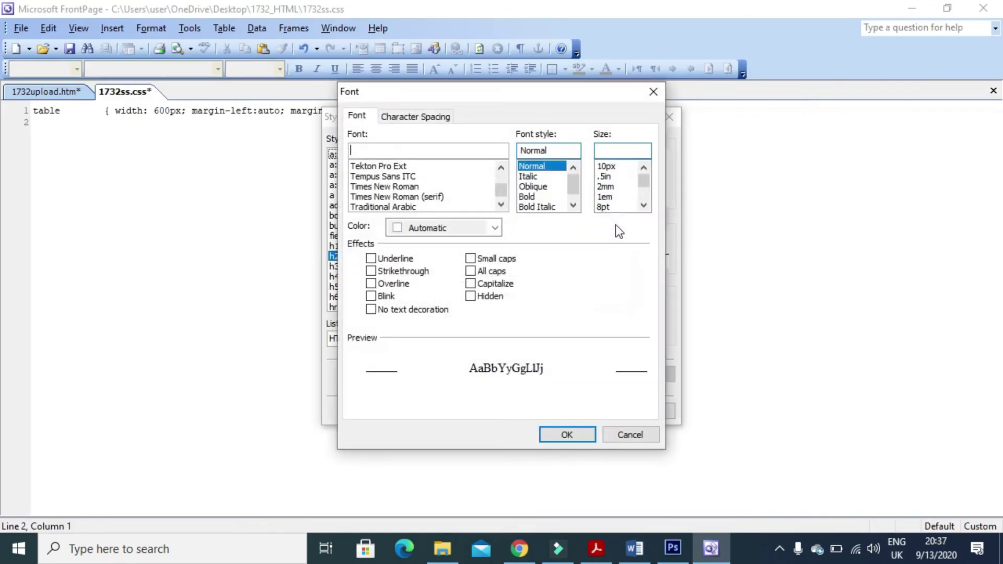
{"action": "left_click", "coordinate": [611, 150]}
{"action": "type", "text": "16pt"}
{"action": "left_click", "coordinate": [403, 151]}
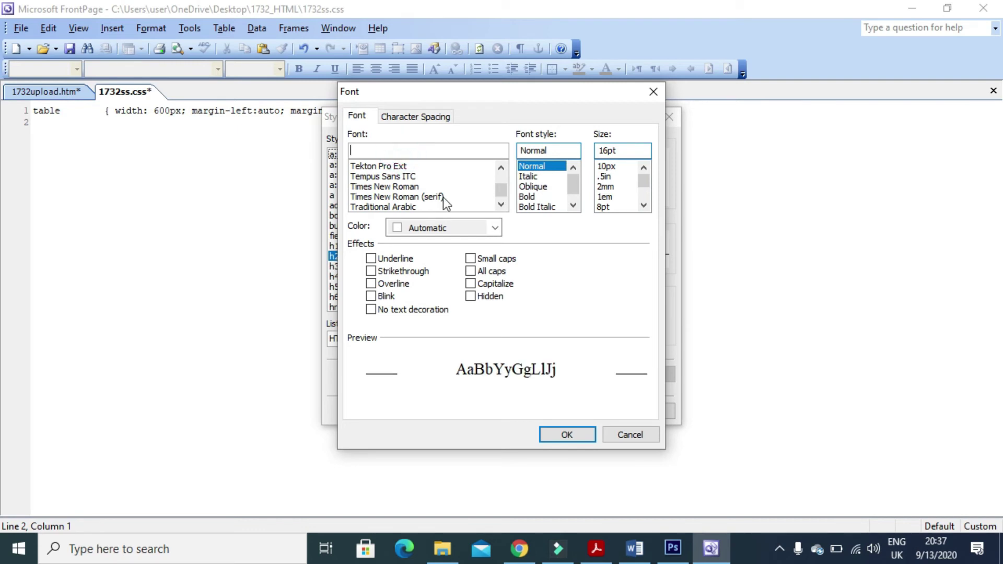
{"action": "type", "text": "arial"}
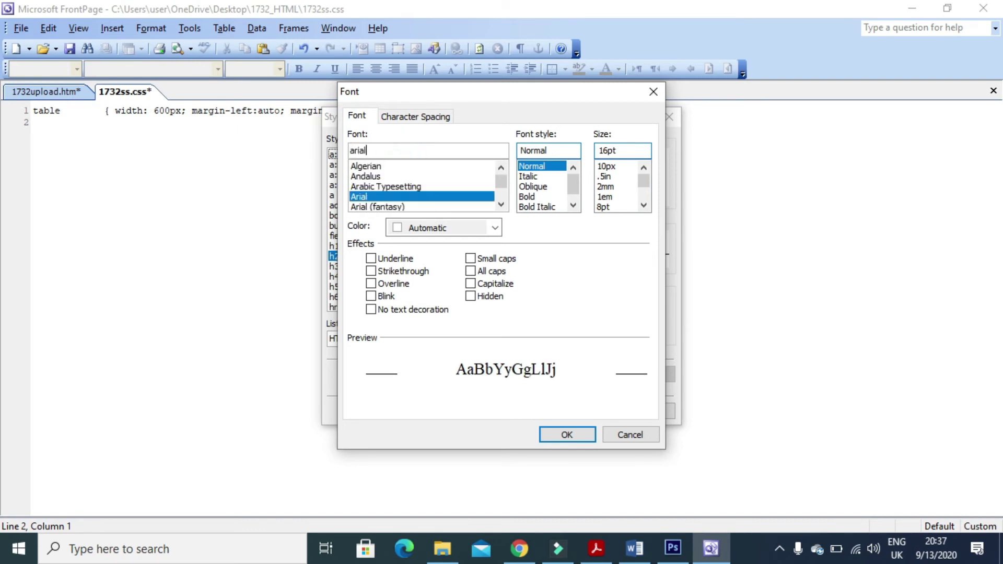
{"action": "type", "text": ", sans-serif"}
{"action": "key", "text": "alt+Tab"}
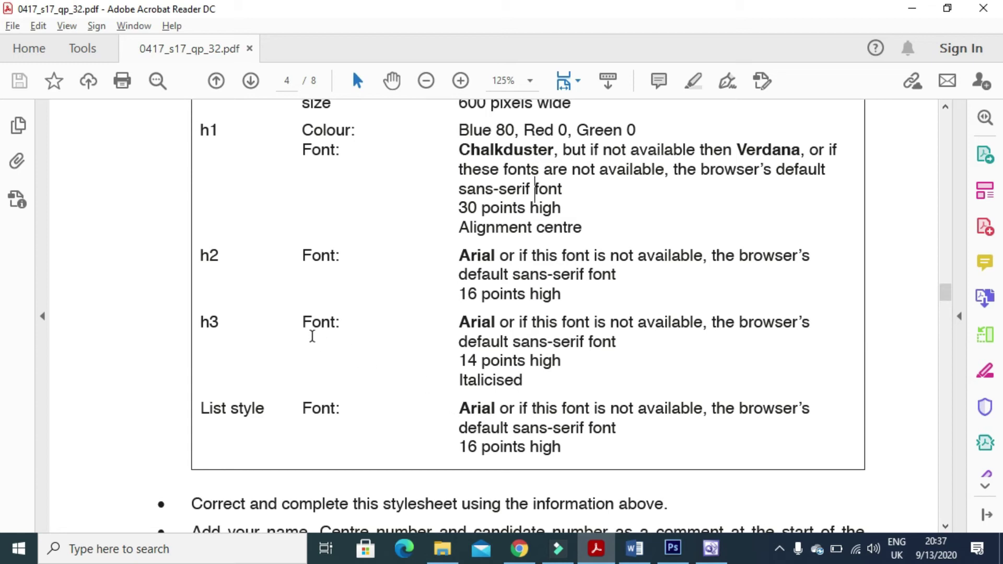
{"action": "key", "text": "alt+Tab"}
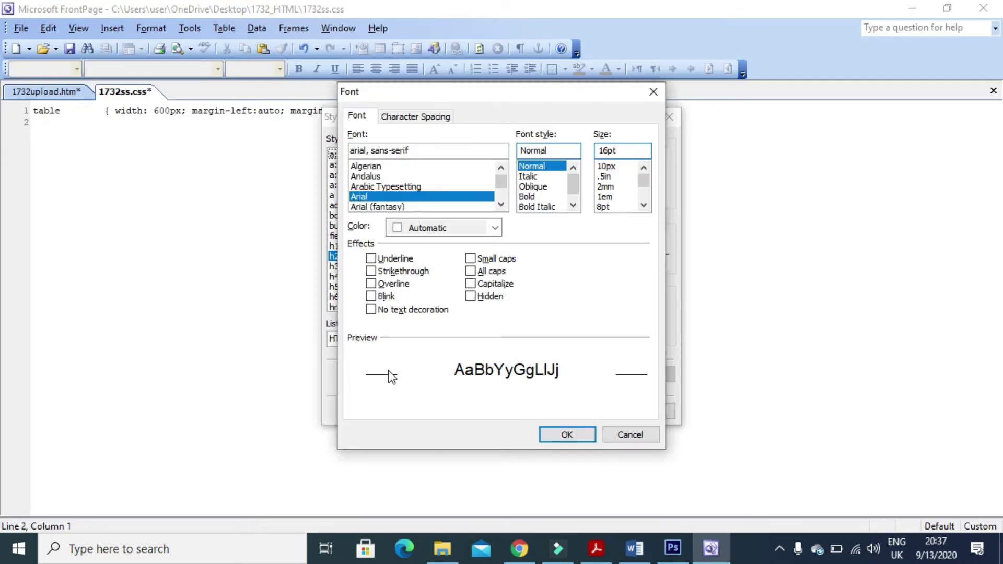
{"action": "left_click", "coordinate": [567, 435]}
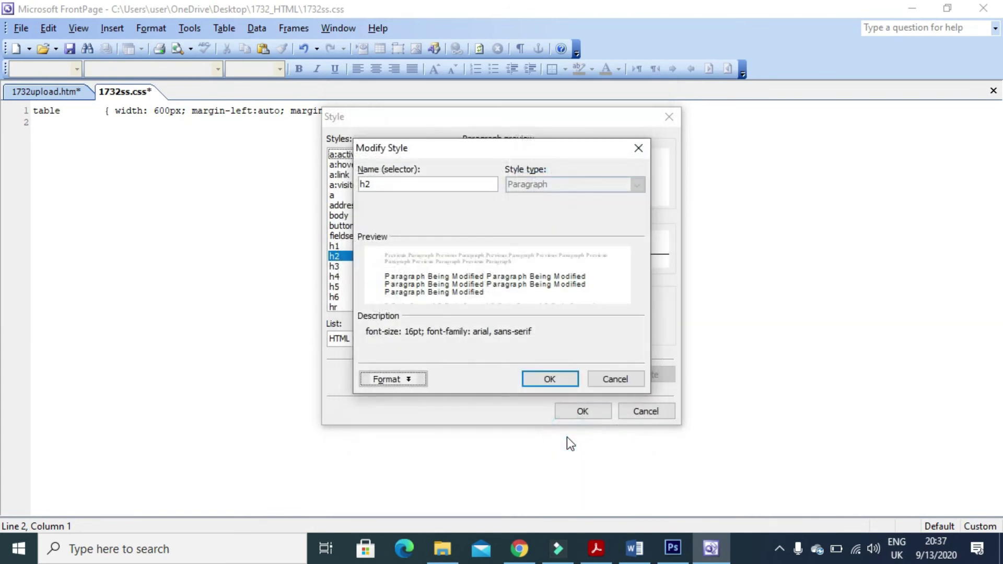
{"action": "left_click", "coordinate": [563, 379]}
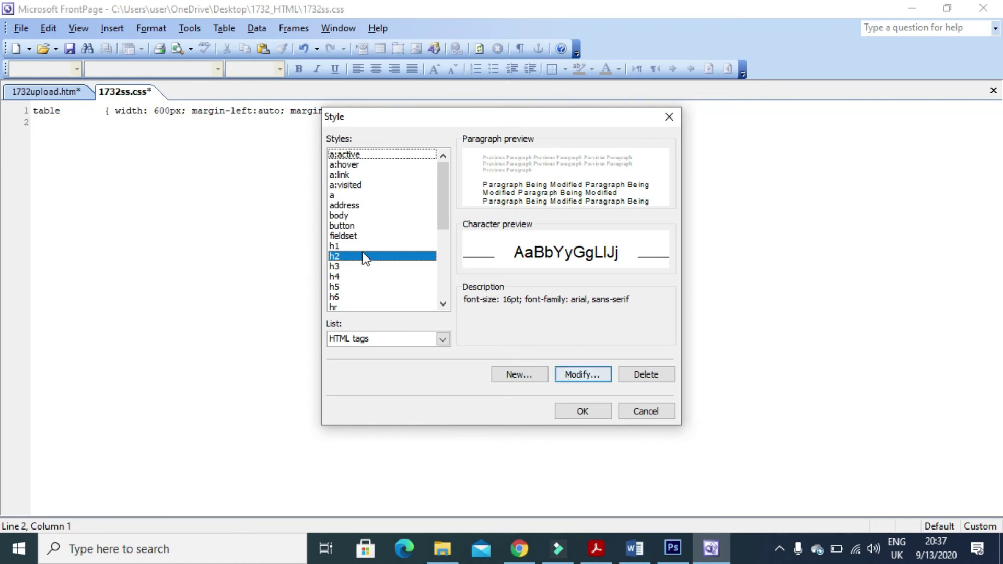
Open the h3 style's font settings and enter a size of 14pt.
{"action": "left_click", "coordinate": [350, 267]}
{"action": "left_click", "coordinate": [581, 372]}
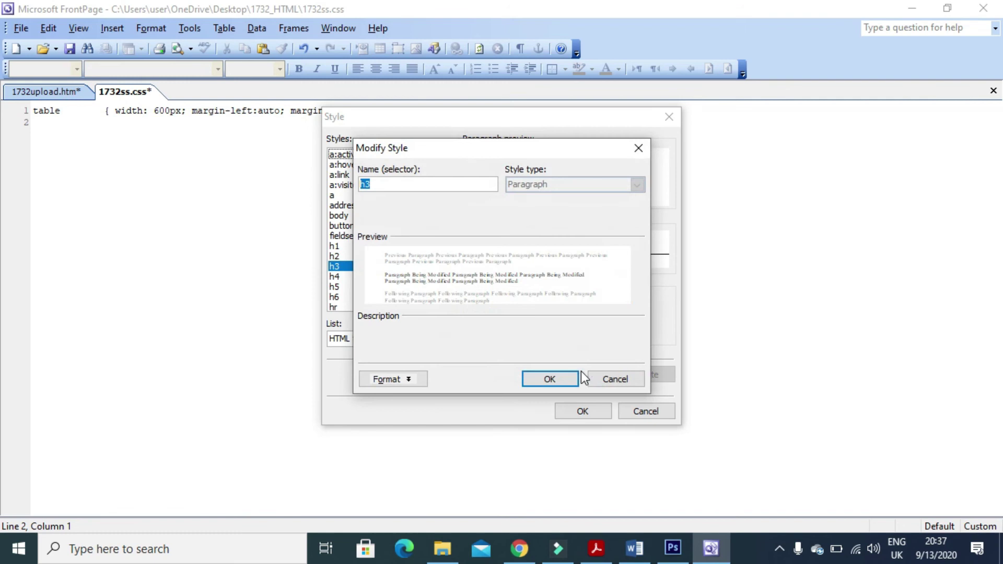
{"action": "left_click", "coordinate": [418, 381]}
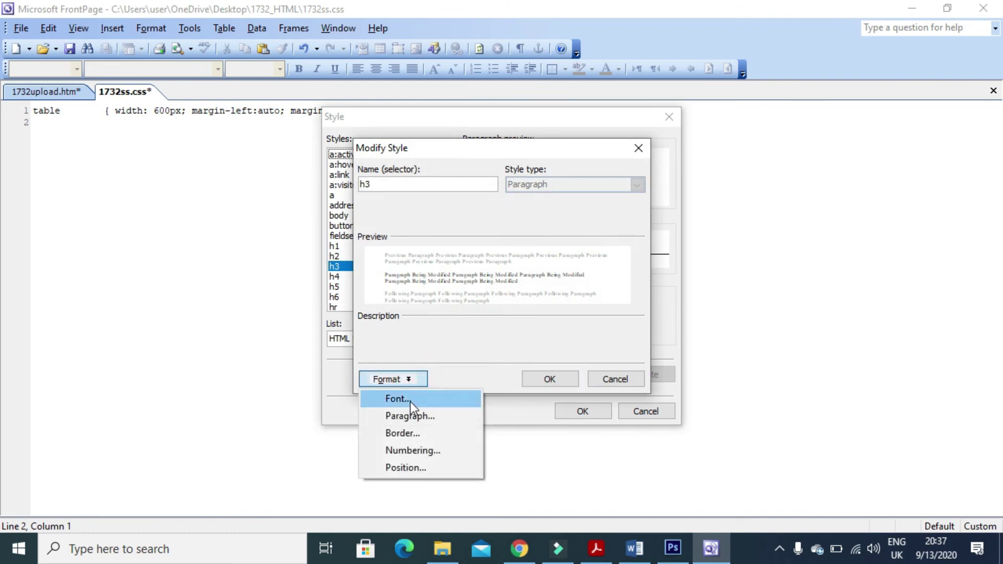
{"action": "left_click", "coordinate": [412, 400]}
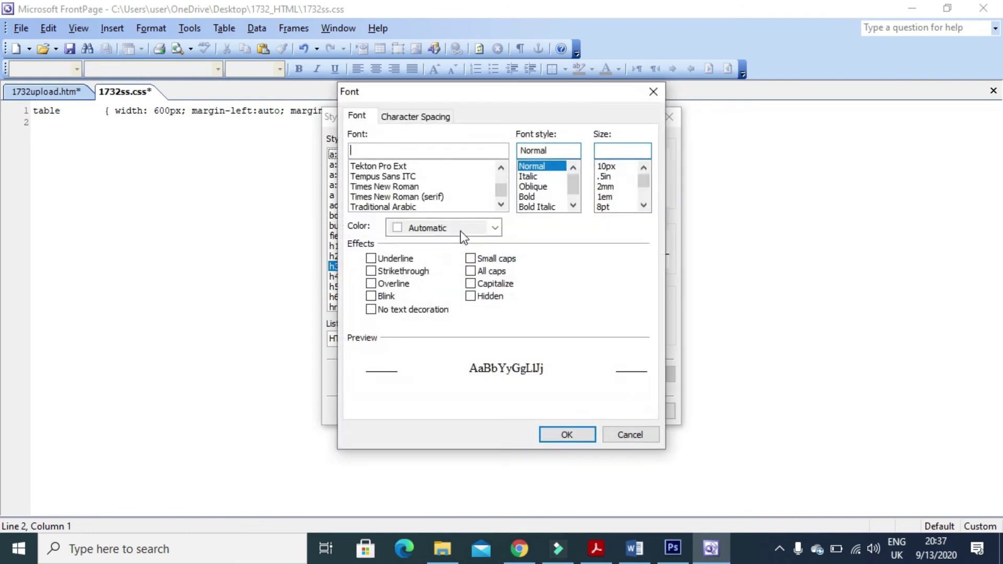
{"action": "key", "text": "alt+Tab"}
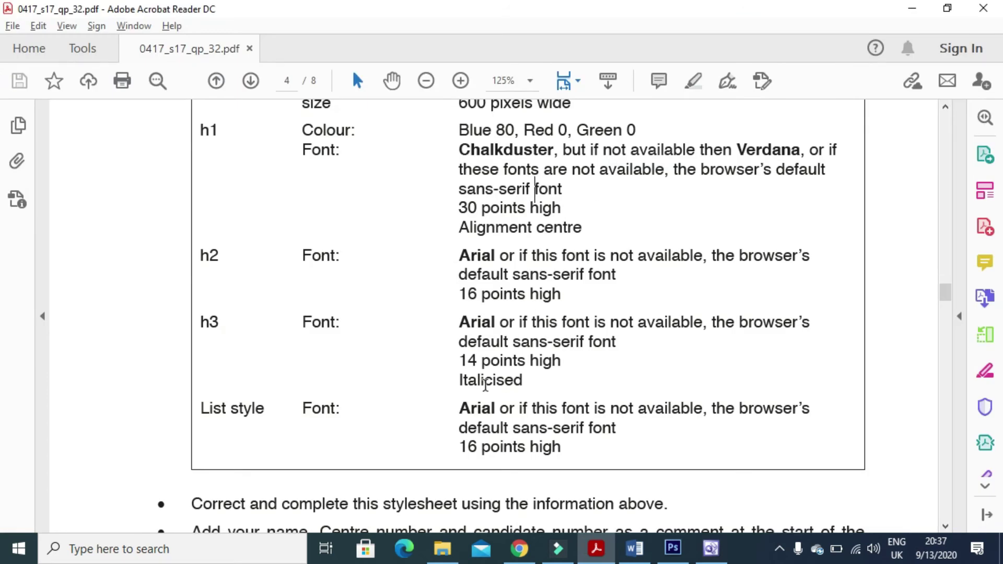
{"action": "key", "text": "alt+Tab"}
{"action": "left_click", "coordinate": [617, 150]}
{"action": "type", "text": "14py"}
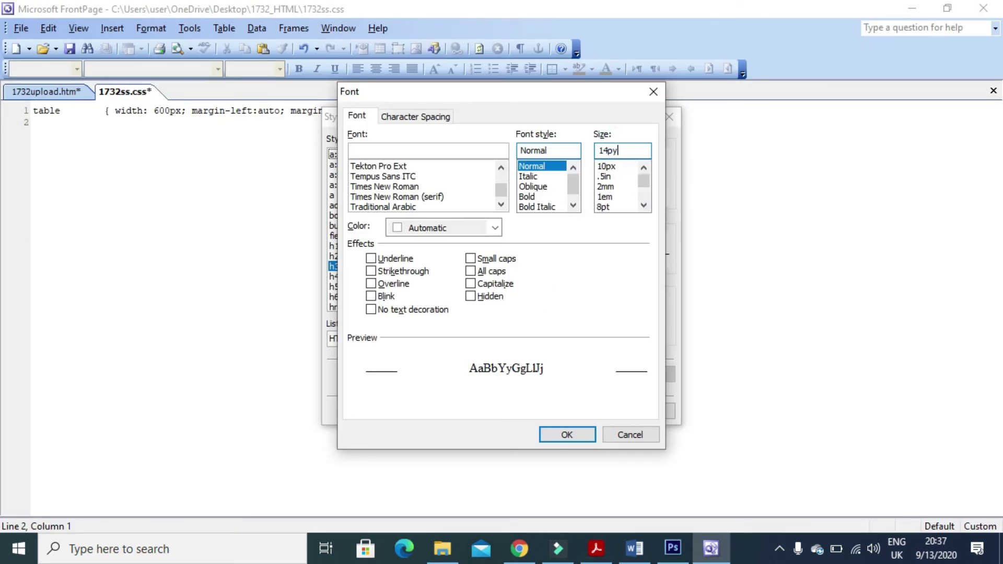
{"action": "key", "text": "BackSpace"}
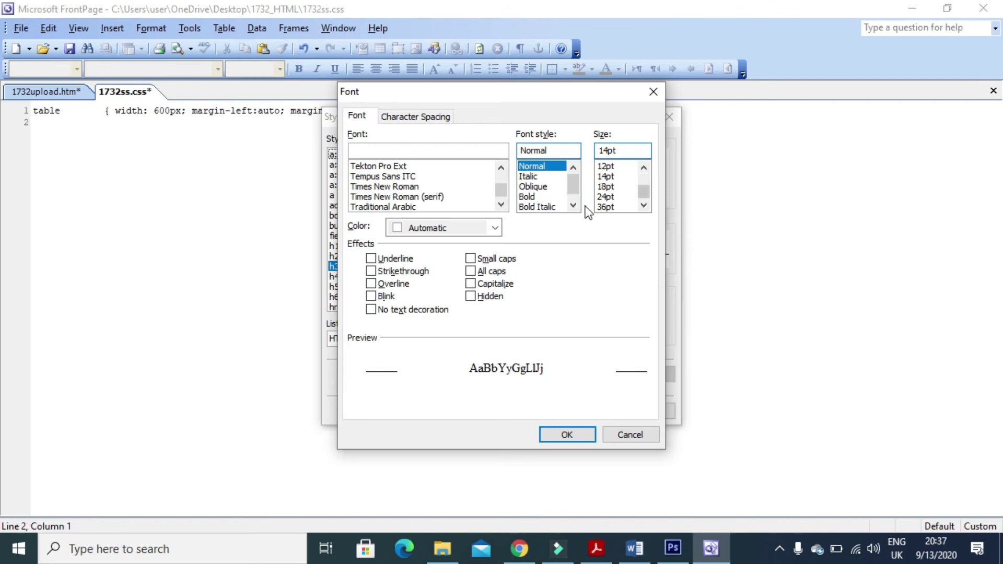
Make h3 italic with font arial, sans-serif and accept the modified style.
{"action": "left_click", "coordinate": [528, 176]}
{"action": "key", "text": "alt+Tab"}
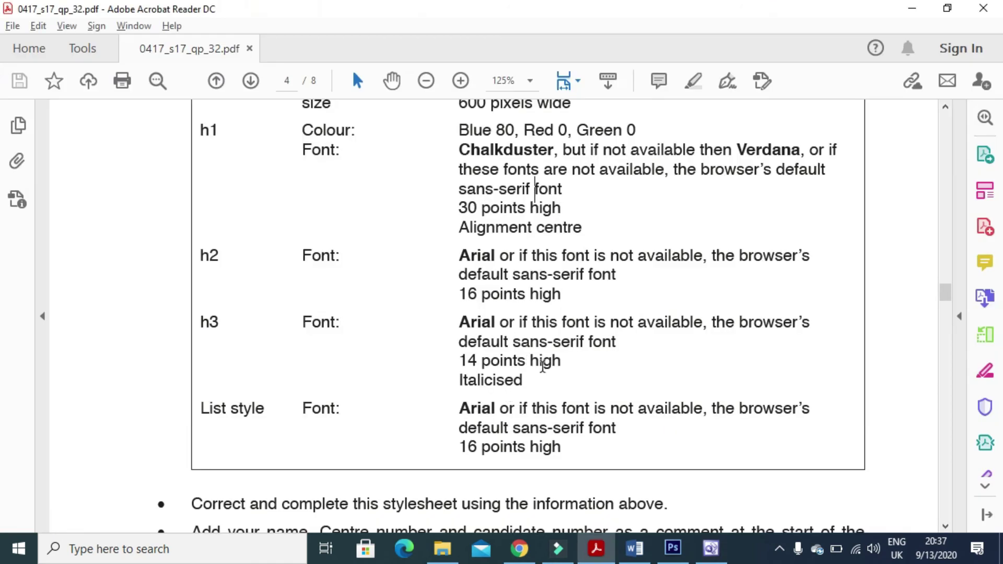
{"action": "left_click_drag", "start_coordinate": [563, 364], "coordinate": [458, 360]}
{"action": "left_click_drag", "start_coordinate": [530, 381], "coordinate": [483, 360]}
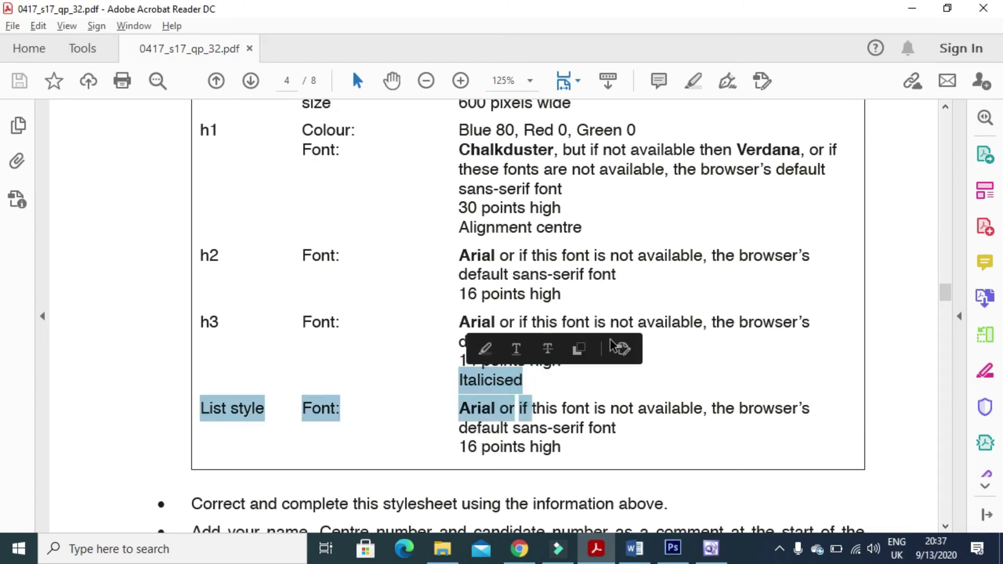
{"action": "key", "text": "alt+Tab"}
{"action": "left_click", "coordinate": [409, 150]}
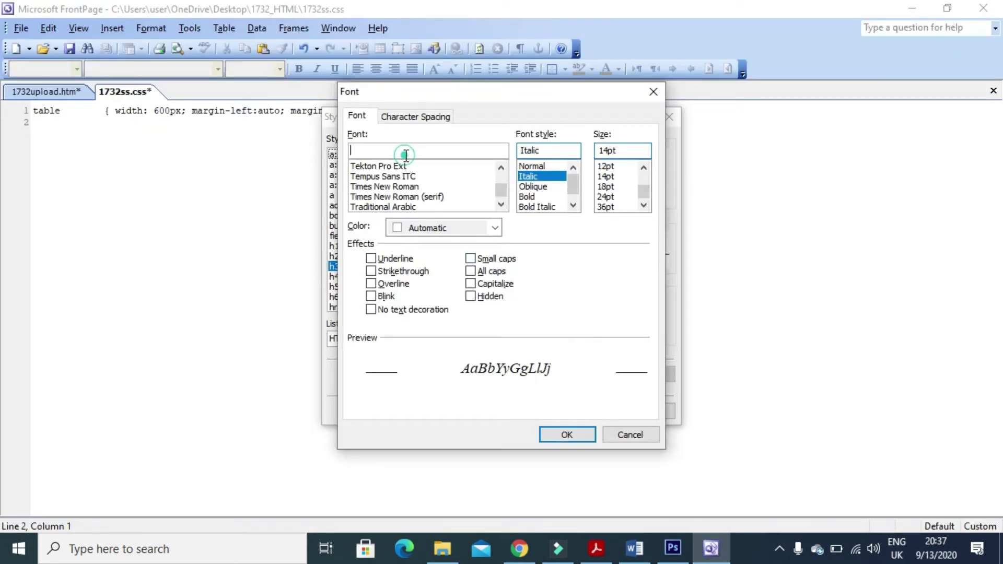
{"action": "type", "text": "arial, sans-ser"}
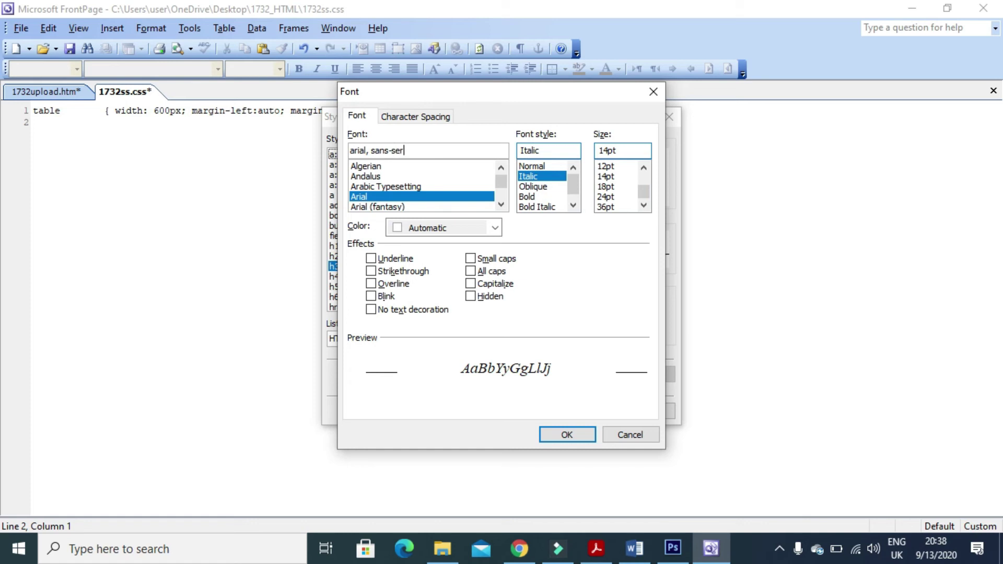
{"action": "left_click", "coordinate": [565, 434]}
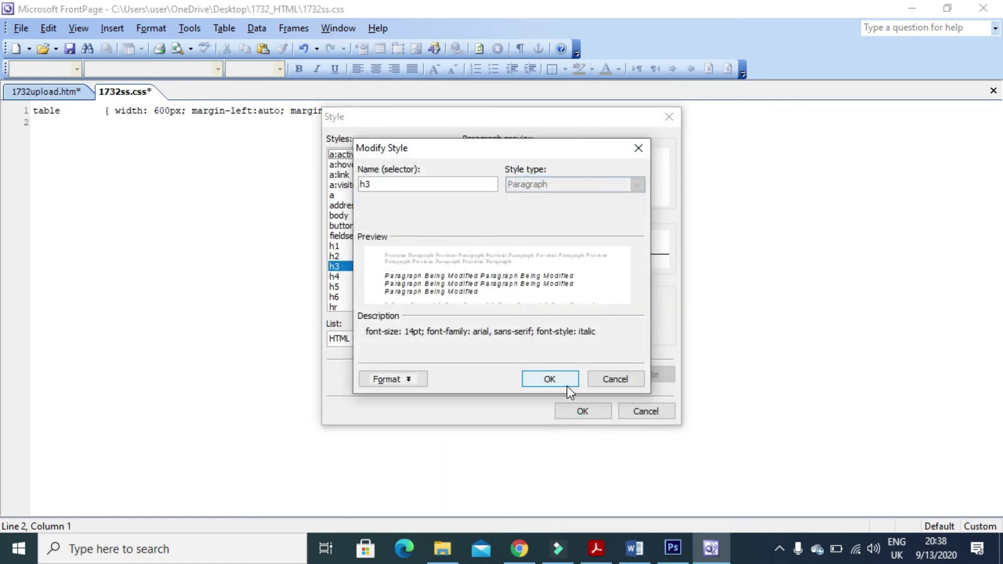
{"action": "left_click", "coordinate": [566, 387]}
Review the exam paper's font requirement for the list style.
{"action": "key", "text": "alt+Tab"}
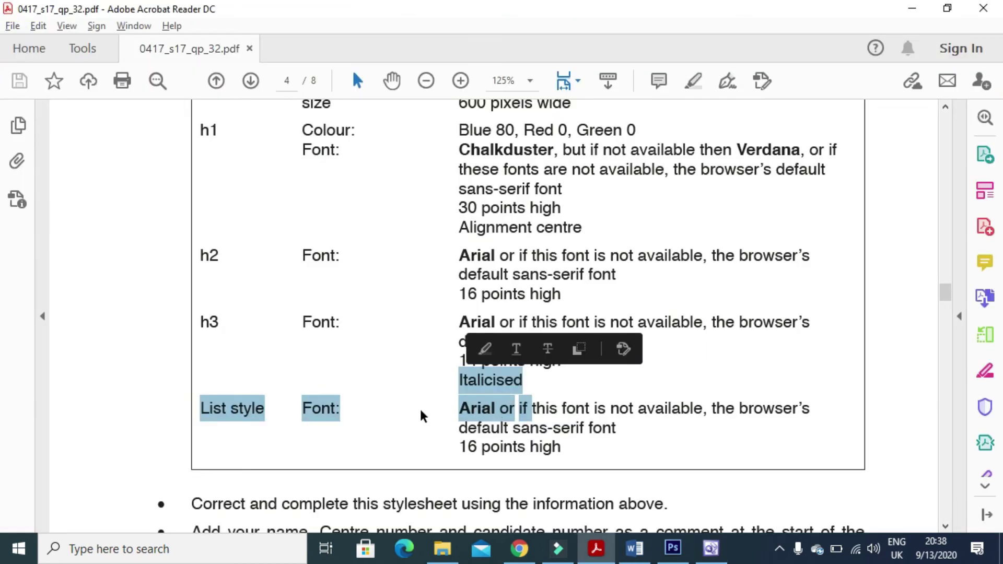
{"action": "left_click", "coordinate": [421, 414]}
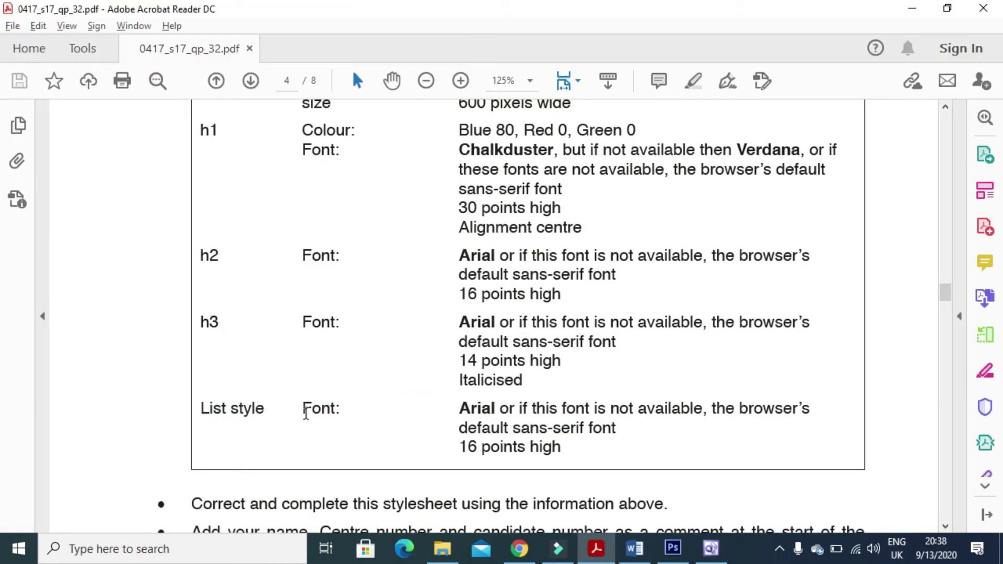
{"action": "mouse_move", "coordinate": [454, 412]}
{"action": "left_mouse_down"}
{"action": "mouse_move", "coordinate": [551, 425]}
{"action": "mouse_move", "coordinate": [681, 419]}
{"action": "mouse_move", "coordinate": [601, 429]}
{"action": "left_mouse_up"}
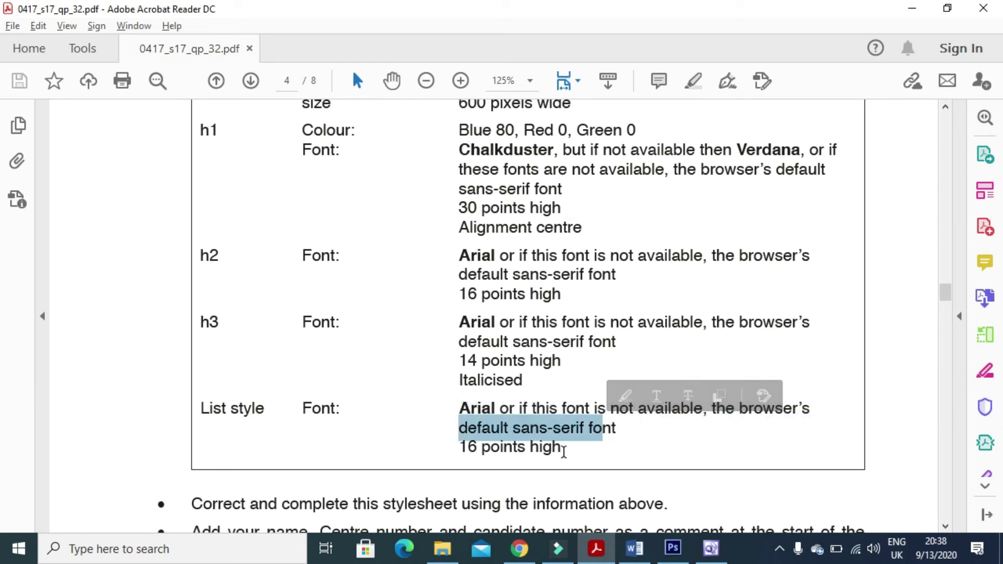
{"action": "key", "text": "alt+Tab"}
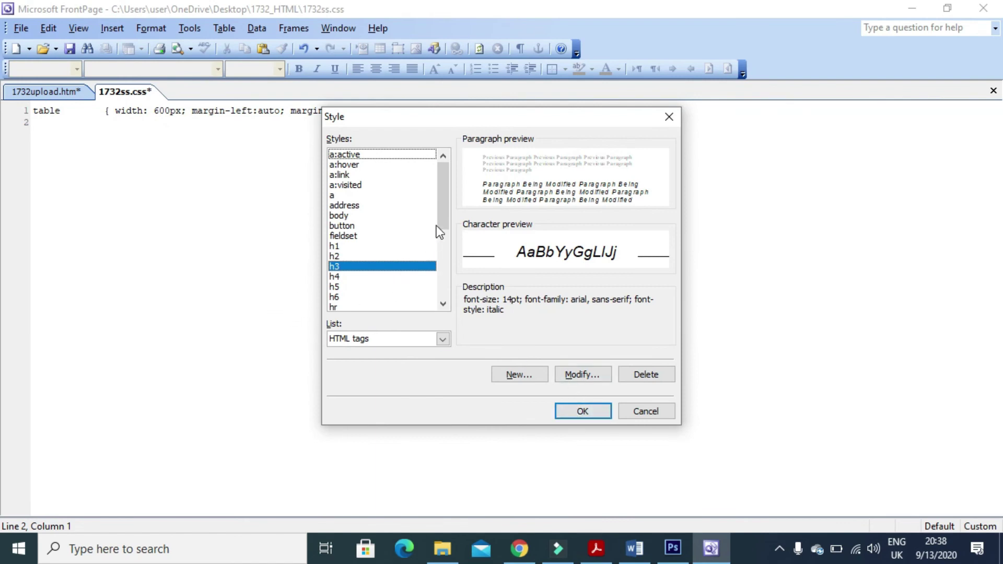
Select the li style and open its font settings, checking the specification.
{"action": "scroll", "coordinate": [439, 228], "scroll_direction": "down", "scroll_amount": 3}
{"action": "left_click", "coordinate": [353, 277]}
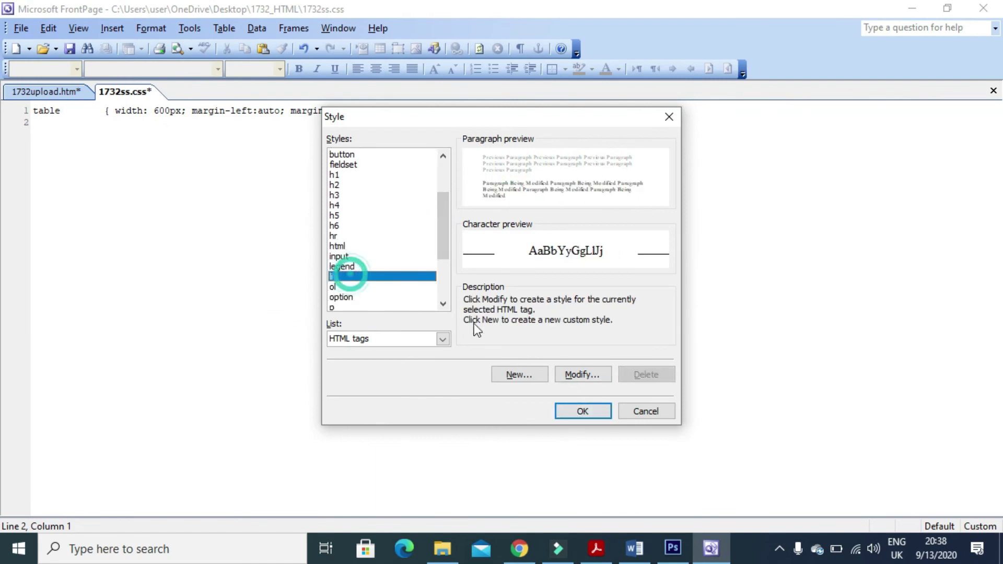
{"action": "left_click", "coordinate": [580, 375]}
{"action": "left_click", "coordinate": [406, 380]}
{"action": "left_click", "coordinate": [408, 399]}
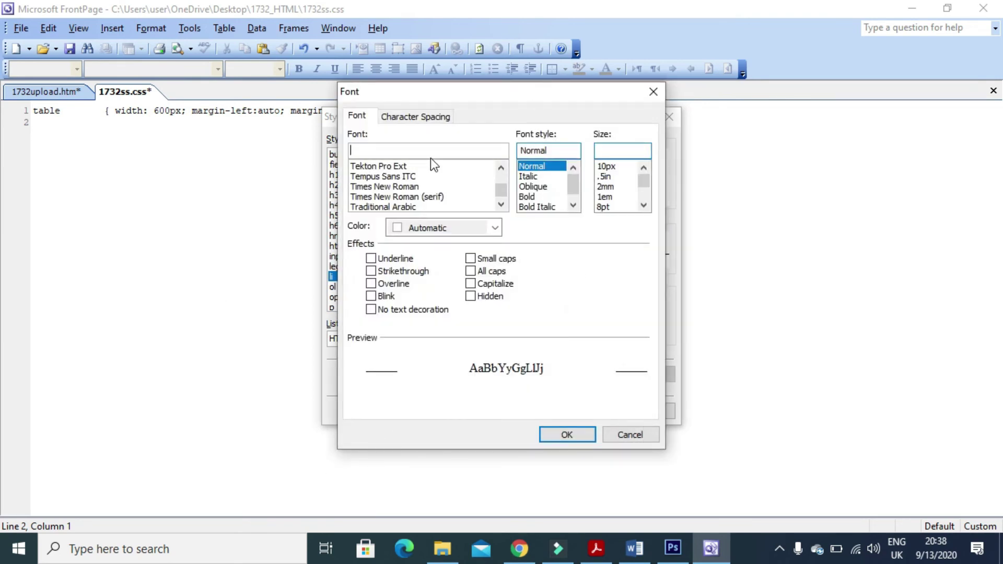
{"action": "key", "text": "alt+Tab"}
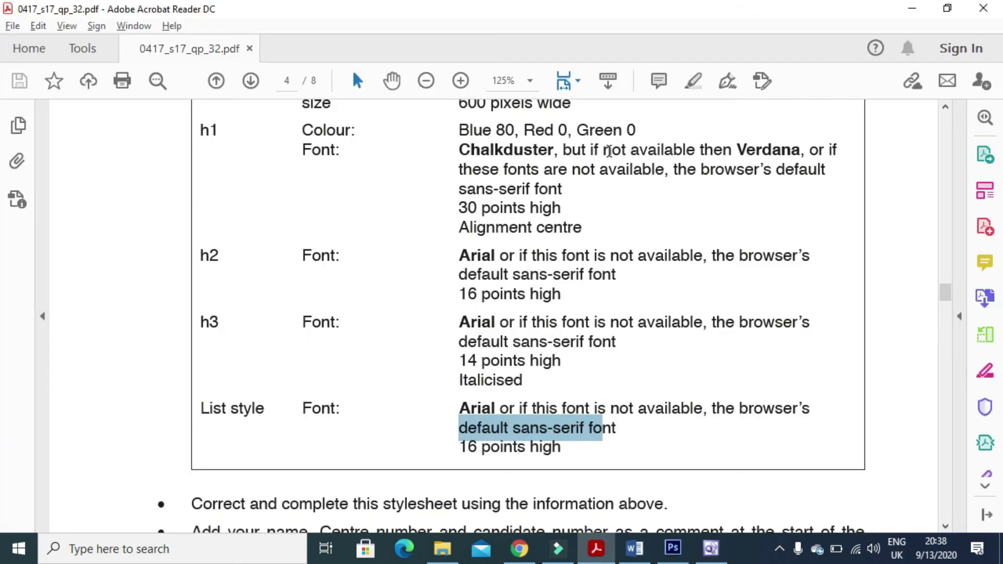
{"action": "key", "text": "alt+Tab"}
Set li to 16pt with font arial, sans-serif, and confirm all style dialogs.
{"action": "left_click", "coordinate": [610, 150]}
{"action": "type", "text": "16pt"}
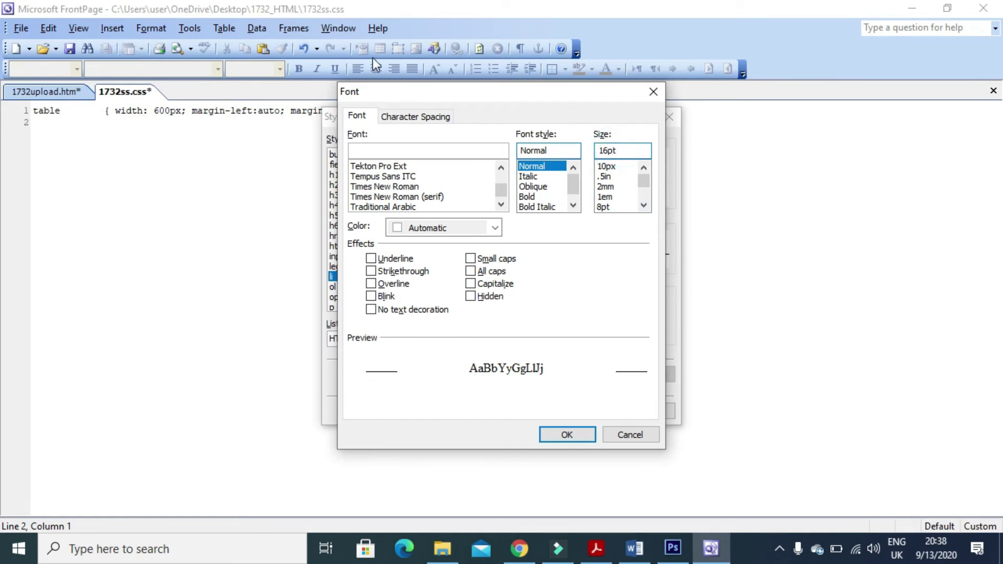
{"action": "left_click", "coordinate": [400, 149]}
{"action": "type", "text": "ara"}
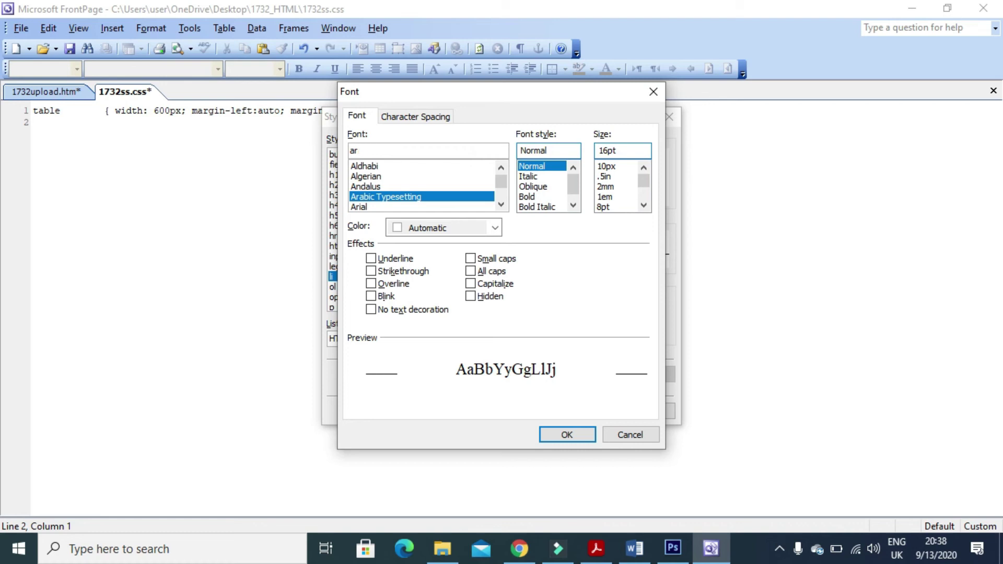
{"action": "key", "text": "BackSpace"}
{"action": "key", "text": "BackSpace"}
{"action": "key", "text": "BackSpace"}
{"action": "key", "text": "BackSpace"}
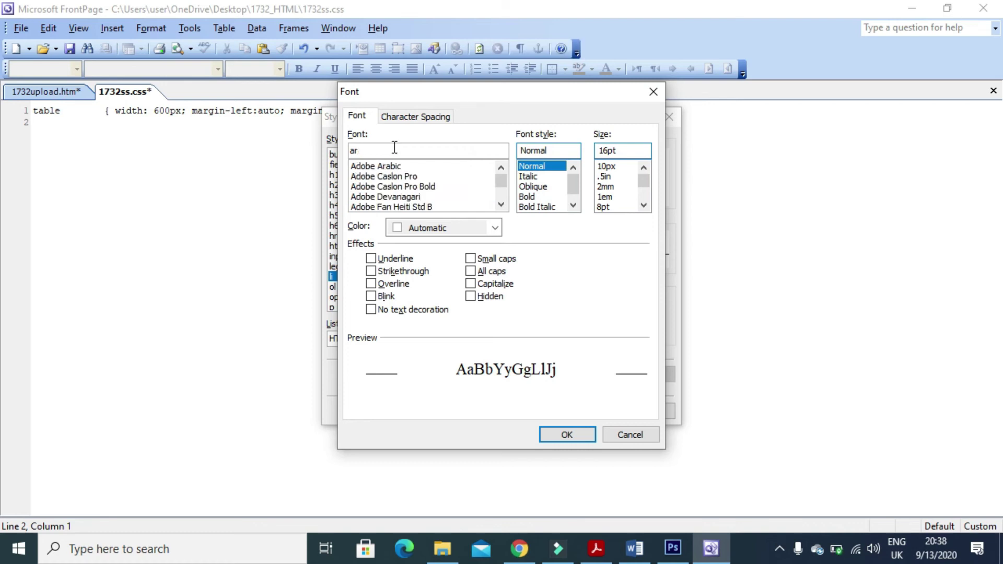
{"action": "type", "text": "r"}
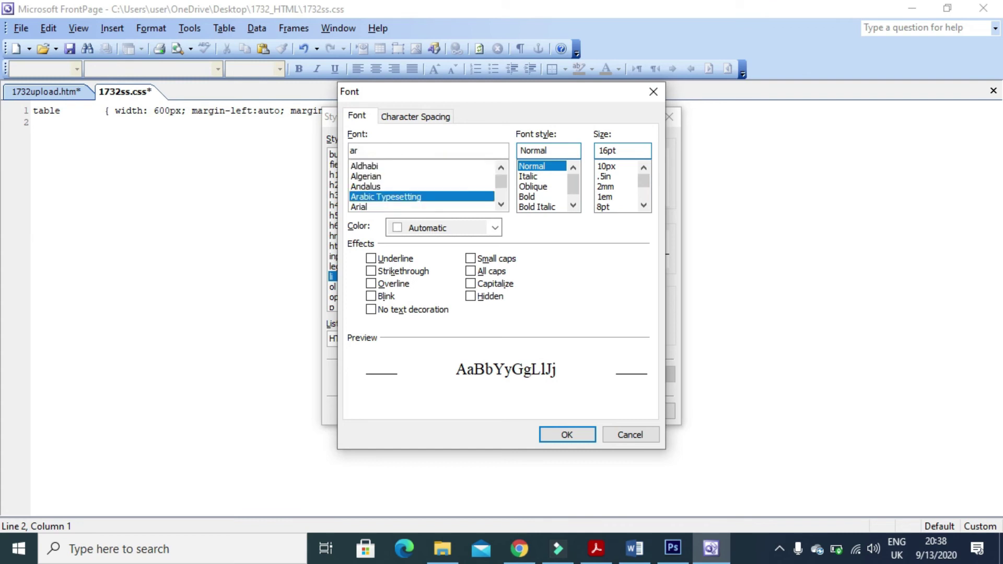
{"action": "type", "text": "ial,sans-serif"}
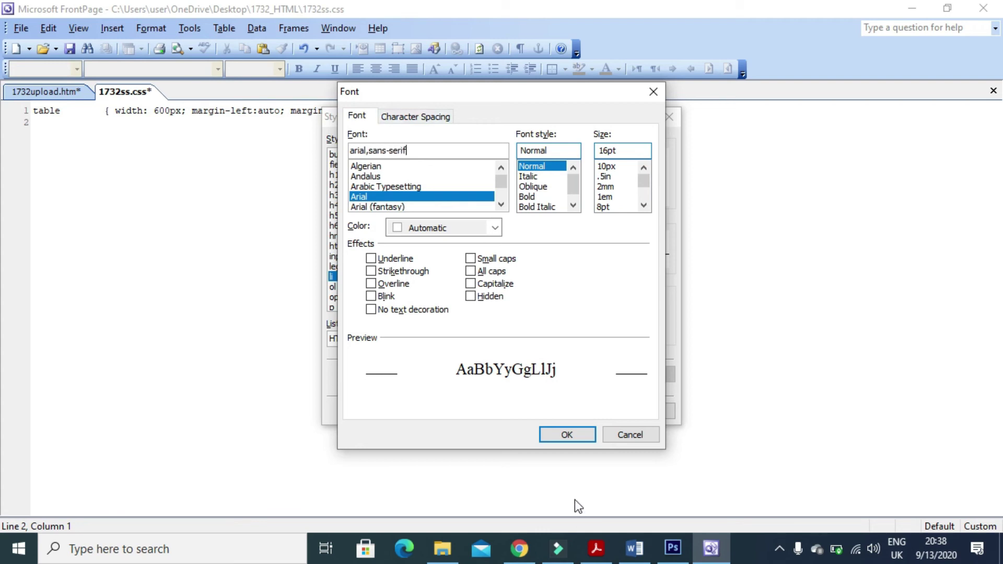
{"action": "left_click", "coordinate": [571, 437]}
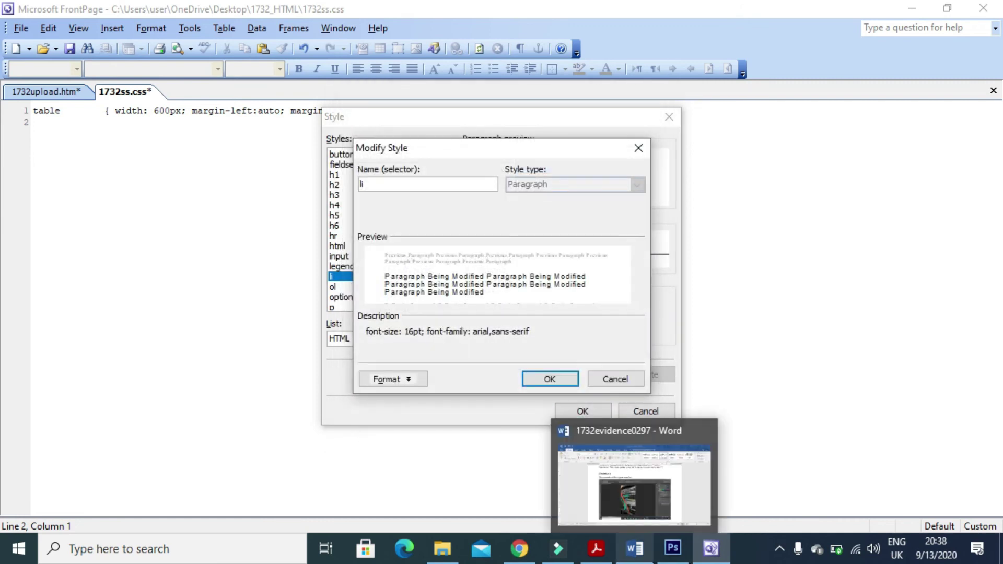
{"action": "left_click", "coordinate": [550, 379]}
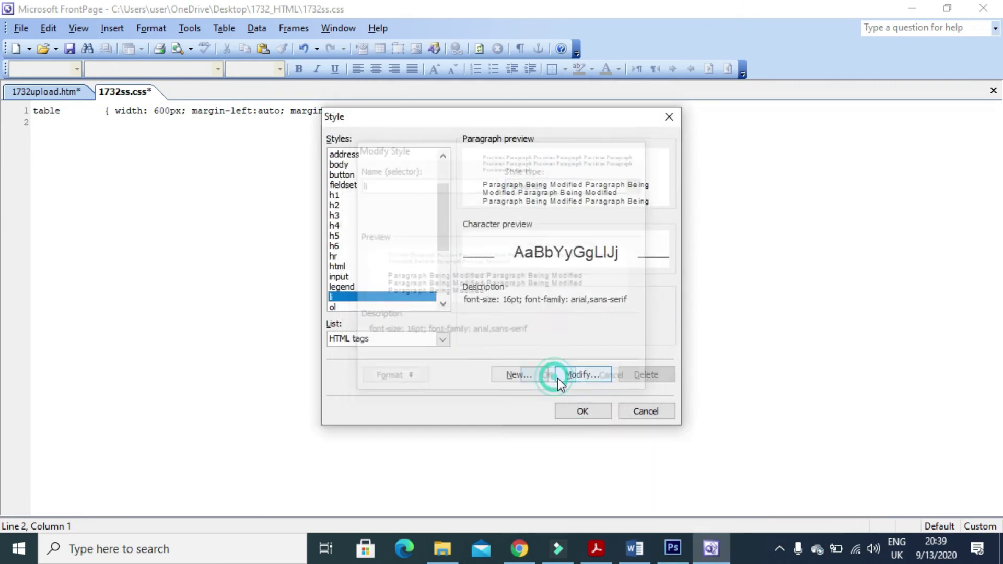
{"action": "left_click", "coordinate": [582, 410]}
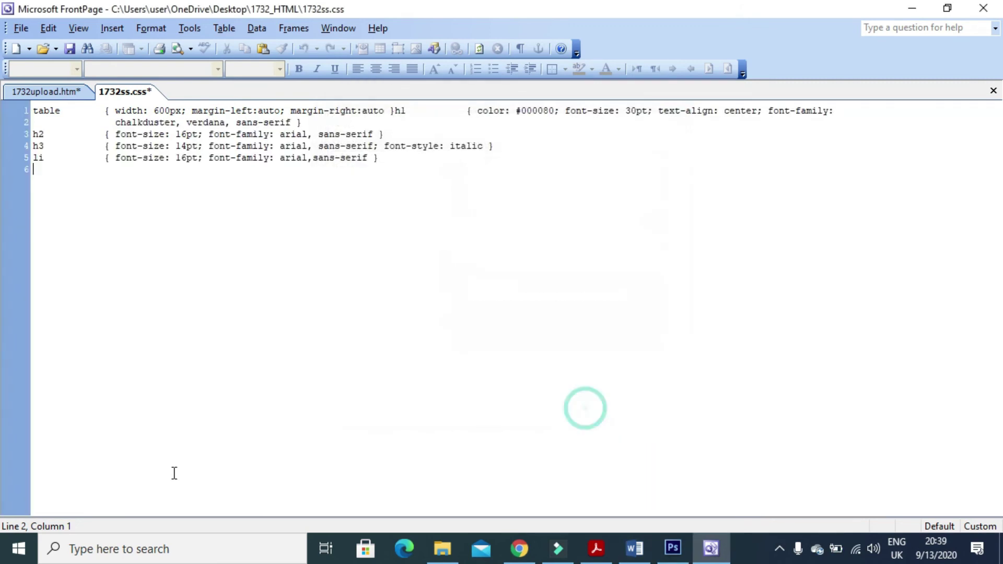
Add the missing closing brace and blank lines so the h1, h2, h3 and li rules are separated.
{"action": "left_click", "coordinate": [394, 111]}
{"action": "type", "text": "}"}
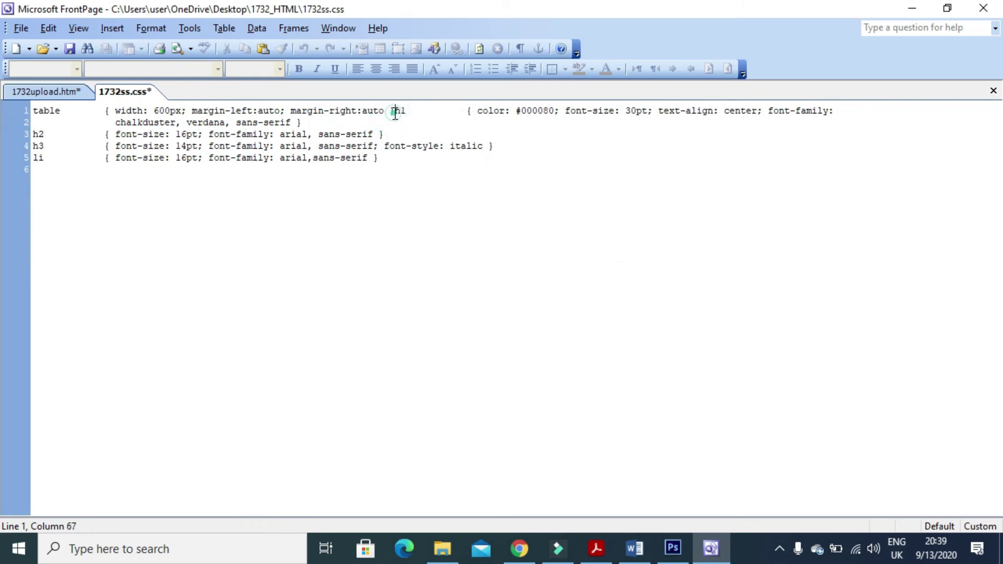
{"action": "key", "text": "Return"}
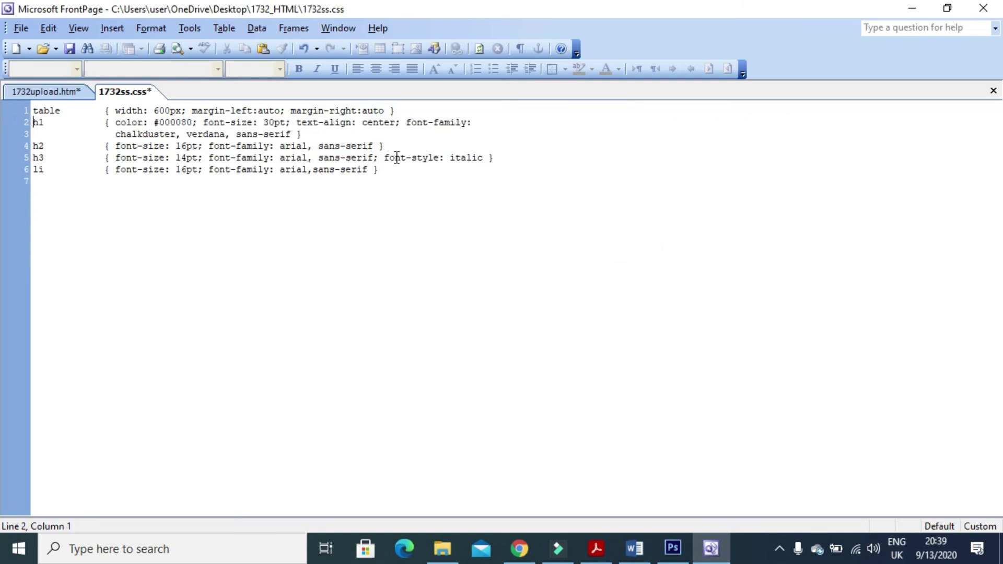
{"action": "key", "text": "Return"}
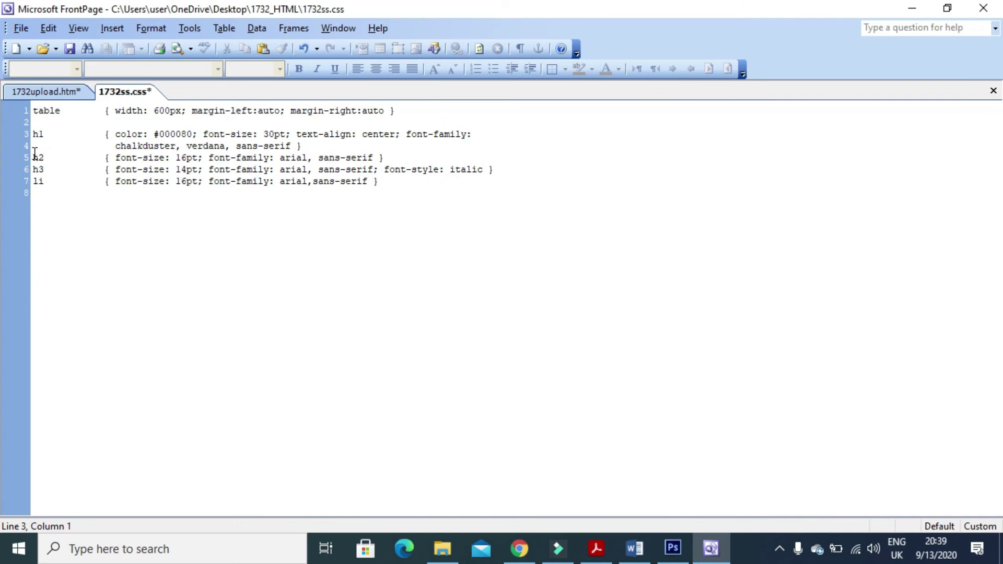
{"action": "left_click", "coordinate": [35, 155]}
{"action": "key", "text": "Return"}
{"action": "key", "text": "Down"}
{"action": "key", "text": "Return"}
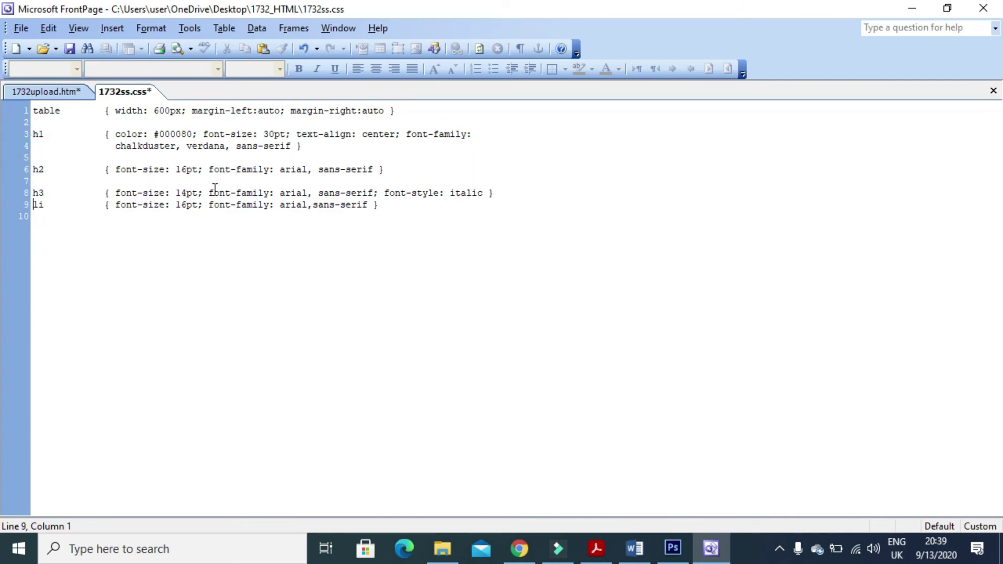
{"action": "key", "text": "Return"}
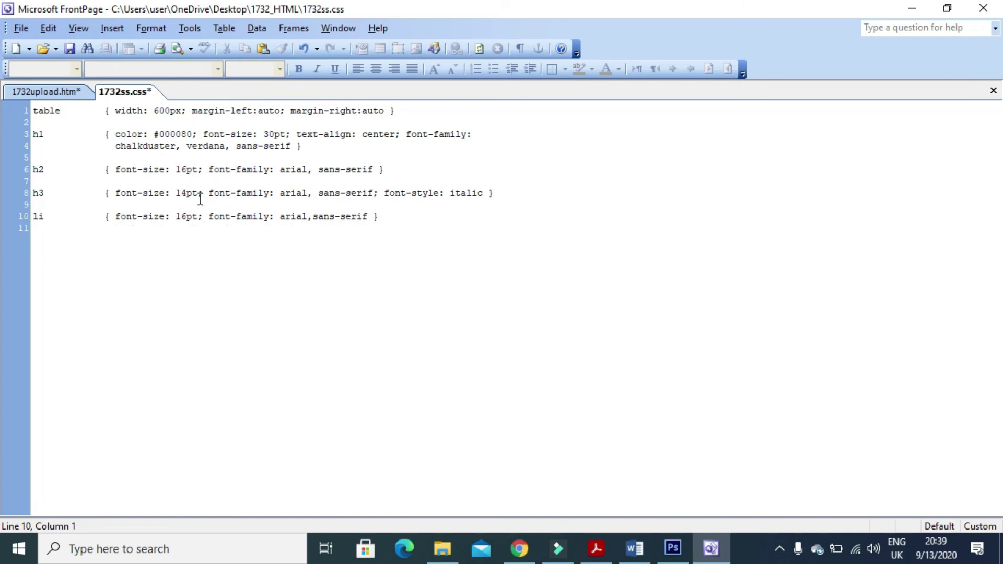
Highlight the exam paper's instructions on correcting the stylesheet and adding a name comment.
{"action": "left_click", "coordinate": [596, 549]}
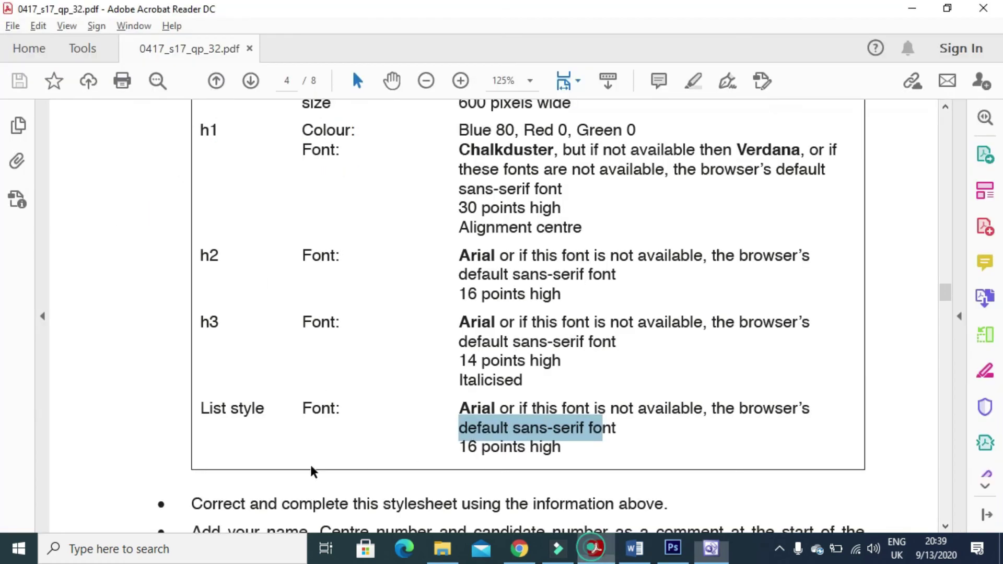
{"action": "scroll", "coordinate": [345, 340], "scroll_direction": "down", "scroll_amount": 4}
{"action": "left_click_drag", "start_coordinate": [192, 316], "coordinate": [663, 318]}
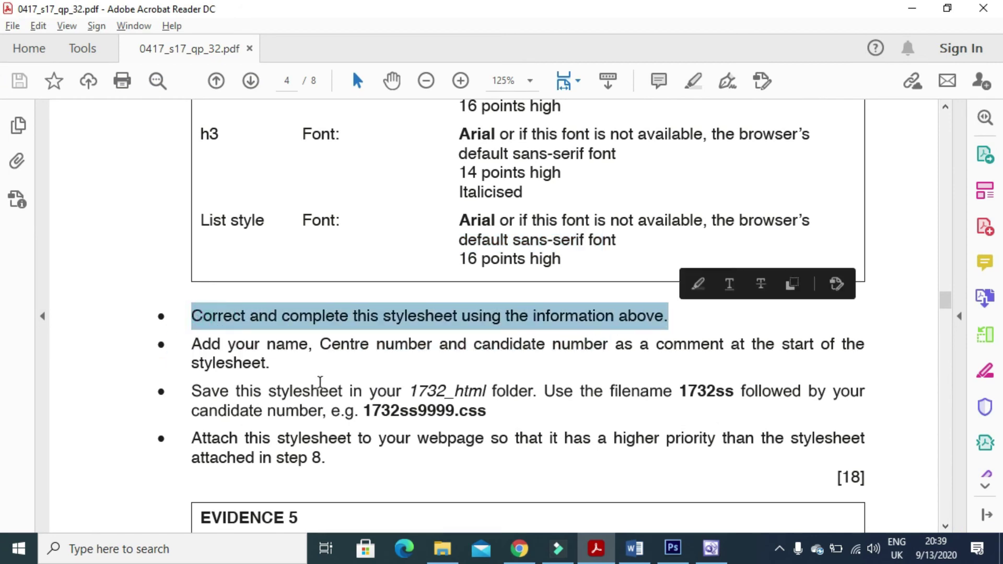
{"action": "left_click_drag", "start_coordinate": [190, 345], "coordinate": [826, 359]}
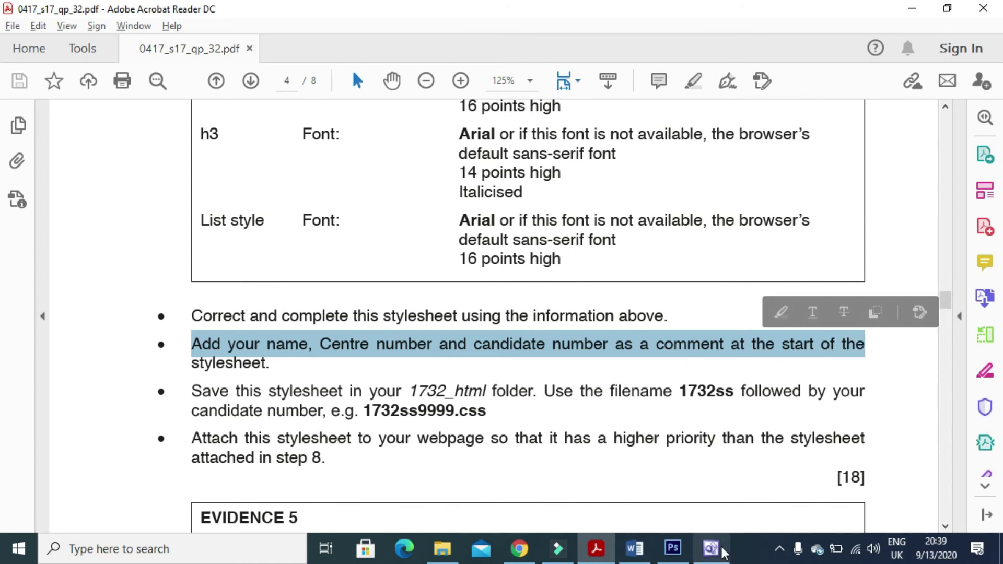
{"action": "left_click", "coordinate": [710, 548]}
Insert a /* */ comment line at the top holding the candidate's name and centre number.
{"action": "left_click", "coordinate": [33, 111]}
{"action": "key", "text": "Return"}
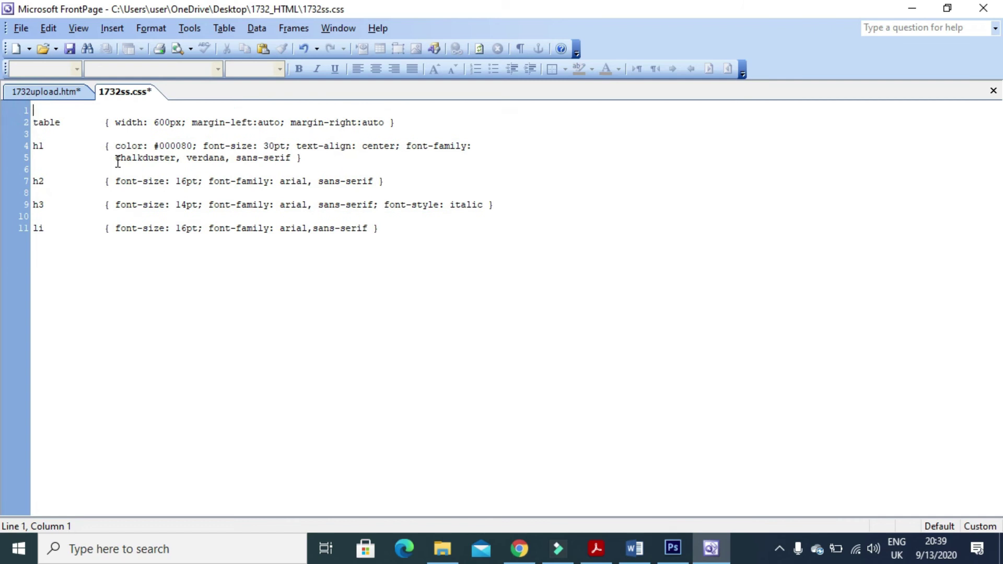
{"action": "type", "text": "/* Fahim P"}
{"action": "key", "text": "BackSpace"}
{"action": "type", "text": "OM032"}
{"action": "type", "text": " *"}
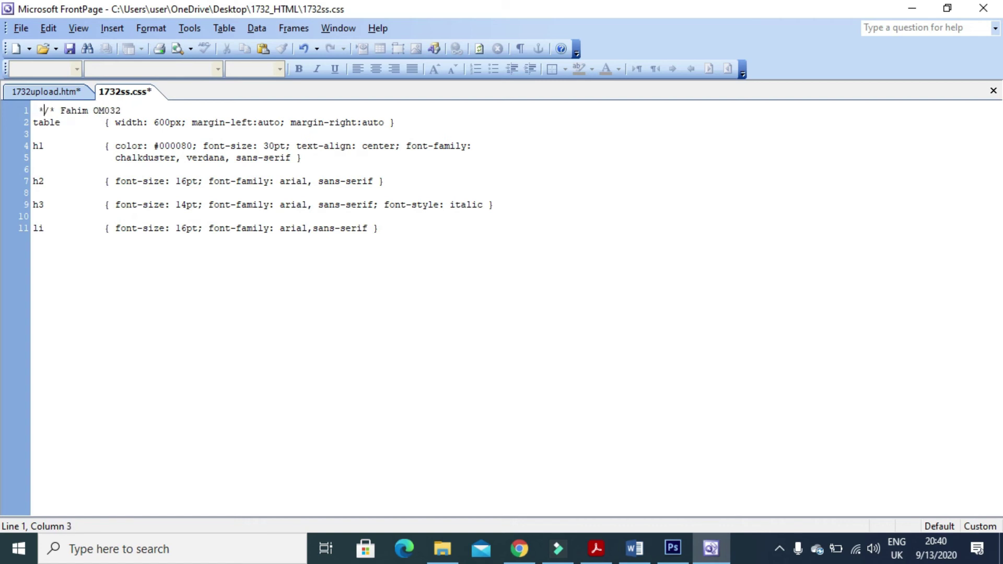
{"action": "key", "text": "BackSpace"}
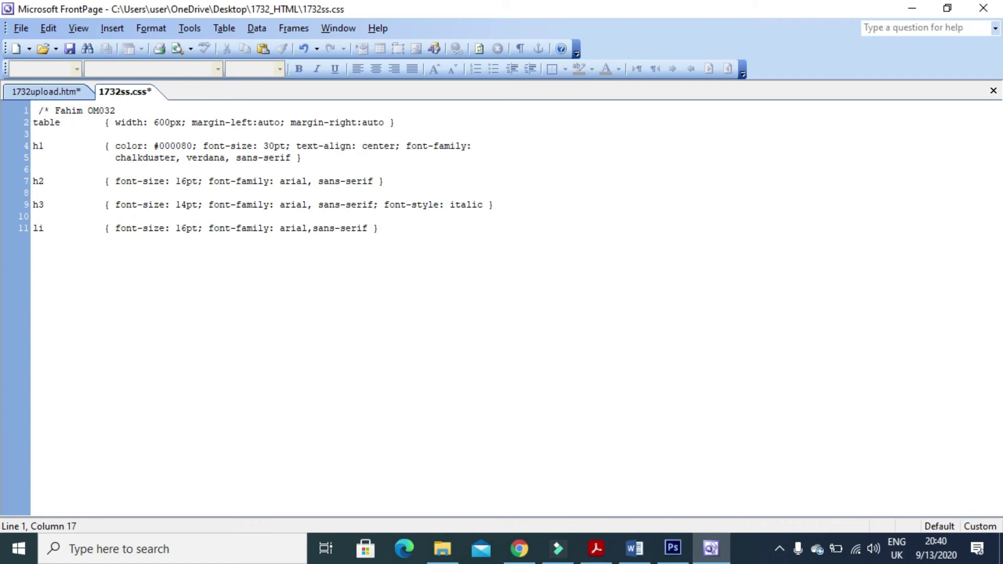
{"action": "type", "text": "*"}
Check the exam paper's example file name 1732ss9999.css before returning to the stylesheet.
{"action": "left_click", "coordinate": [596, 549]}
{"action": "scroll", "coordinate": [497, 429], "scroll_direction": "down", "scroll_amount": 2}
{"action": "left_click_drag", "start_coordinate": [193, 285], "coordinate": [454, 303]}
{"action": "left_click", "coordinate": [365, 304]}
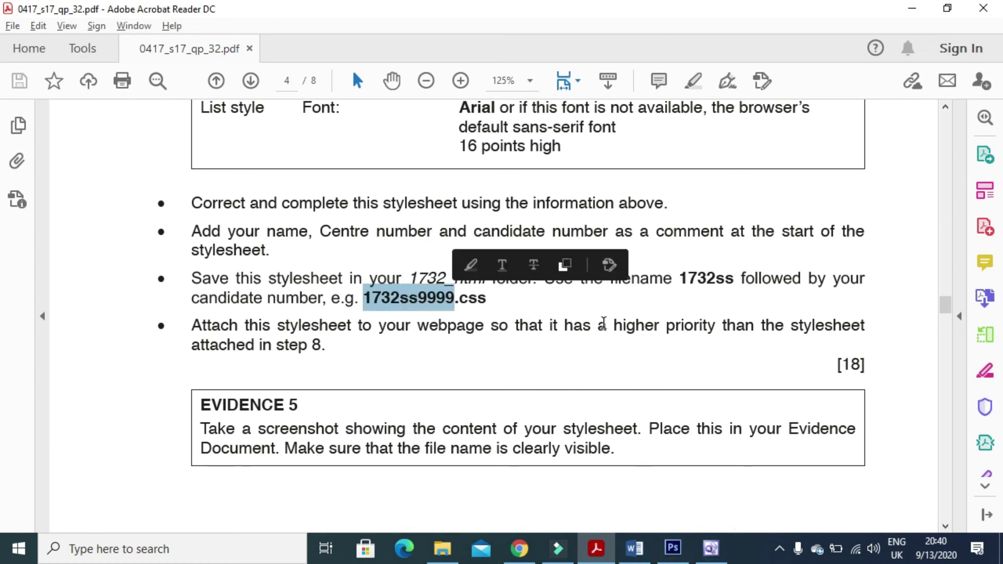
{"action": "left_click", "coordinate": [711, 548]}
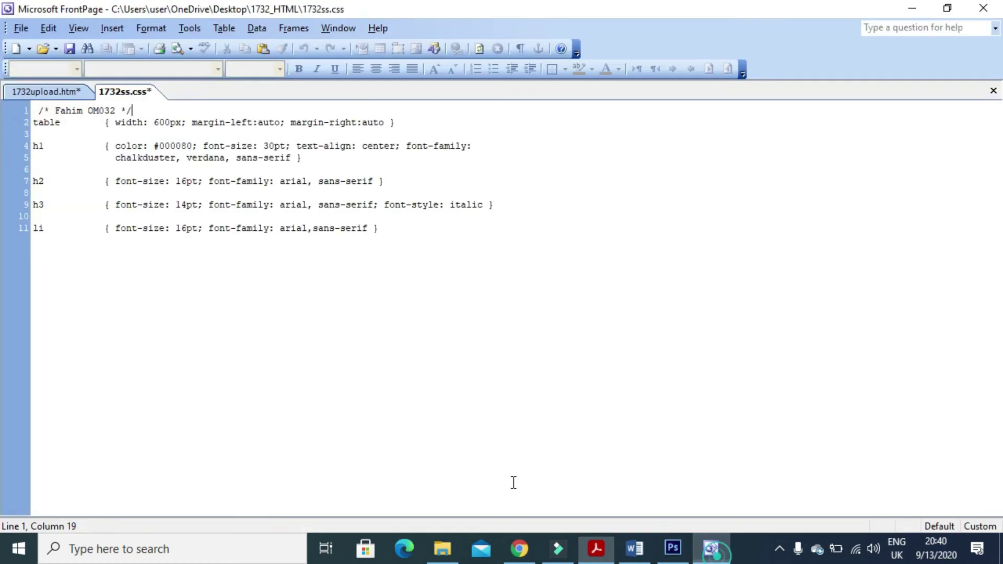
Use Save As to append the candidate number to 1732ss, saving it as 1732ss0297.css.
{"action": "left_click", "coordinate": [29, 31]}
{"action": "left_click", "coordinate": [54, 156]}
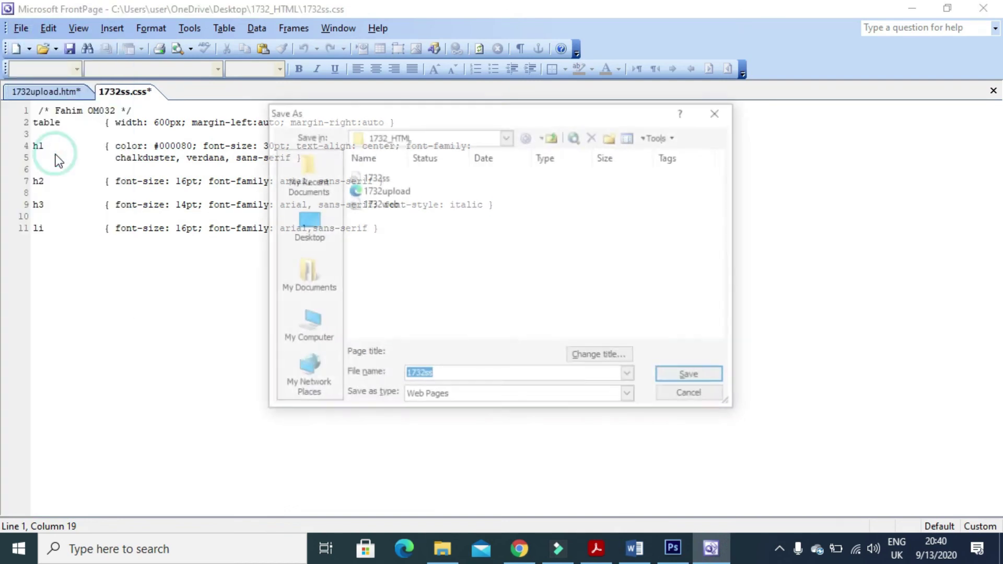
{"action": "left_click", "coordinate": [452, 375]}
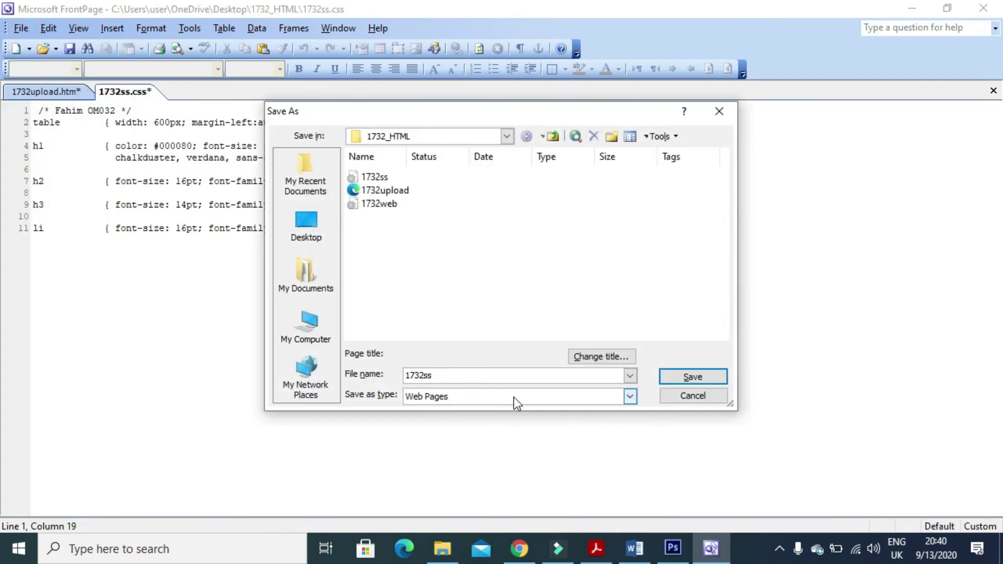
{"action": "key", "text": "alt+Down"}
{"action": "key", "text": "Up"}
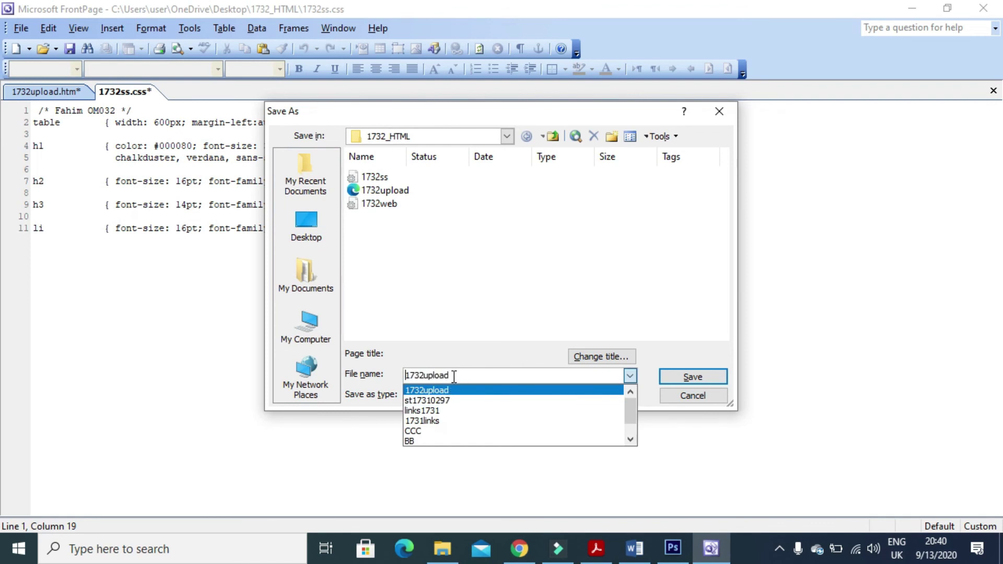
{"action": "left_click", "coordinate": [461, 376]}
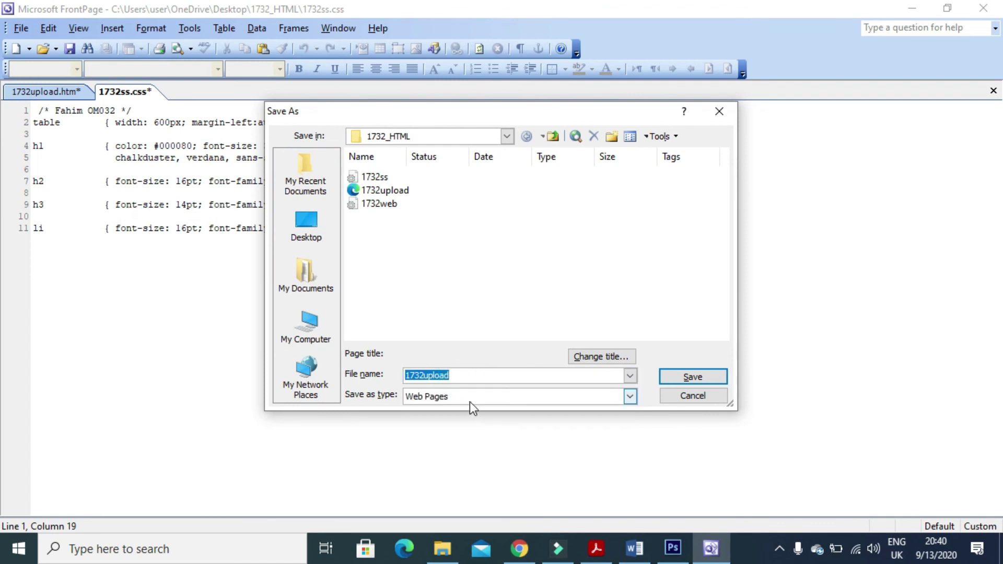
{"action": "left_click", "coordinate": [403, 177]}
{"action": "left_click", "coordinate": [462, 376]}
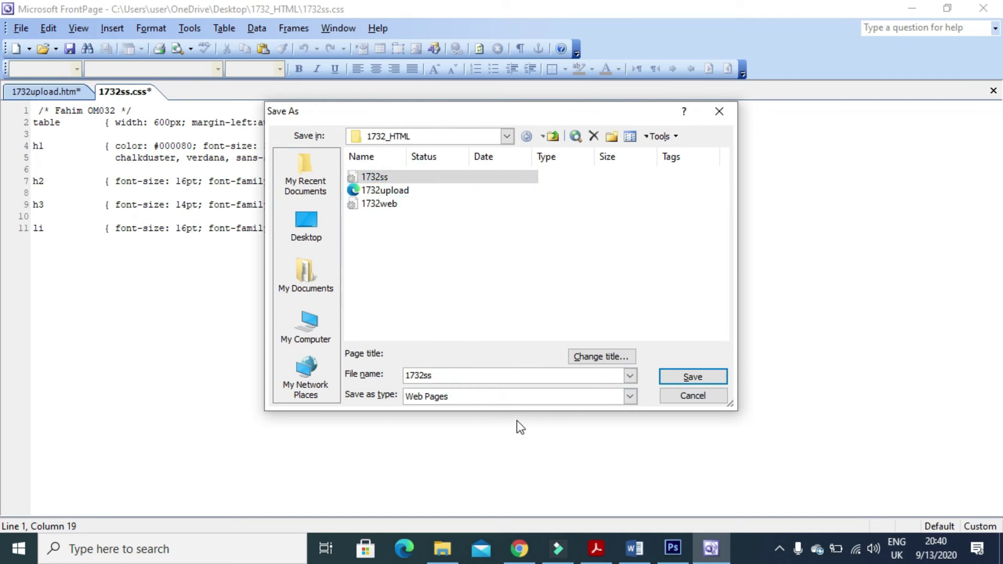
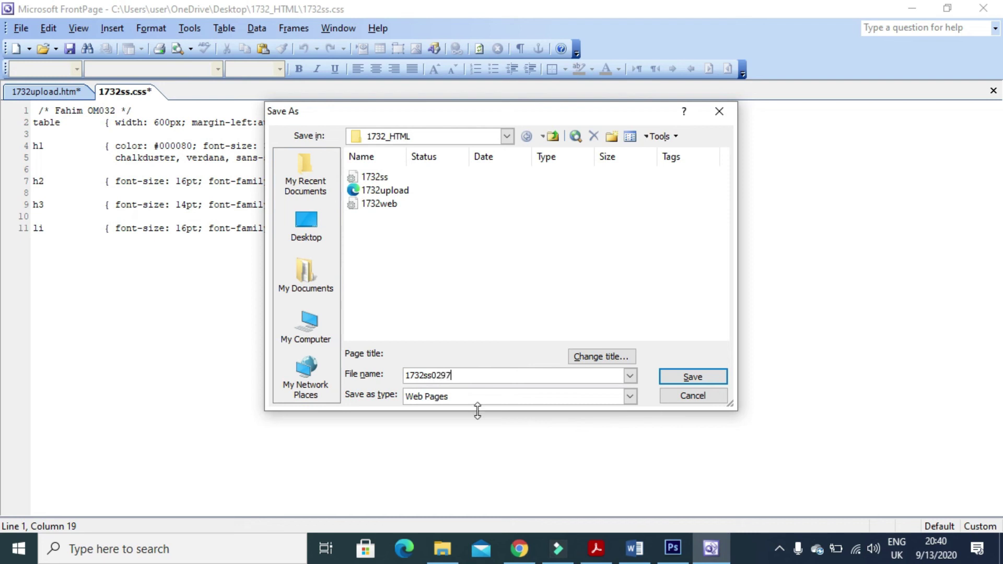
{"action": "left_click", "coordinate": [721, 372]}
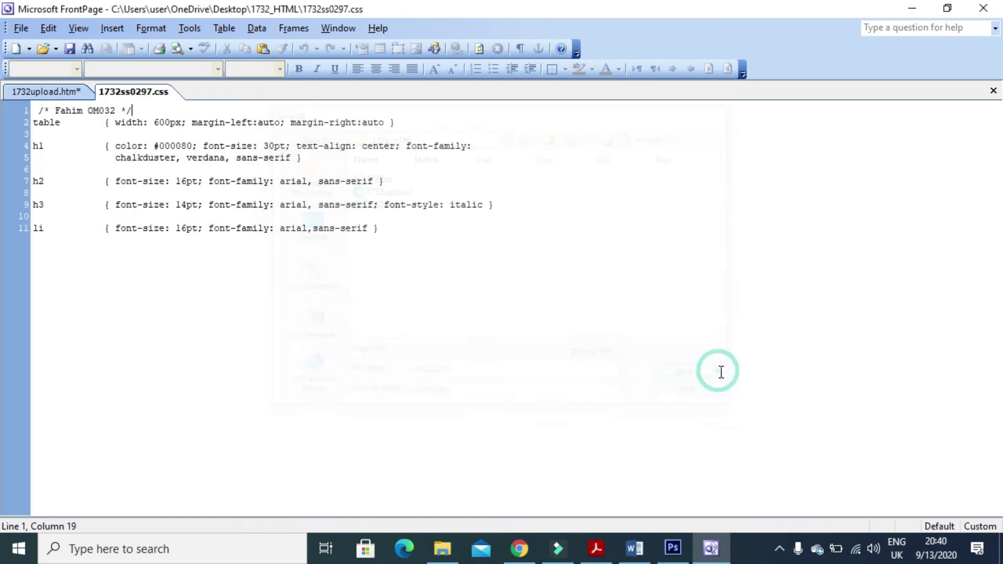
{"action": "key", "text": "alt+Tab"}
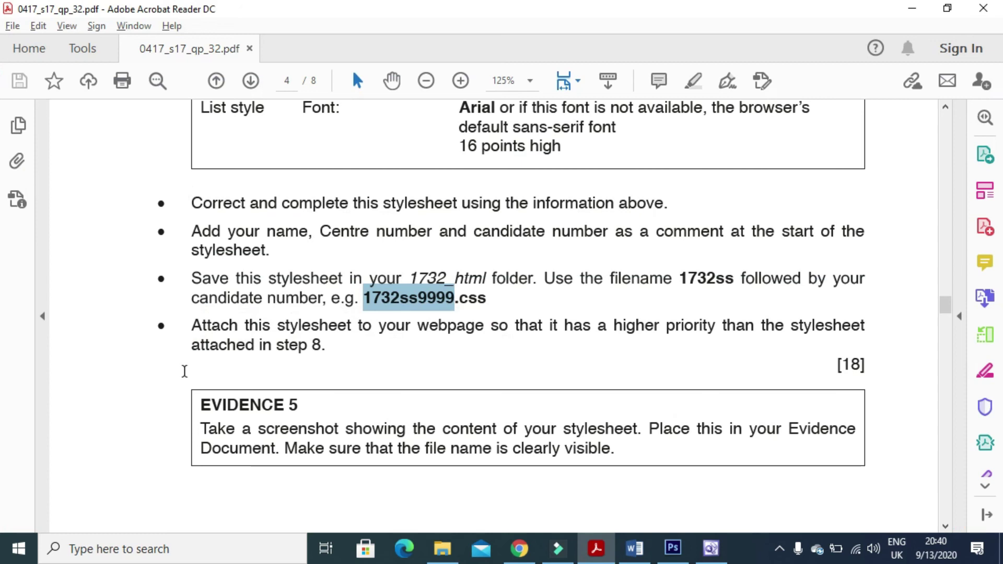
Highlight the bullet about attaching the new stylesheet so it outranks the one from step 8.
{"action": "left_click_drag", "start_coordinate": [193, 330], "coordinate": [844, 338]}
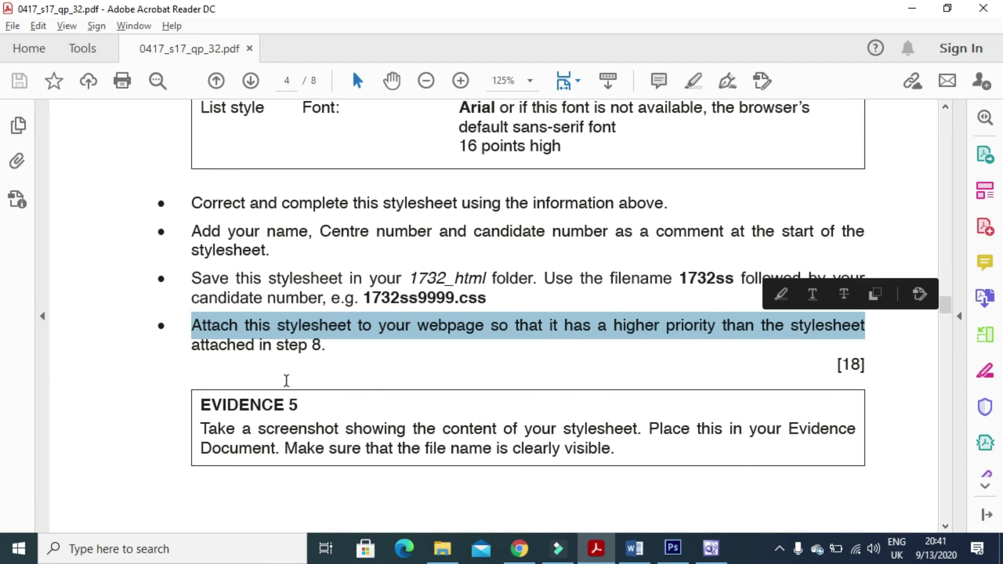
Link 1732upload.htm to the 1732ss0297.css stylesheet through Format > Style Sheet Links.
{"action": "left_click", "coordinate": [712, 553]}
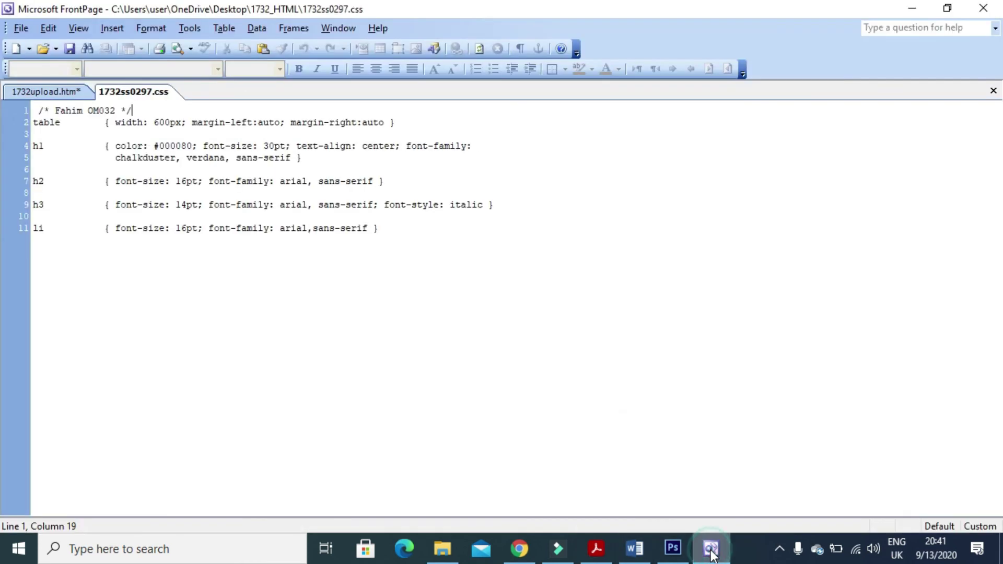
{"action": "left_click", "coordinate": [43, 95]}
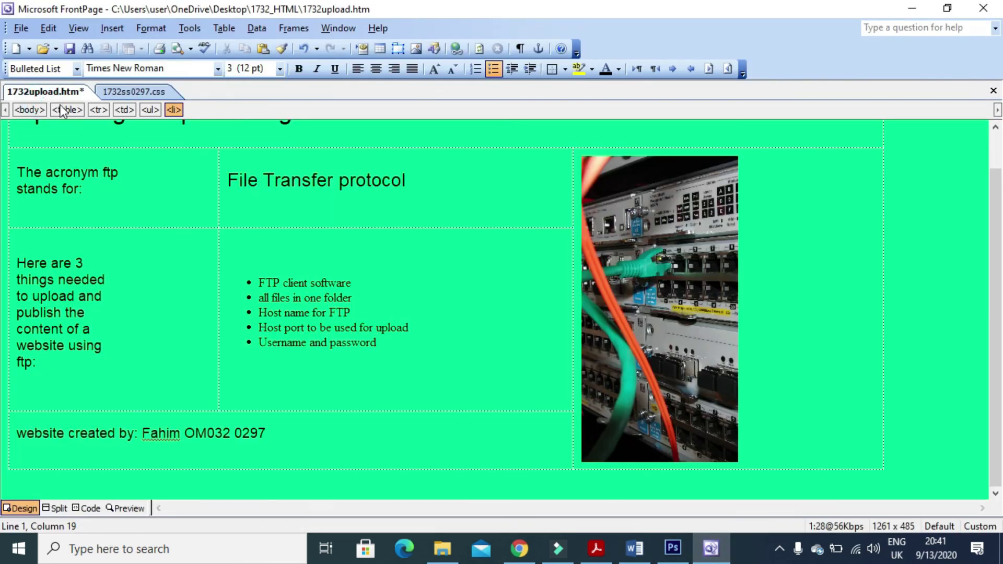
{"action": "left_click", "coordinate": [158, 27]}
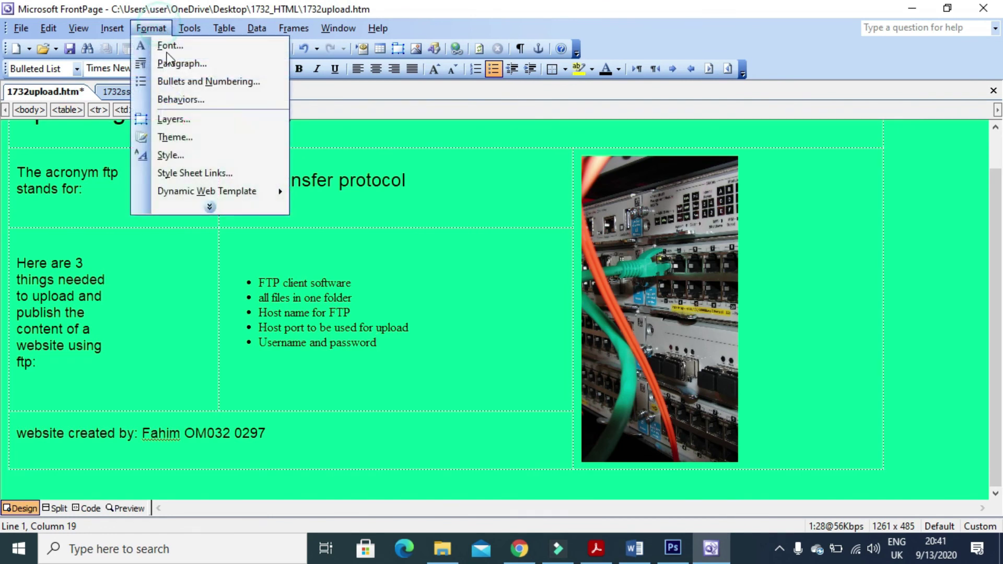
{"action": "left_click", "coordinate": [178, 177]}
{"action": "left_click", "coordinate": [603, 224]}
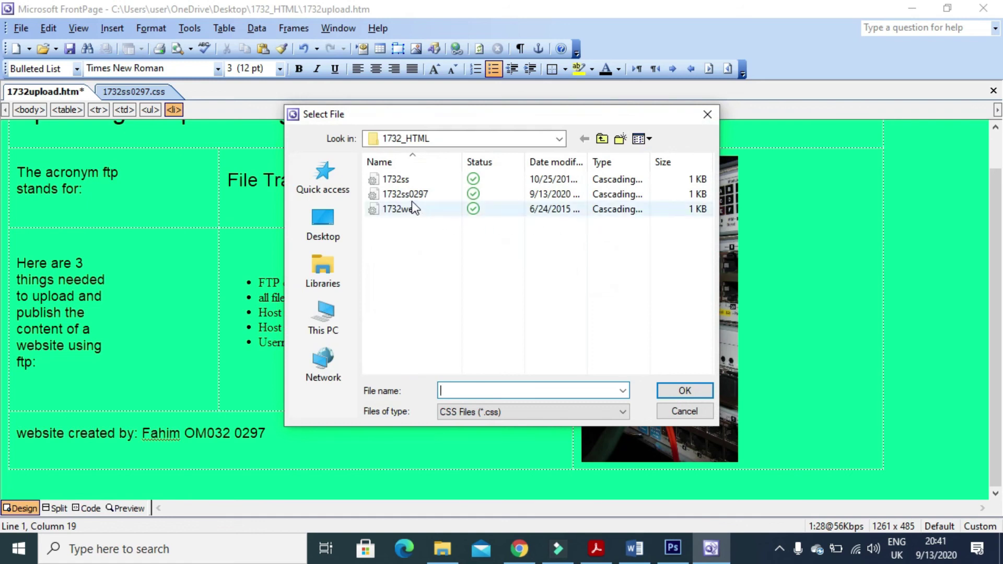
{"action": "left_click", "coordinate": [409, 196]}
{"action": "left_click", "coordinate": [673, 392]}
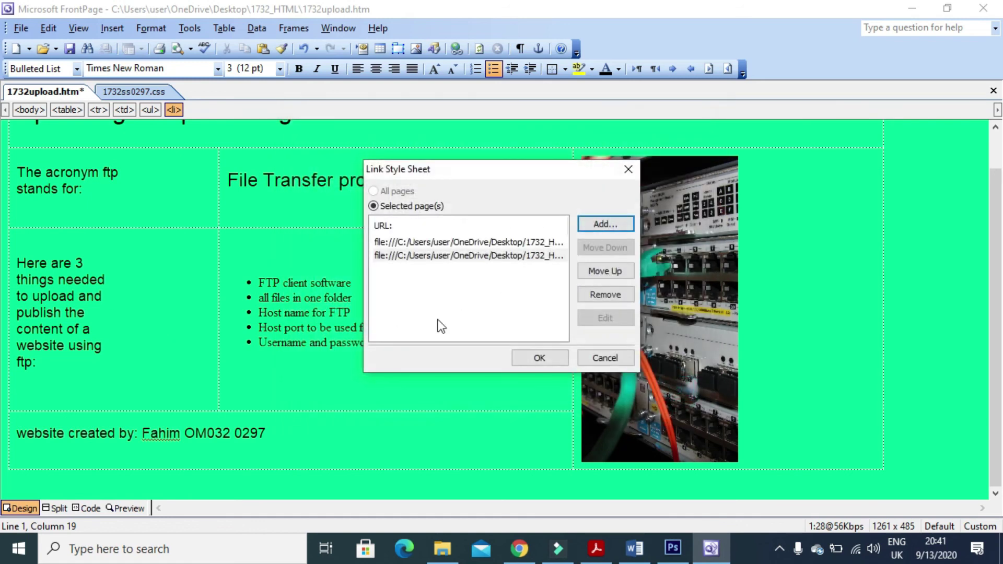
{"action": "left_click", "coordinate": [553, 358]}
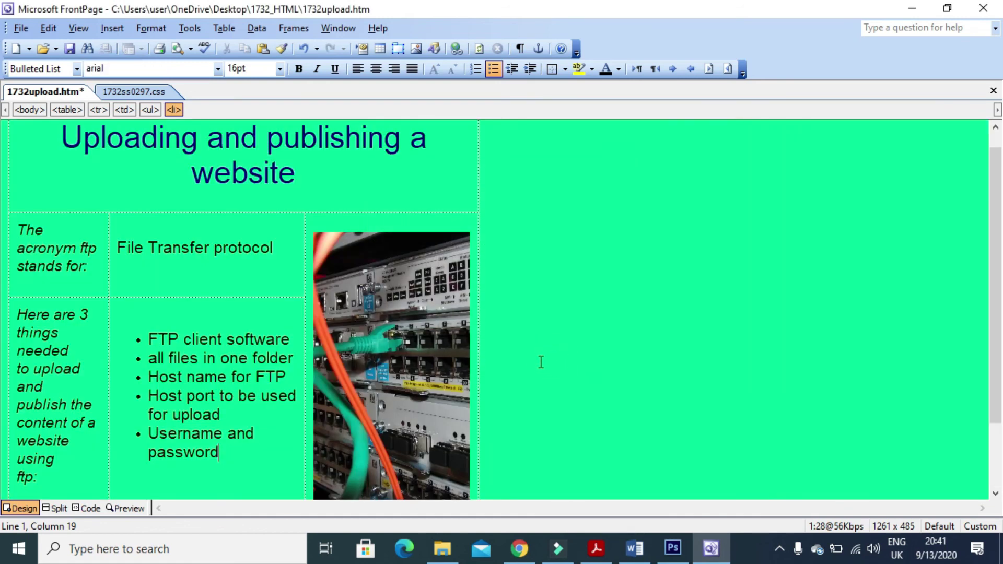
{"action": "scroll", "coordinate": [541, 362], "scroll_direction": "up", "scroll_amount": 1}
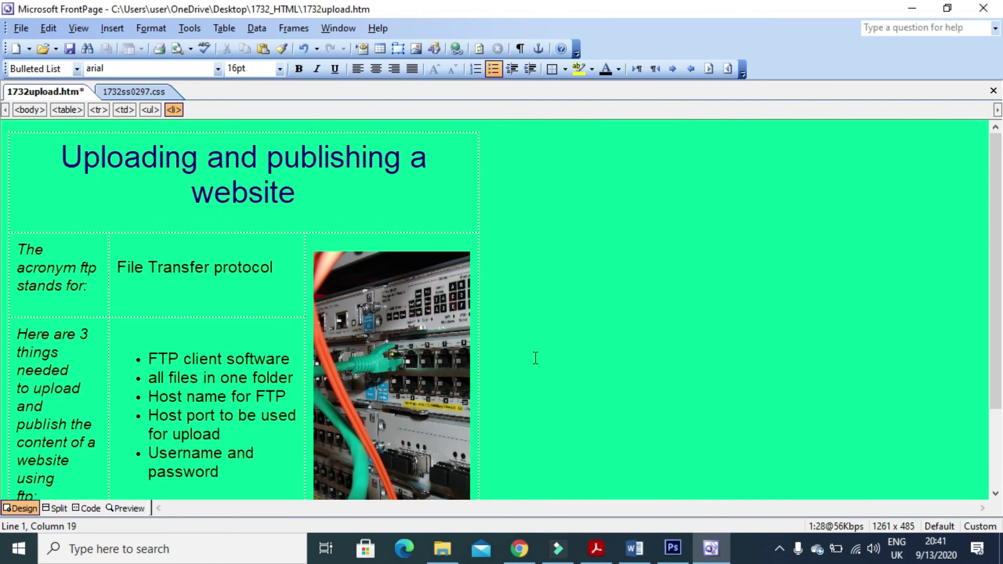
{"action": "scroll", "coordinate": [535, 358], "scroll_direction": "down", "scroll_amount": 5}
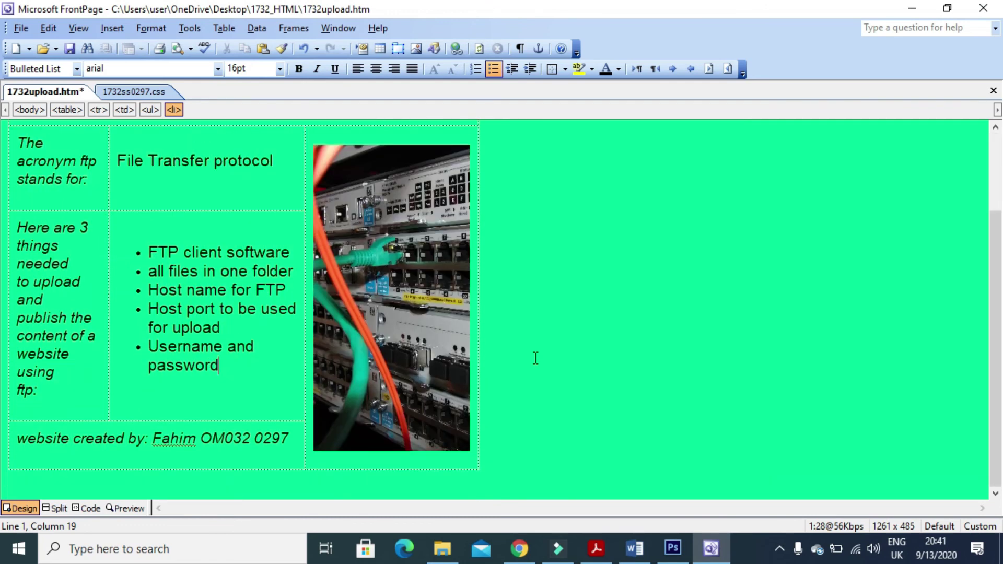
{"action": "key", "text": "alt+Tab"}
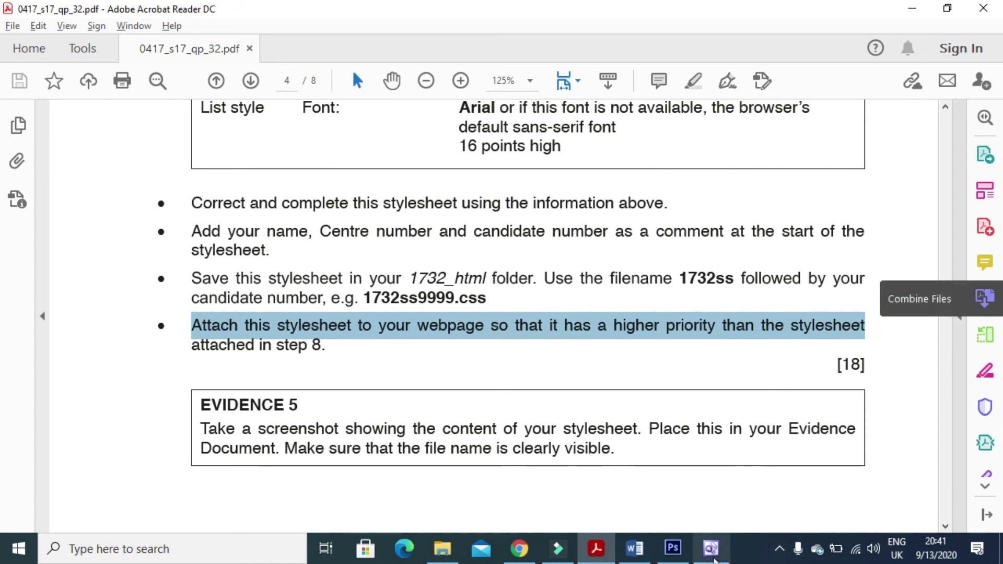
In the exam PDF, highlight question 5's requirement for visible table borders.
{"action": "left_click", "coordinate": [711, 549]}
{"action": "left_click", "coordinate": [710, 549]}
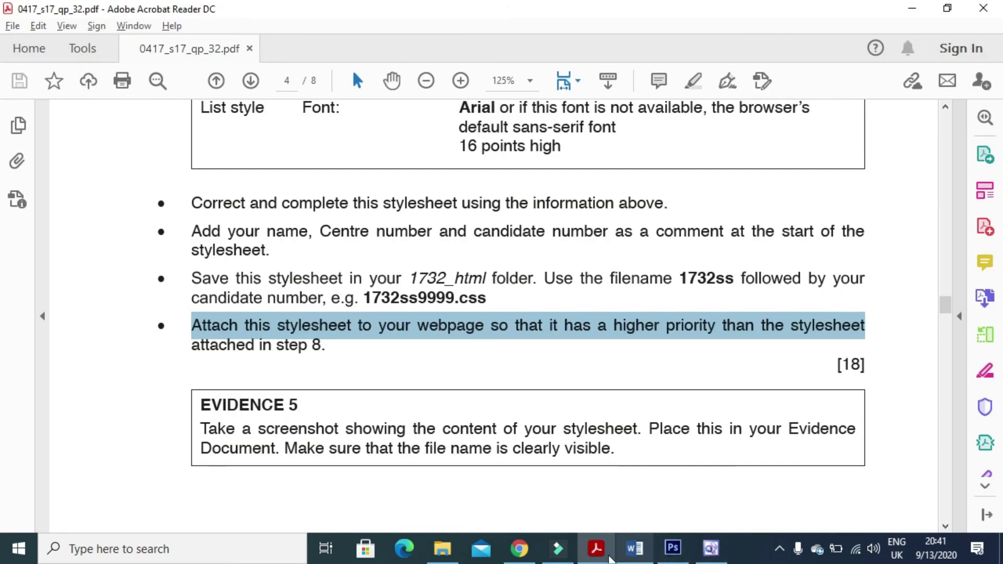
{"action": "scroll", "coordinate": [607, 444], "scroll_direction": "up", "scroll_amount": 5}
{"action": "scroll", "coordinate": [607, 444], "scroll_direction": "up", "scroll_amount": 15}
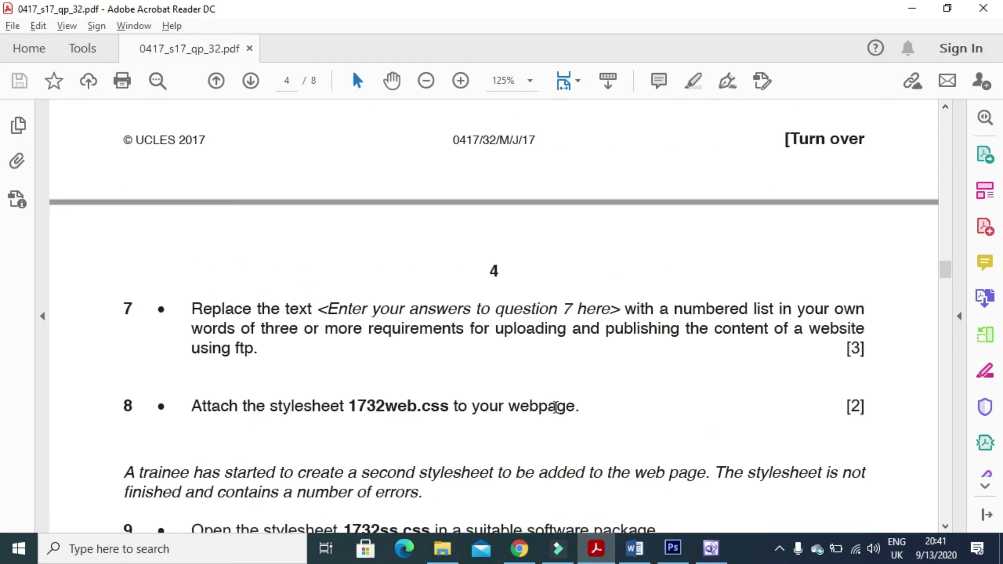
{"action": "scroll", "coordinate": [513, 385], "scroll_direction": "up", "scroll_amount": 15}
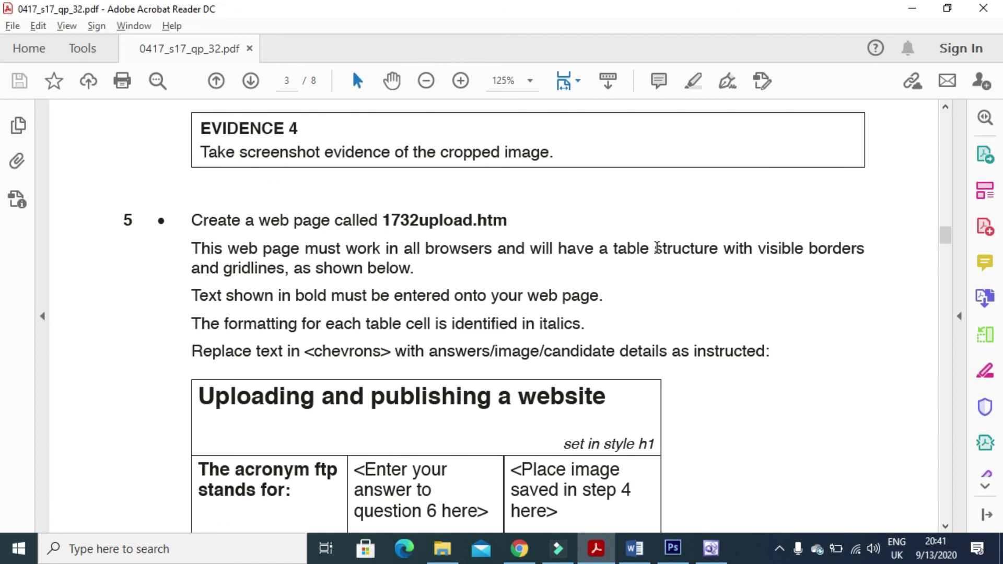
{"action": "left_click_drag", "start_coordinate": [753, 248], "coordinate": [865, 248]}
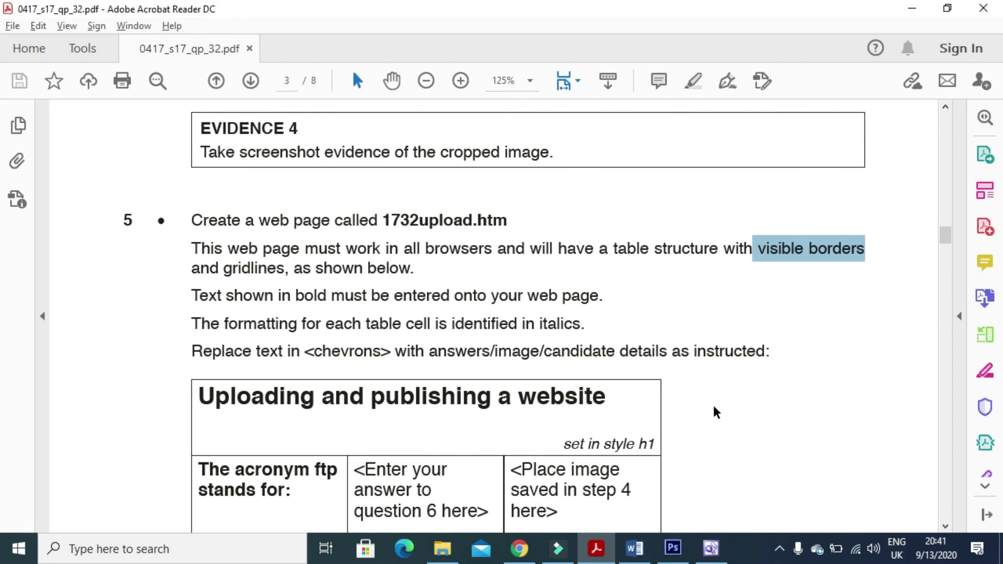
{"action": "left_click", "coordinate": [711, 549]}
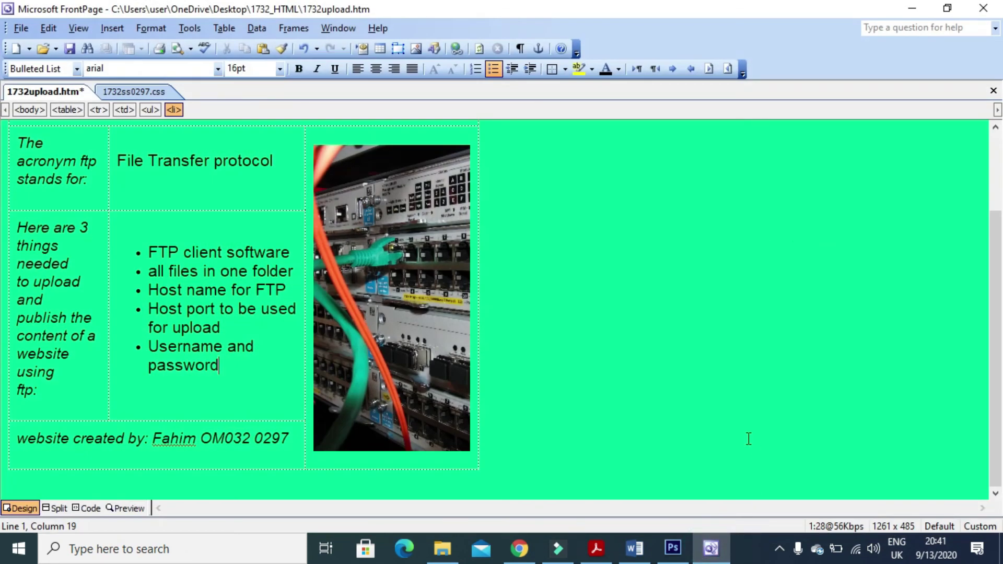
Set the upload page's table border size to 1 pixel in Table Properties.
{"action": "right_click", "coordinate": [245, 213]}
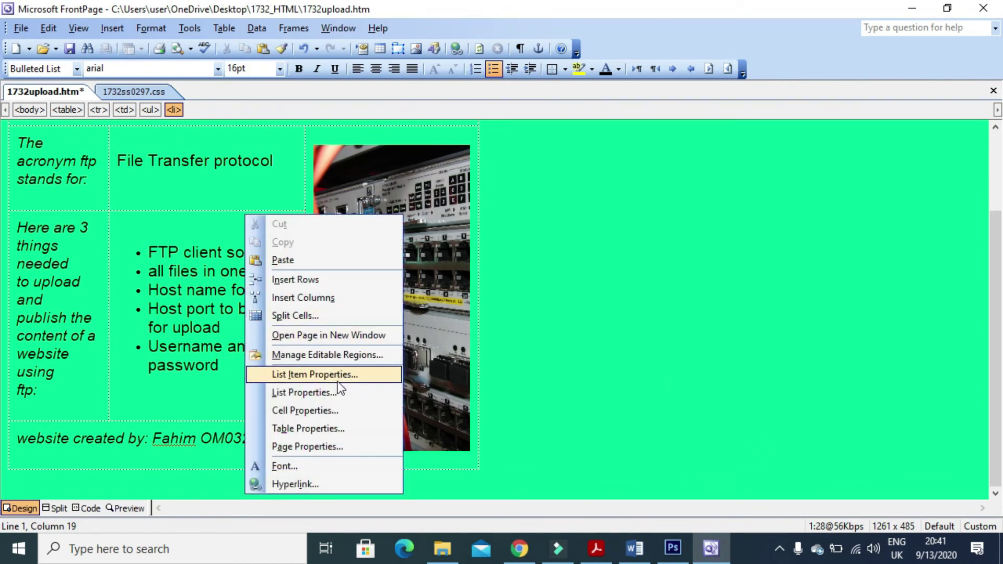
{"action": "left_click", "coordinate": [337, 427]}
{"action": "left_click", "coordinate": [458, 308]}
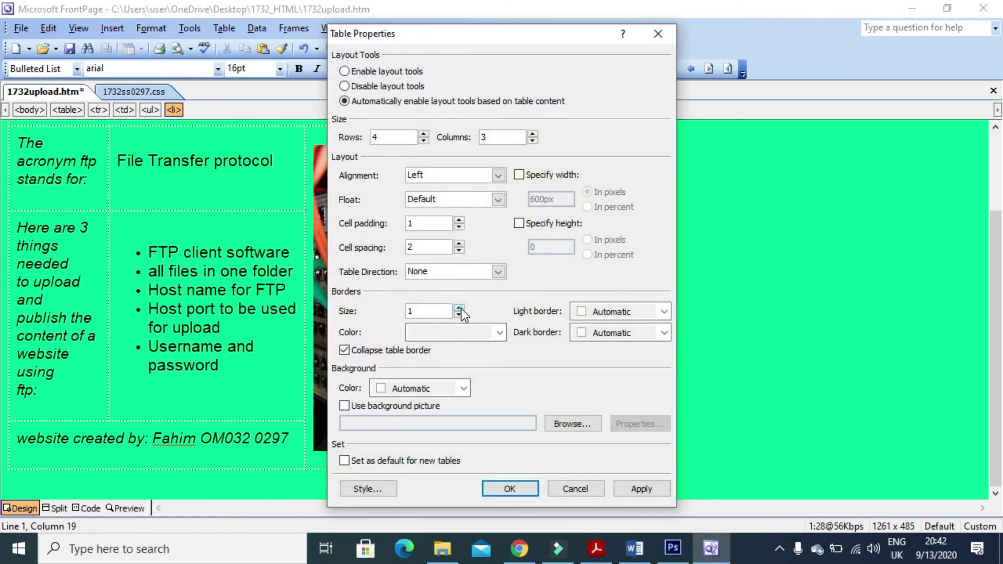
{"action": "left_click", "coordinate": [635, 490]}
{"action": "left_click", "coordinate": [515, 488]}
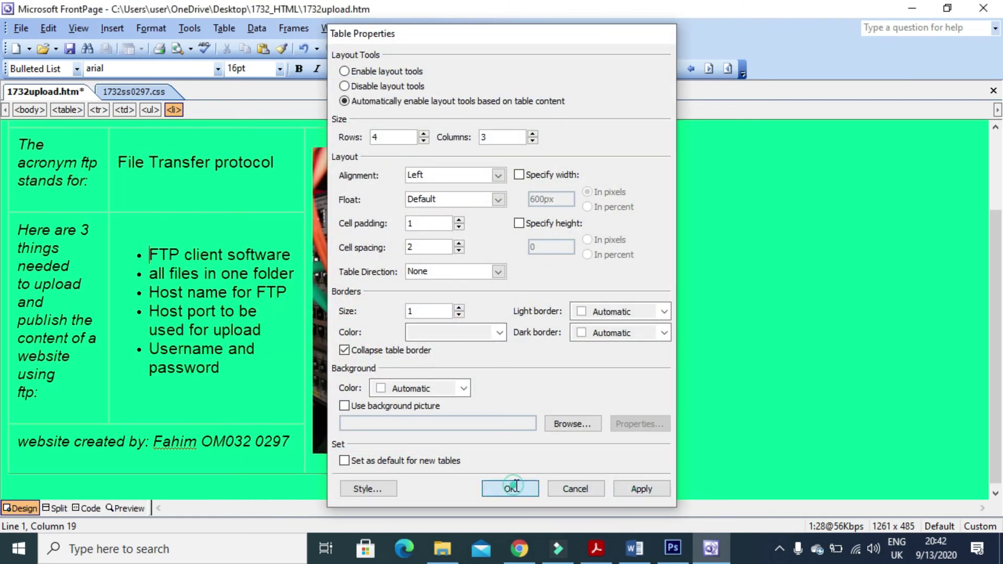
{"action": "left_click_drag", "start_coordinate": [1001, 260], "coordinate": [1001, 324]}
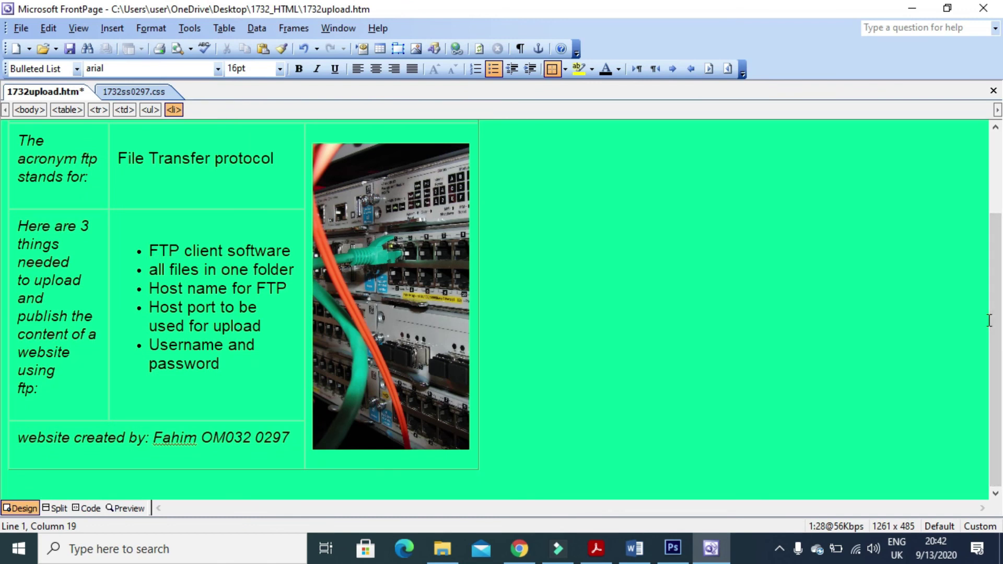
{"action": "left_click", "coordinate": [131, 93]}
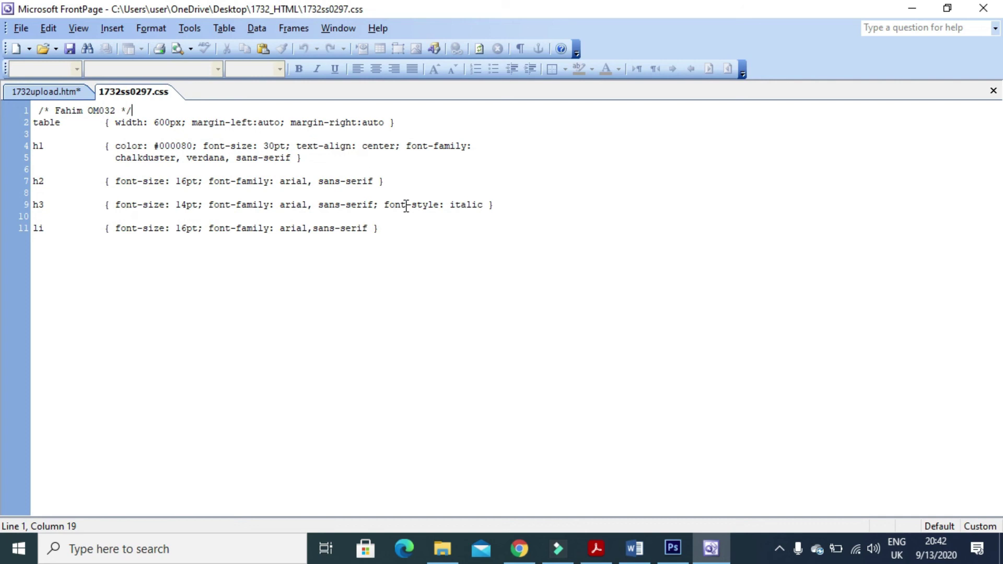
Bring up the exam PDF and scroll down to question 9's Evidence 5 box.
{"action": "mouse_move", "coordinate": [671, 548]}
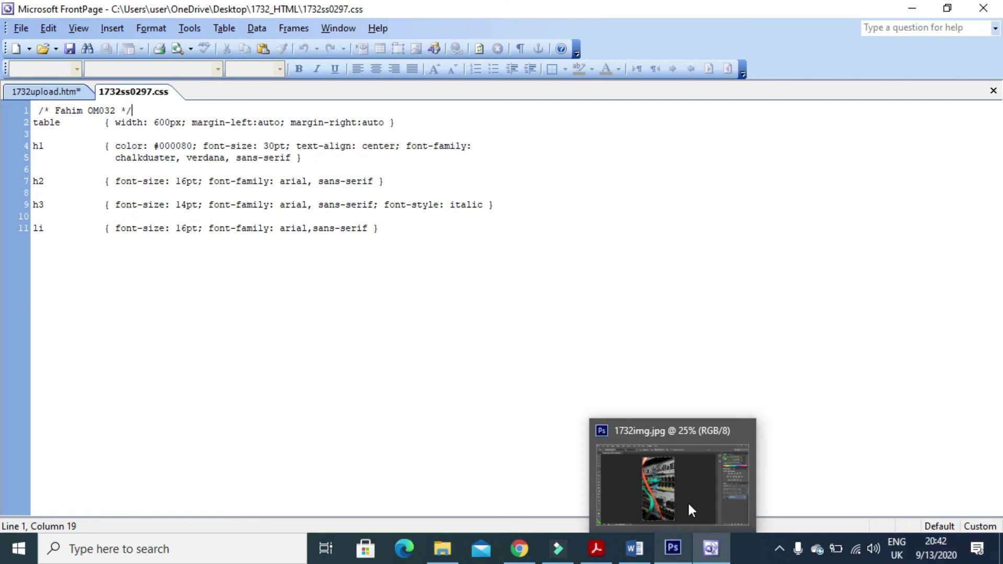
{"action": "left_click", "coordinate": [603, 554]}
{"action": "scroll", "coordinate": [442, 324], "scroll_direction": "down", "scroll_amount": 15}
{"action": "scroll", "coordinate": [441, 335], "scroll_direction": "down", "scroll_amount": 20}
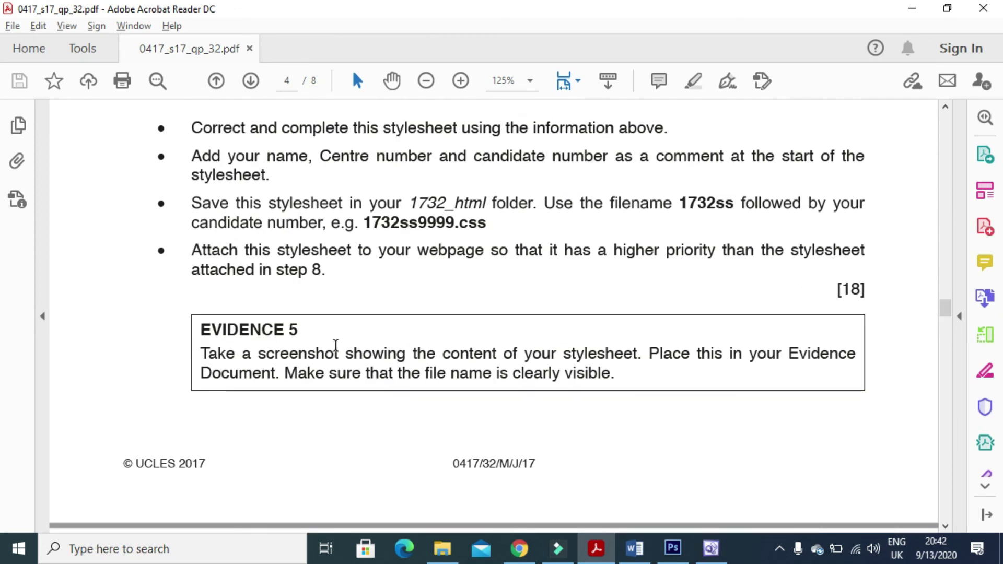
Highlight the Evidence 5 screenshot instruction, then return to the stylesheet in FrontPage.
{"action": "left_click_drag", "start_coordinate": [203, 348], "coordinate": [690, 359]}
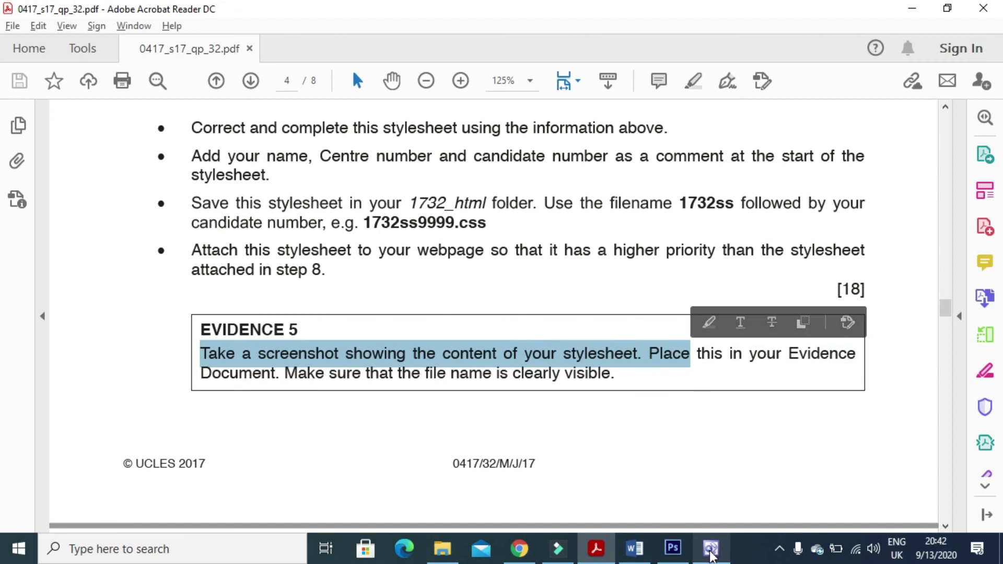
{"action": "left_click", "coordinate": [711, 547]}
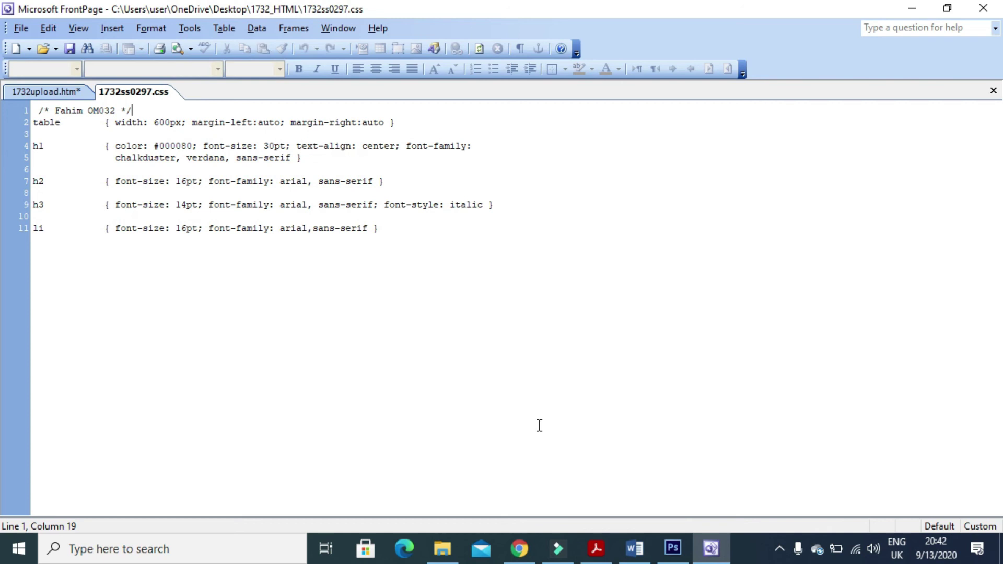
Paste the stylesheet screenshot below Evidence 5 in the Word evidence document.
{"action": "left_click", "coordinate": [634, 549]}
{"action": "scroll", "coordinate": [608, 431], "scroll_direction": "down", "scroll_amount": 3}
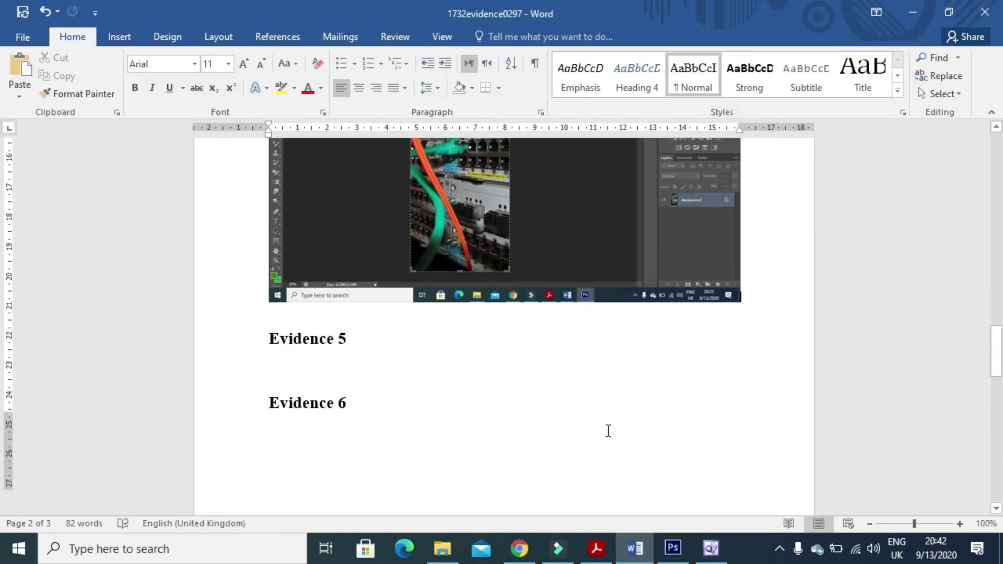
{"action": "scroll", "coordinate": [608, 431], "scroll_direction": "down", "scroll_amount": 5}
{"action": "scroll", "coordinate": [578, 419], "scroll_direction": "up", "scroll_amount": 2}
{"action": "left_click", "coordinate": [307, 256]}
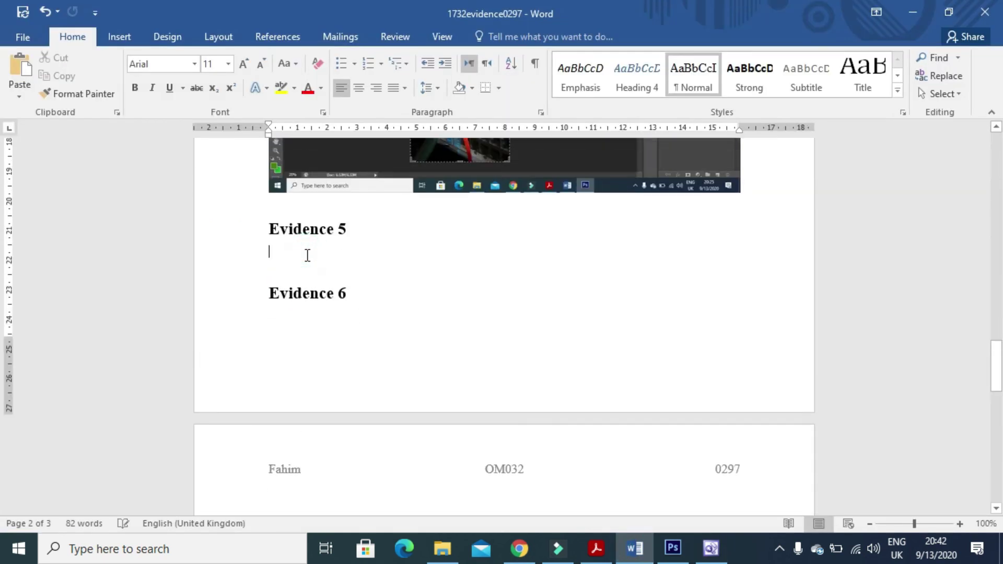
{"action": "key", "text": "ctrl+v"}
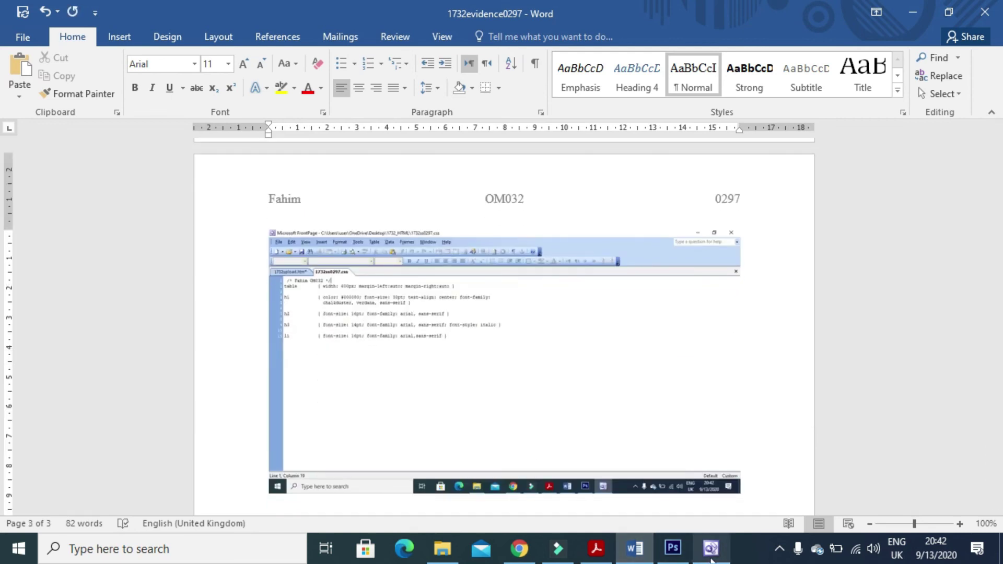
Crop the pasted screenshot down to just the stylesheet code.
{"action": "left_click", "coordinate": [656, 311]}
{"action": "left_click", "coordinate": [495, 36]}
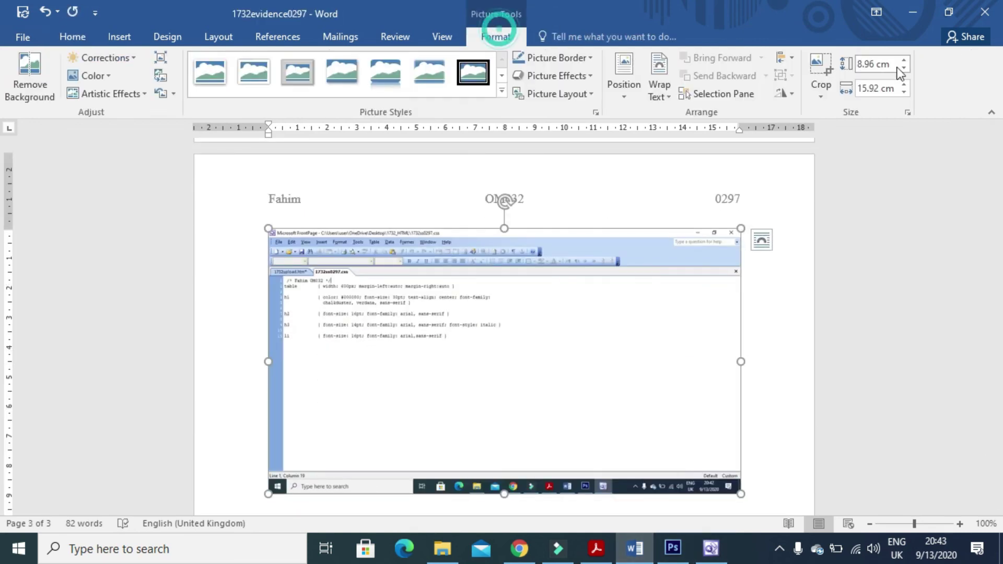
{"action": "left_click", "coordinate": [817, 69]}
{"action": "left_click_drag", "start_coordinate": [740, 493], "coordinate": [513, 351]}
{"action": "left_click_drag", "start_coordinate": [271, 229], "coordinate": [268, 264]}
{"action": "key", "text": "Escape"}
{"action": "scroll", "coordinate": [657, 358], "scroll_direction": "up", "scroll_amount": 1}
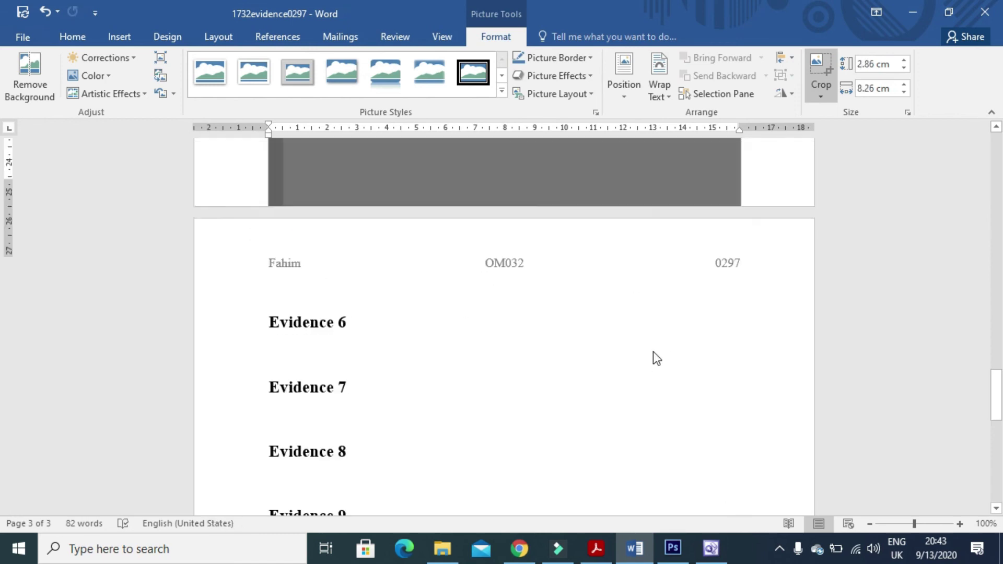
{"action": "scroll", "coordinate": [657, 359], "scroll_direction": "up", "scroll_amount": 3}
{"action": "left_click", "coordinate": [772, 285]}
Enlarge the cropped screenshot to about 15.7 cm wide.
{"action": "left_click", "coordinate": [475, 291]}
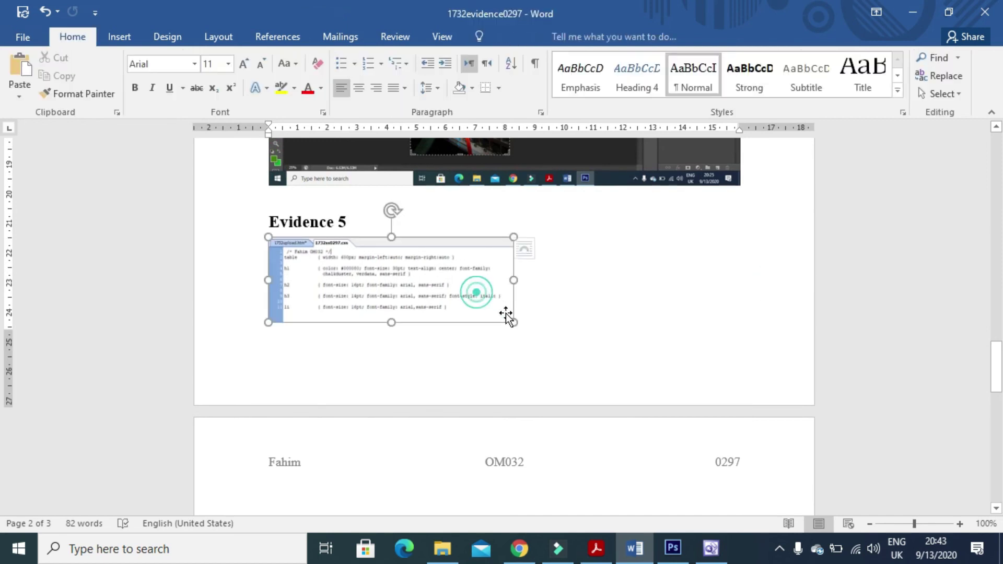
{"action": "left_click_drag", "start_coordinate": [514, 323], "coordinate": [599, 339]}
{"action": "left_click_drag", "start_coordinate": [685, 342], "coordinate": [734, 343]}
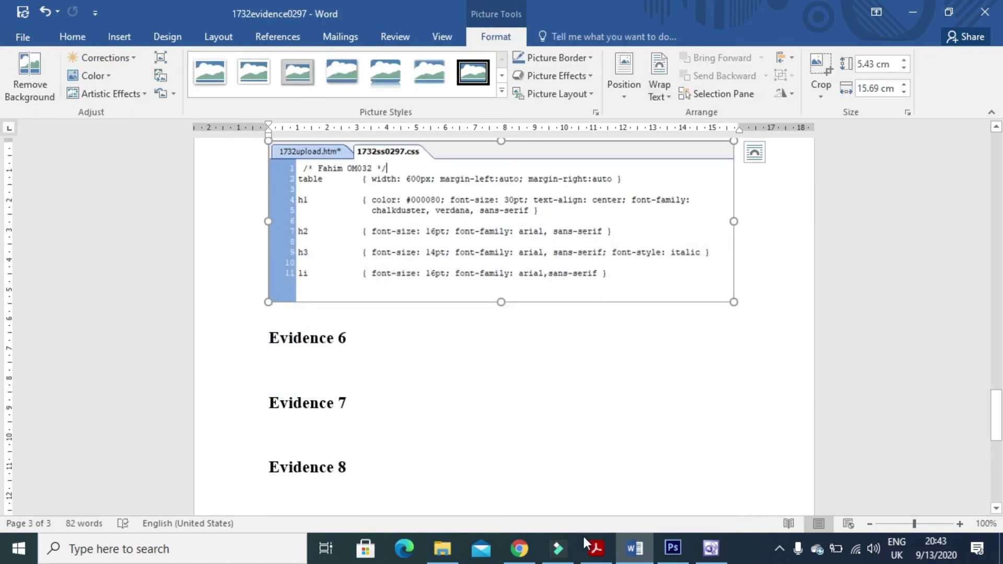
{"action": "left_click", "coordinate": [596, 549]}
{"action": "scroll", "coordinate": [514, 482], "scroll_direction": "down", "scroll_amount": 5}
Highlight the Evidence 6 browser screenshot task in the exam PDF.
{"action": "scroll", "coordinate": [514, 483], "scroll_direction": "down", "scroll_amount": 3}
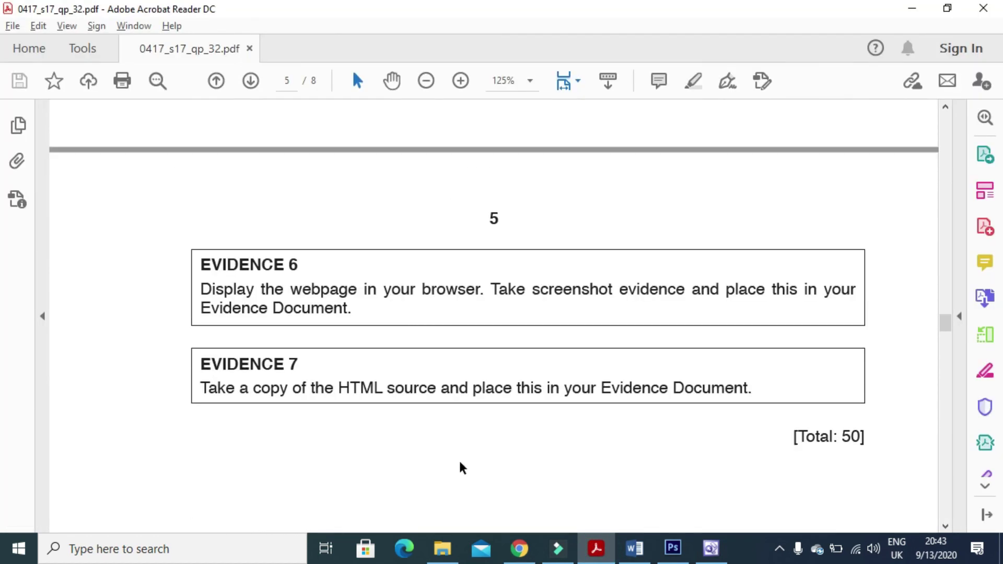
{"action": "left_click_drag", "start_coordinate": [201, 288], "coordinate": [578, 300]}
{"action": "left_click", "coordinate": [729, 549]}
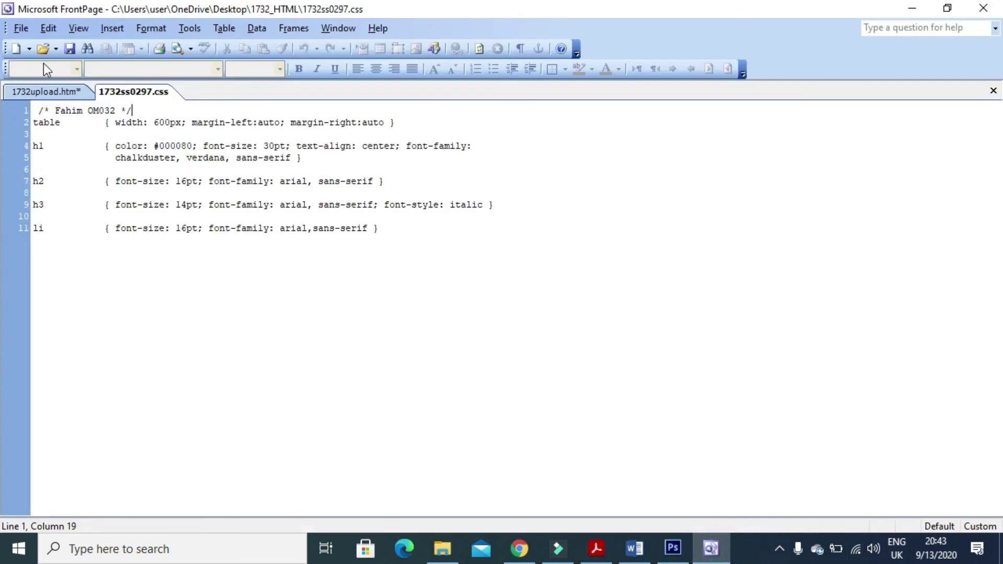
Save 1732upload.htm and preview it in Internet Explorer.
{"action": "left_click", "coordinate": [26, 93]}
{"action": "left_click", "coordinate": [21, 33]}
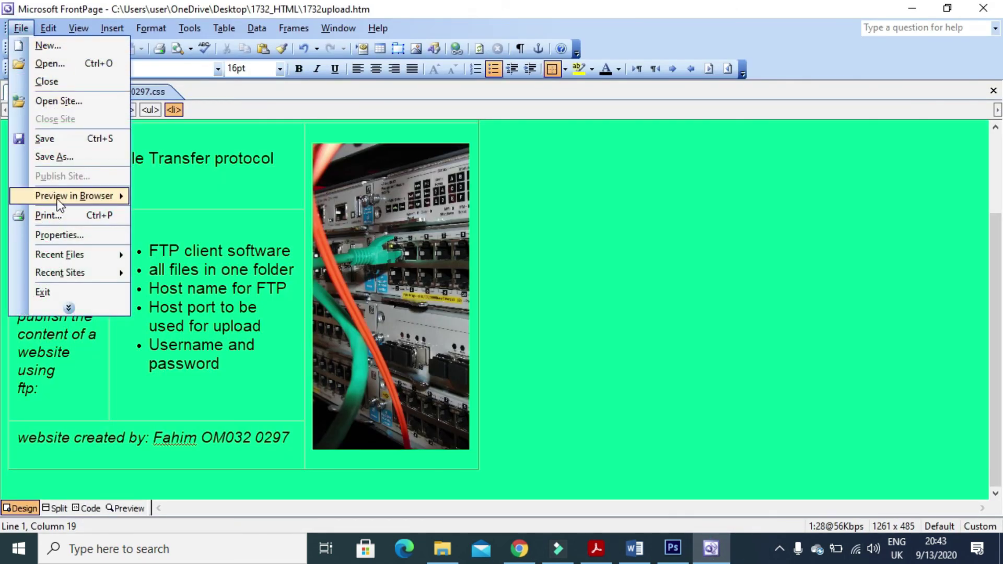
{"action": "mouse_move", "coordinate": [92, 196]}
{"action": "left_click", "coordinate": [208, 196]}
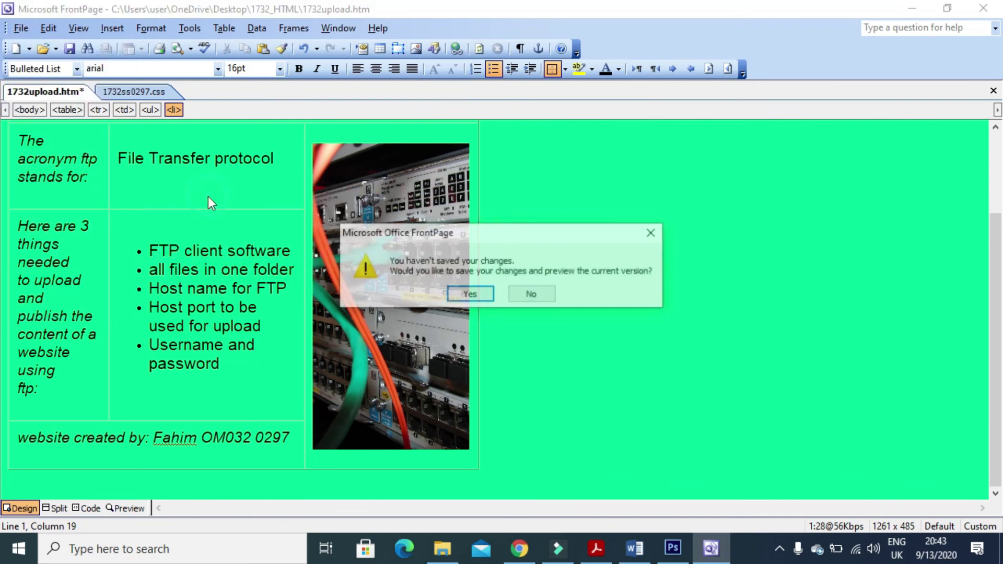
{"action": "left_click", "coordinate": [470, 295]}
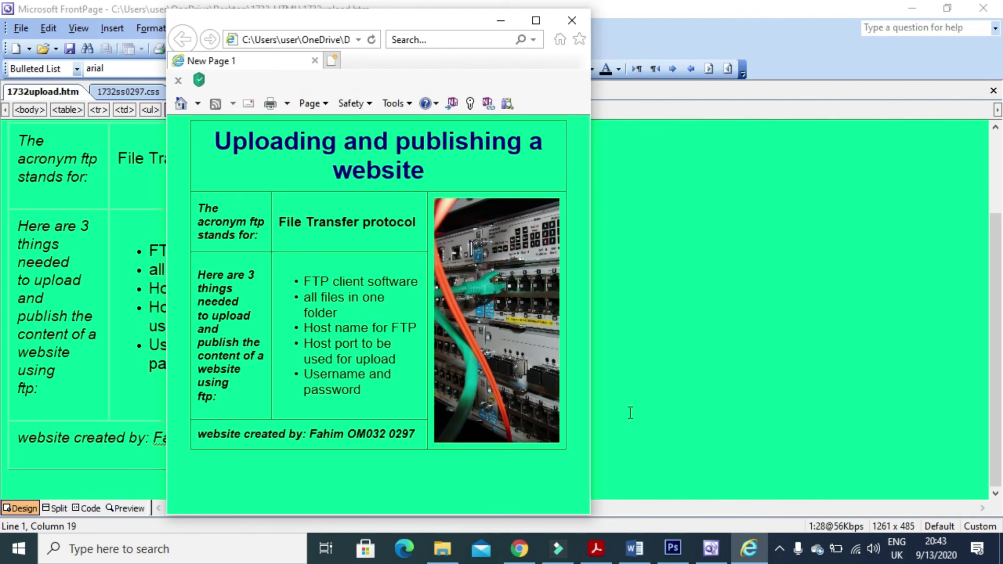
{"action": "left_click", "coordinate": [635, 549]}
{"action": "left_click", "coordinate": [363, 366]}
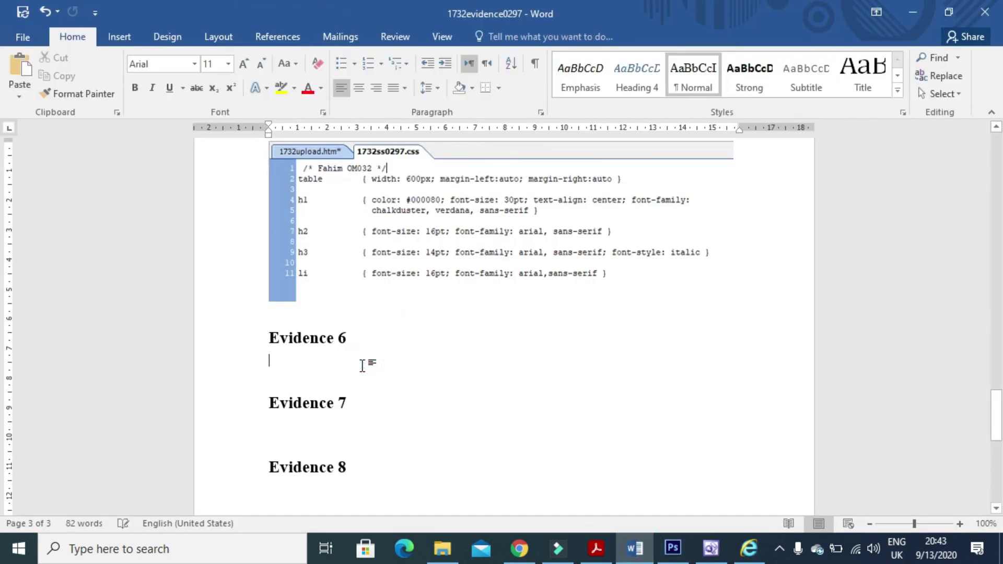
Paste the browser screenshot under Evidence 6, then highlight Evidence 7's task in the PDF.
{"action": "key", "text": "ctrl+v"}
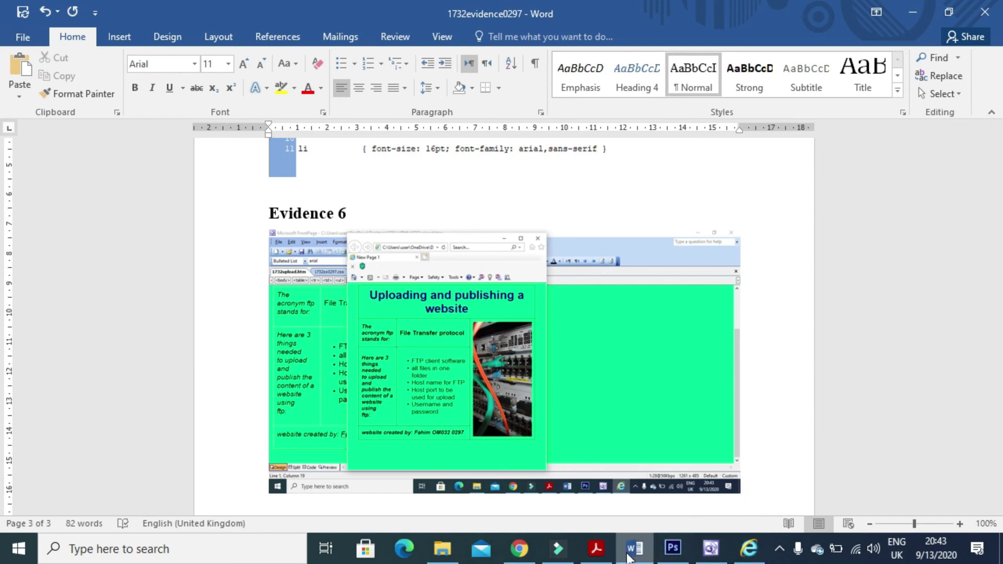
{"action": "left_click", "coordinate": [596, 549]}
{"action": "scroll", "coordinate": [406, 455], "scroll_direction": "down", "scroll_amount": 3}
{"action": "left_click_drag", "start_coordinate": [200, 277], "coordinate": [750, 276]}
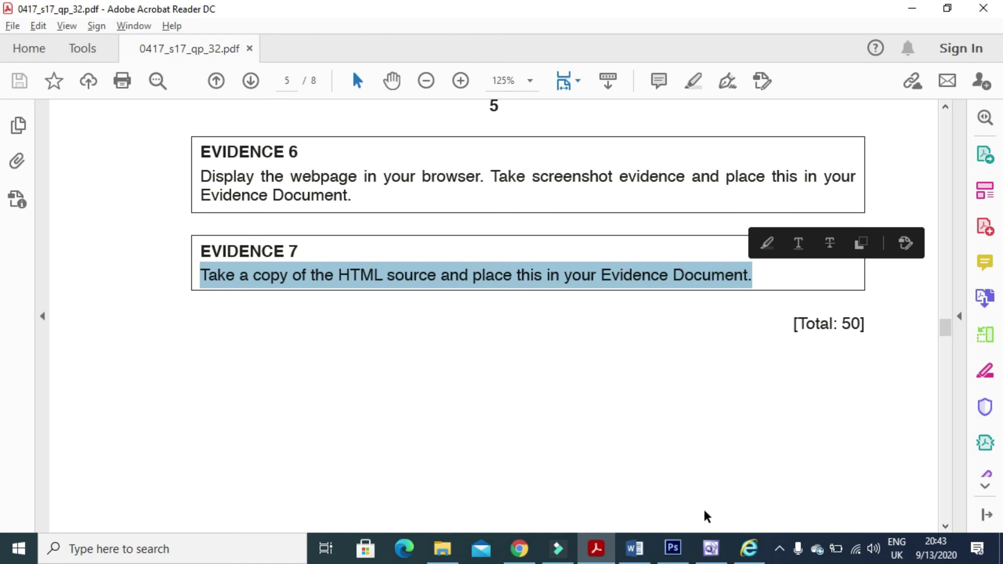
Copy the full HTML source of 1732upload.htm into Word under Evidence 7.
{"action": "left_click", "coordinate": [710, 549]}
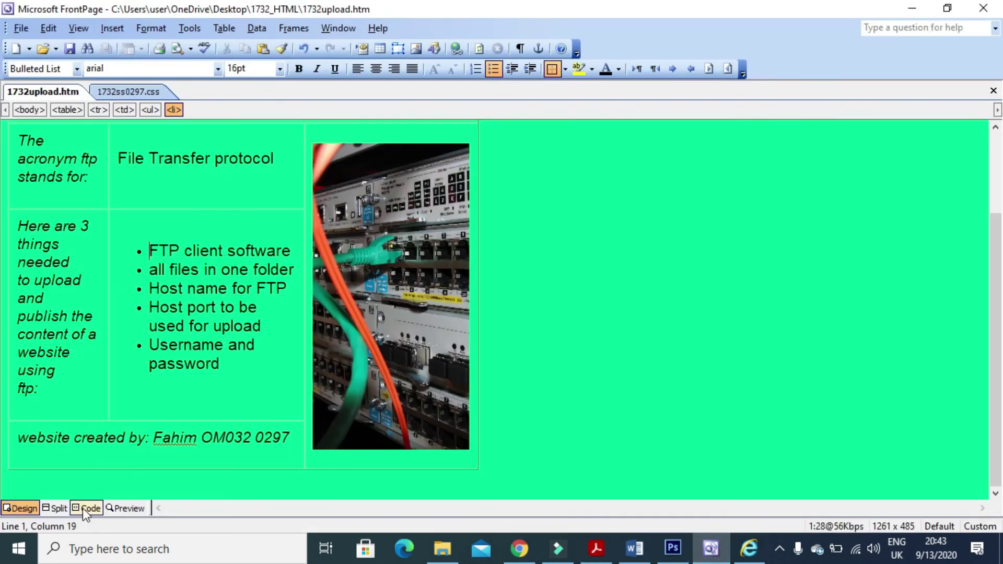
{"action": "left_click", "coordinate": [83, 509]}
{"action": "key", "text": "ctrl+a"}
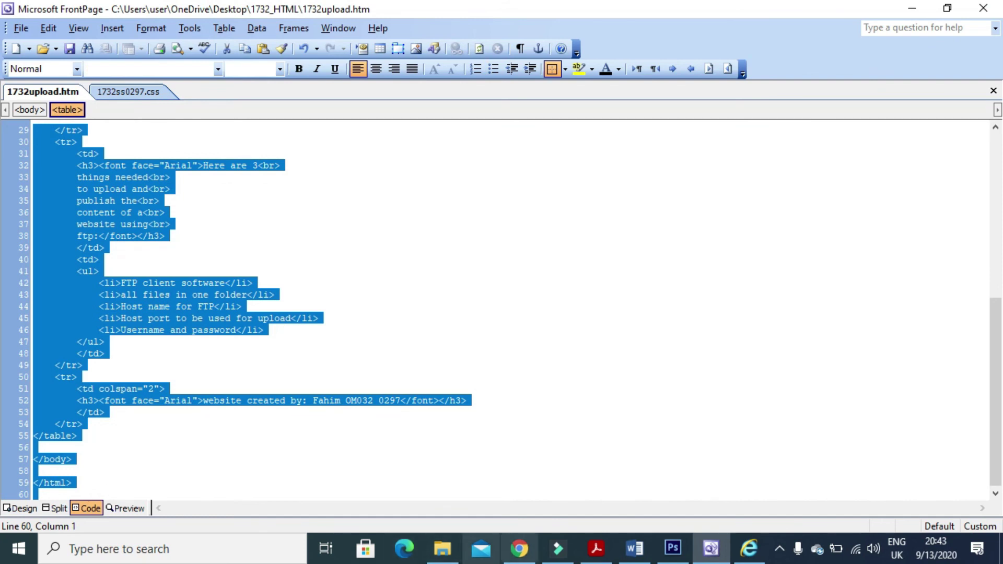
{"action": "left_click", "coordinate": [634, 548]}
{"action": "scroll", "coordinate": [394, 432], "scroll_direction": "down", "scroll_amount": 2}
{"action": "scroll", "coordinate": [394, 432], "scroll_direction": "down", "scroll_amount": 2}
{"action": "left_click", "coordinate": [322, 402]}
{"action": "left_click", "coordinate": [280, 408]}
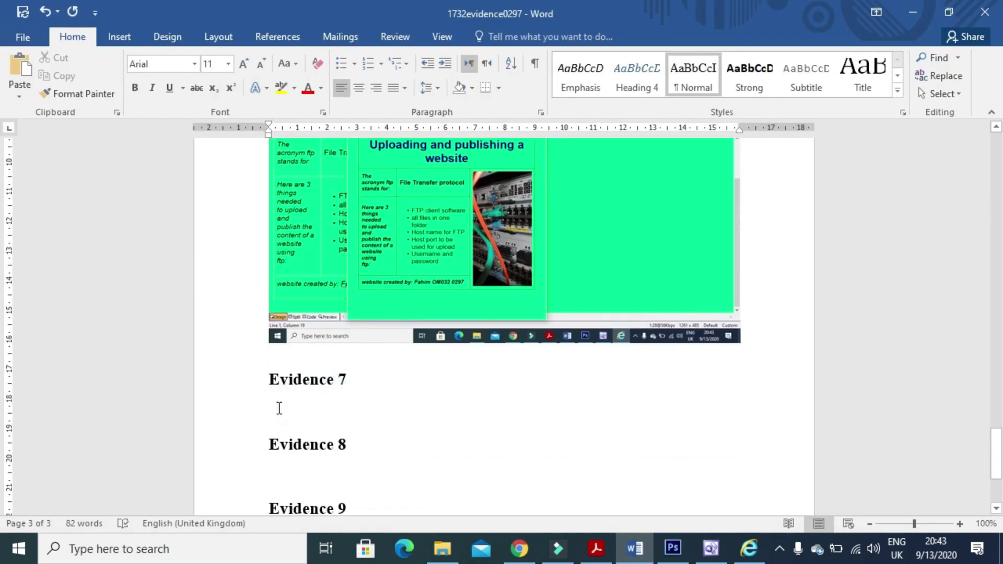
{"action": "key", "text": "ctrl+v"}
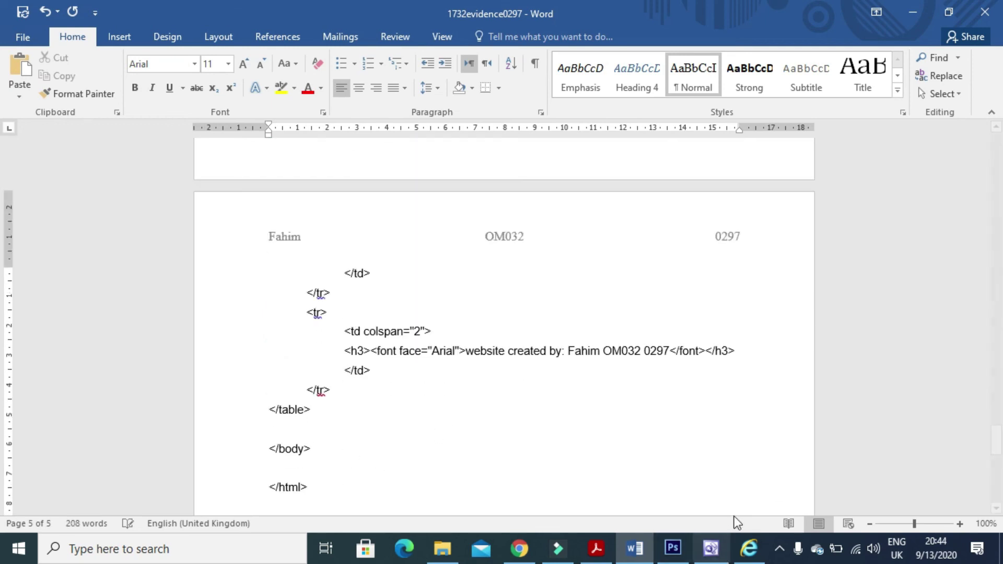
Scroll the exam PDF back up to the stylesheet specification table.
{"action": "left_click", "coordinate": [711, 548]}
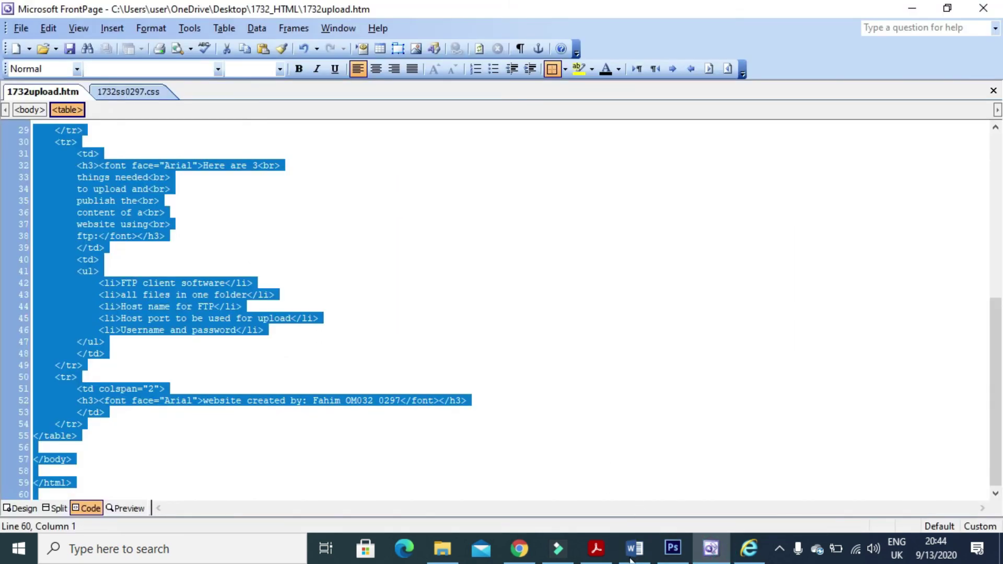
{"action": "left_click", "coordinate": [596, 549]}
{"action": "scroll", "coordinate": [514, 402], "scroll_direction": "up", "scroll_amount": 3}
{"action": "scroll", "coordinate": [514, 394], "scroll_direction": "up", "scroll_amount": 10}
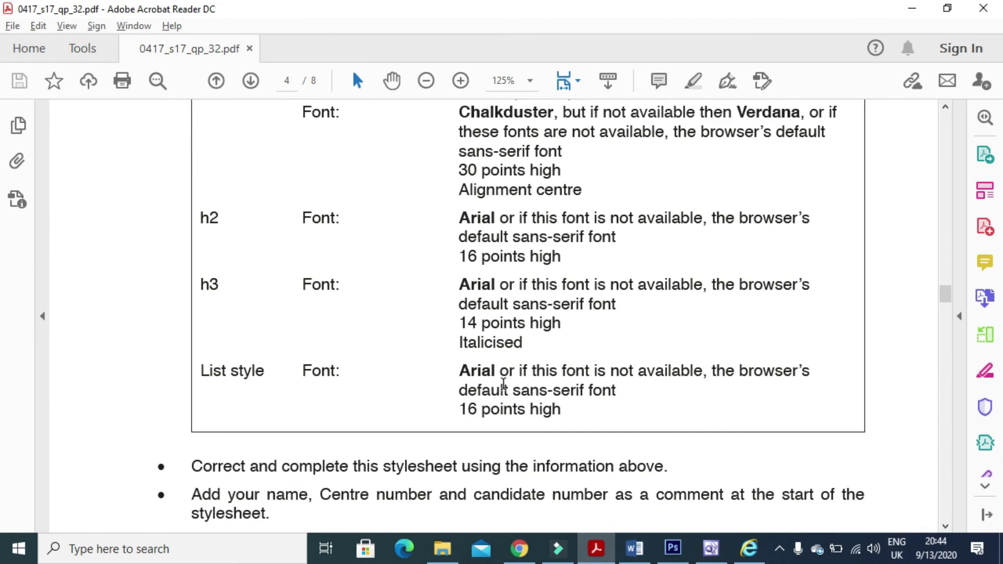
{"action": "scroll", "coordinate": [503, 384], "scroll_direction": "up", "scroll_amount": 1}
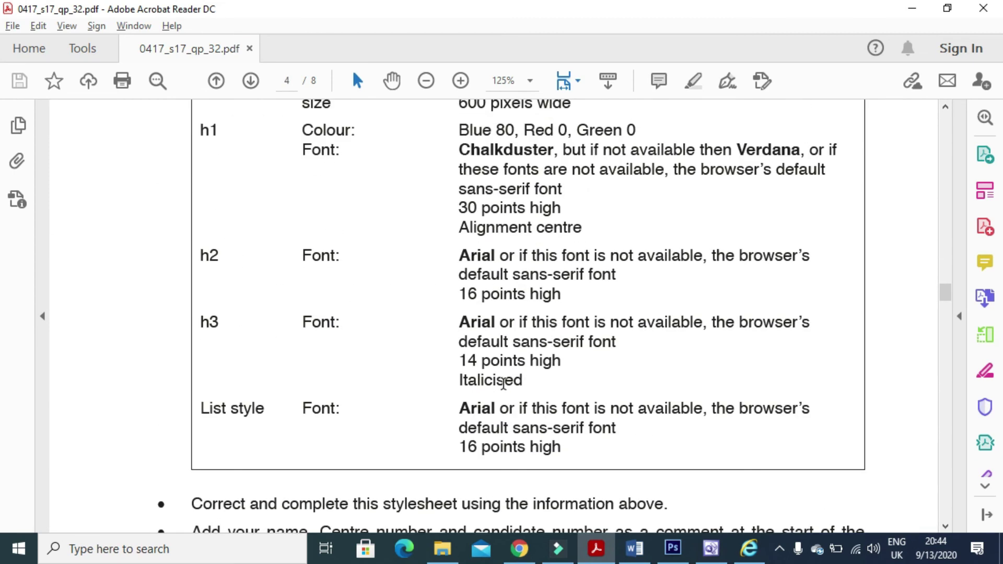